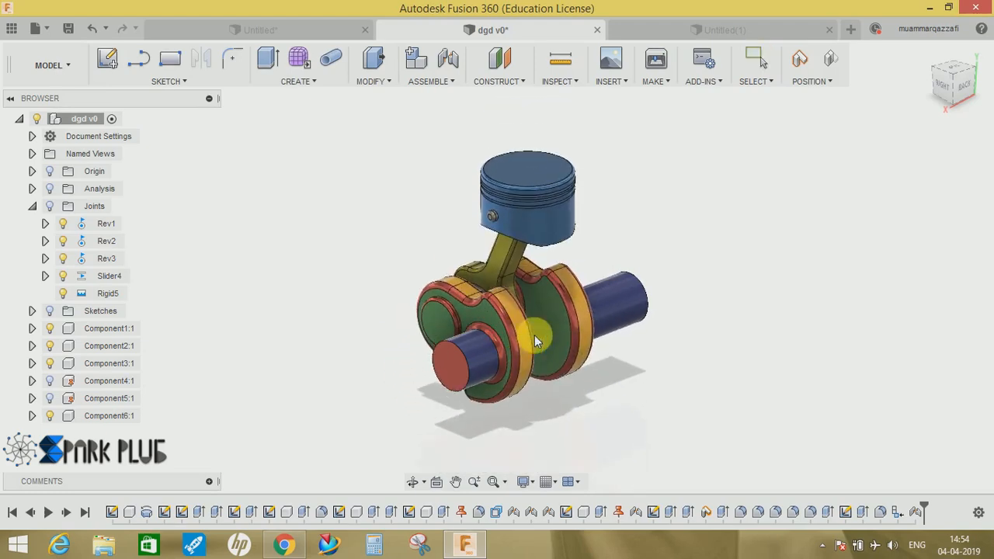
# Switch to the empty Untitled(1) document and start a sketch on the vertical plane facing the right view
pyautogui.click(699, 29)
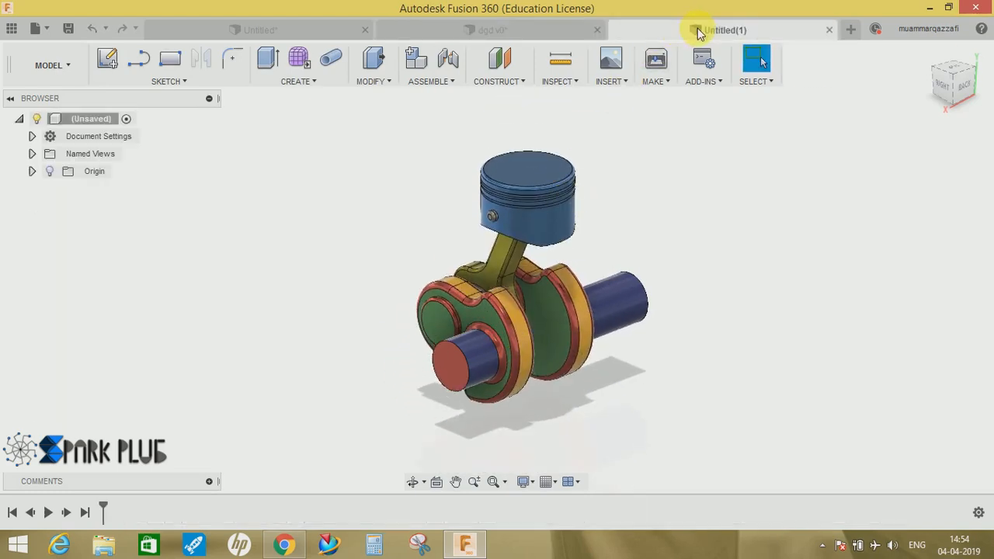
pyautogui.click(108, 58)
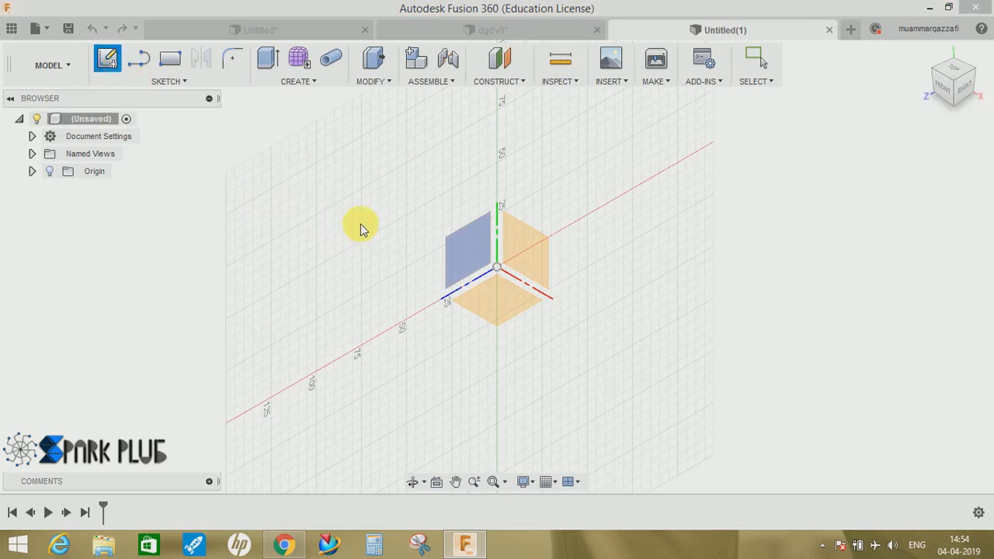
pyautogui.click(462, 253)
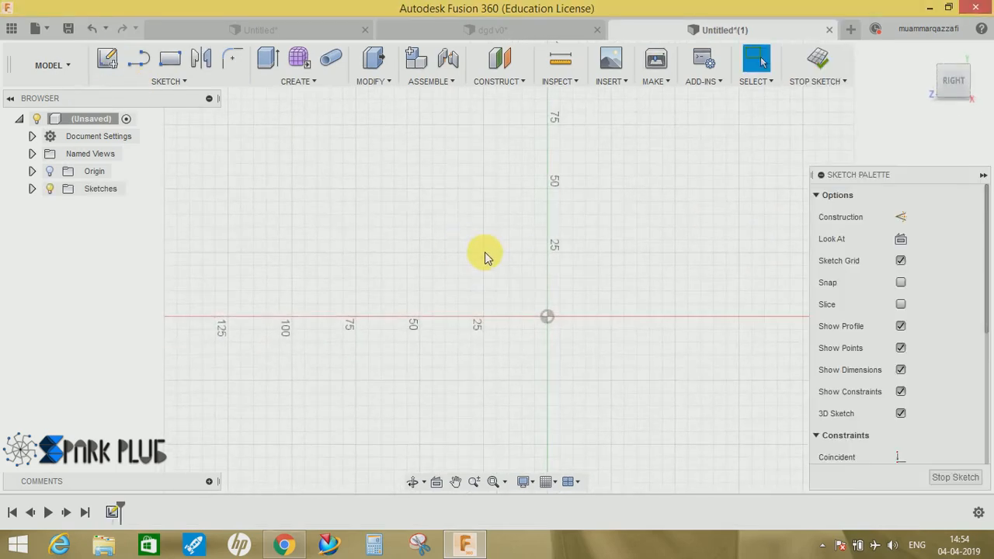
# Draw a vertical line about 80 mm long straight up from the origin as the centre axis
pyautogui.press('l')
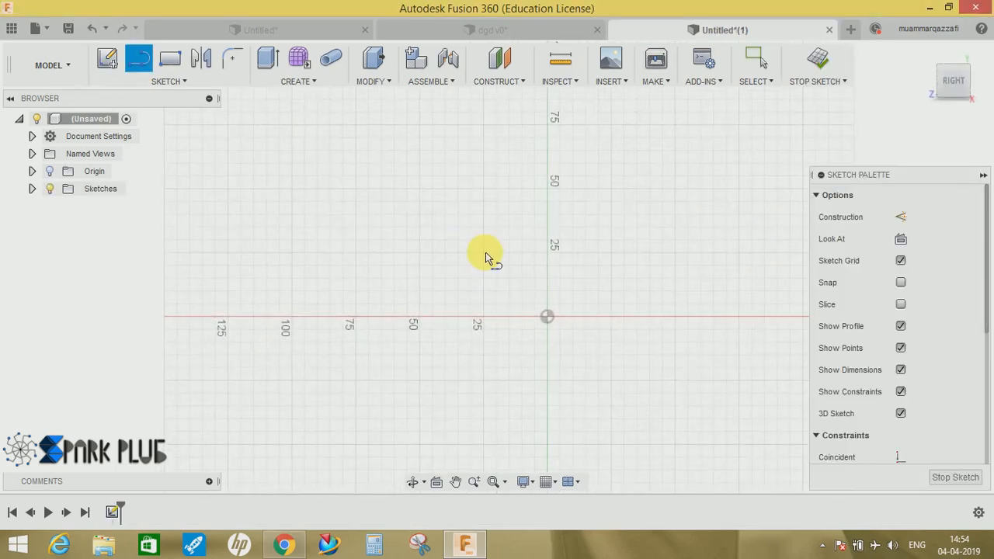
pyautogui.click(547, 316)
pyautogui.click(547, 105)
pyautogui.moveTo(575, 197); pyautogui.dragTo(490, 310, button='middle')
pyautogui.press('Escape')
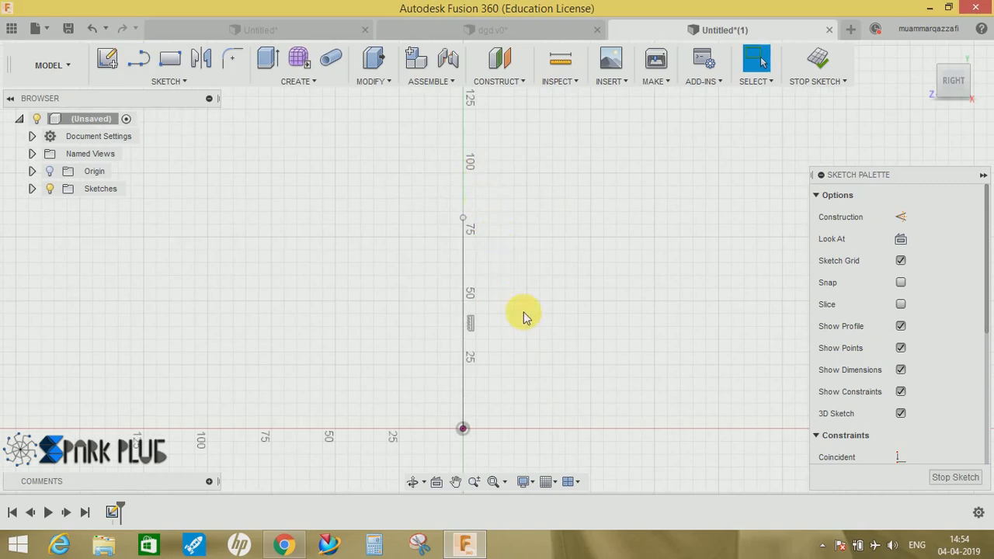
pyautogui.scroll(2, 520, 304)
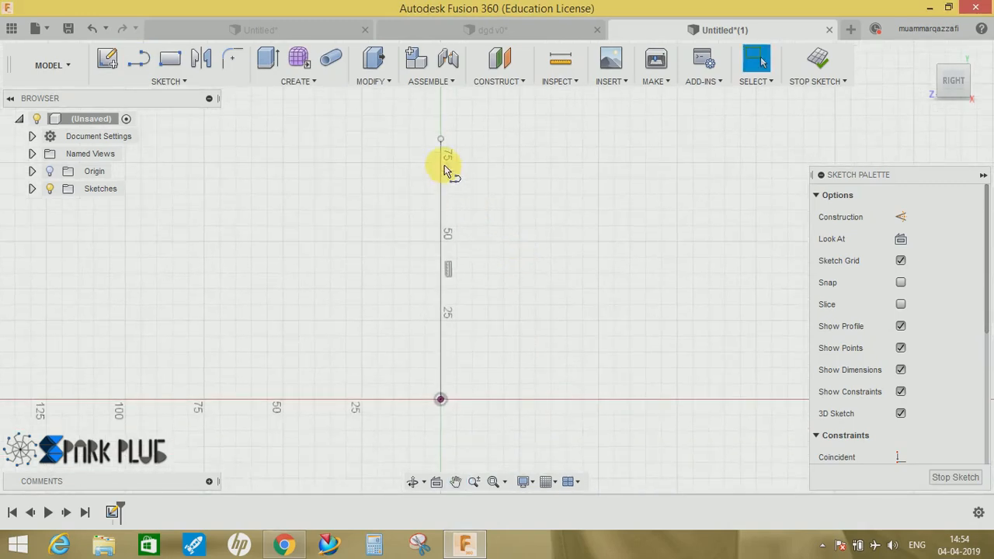
# Sketch the piston's top edge about 43 mm outward from the axis, just below its upper end, followed by the first ring groove
pyautogui.press('l')
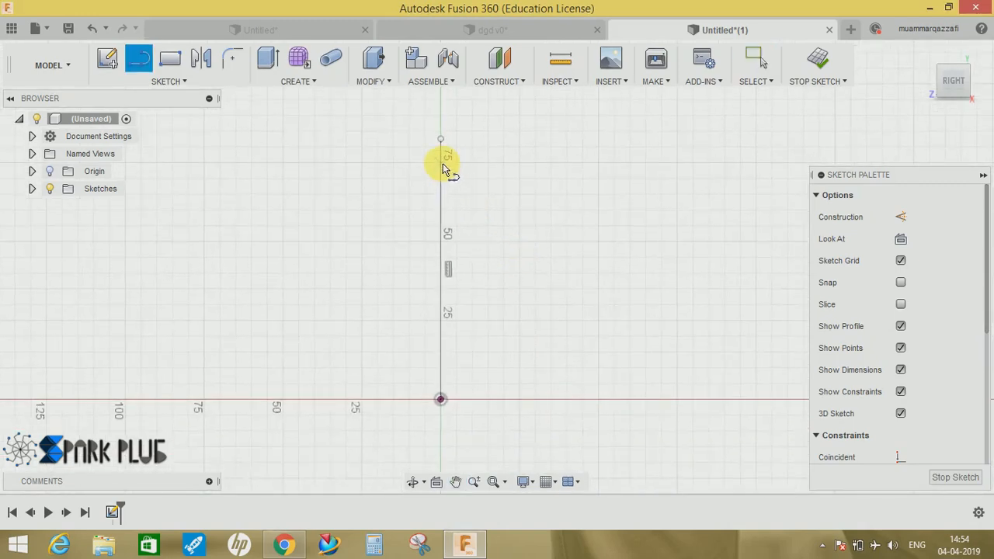
pyautogui.click(457, 166)
pyautogui.click(575, 165)
pyautogui.press('Escape')
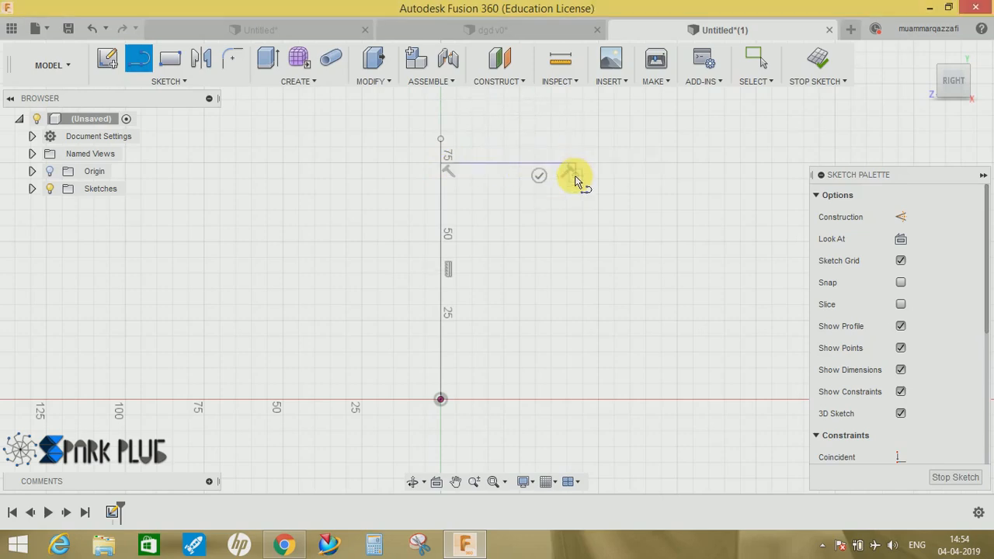
pyautogui.scroll(6, 575, 180)
pyautogui.click(575, 178)
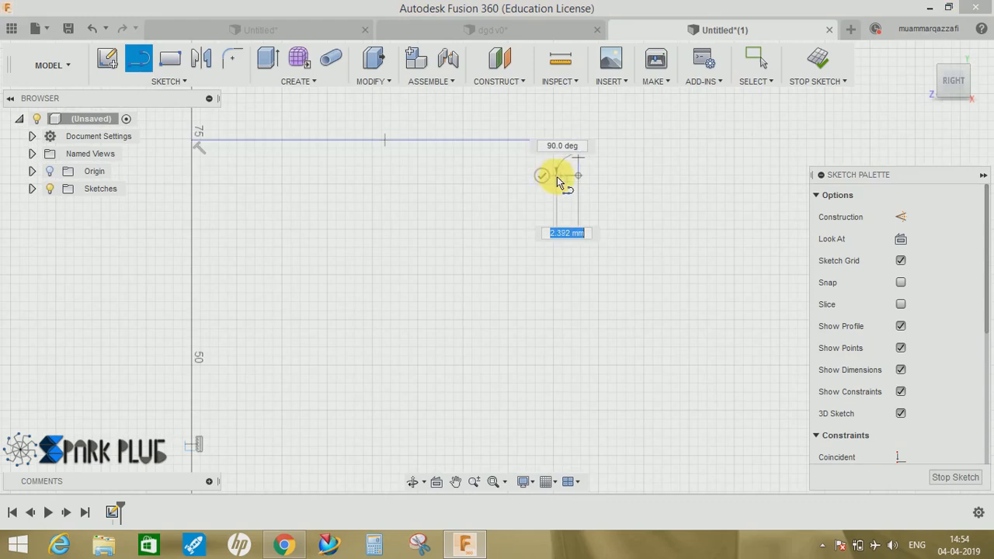
pyautogui.click(516, 179)
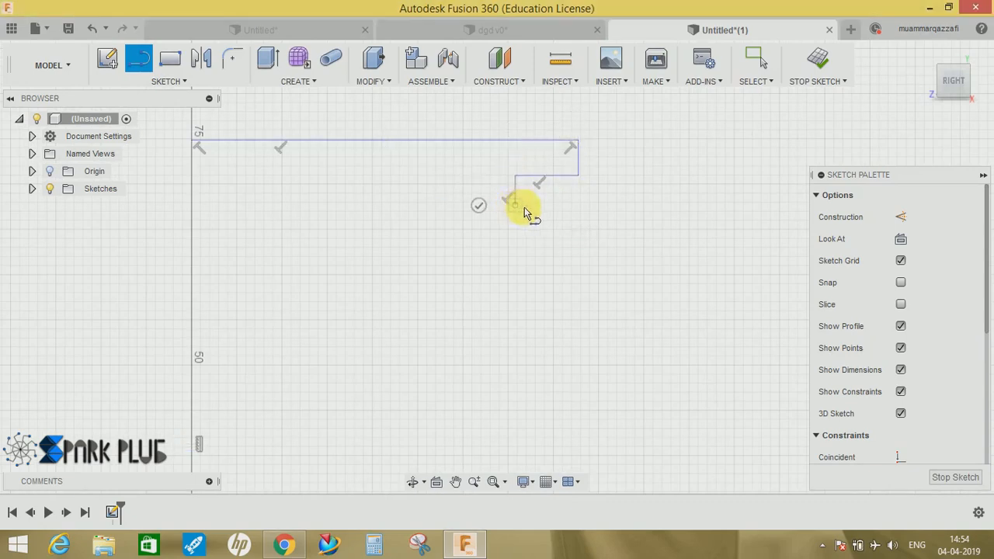
pyautogui.click(578, 209)
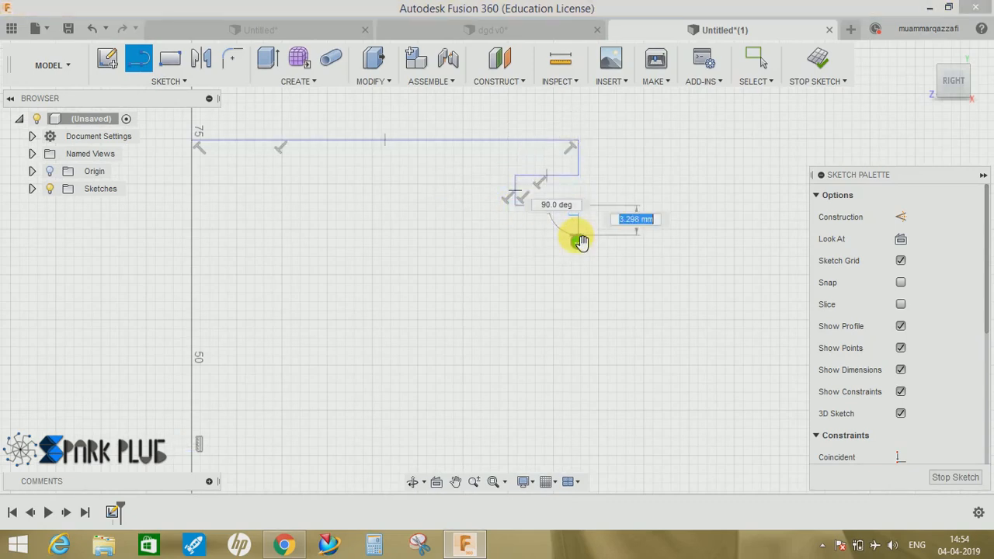
# Continue the line chain with a short ring land and the second rectangular groove on the outer side
pyautogui.moveTo(574, 227)
pyautogui.mouseDown(button='middle')
pyautogui.moveTo(539, 327)
pyautogui.moveTo(547, 287)
pyautogui.mouseUp(button='middle')
pyautogui.moveTo(557, 207); pyautogui.dragTo(562, 186, button='middle')
pyautogui.scroll(1, 552, 259)
pyautogui.click(555, 266)
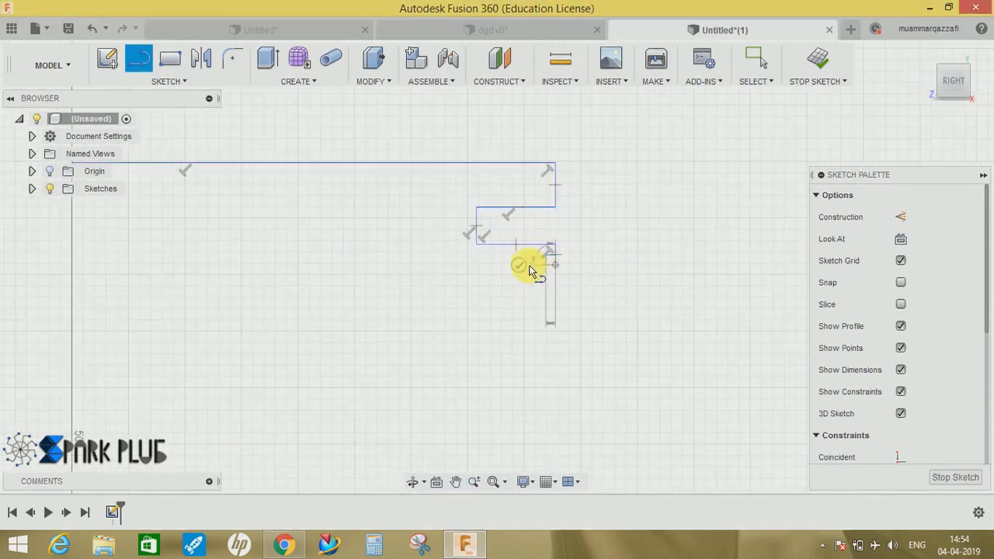
pyautogui.click(476, 265)
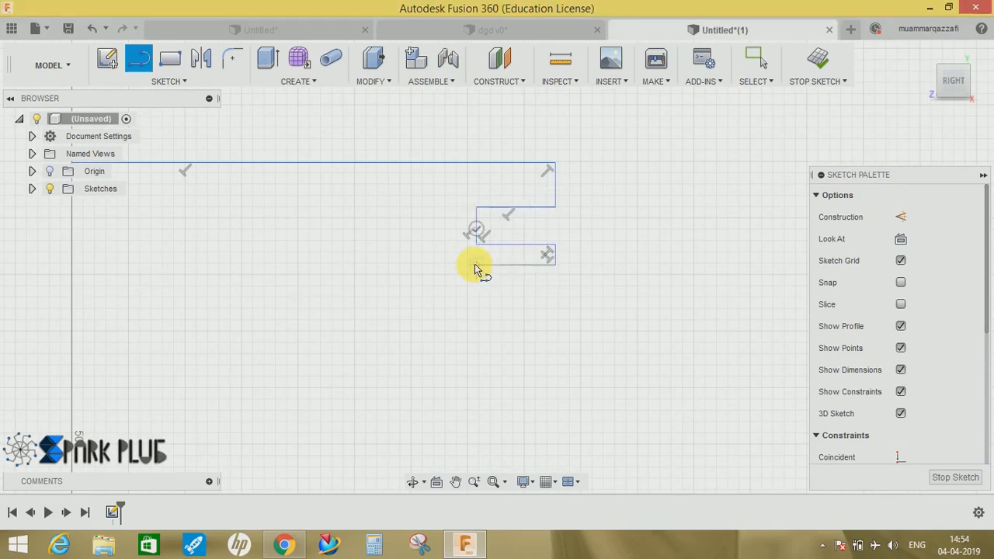
pyautogui.click(477, 301)
pyautogui.click(556, 301)
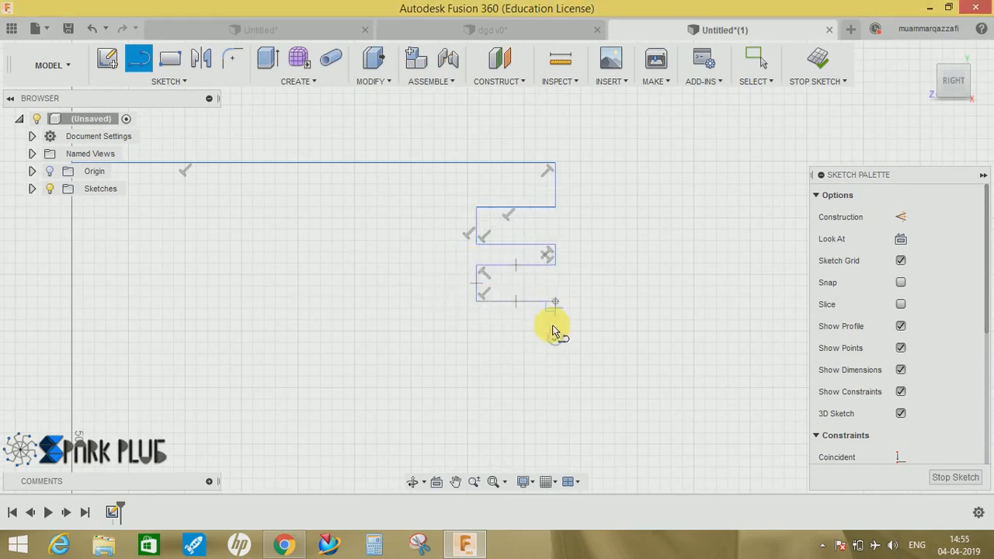
# Add another ring land and the third rectangular groove below the second one
pyautogui.click(555, 333)
pyautogui.click(477, 332)
pyautogui.click(477, 362)
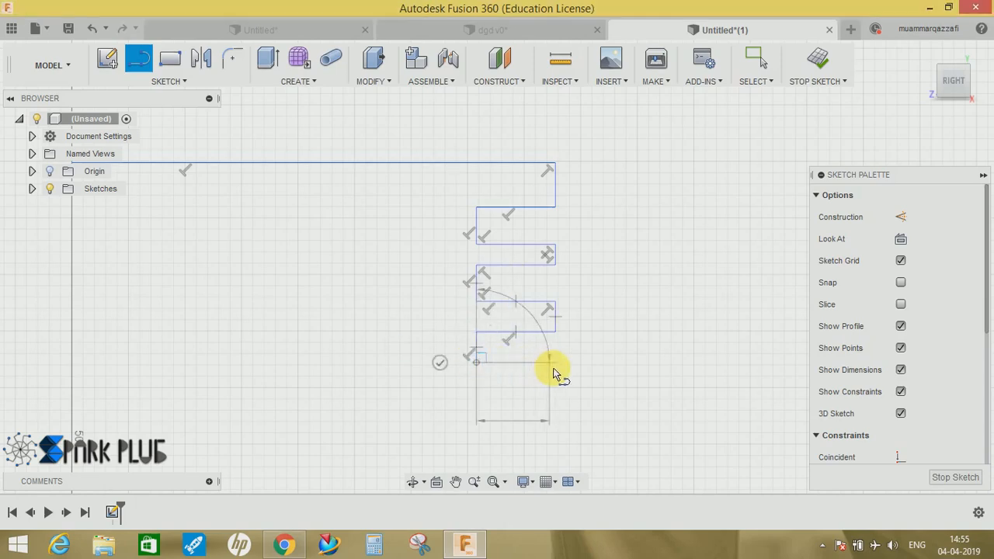
pyautogui.click(555, 362)
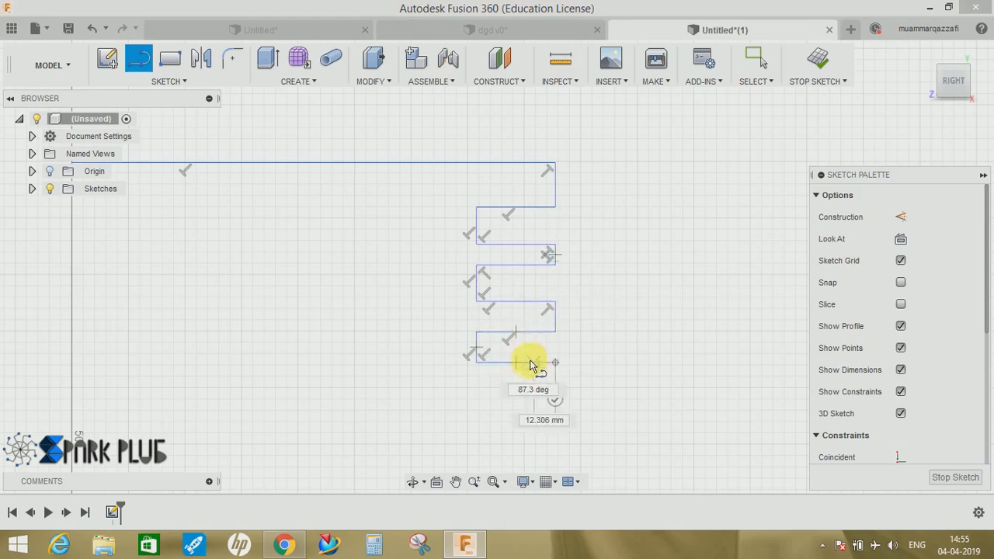
# Close the piston profile with a long vertical side wall and a horizontal bottom edge about 43 mm long back to the axis
pyautogui.moveTo(533, 415); pyautogui.dragTo(566, 195, button='middle')
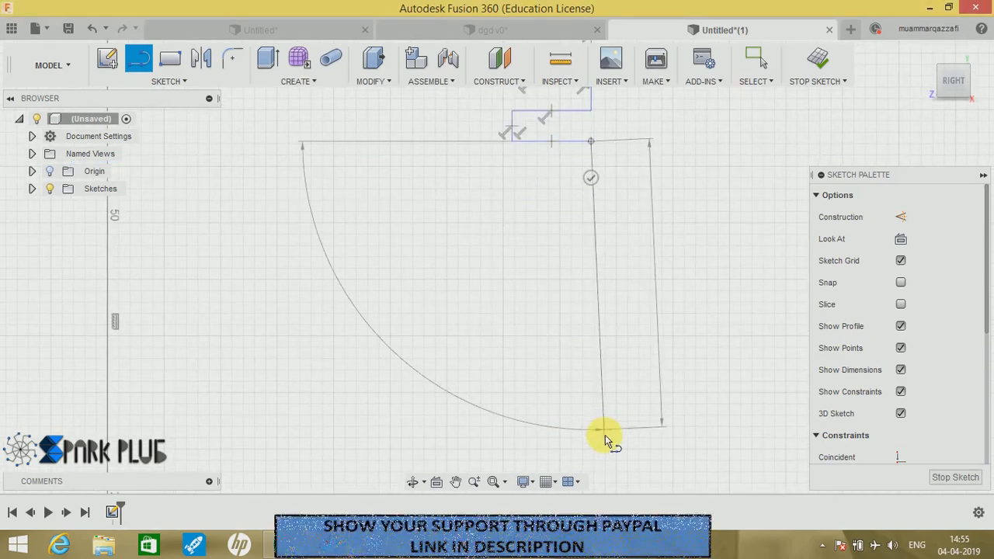
pyautogui.click(592, 464)
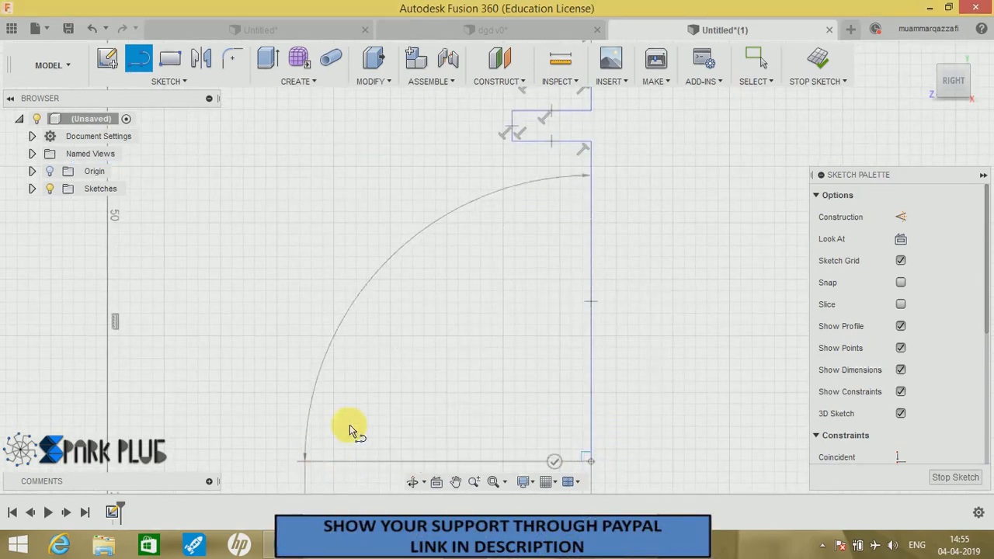
pyautogui.scroll(2, 365, 419)
pyautogui.moveTo(447, 389)
pyautogui.mouseDown(button='middle')
pyautogui.moveTo(626, 251)
pyautogui.moveTo(643, 222)
pyautogui.mouseUp(button='middle')
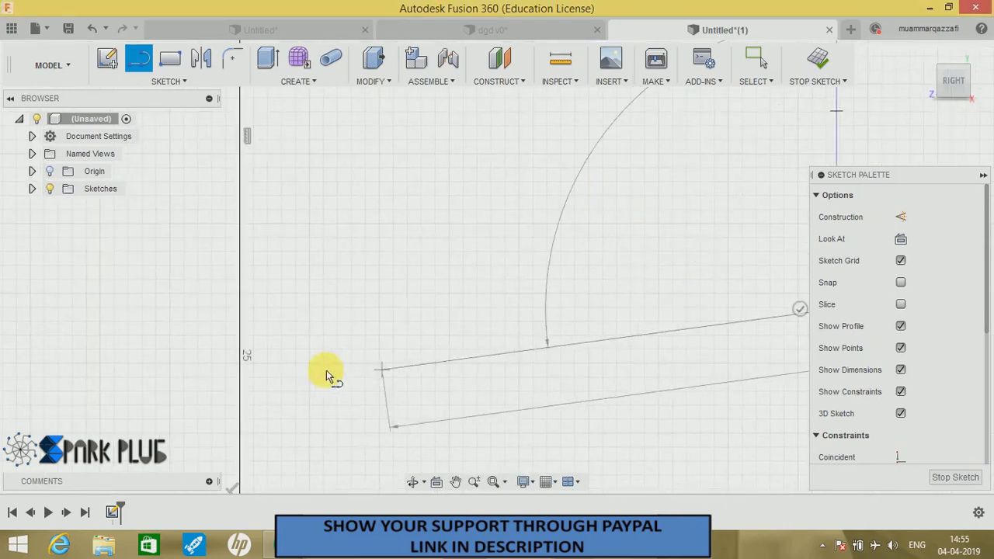
pyautogui.click(239, 310)
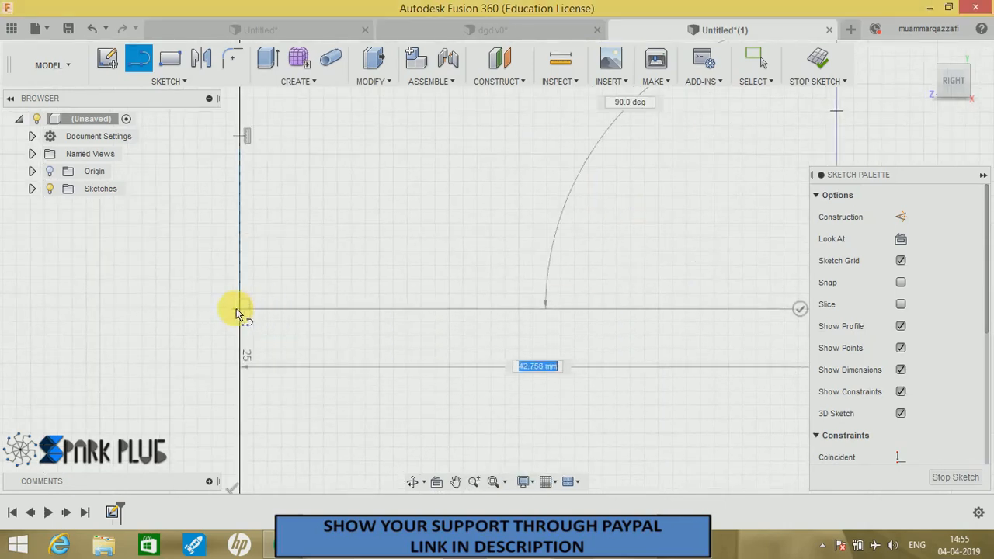
pyautogui.press('Escape')
pyautogui.scroll(-3, 373, 290)
pyautogui.scroll(-4, 372, 290)
pyautogui.moveTo(373, 289); pyautogui.dragTo(393, 361, button='middle')
pyautogui.scroll(1, 514, 262)
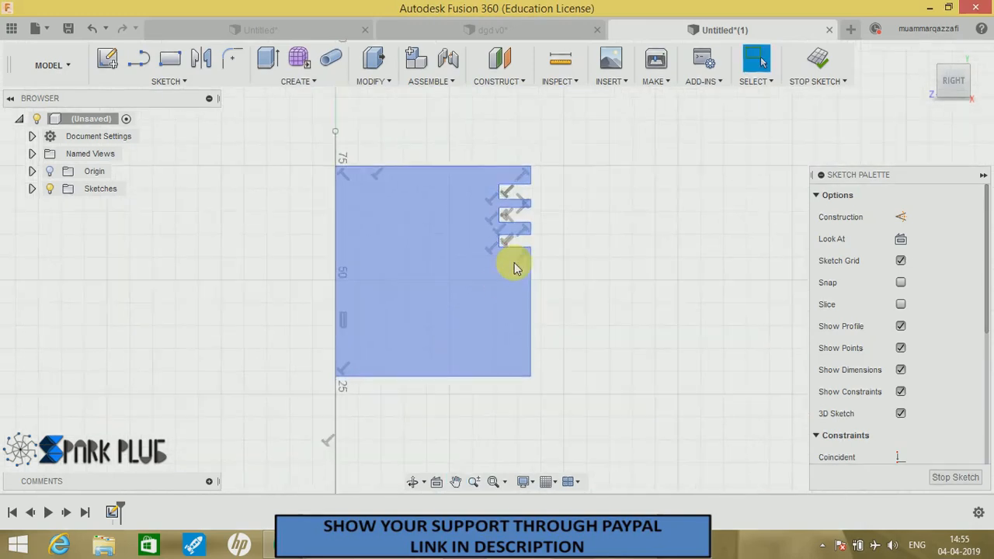
pyautogui.scroll(-2, 511, 260)
pyautogui.scroll(2, 509, 258)
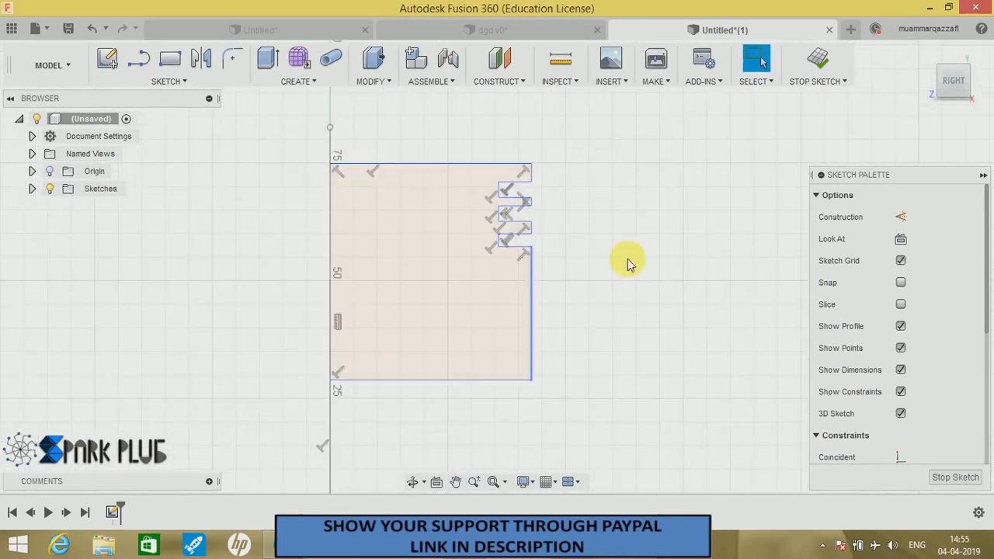
pyautogui.scroll(-1, 517, 207)
pyautogui.scroll(1, 544, 200)
pyautogui.scroll(-1, 558, 198)
pyautogui.scroll(1, 558, 196)
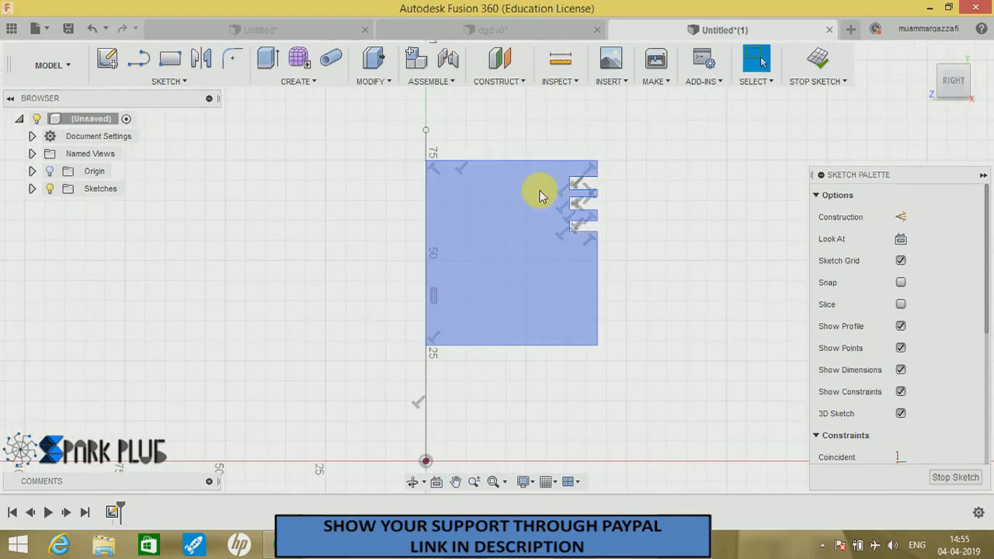
# Dimension the piston profile's top edge to 40 mm
pyautogui.press('d')
pyautogui.click(519, 165)
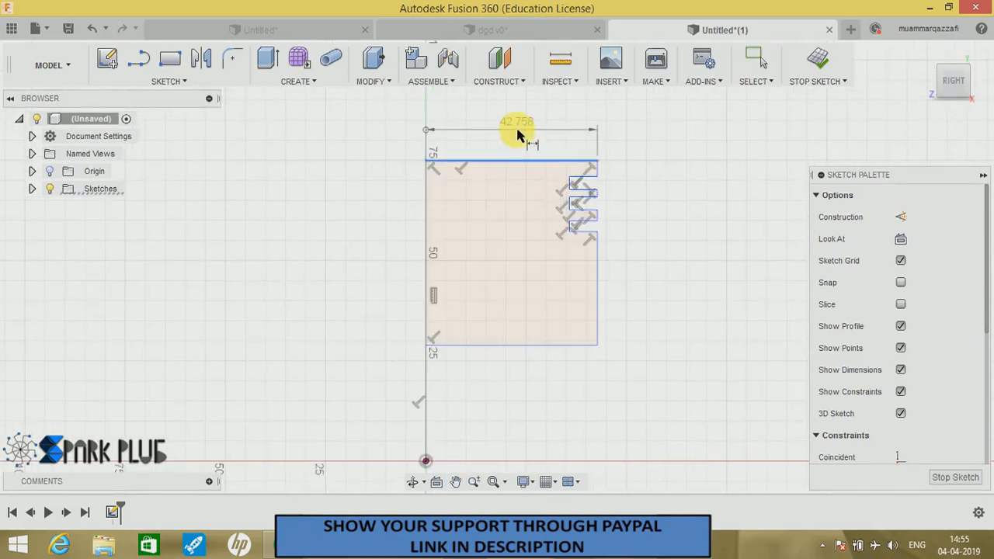
pyautogui.click(518, 133)
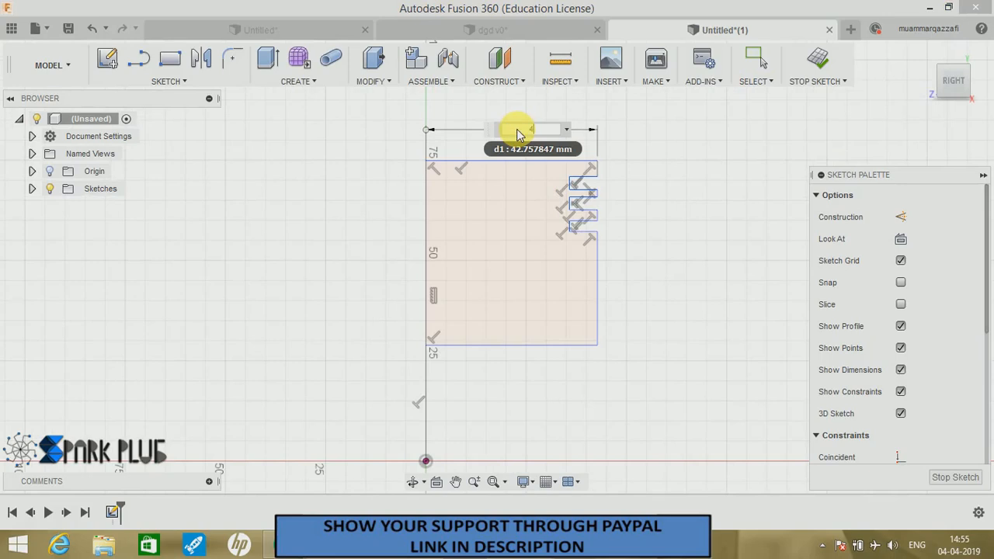
pyautogui.press('Return')
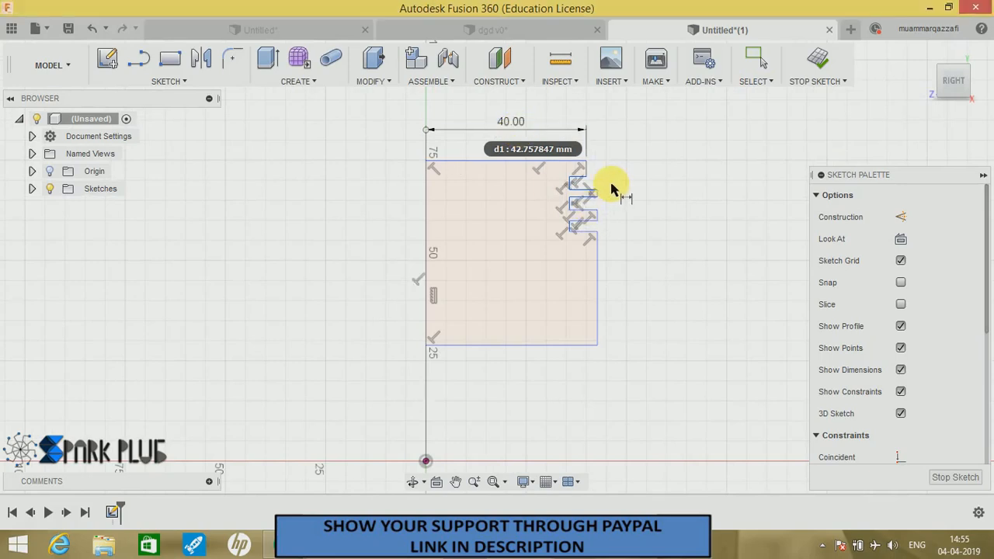
# Dimension the short vertical edge between the piston's top and the first groove to 7 mm
pyautogui.scroll(-2, 611, 256)
pyautogui.scroll(2, 611, 258)
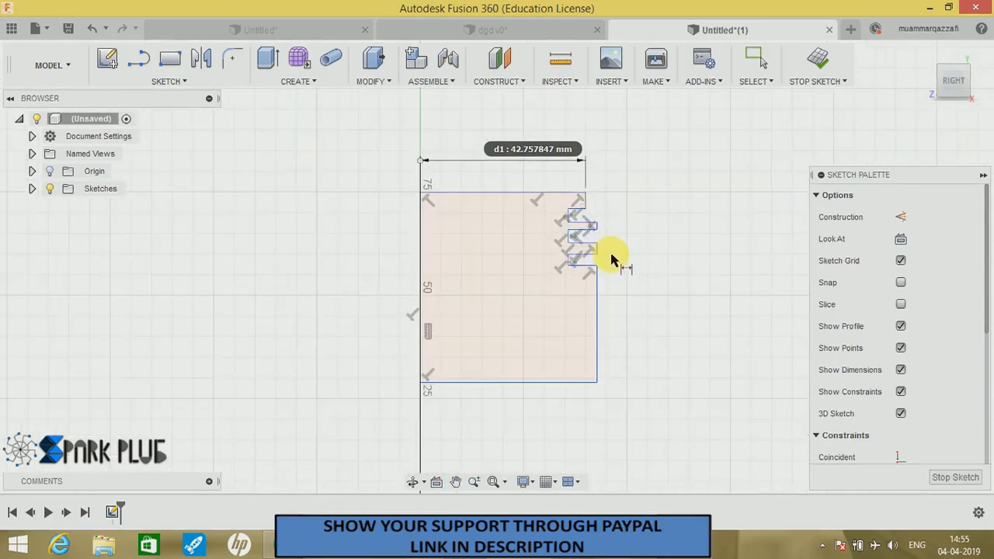
pyautogui.scroll(1, 574, 255)
pyautogui.moveTo(574, 255)
pyautogui.mouseDown(button='middle')
pyautogui.moveTo(508, 261)
pyautogui.moveTo(452, 249)
pyautogui.mouseUp(button='middle')
pyautogui.scroll(1, 488, 284)
pyautogui.moveTo(494, 284)
pyautogui.mouseDown(button='middle')
pyautogui.moveTo(500, 294)
pyautogui.moveTo(491, 284)
pyautogui.mouseUp(button='middle')
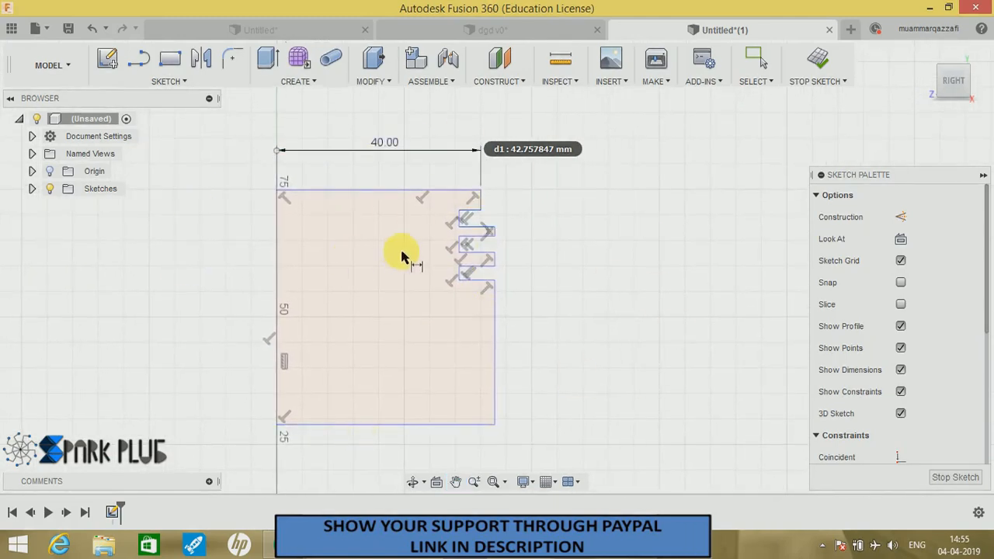
pyautogui.scroll(2, 521, 226)
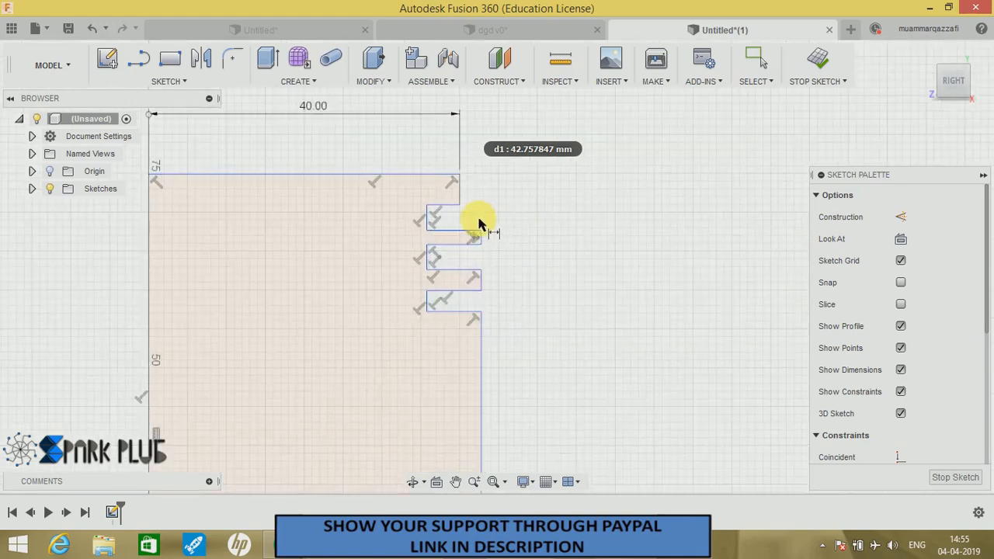
pyautogui.moveTo(482, 222); pyautogui.dragTo(503, 221, button='middle')
pyautogui.click(491, 211)
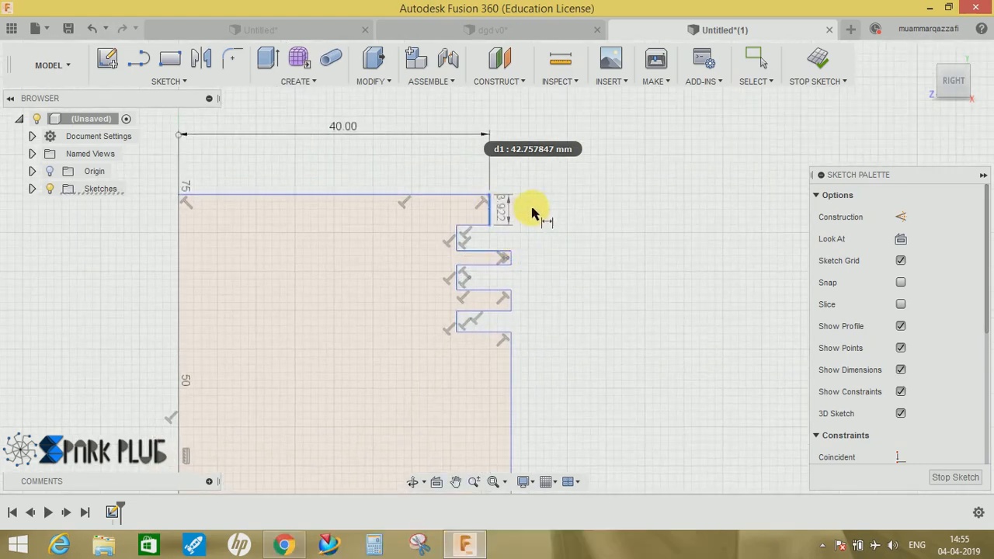
pyautogui.click(605, 148)
pyautogui.press('Return')
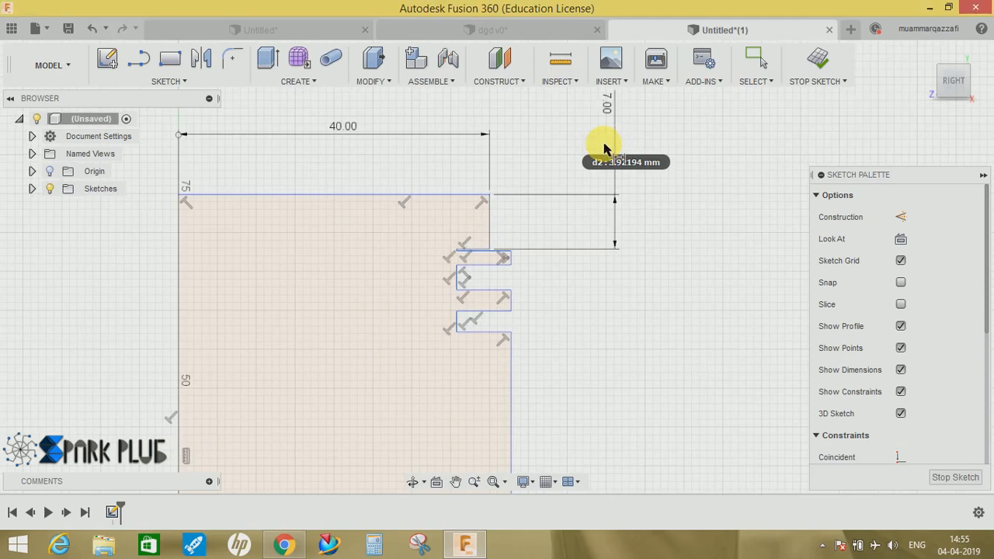
# Move the ring land beneath the first groove downward to widen that groove
pyautogui.scroll(2, 471, 267)
pyautogui.press('Escape')
pyautogui.moveTo(483, 241); pyautogui.dragTo(481, 286)
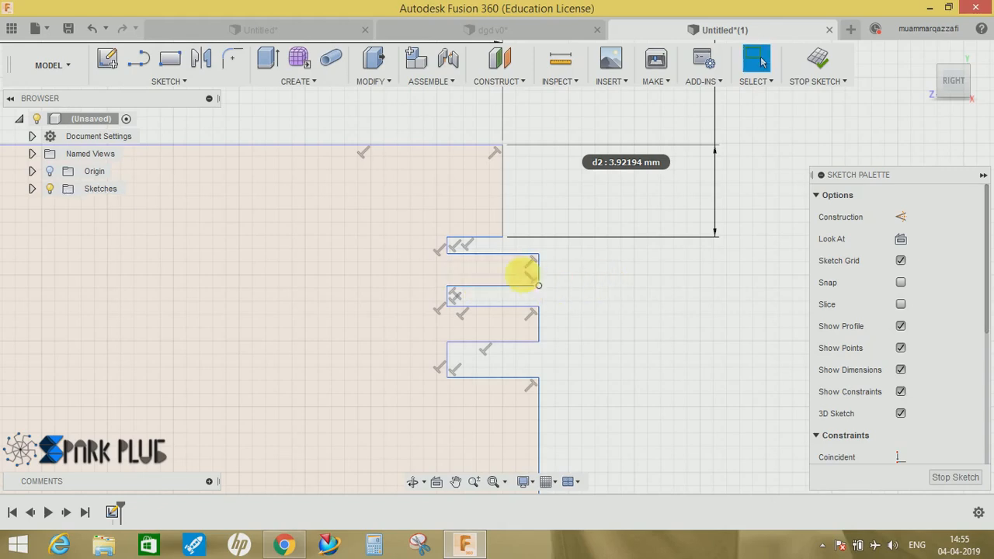
# Dimension the first groove's upper horizontal edge to 4 mm
pyautogui.press('d')
pyautogui.click(483, 238)
pyautogui.click(476, 178)
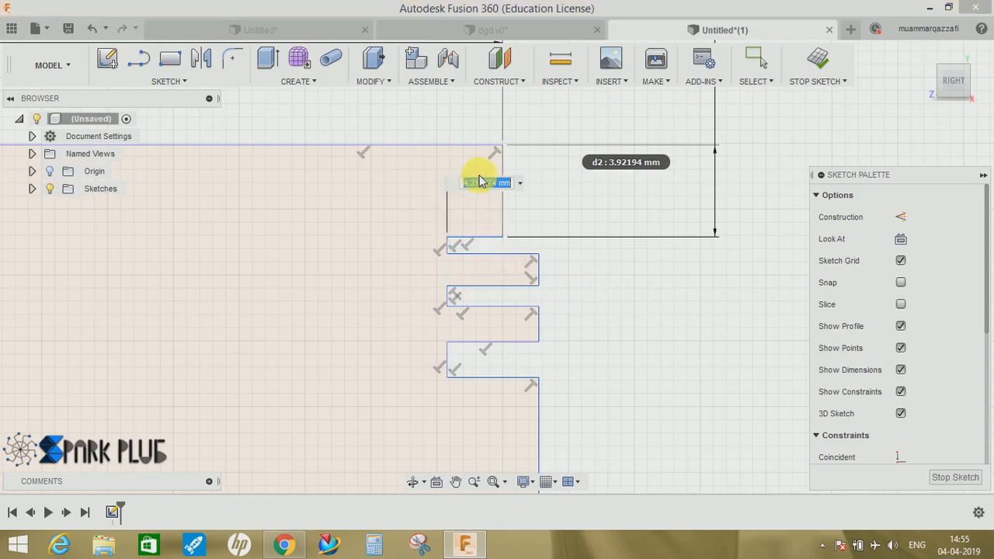
pyautogui.write('4')
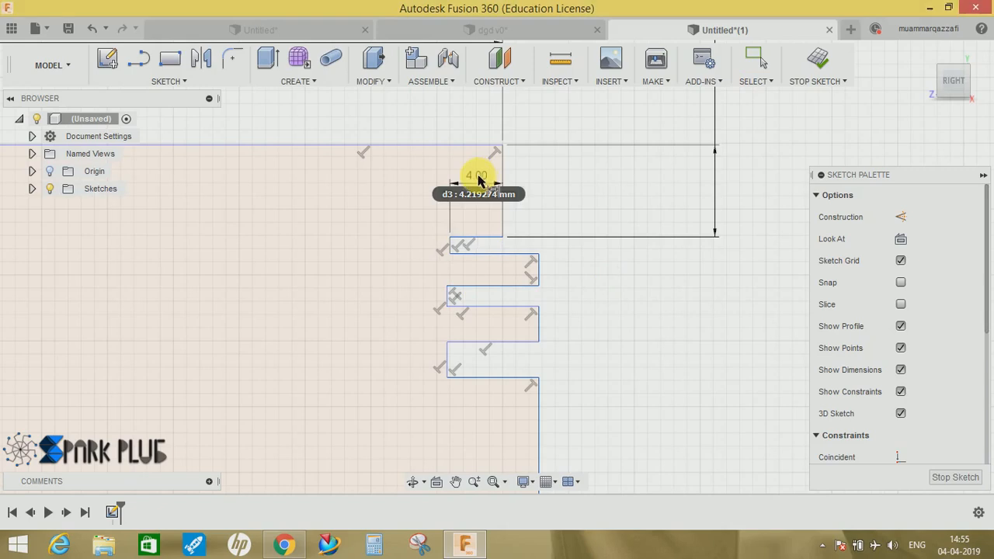
pyautogui.press('Return')
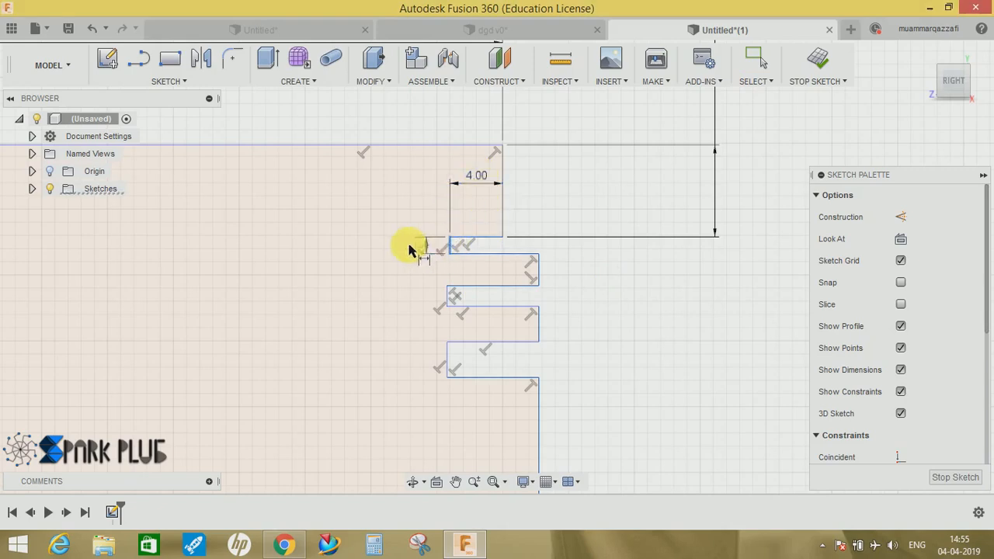
# Dimension the first groove's inner vertical edge to 2 mm
pyautogui.click(383, 188)
pyautogui.write('2')
pyautogui.press('Return')
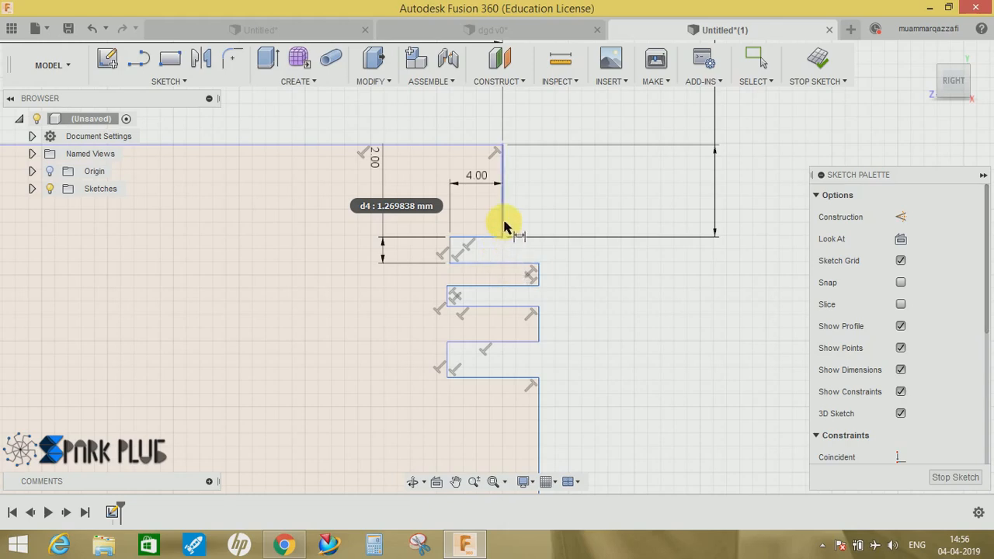
# Dimension the first groove's lower horizontal edge to 4 mm
pyautogui.scroll(-2, 515, 295)
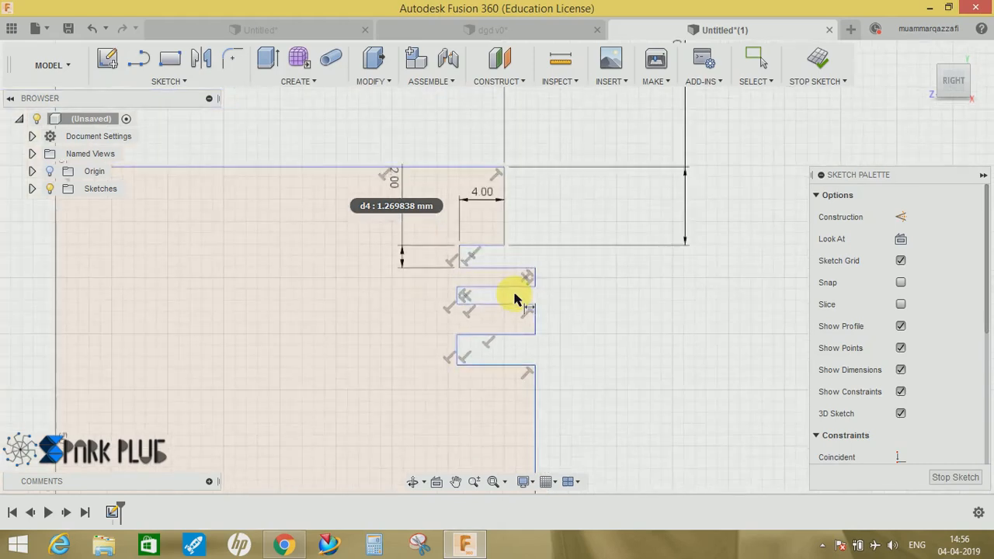
pyautogui.moveTo(515, 295); pyautogui.dragTo(616, 298, button='middle')
pyautogui.scroll(-2, 609, 286)
pyautogui.scroll(4, 608, 284)
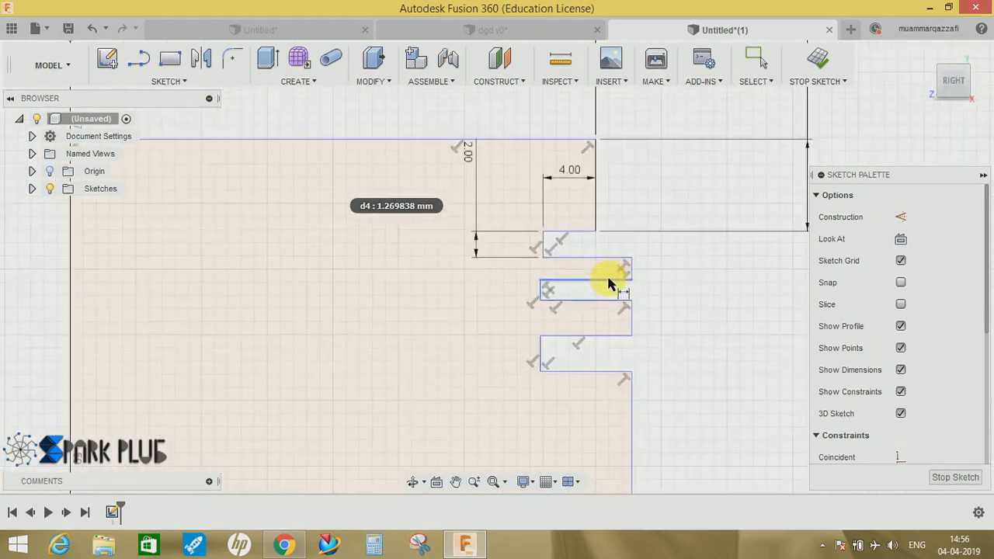
pyautogui.click(560, 246)
pyautogui.click(563, 225)
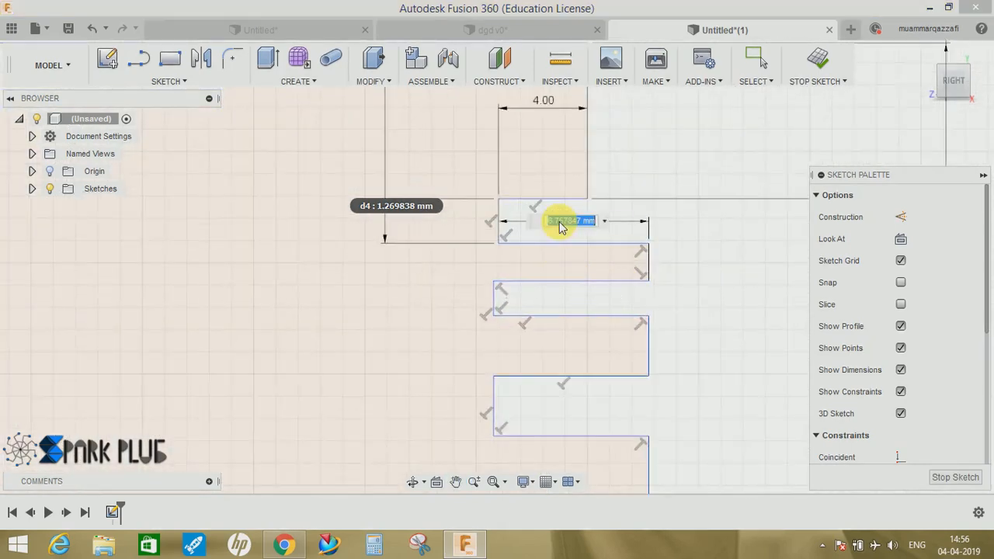
pyautogui.write('4')
pyautogui.press('Return')
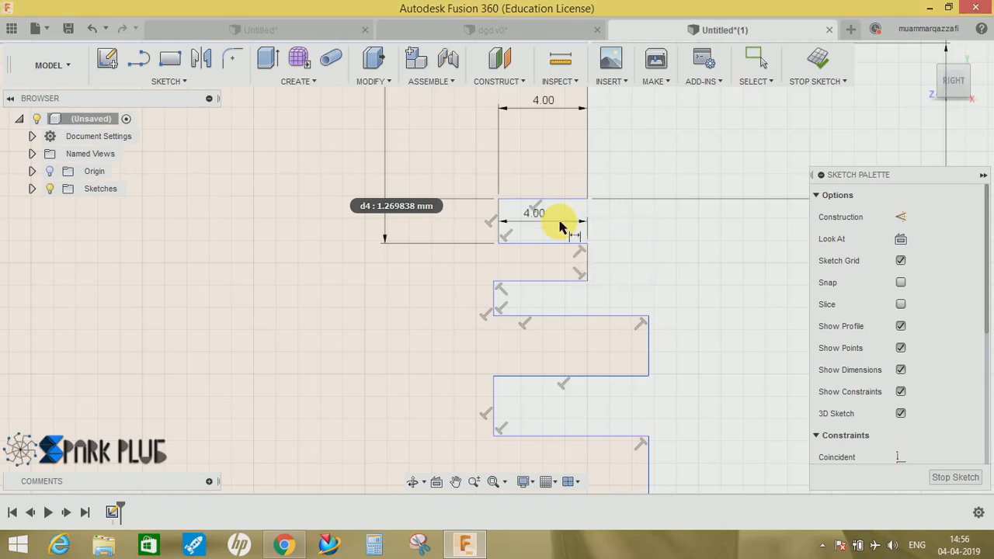
# Dimension the lower horizontal edges of the second and third grooves to 4 mm each
pyautogui.click(551, 301)
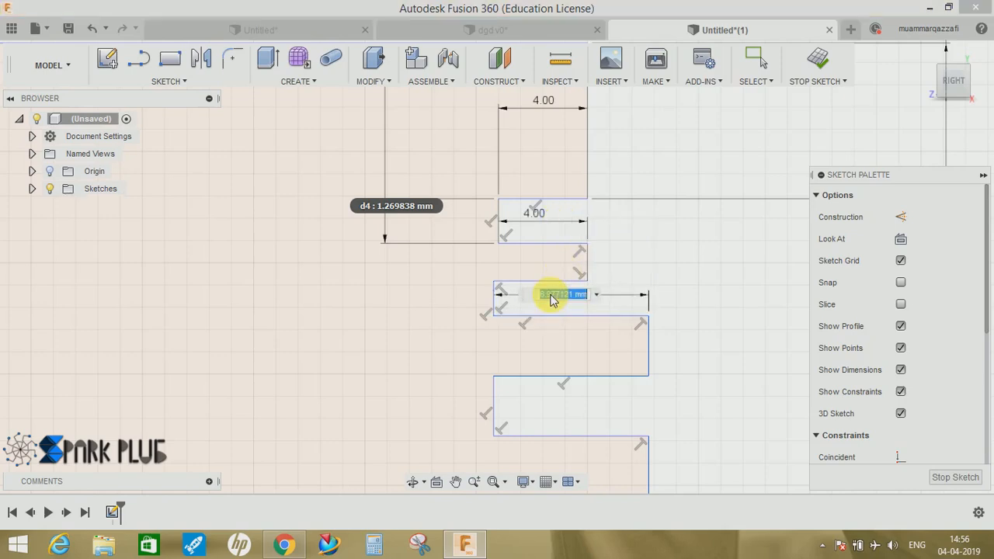
pyautogui.write('4')
pyautogui.press('Return')
pyautogui.click(551, 435)
pyautogui.click(560, 405)
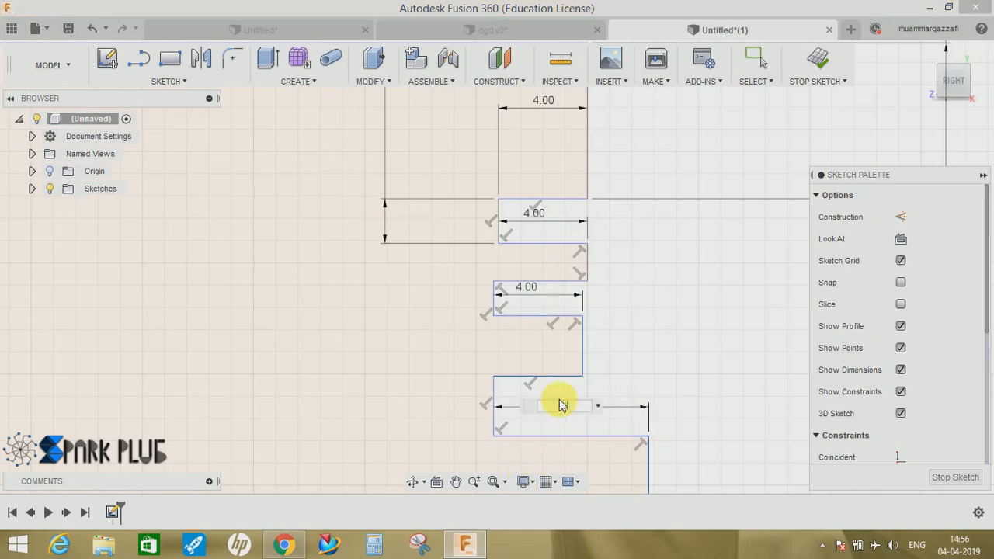
pyautogui.write('4')
pyautogui.press('Return')
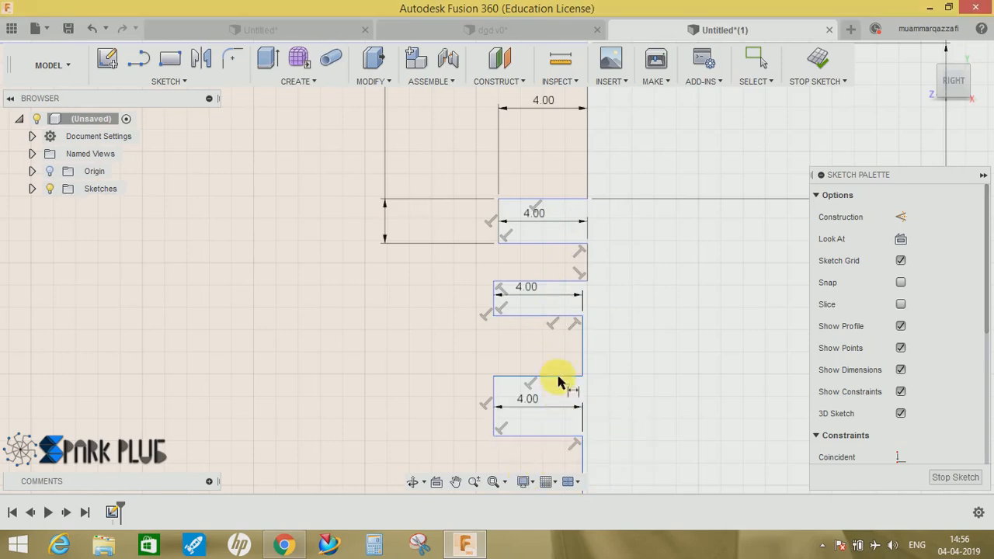
# Dimension the land between the first and second grooves to 2 mm and the second groove's inner vertical edge to 2 mm
pyautogui.click(587, 264)
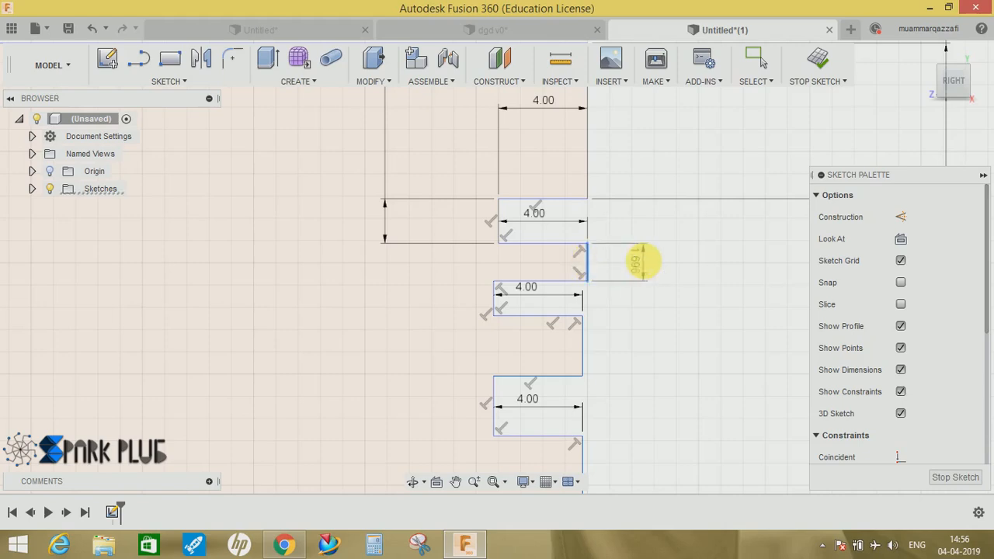
pyautogui.click(644, 266)
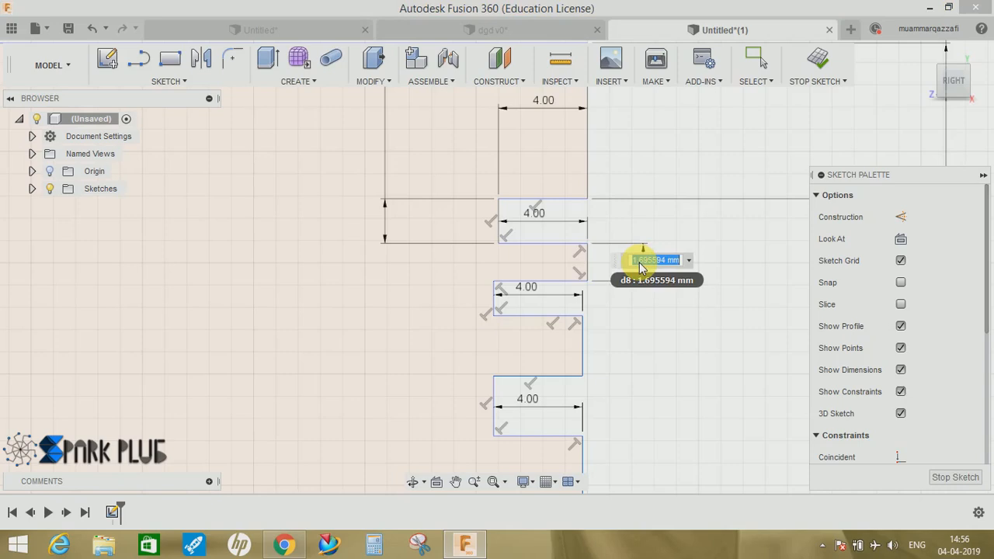
pyautogui.write('2')
pyautogui.press('Return')
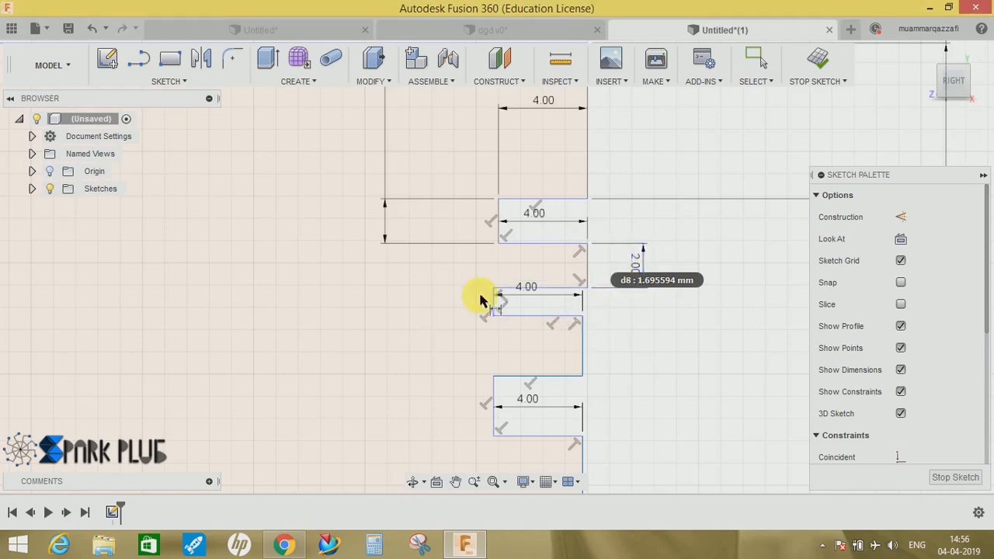
pyautogui.click(430, 301)
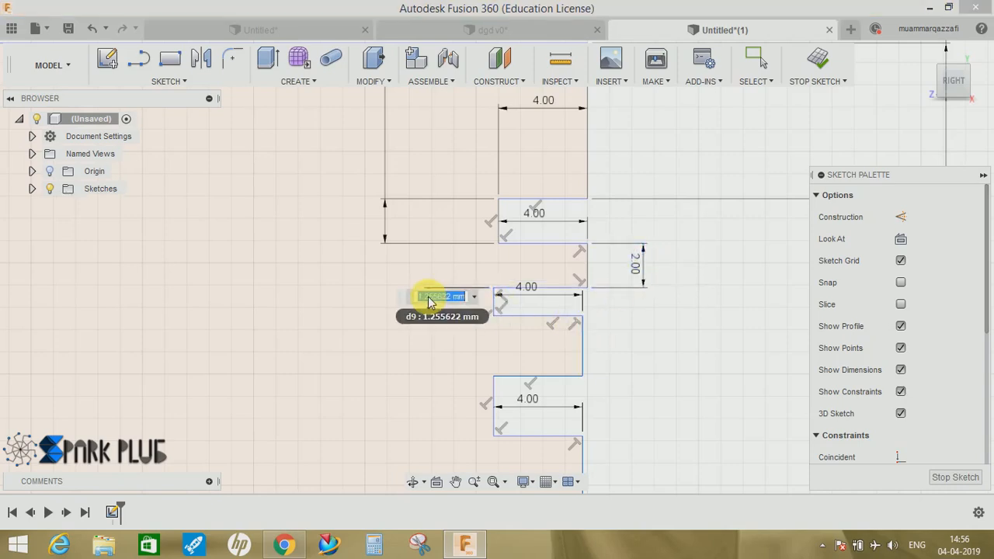
pyautogui.write('2')
pyautogui.press('Return')
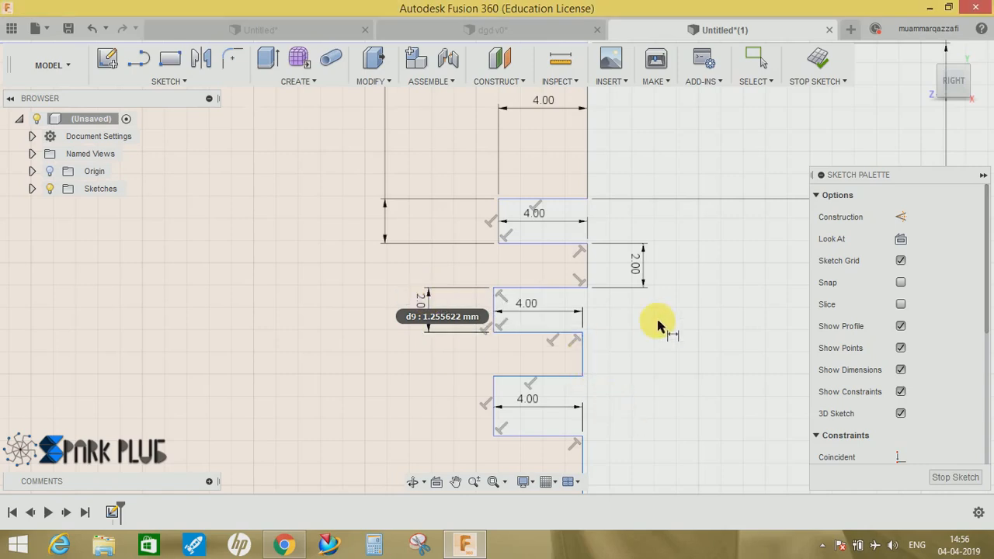
# Dimension the outer vertical edge of the land between the second and third grooves to 4 mm
pyautogui.moveTo(657, 324); pyautogui.dragTo(632, 240, button='middle')
pyautogui.click(546, 274)
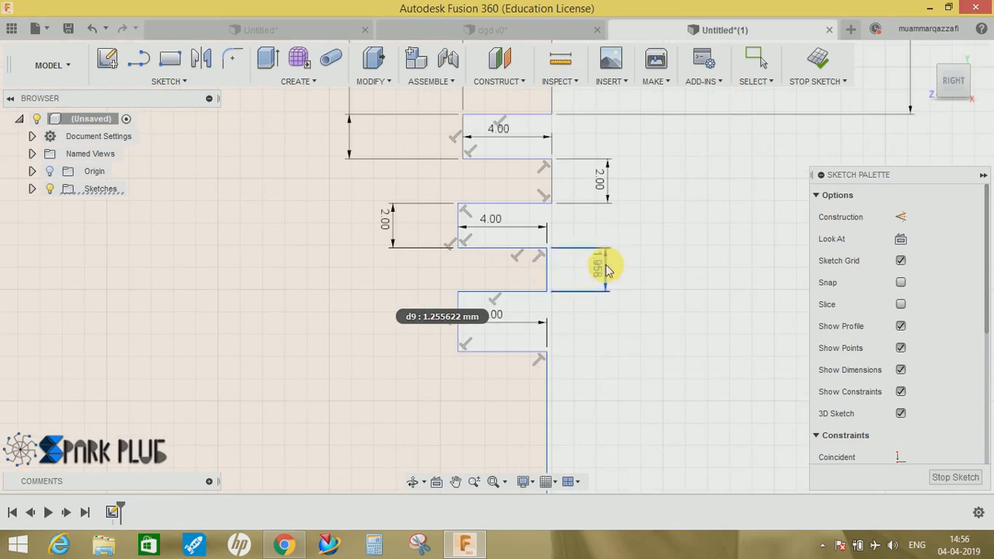
pyautogui.click(610, 272)
pyautogui.write('4')
pyautogui.press('Return')
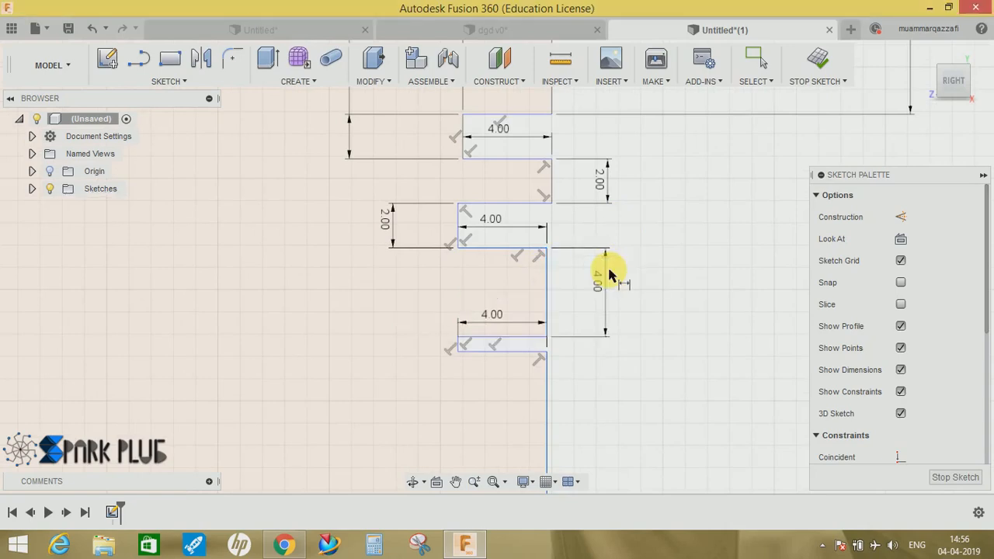
# Dimension the third groove's inner vertical edge to 2 mm
pyautogui.moveTo(606, 288); pyautogui.dragTo(650, 202, button='middle')
pyautogui.moveTo(637, 272); pyautogui.dragTo(619, 410, button='middle')
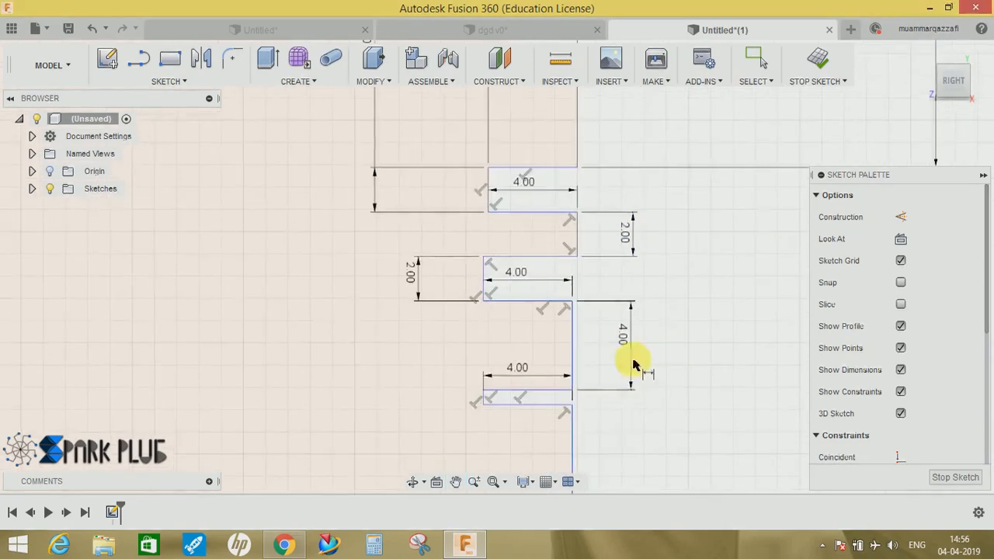
pyautogui.scroll(1, 643, 338)
pyautogui.moveTo(558, 373)
pyautogui.mouseDown(button='middle')
pyautogui.moveTo(587, 337)
pyautogui.moveTo(572, 360)
pyautogui.mouseUp(button='middle')
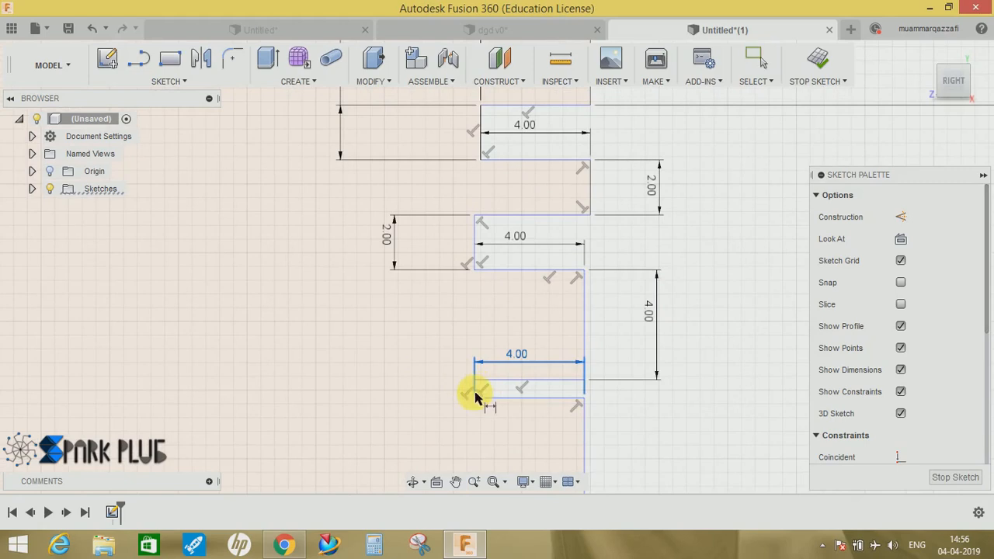
pyautogui.click(412, 376)
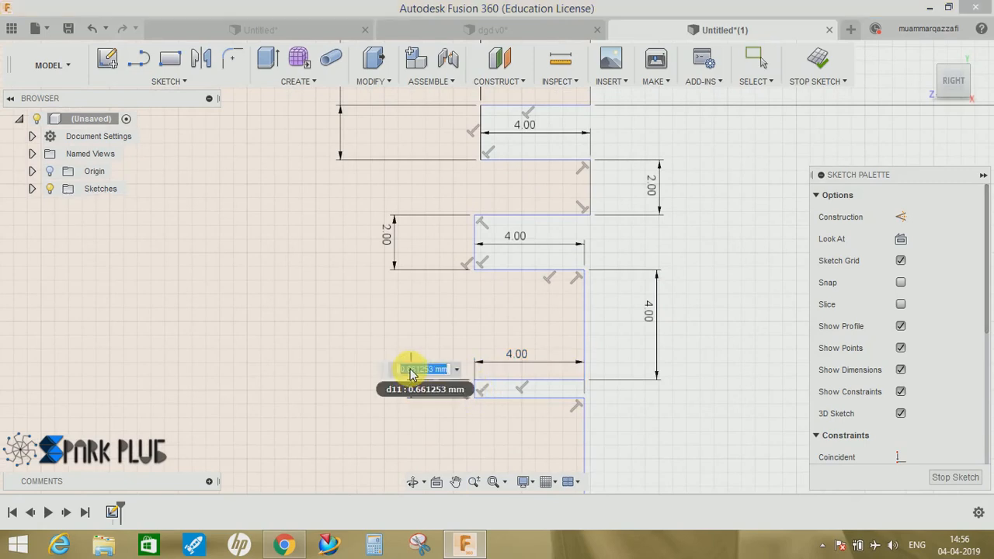
pyautogui.write('2')
pyautogui.press('Return')
# Dimension the long outer vertical edge below the third groove to 36 mm and finish the sketch
pyautogui.scroll(-5, 447, 356)
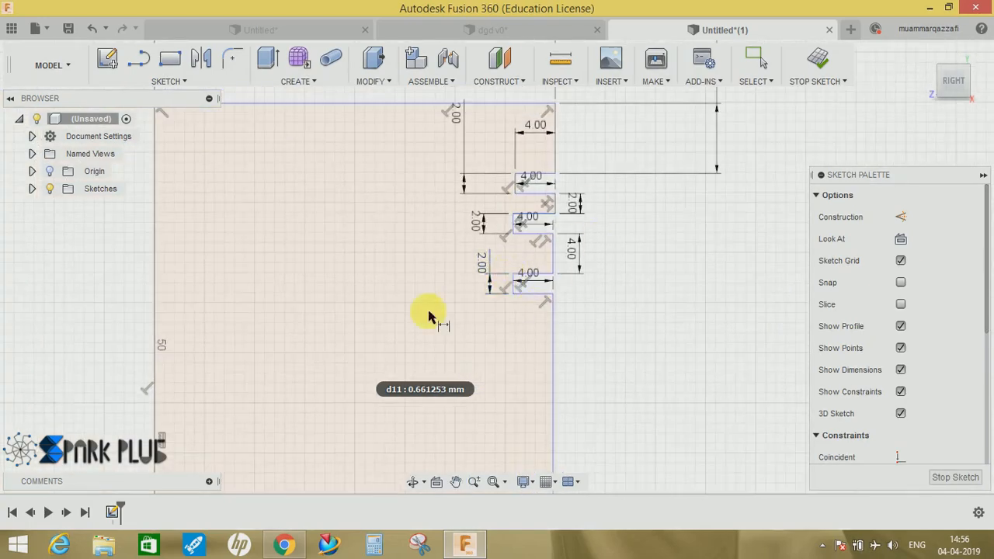
pyautogui.moveTo(504, 277); pyautogui.dragTo(518, 323, button='middle')
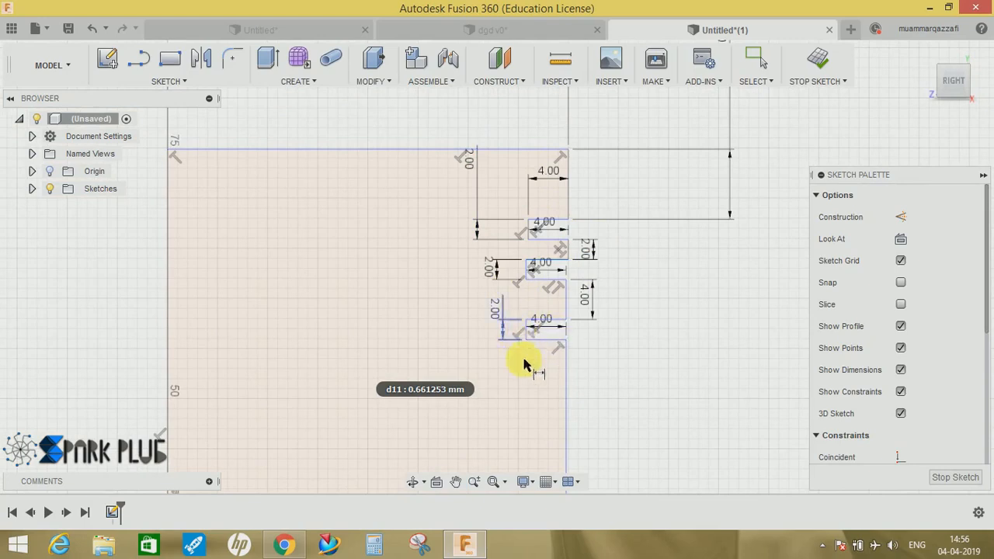
pyautogui.scroll(2, 584, 331)
pyautogui.scroll(-5, 588, 352)
pyautogui.moveTo(589, 358); pyautogui.dragTo(571, 215, button='middle')
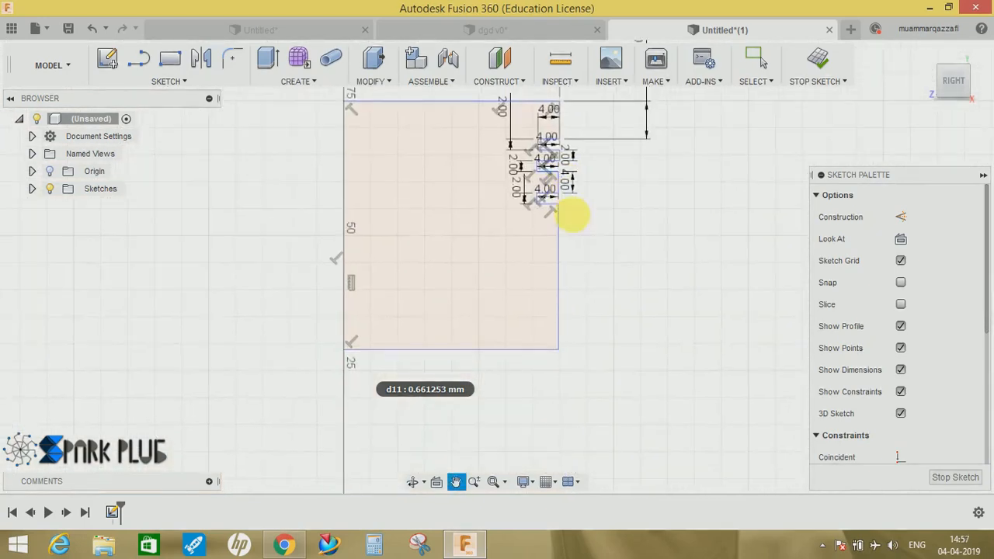
pyautogui.click(561, 266)
pyautogui.click(610, 268)
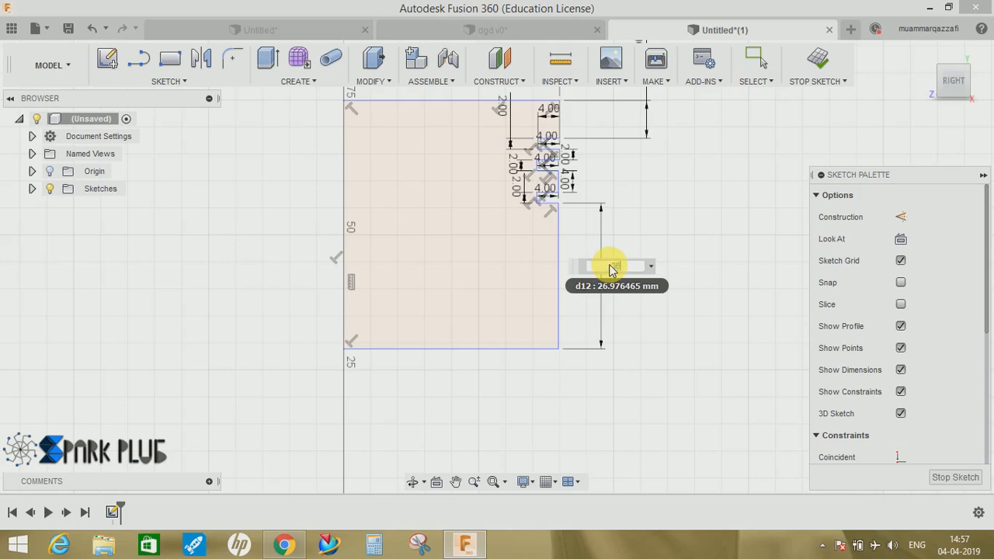
pyautogui.press('Return')
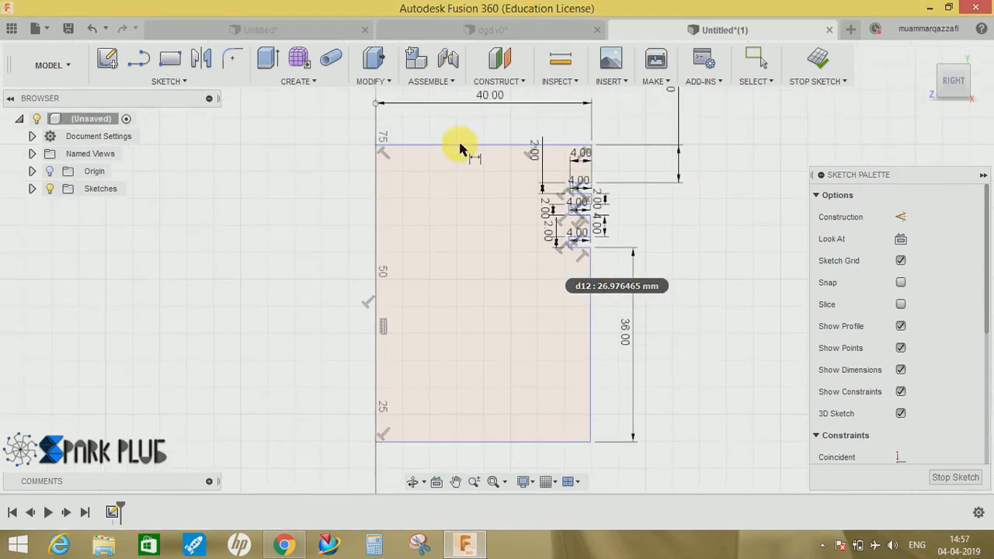
pyautogui.press('Escape')
pyautogui.click(419, 196)
pyautogui.moveTo(426, 325); pyautogui.dragTo(437, 308, button='middle')
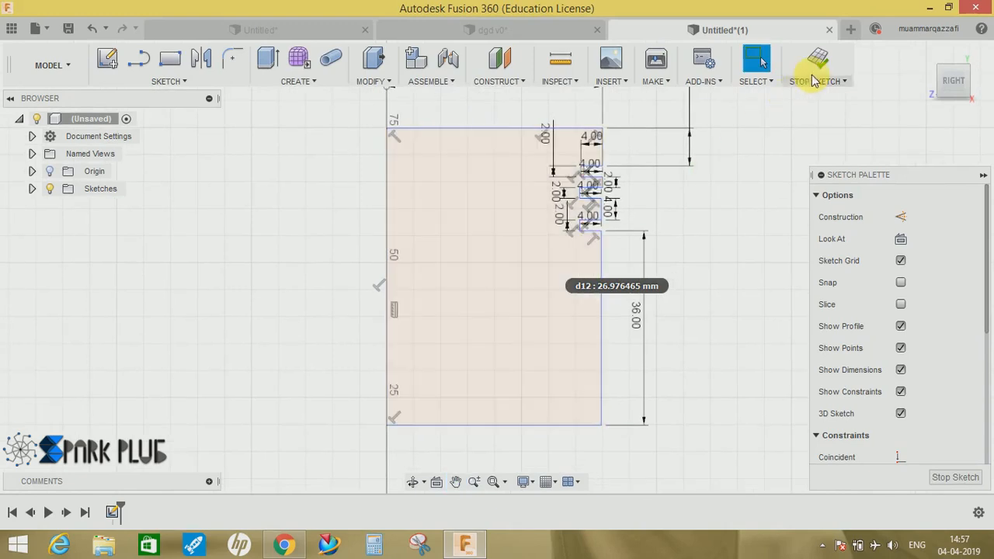
pyautogui.click(818, 65)
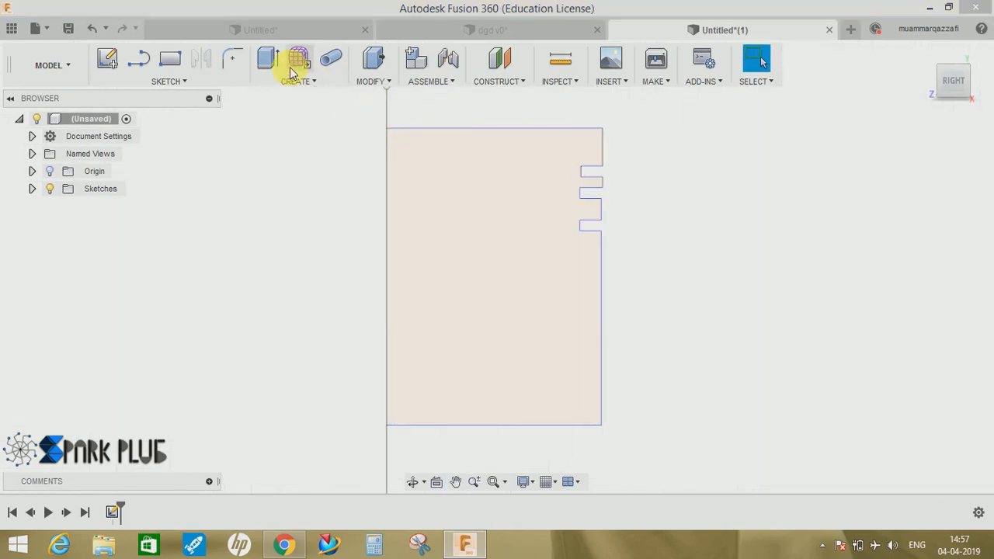
# Revolve the grooved profile 360 degrees about the vertical centre line as a new component
pyautogui.click(326, 81)
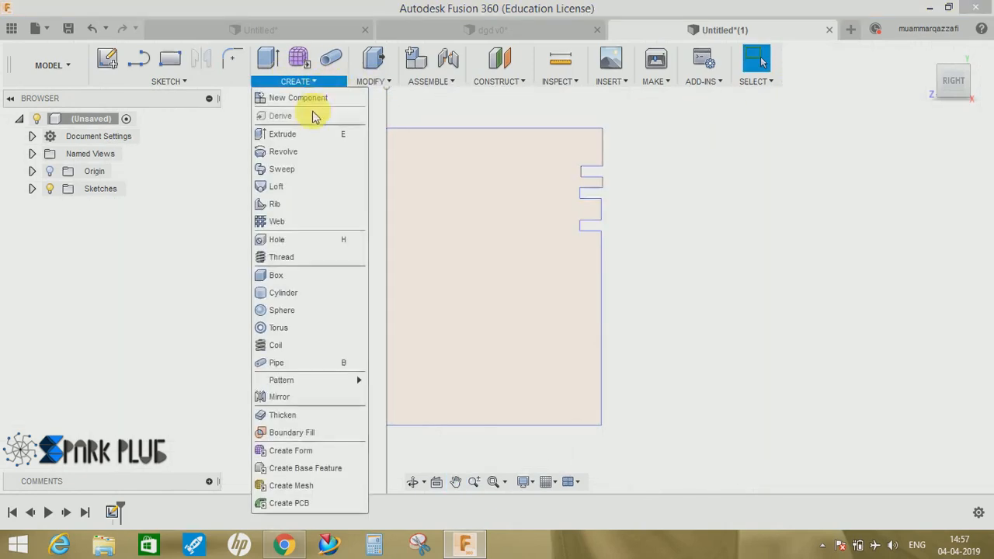
pyautogui.click(302, 153)
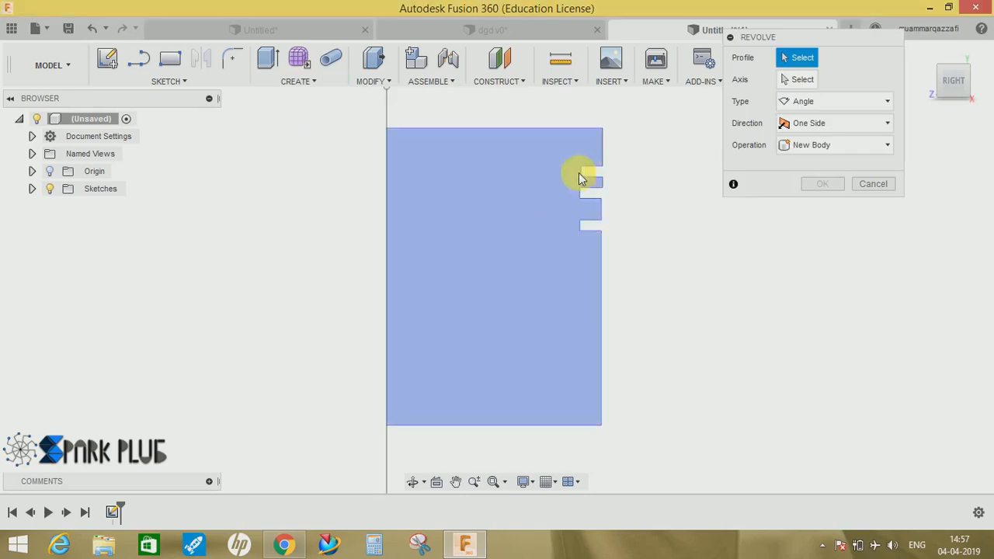
pyautogui.click(505, 196)
pyautogui.click(816, 81)
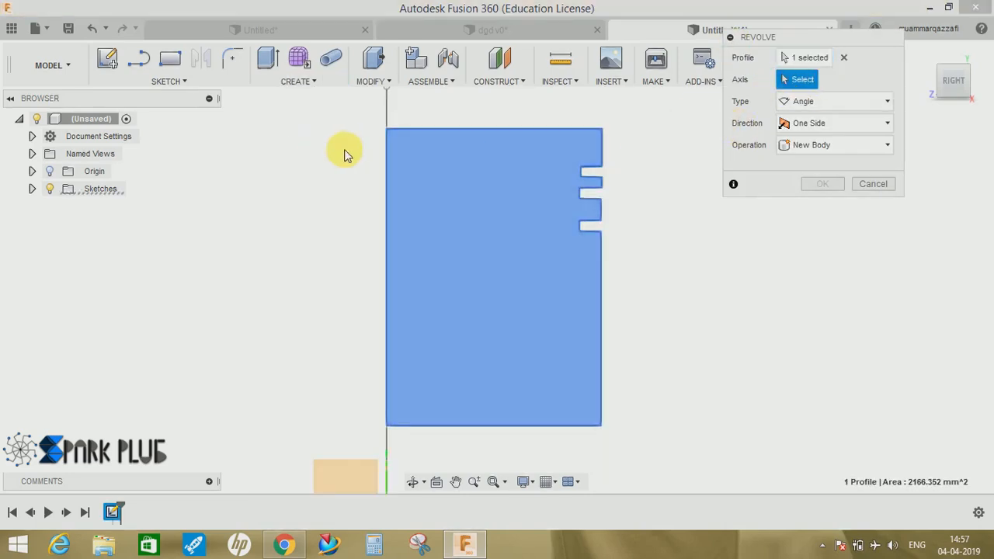
pyautogui.click(386, 109)
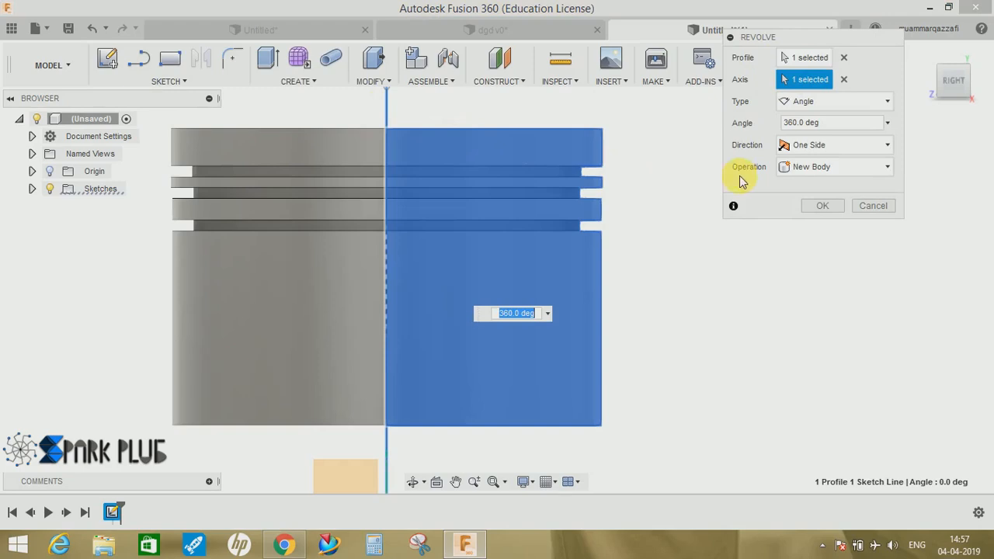
pyautogui.click(812, 168)
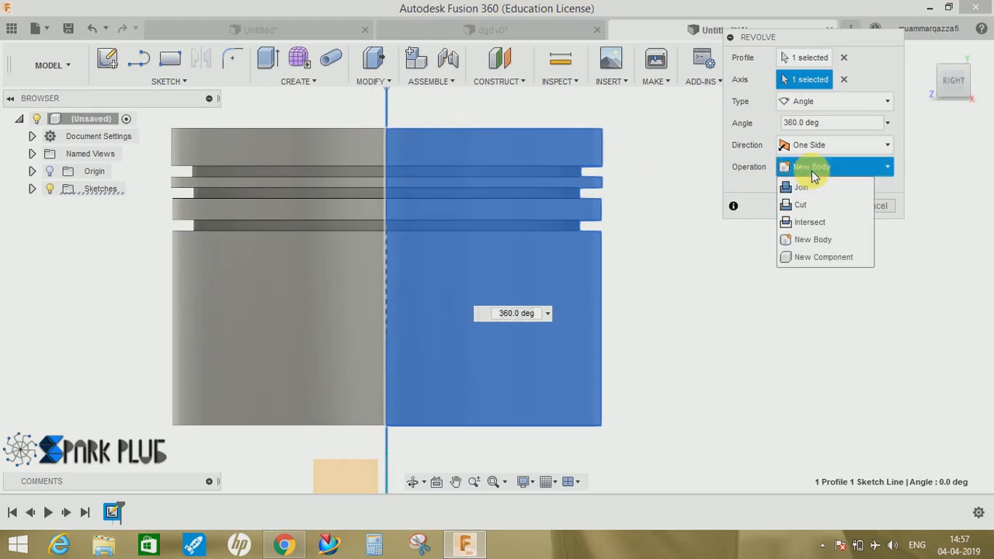
pyautogui.click(826, 258)
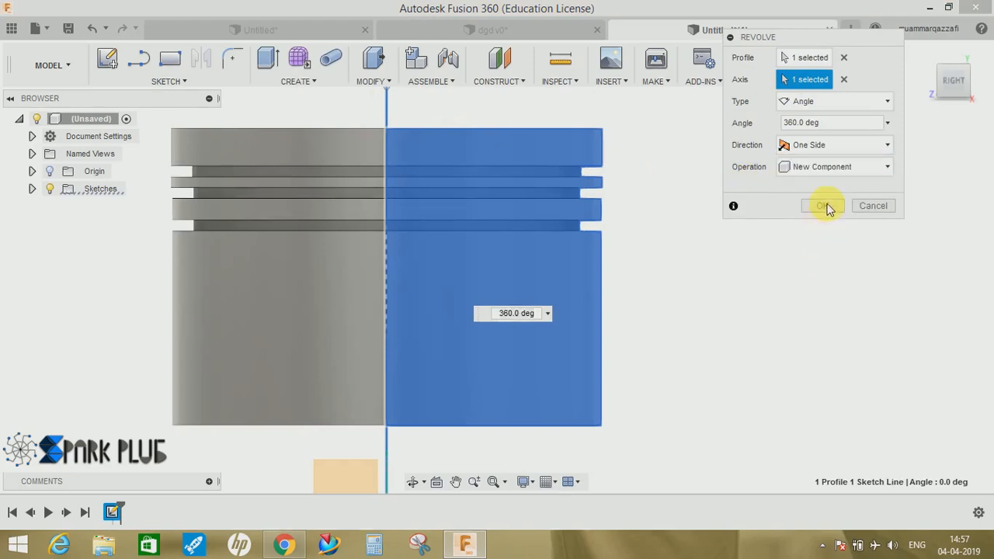
pyautogui.click(828, 209)
# Rename the revolved component to piston
pyautogui.keyDown('shift'); pyautogui.moveTo(581, 297); pyautogui.dragTo(536, 310, button='middle'); pyautogui.keyUp('shift')
pyautogui.scroll(-5, 560, 307)
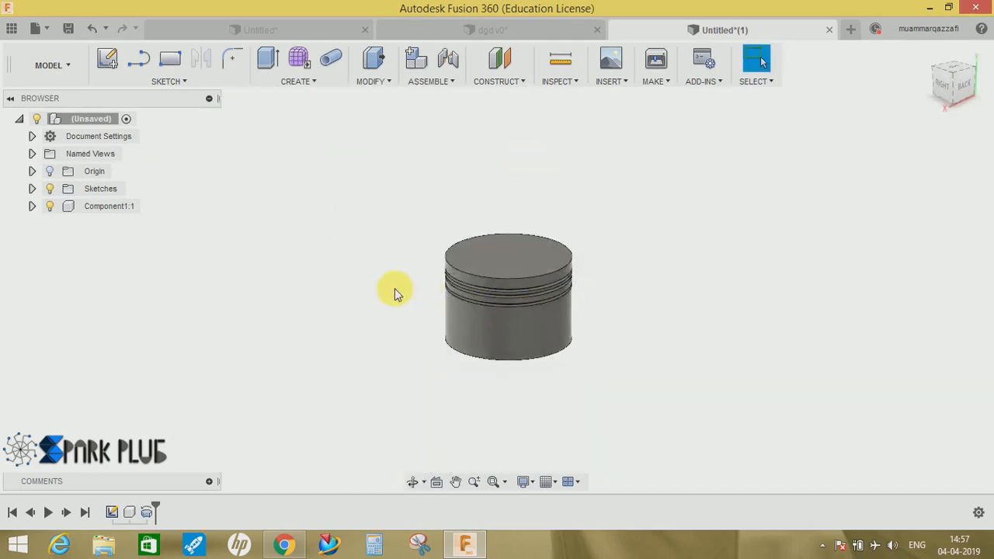
pyautogui.rightClick(110, 208)
pyautogui.click(95, 238)
pyautogui.doubleClick(104, 207)
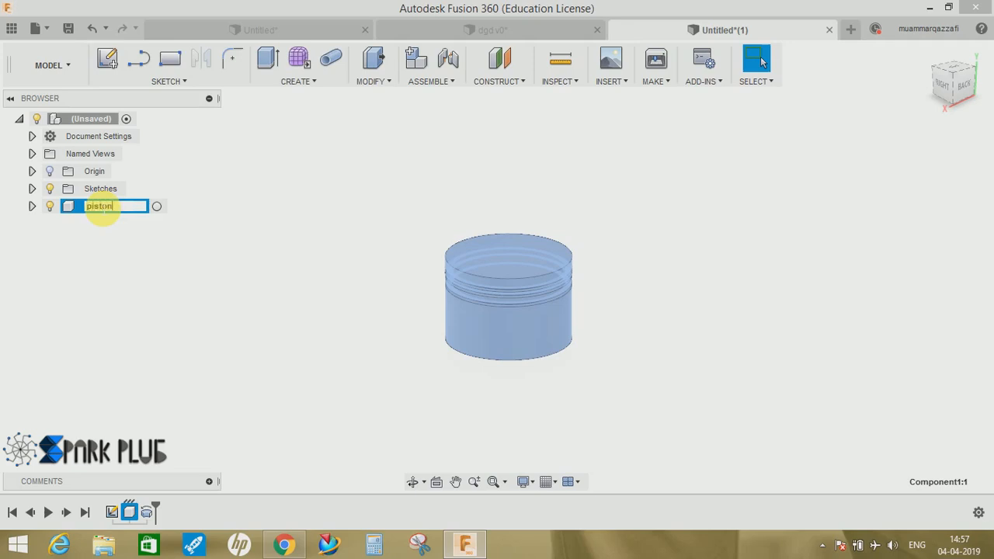
pyautogui.press('Return')
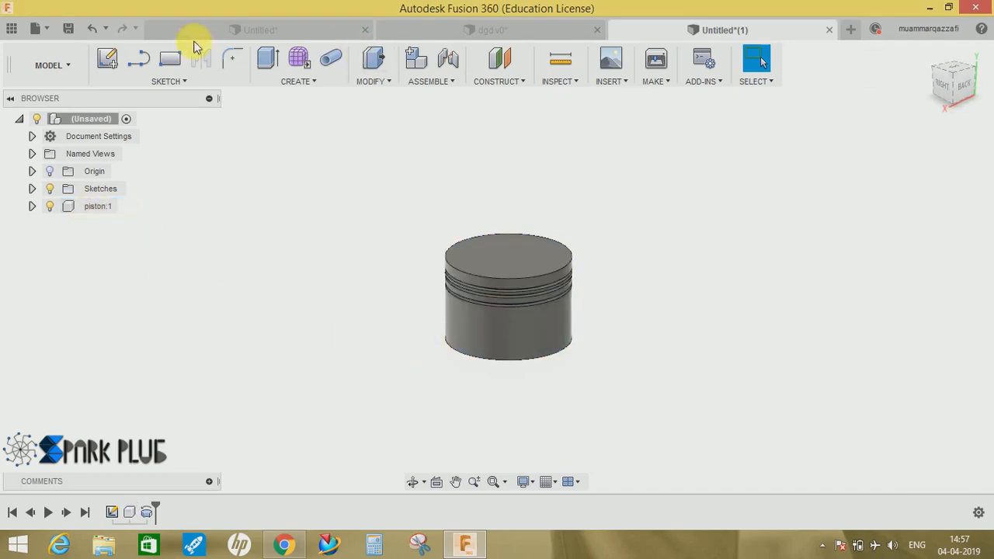
# Show the first sketch and start a new sketch on the vertical origin plane seen from the right side
pyautogui.click(109, 57)
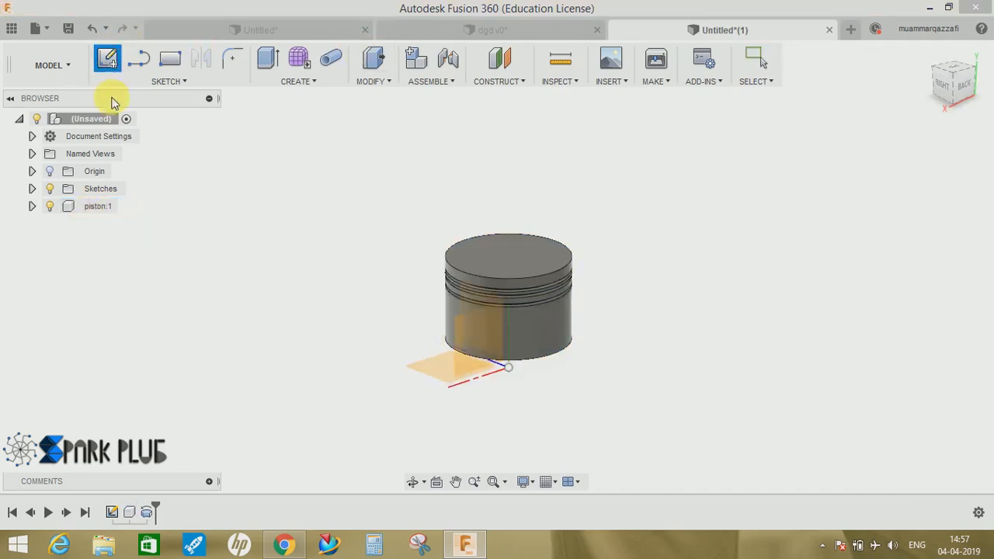
pyautogui.click(32, 189)
pyautogui.click(67, 208)
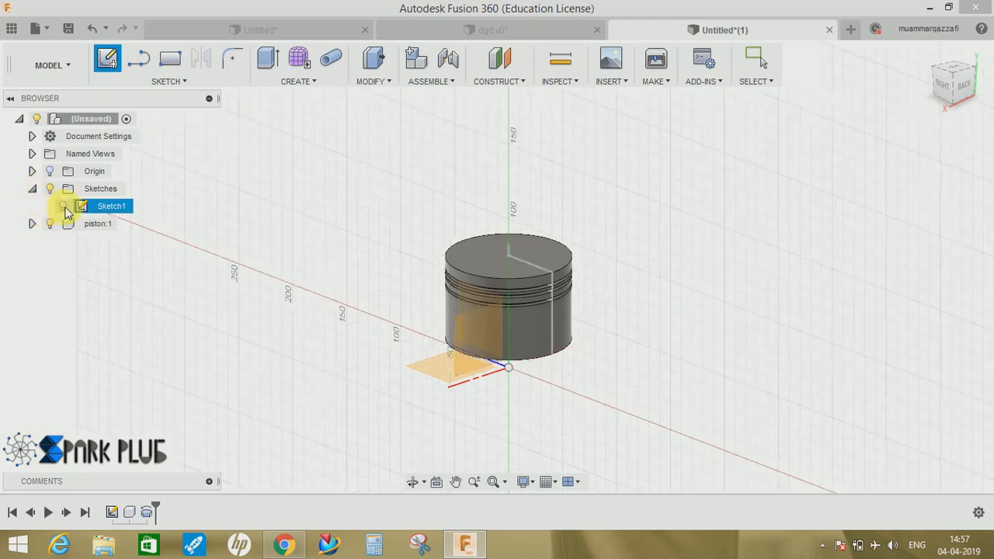
pyautogui.moveTo(479, 370)
pyautogui.keyDown('shift'); pyautogui.mouseDown(button='middle')
pyautogui.moveTo(455, 355)
pyautogui.moveTo(506, 382)
pyautogui.moveTo(571, 367)
pyautogui.moveTo(460, 355)
pyautogui.mouseUp(button='middle'); pyautogui.keyUp('shift')
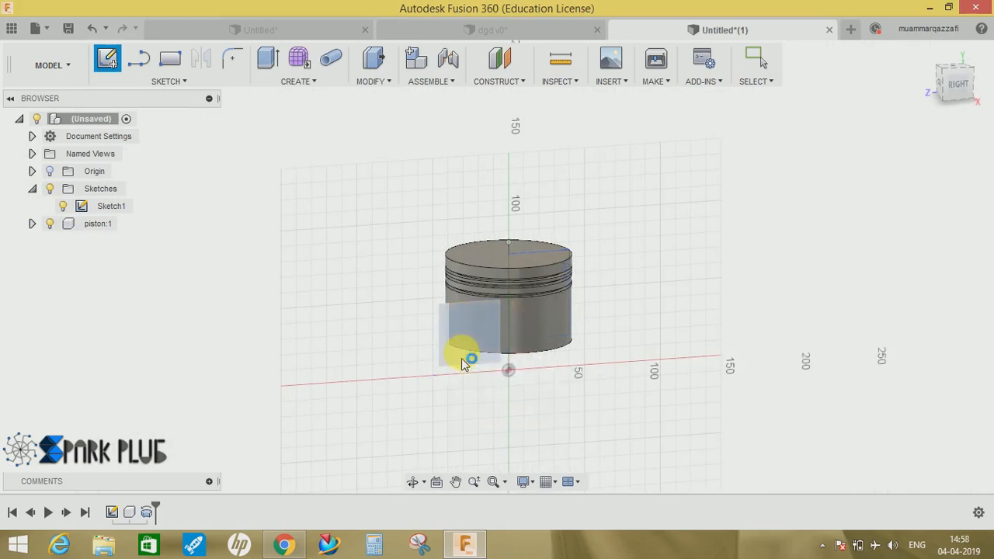
pyautogui.click(464, 351)
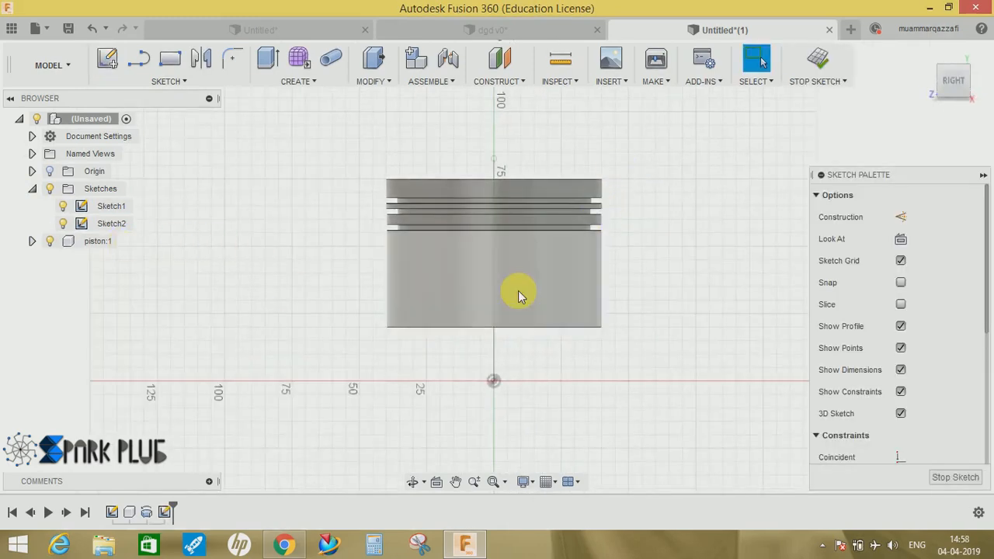
pyautogui.scroll(3, 518, 291)
pyautogui.scroll(-2, 518, 291)
pyautogui.moveTo(561, 270); pyautogui.dragTo(548, 285, button='middle')
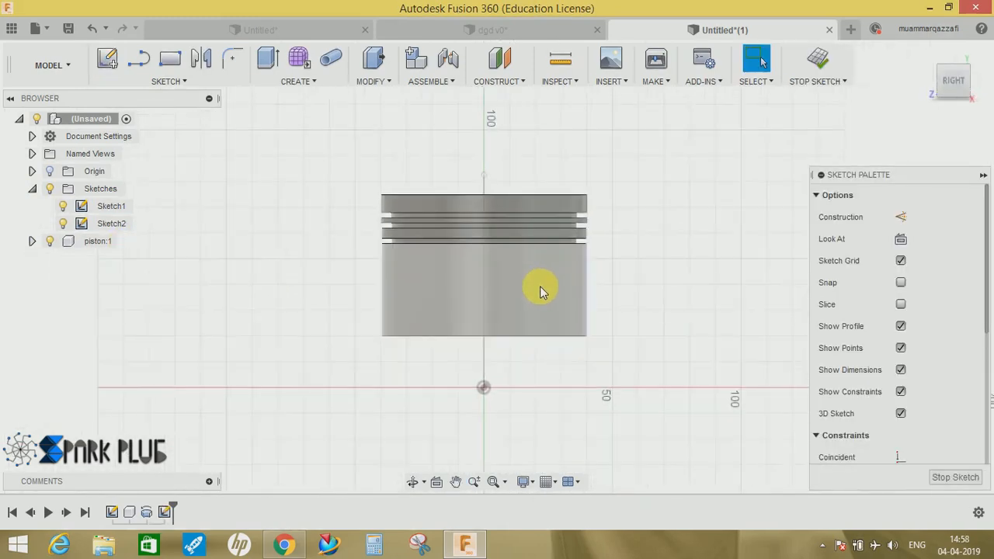
pyautogui.scroll(2, 539, 289)
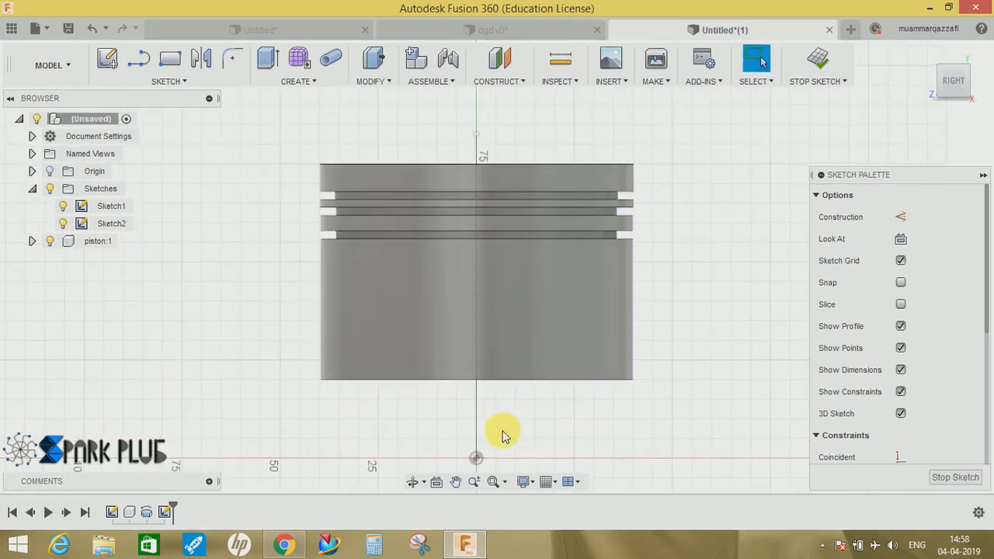
# Draw a vertical line from the origin up through the piston to above its top edge
pyautogui.press('l')
pyautogui.click(476, 457)
pyautogui.click(476, 94)
pyautogui.press('Escape')
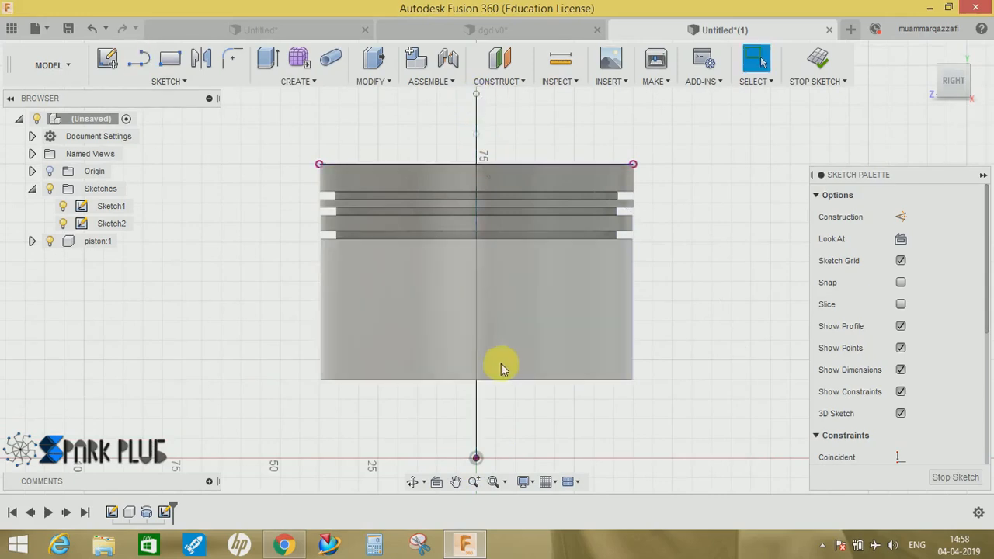
# Delete the new vertical line from the second sketch and hide the first sketch
pyautogui.click(170, 81)
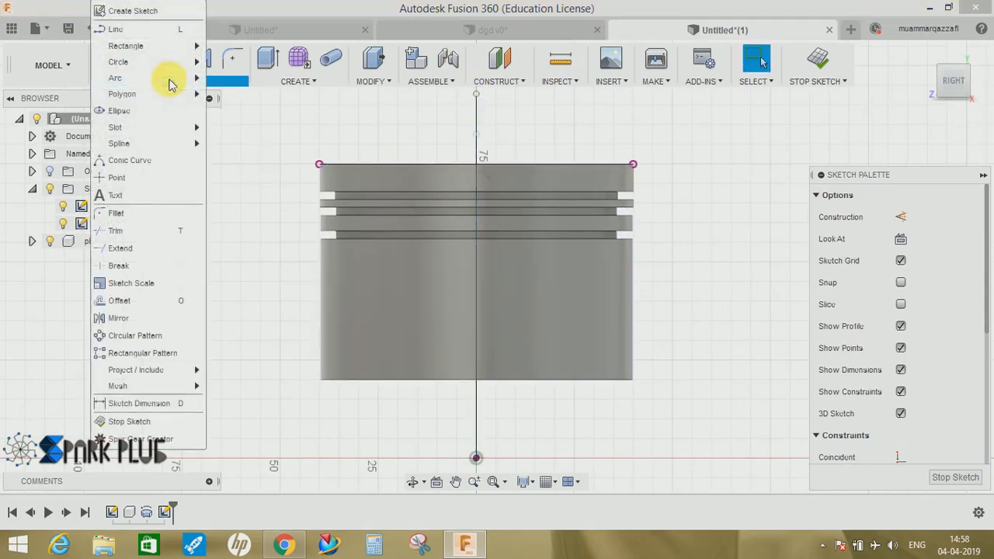
pyautogui.click(128, 183)
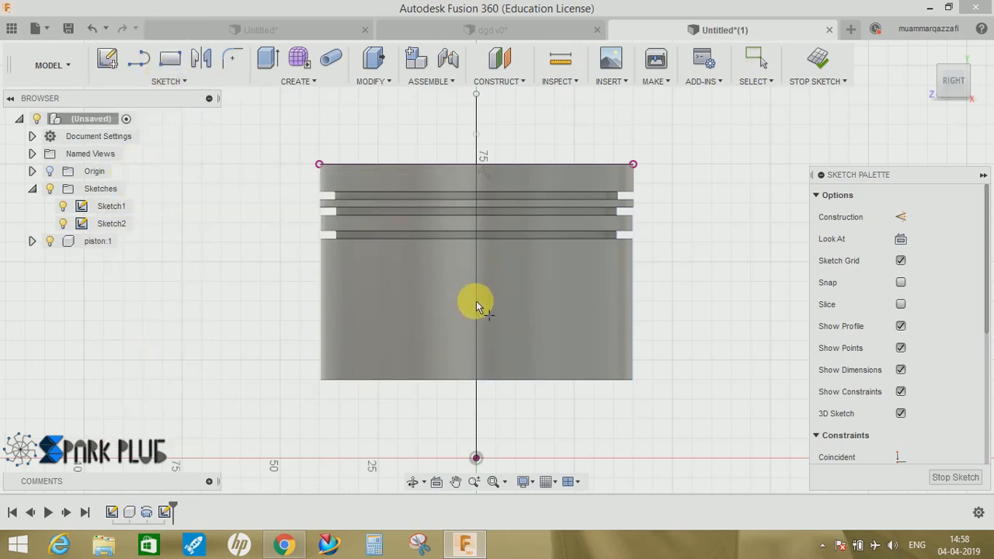
pyautogui.press('Escape')
pyautogui.click(477, 418)
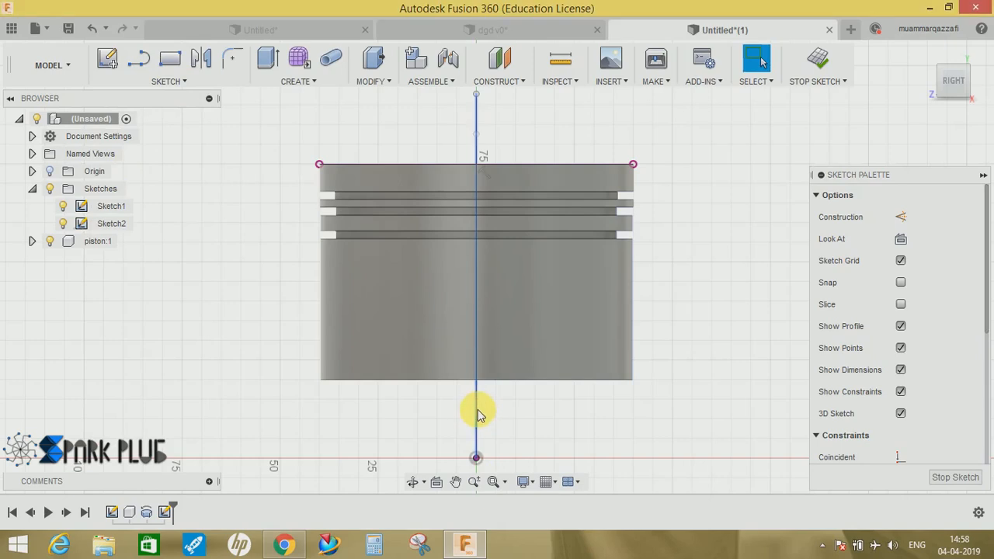
pyautogui.click(172, 81)
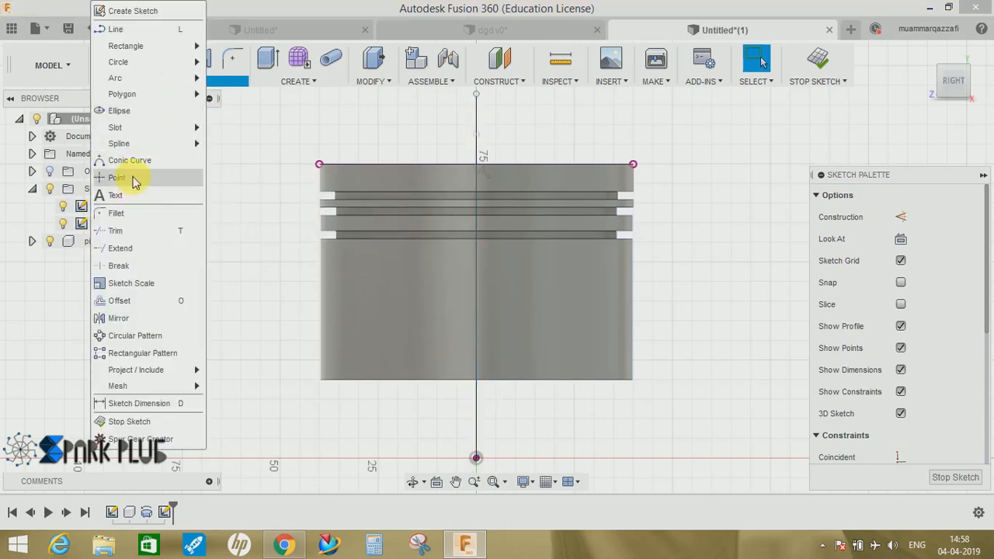
pyautogui.click(123, 177)
pyautogui.press('Escape')
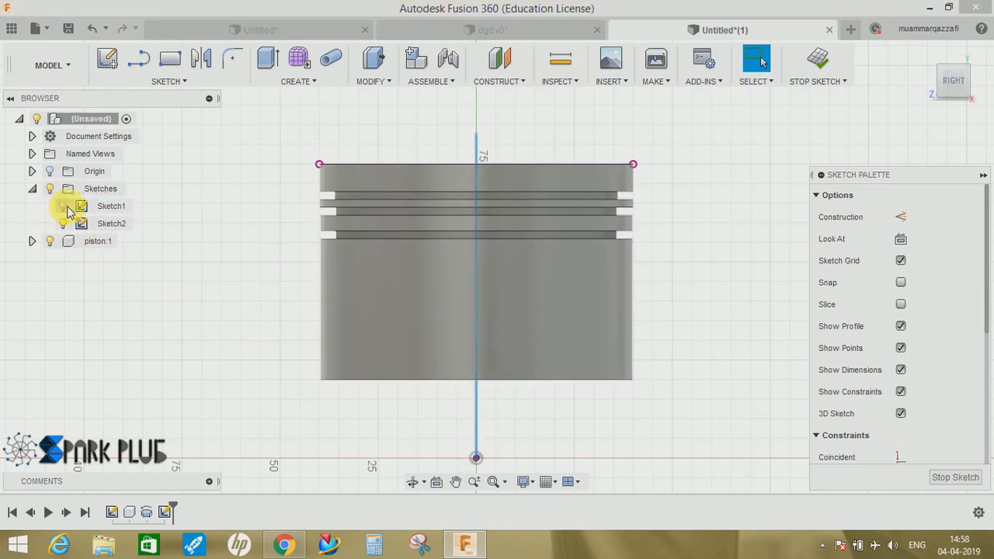
pyautogui.press('Delete')
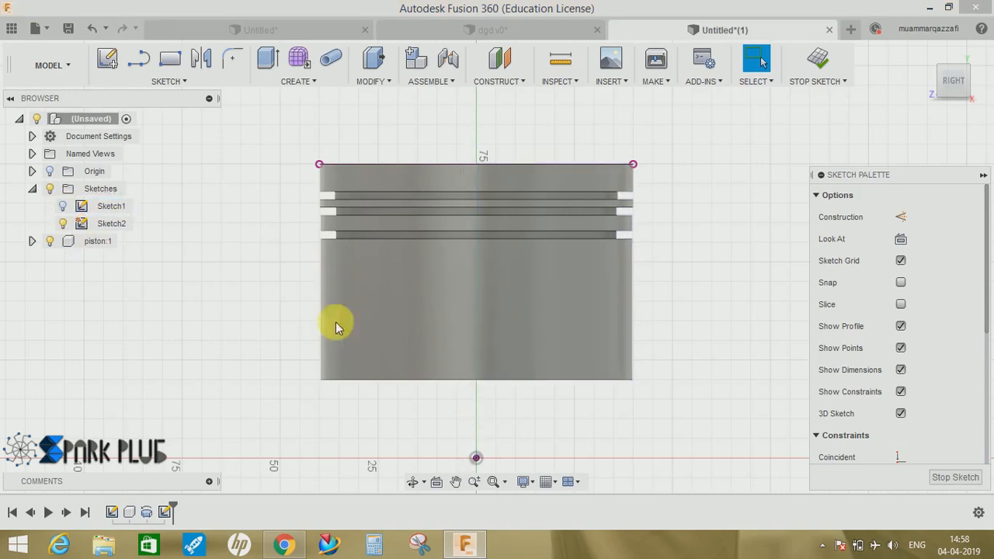
# With only the second sketch visible, draw a vertical centre line from the origin to above the piston's top edge
pyautogui.click(166, 81)
pyautogui.click(132, 195)
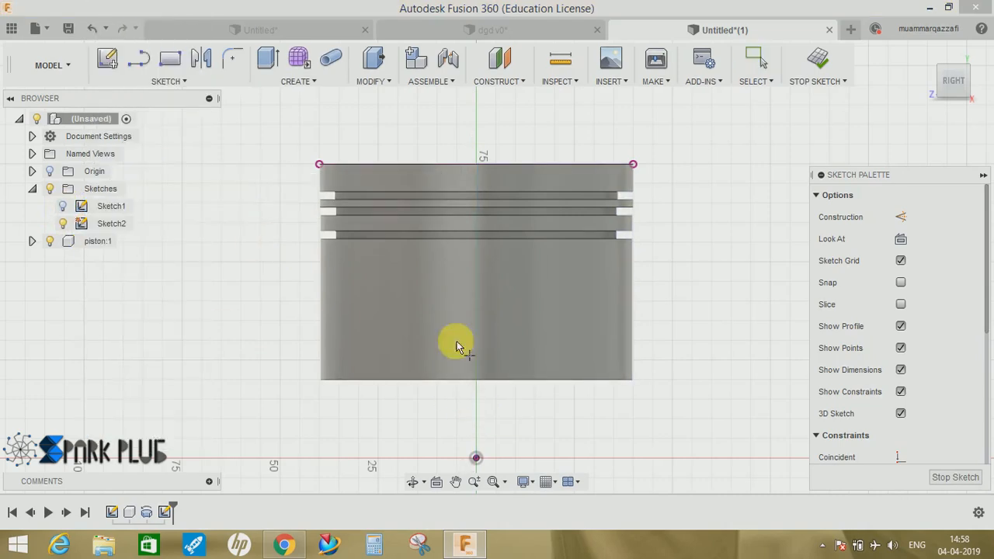
pyautogui.click(477, 459)
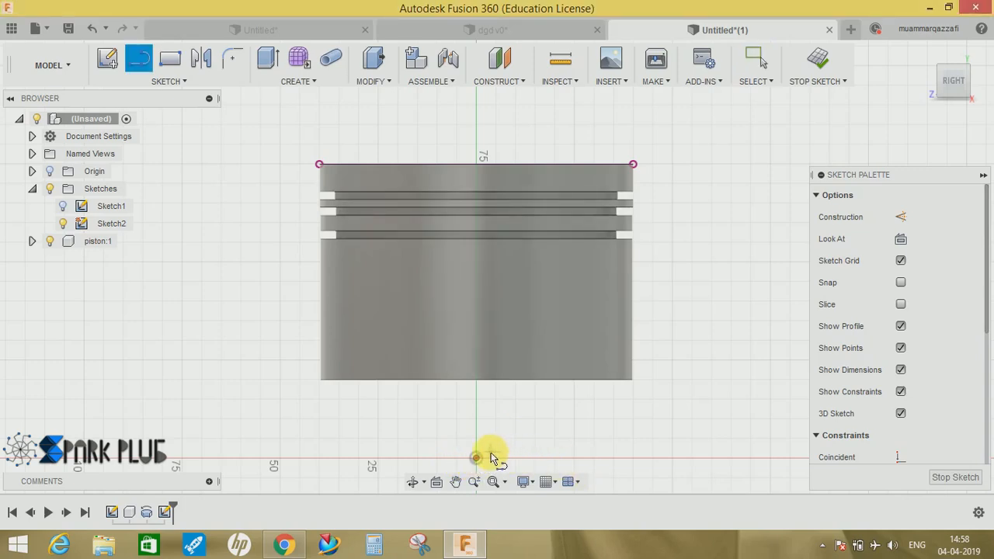
pyautogui.press('l')
pyautogui.click(476, 459)
pyautogui.click(476, 116)
pyautogui.press('Escape')
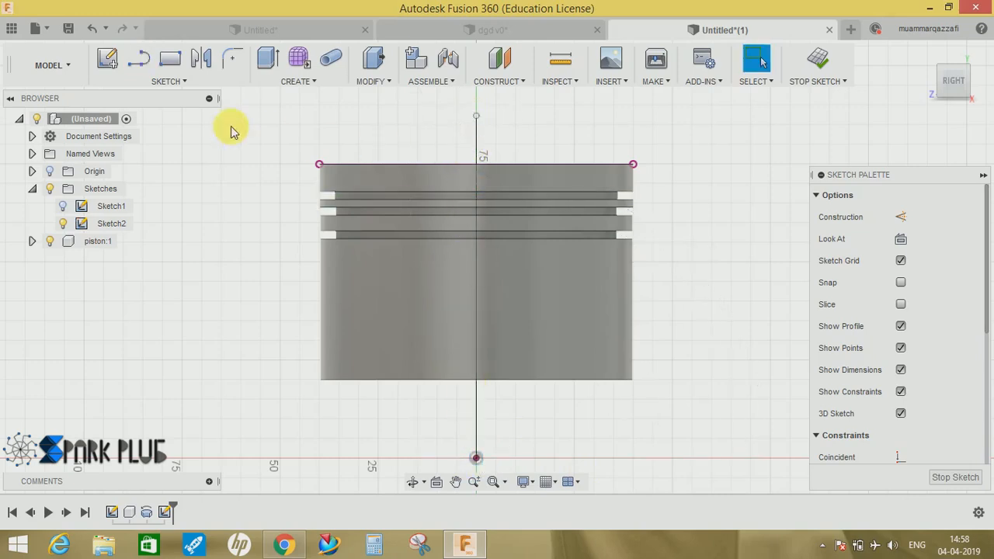
# Place a sketch point on the vertical centre line and dimension it 10 mm above the piston's bottom edge
pyautogui.click(140, 84)
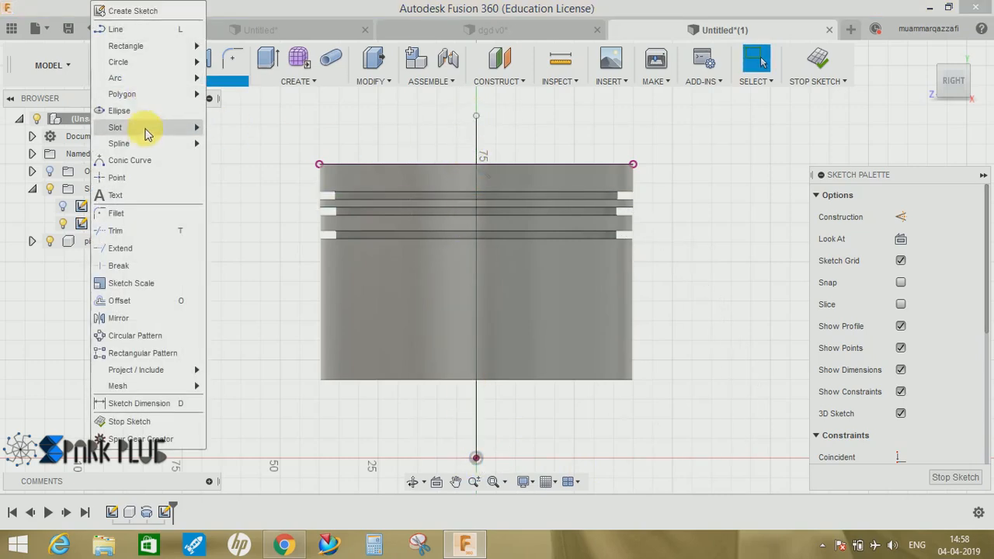
pyautogui.click(124, 180)
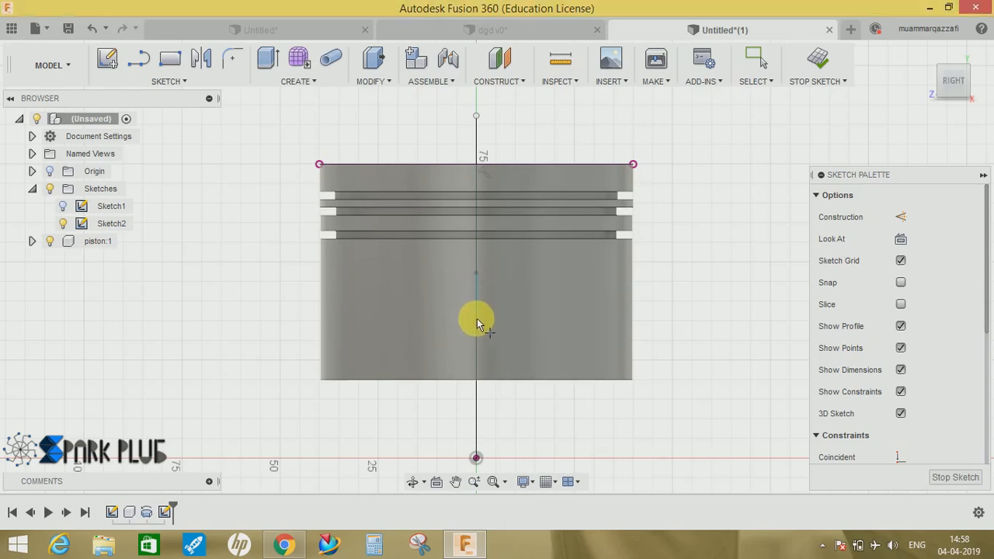
pyautogui.press('Escape')
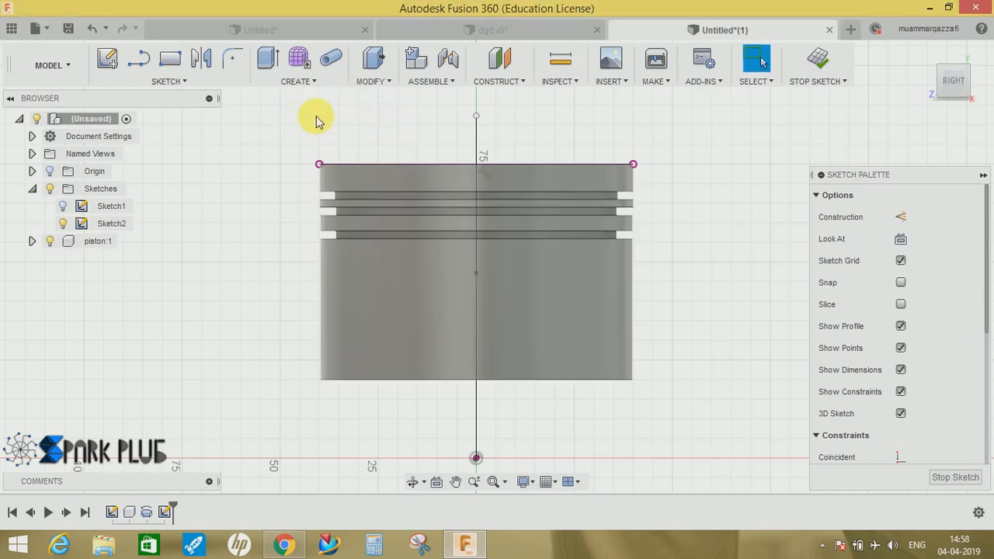
pyautogui.press('d')
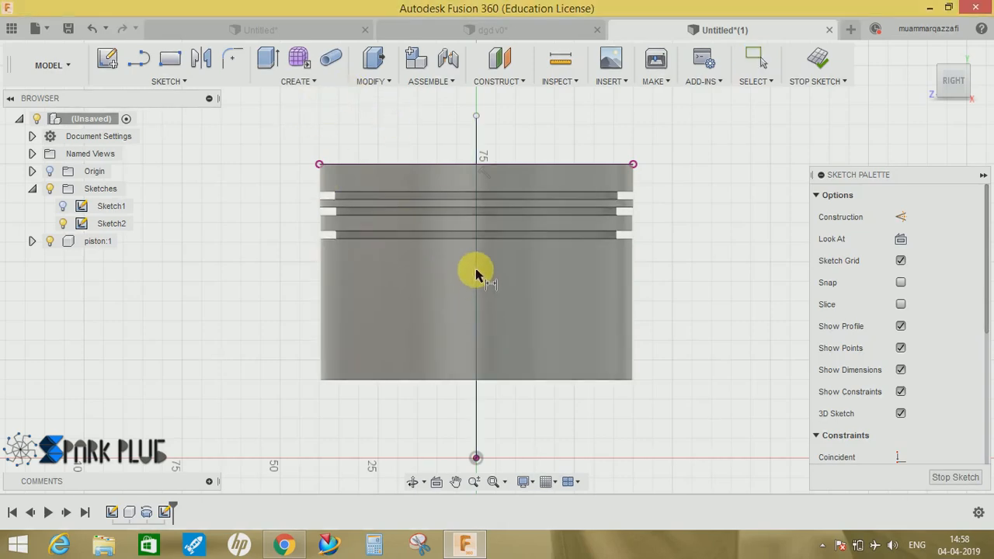
pyautogui.click(501, 380)
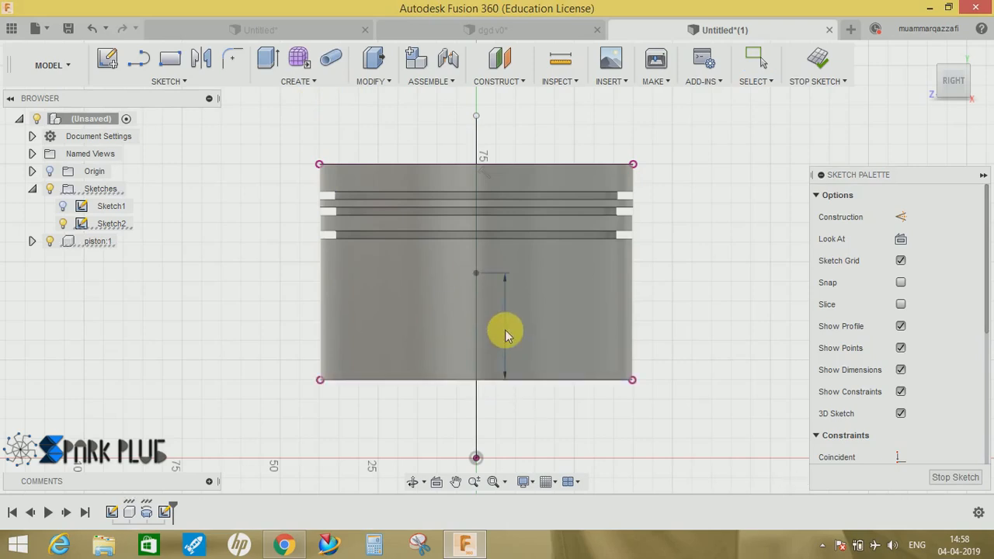
pyautogui.click(503, 342)
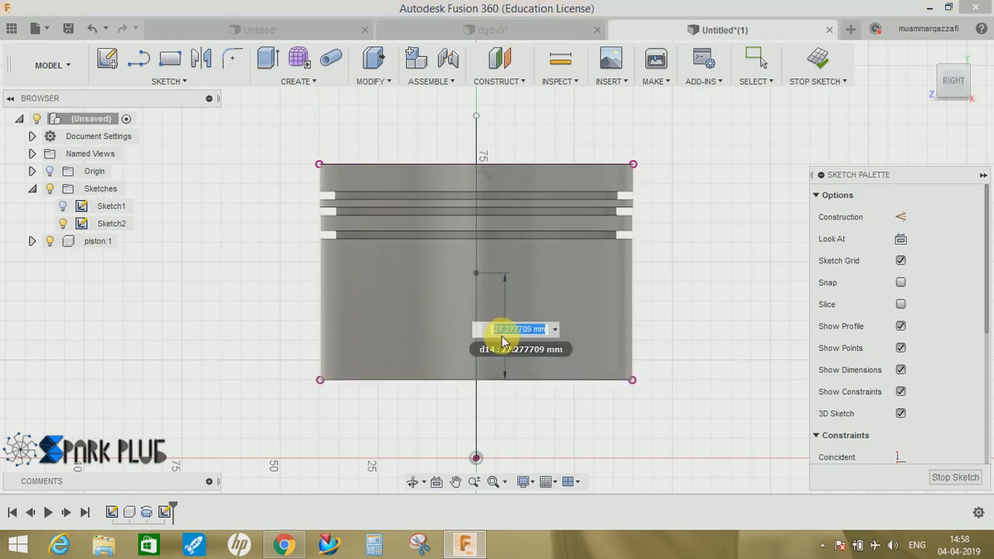
pyautogui.press('Return')
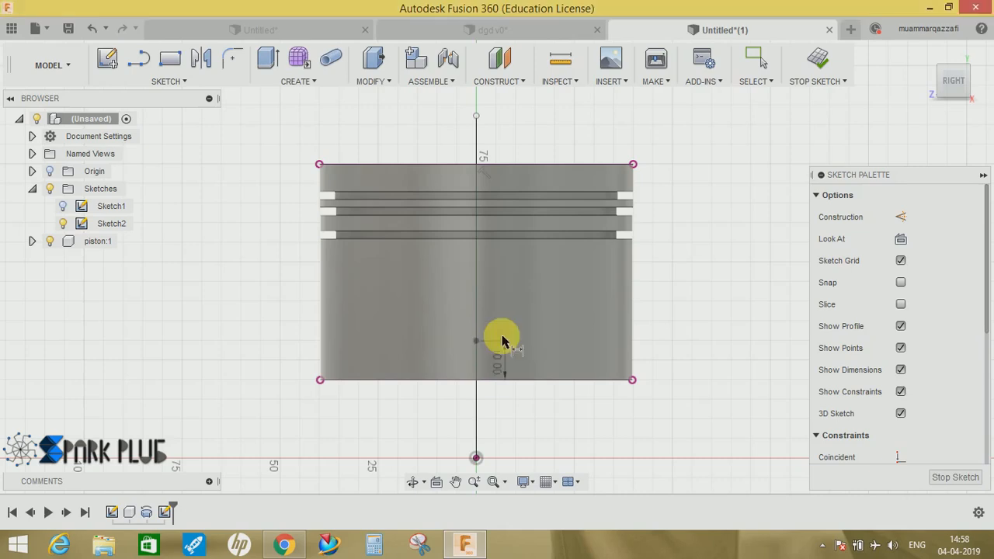
# Place a sketch point on the piston's bottom edge and dimension it 4.5 mm from the right-hand corner
pyautogui.scroll(4, 564, 419)
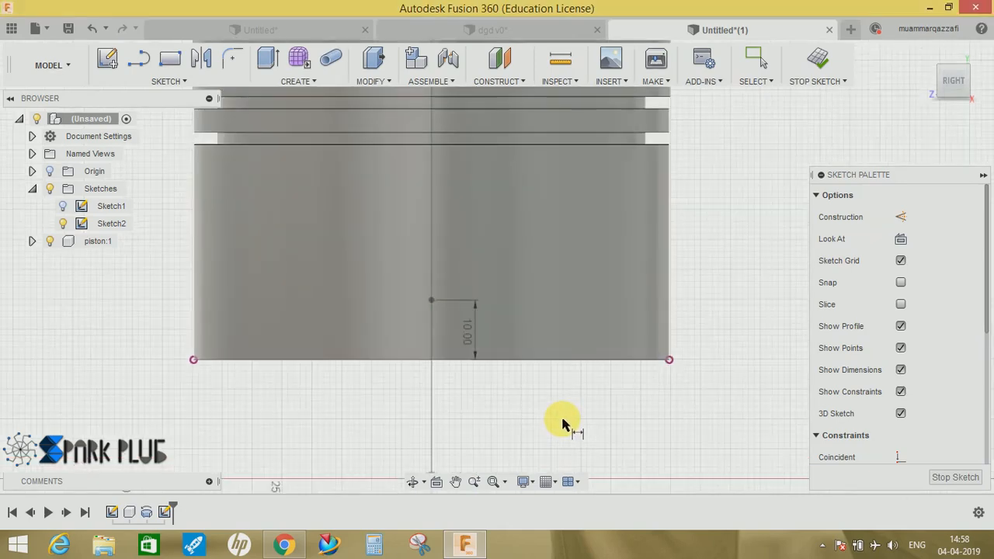
pyautogui.click(167, 82)
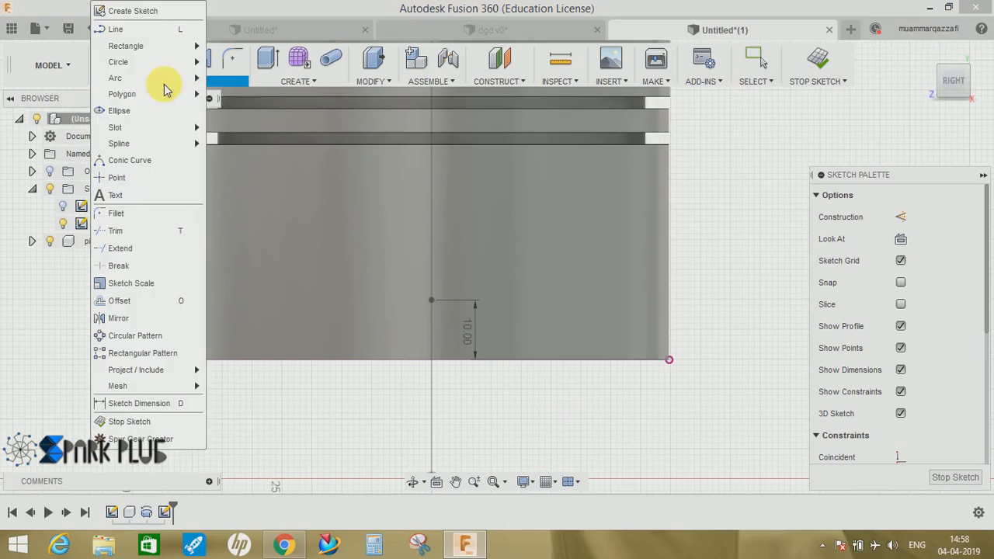
pyautogui.click(141, 178)
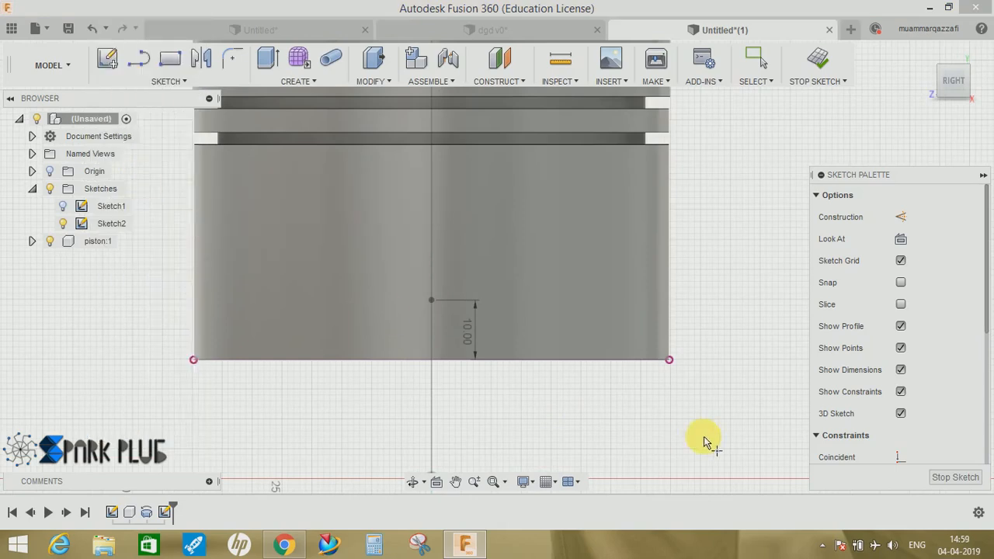
pyautogui.click(613, 361)
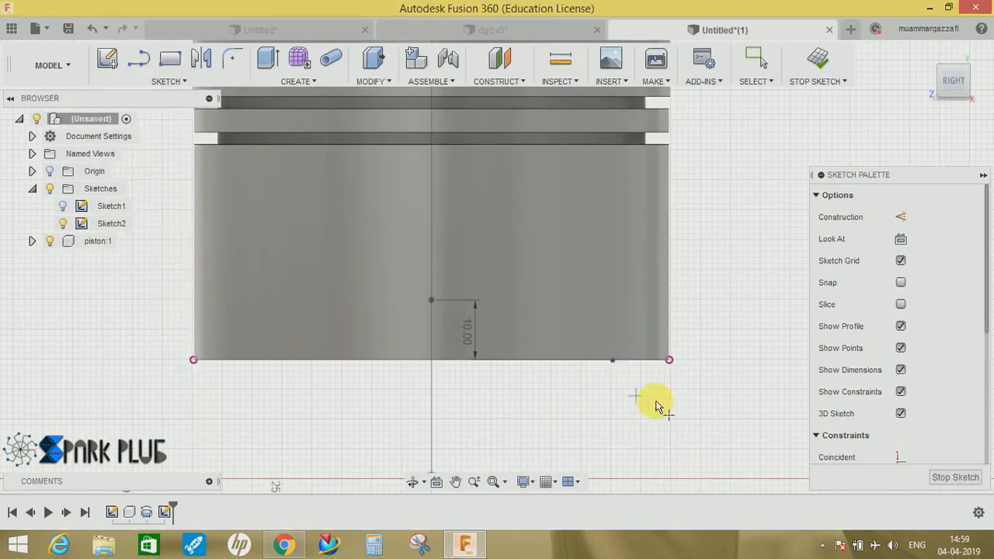
pyautogui.press('Escape')
pyautogui.press('d')
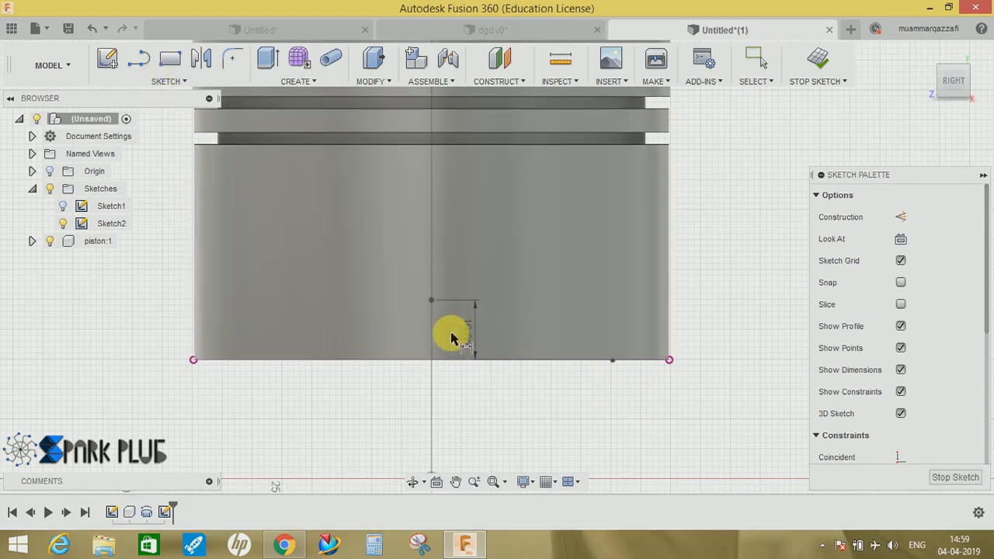
pyautogui.click(614, 360)
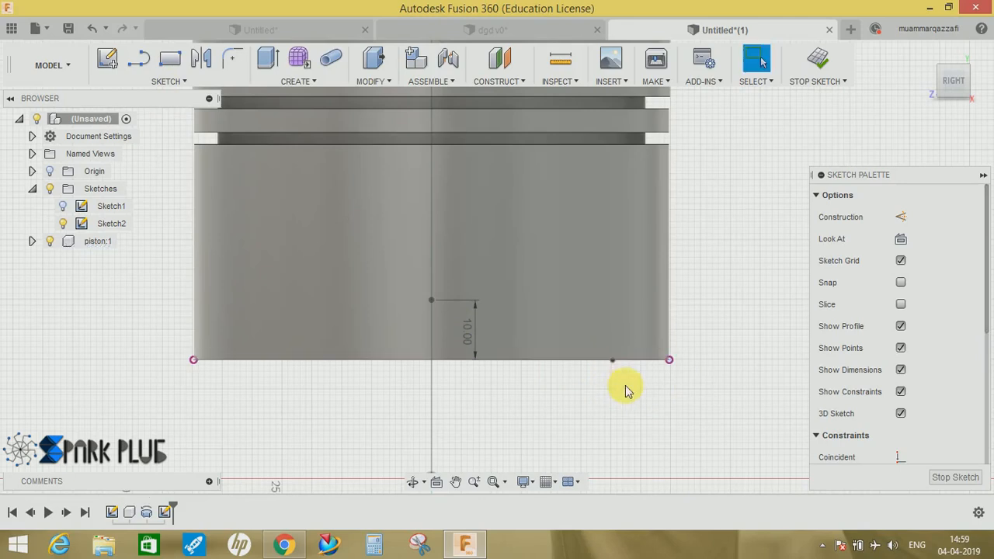
pyautogui.click(669, 361)
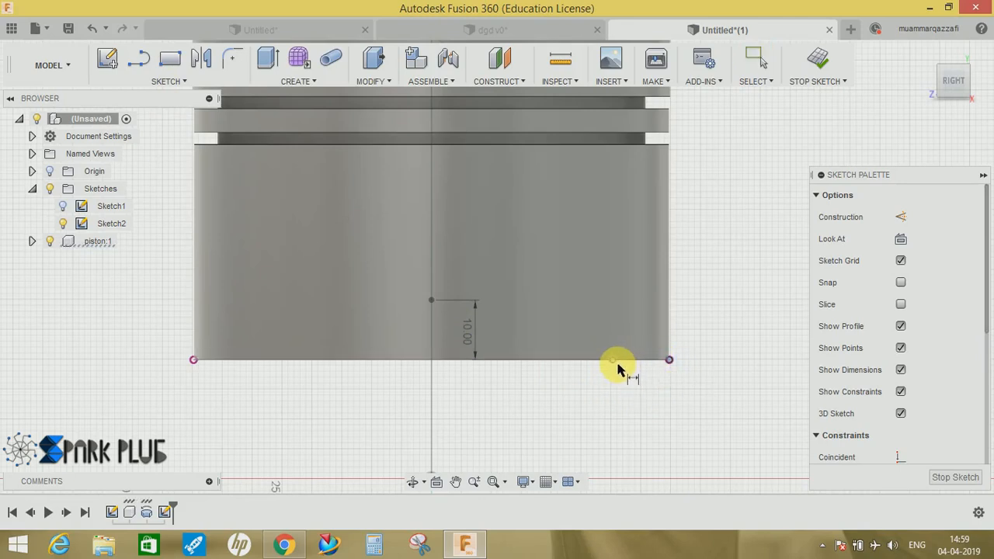
pyautogui.click(638, 402)
pyautogui.write('4.5')
pyautogui.press('Return')
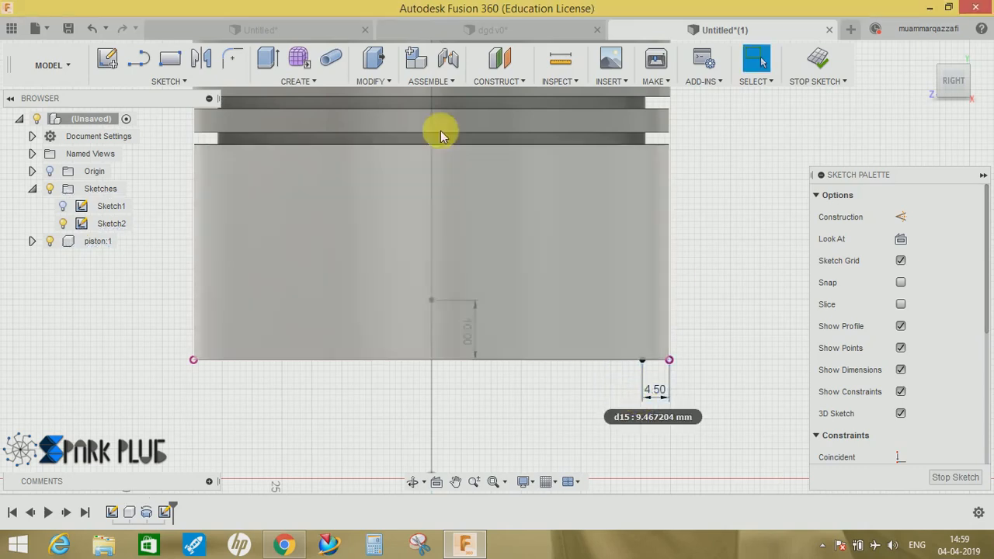
pyautogui.press('Escape')
# Mirror the bottom-edge sketch point about the vertical centre line
pyautogui.click(208, 62)
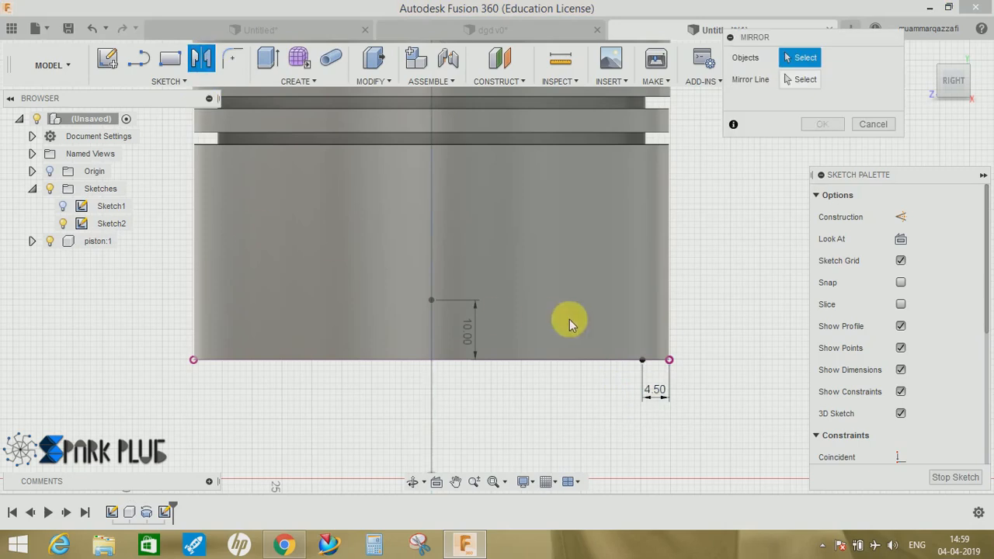
pyautogui.click(655, 362)
pyautogui.click(801, 79)
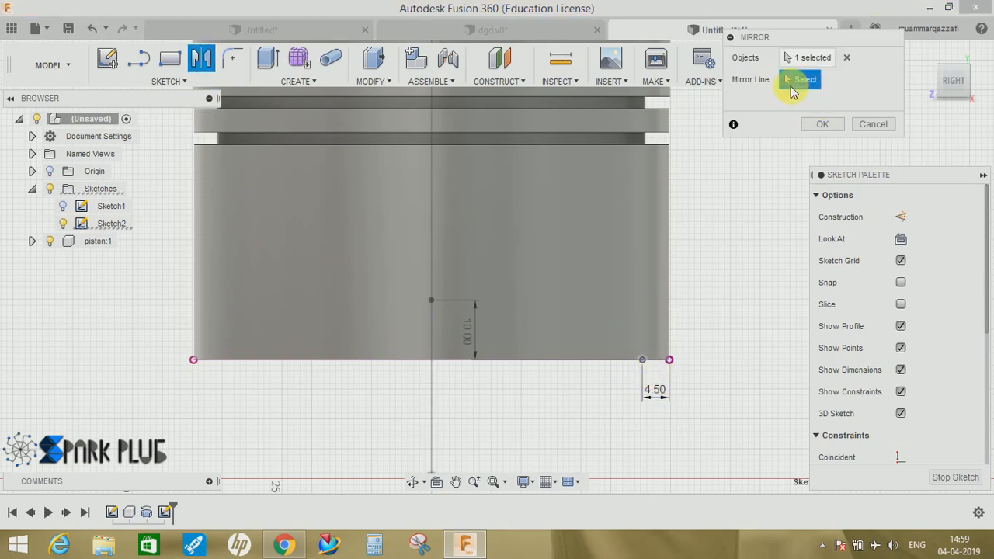
pyautogui.click(432, 182)
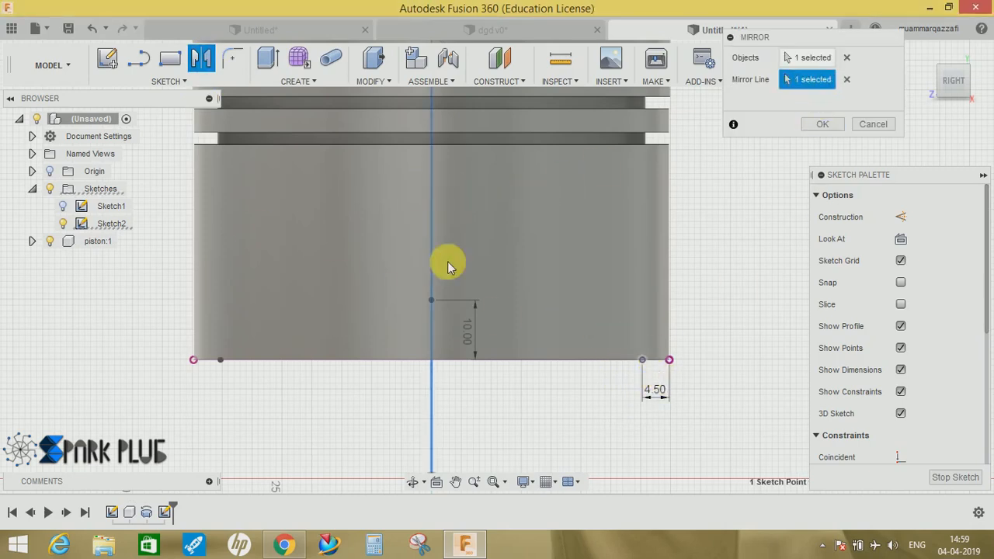
pyautogui.click(820, 125)
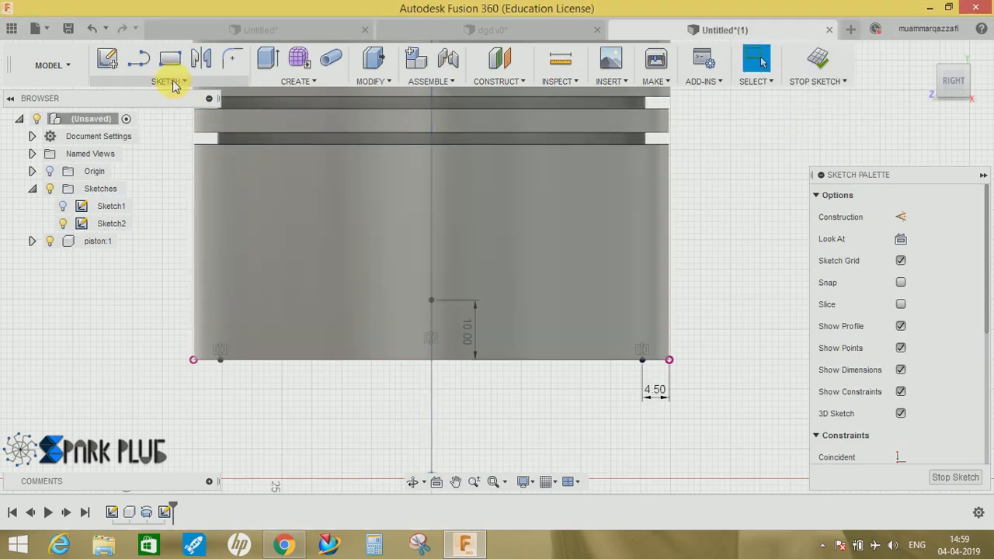
# Draw a three-point arc between the two bottom-edge sketch points, passing through the point on the vertical centre line
pyautogui.click(169, 82)
pyautogui.moveTo(166, 80)
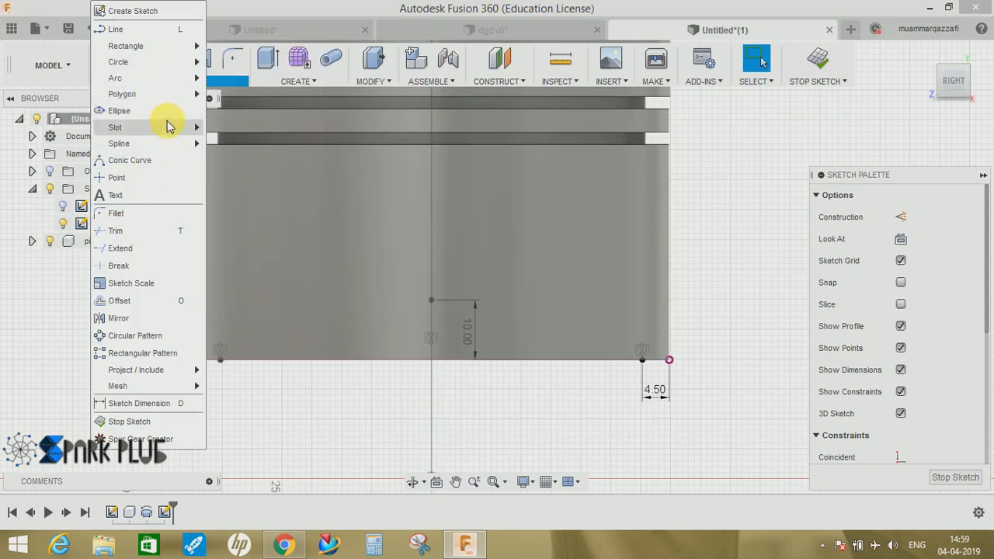
pyautogui.click(236, 81)
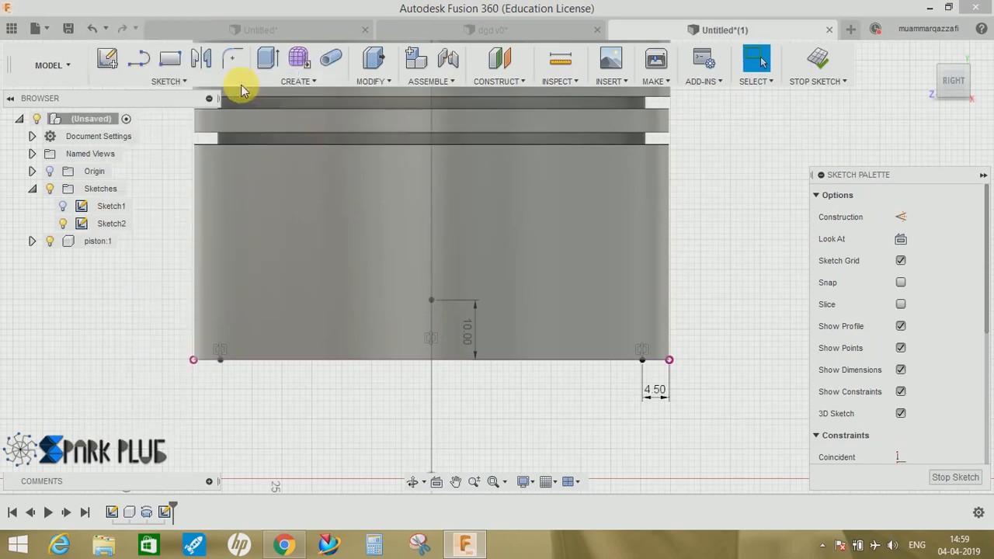
pyautogui.click(221, 361)
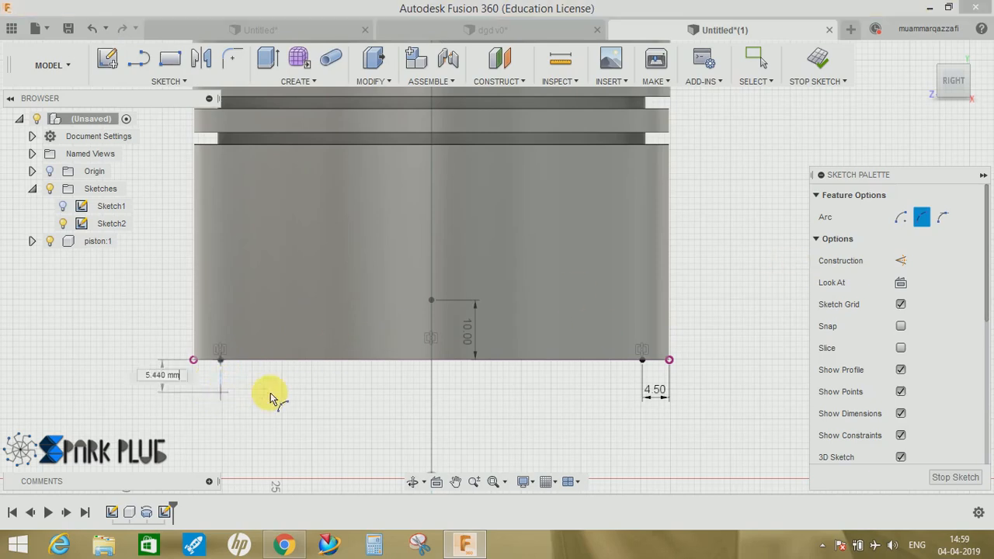
pyautogui.click(643, 361)
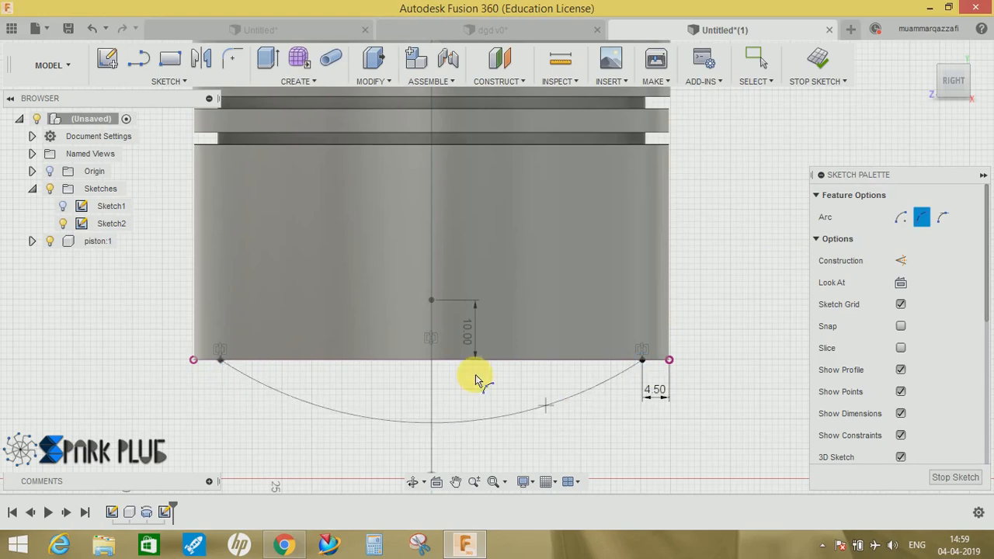
pyautogui.click(432, 301)
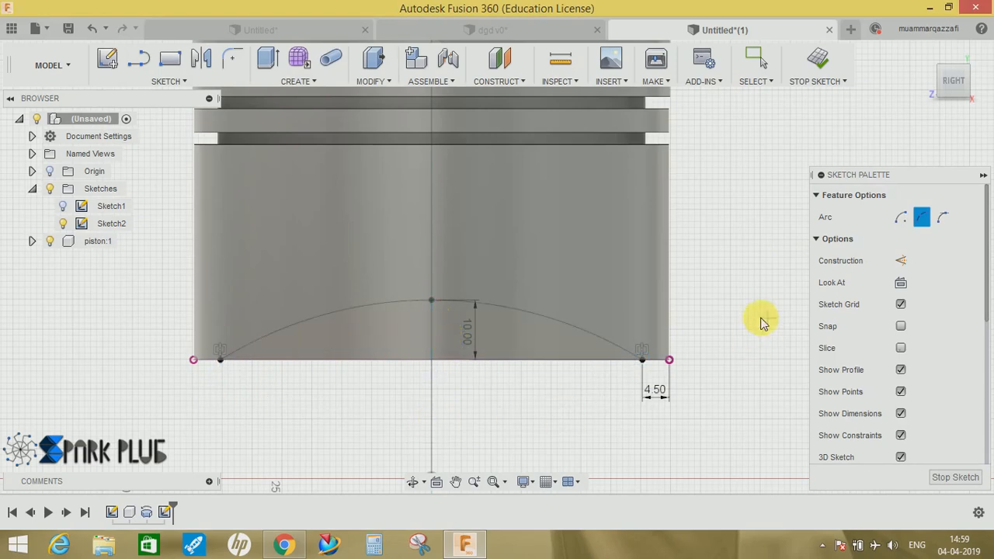
pyautogui.press('Escape')
# Close the arc profile with three lines running below the piston's bottom edge from one arc endpoint to the other, and finish the sketch
pyautogui.press('l')
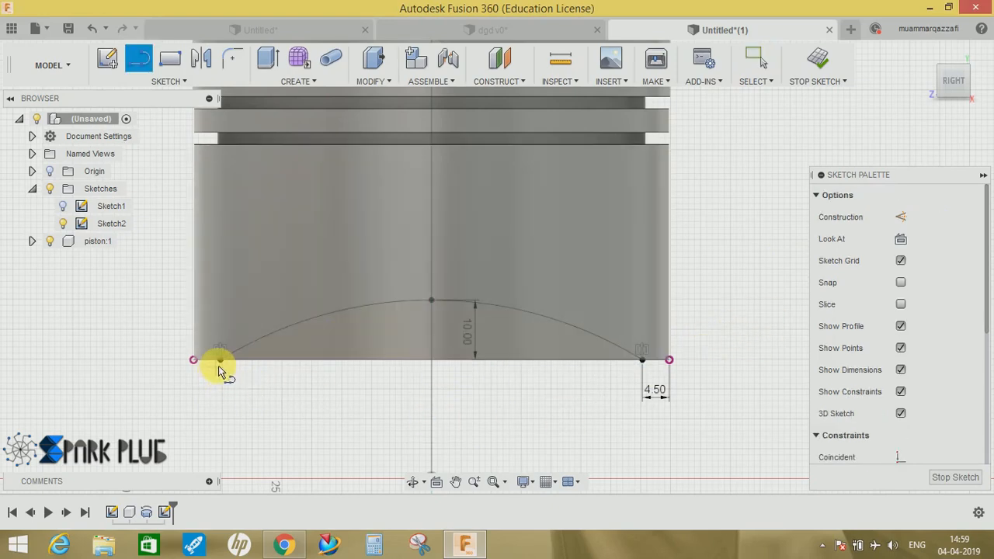
pyautogui.click(220, 360)
pyautogui.click(223, 445)
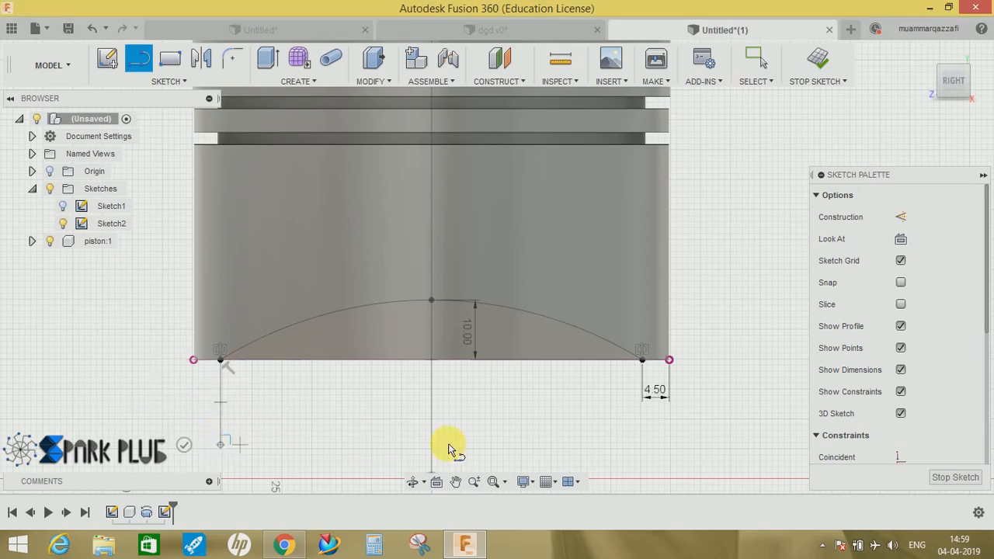
pyautogui.click(642, 444)
pyautogui.click(642, 360)
pyautogui.press('Escape')
pyautogui.click(572, 395)
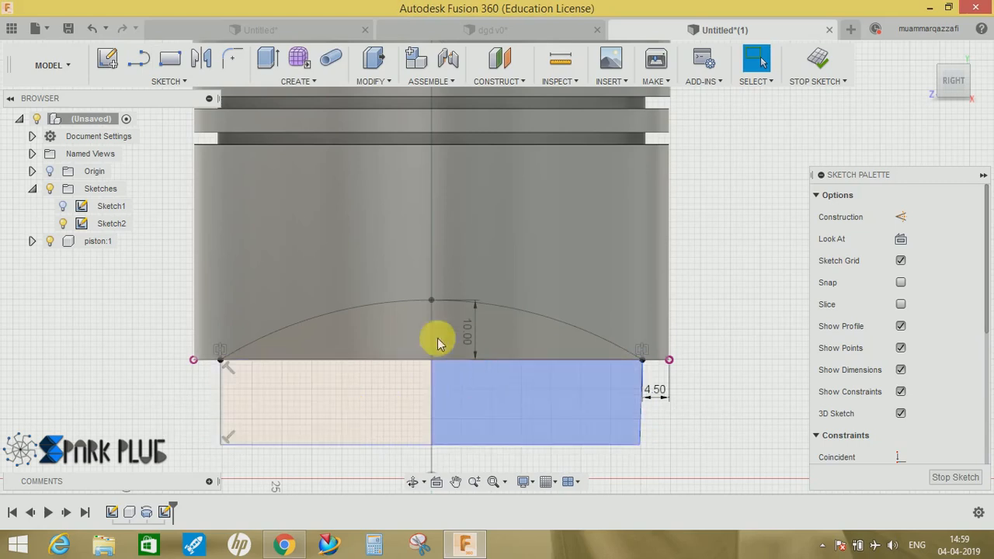
pyautogui.click(820, 61)
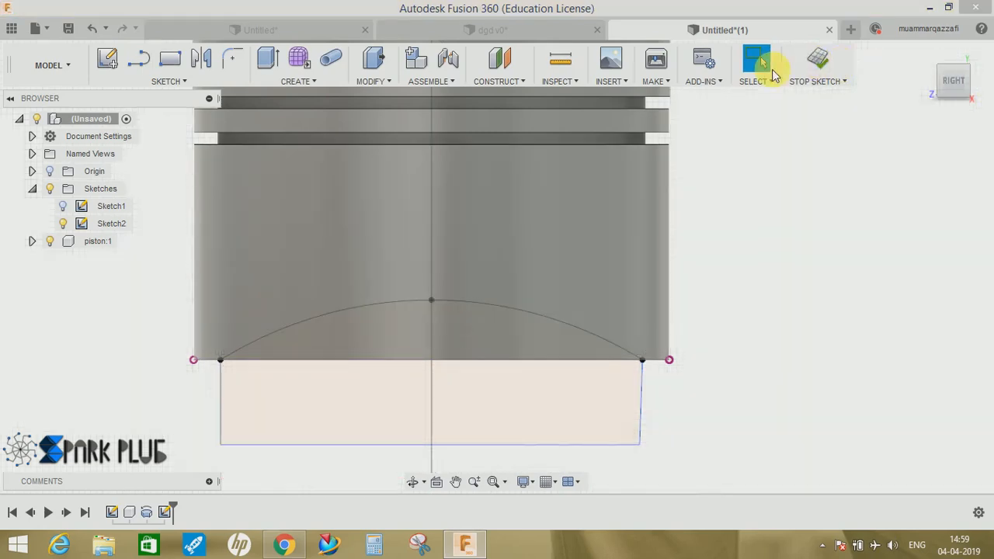
# Hide the second sketch and start a new sketch on the piston's flat bottom face
pyautogui.scroll(-6, 719, 307)
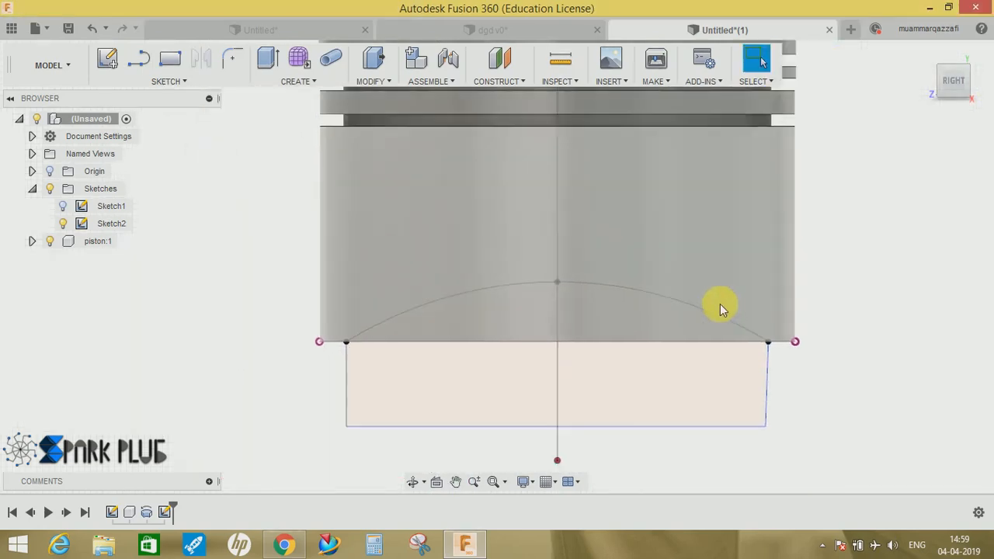
pyautogui.keyDown('shift'); pyautogui.moveTo(717, 318); pyautogui.dragTo(629, 301, button='middle'); pyautogui.keyUp('shift')
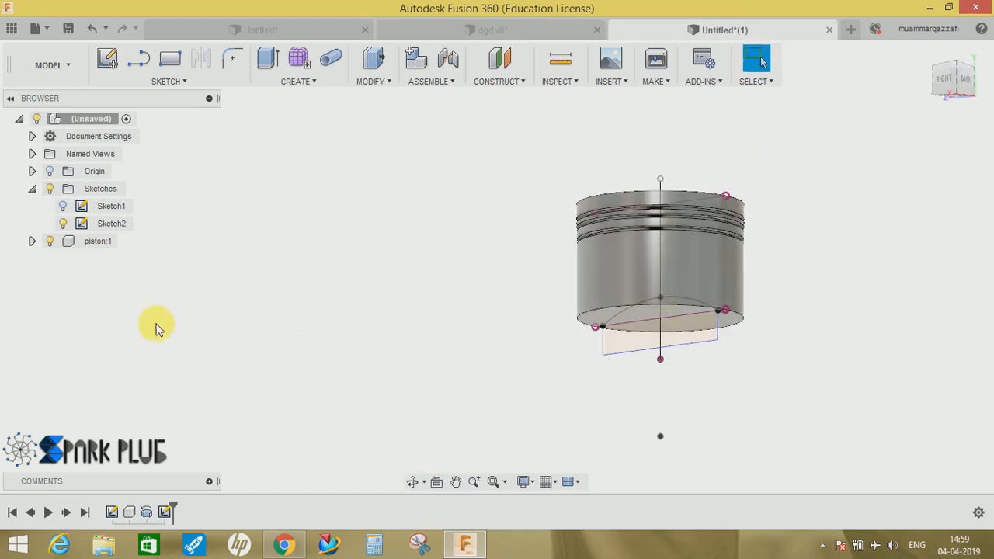
pyautogui.click(62, 224)
pyautogui.moveTo(557, 372)
pyautogui.mouseDown(button='middle')
pyautogui.moveTo(486, 374)
pyautogui.moveTo(539, 378)
pyautogui.mouseUp(button='middle')
pyautogui.keyDown('shift'); pyautogui.moveTo(562, 344); pyautogui.dragTo(548, 229, button='middle'); pyautogui.keyUp('shift')
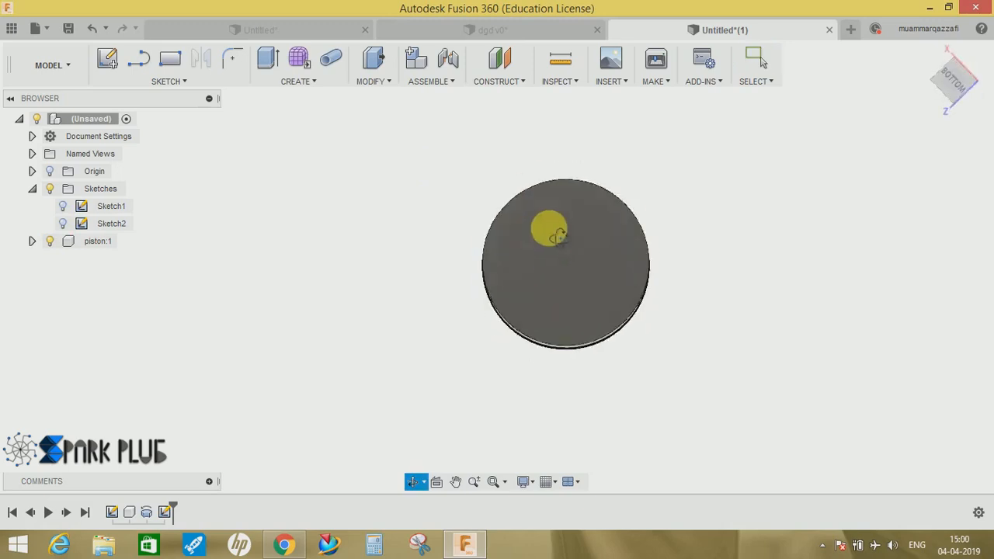
pyautogui.click(546, 257)
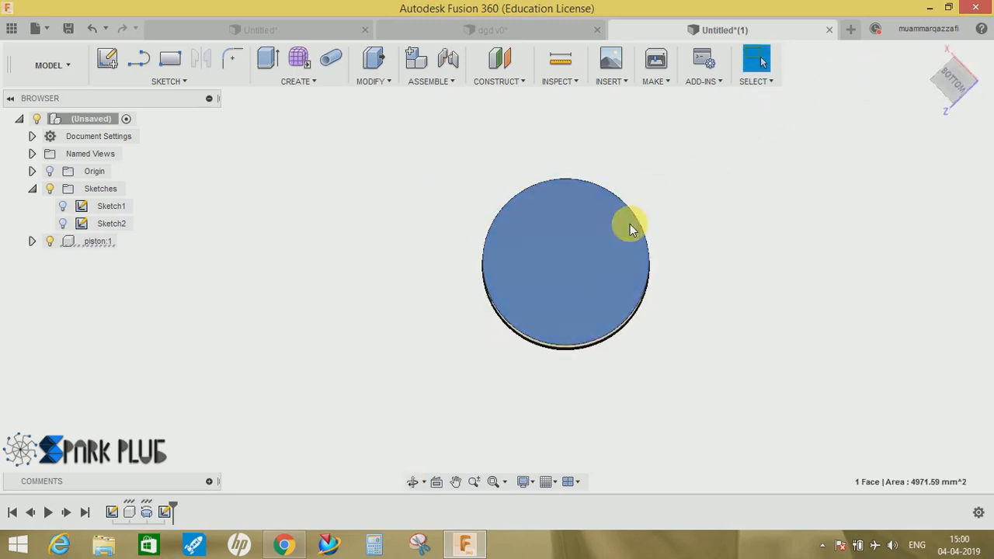
pyautogui.keyDown('shift'); pyautogui.moveTo(627, 223); pyautogui.dragTo(726, 288, button='middle'); pyautogui.keyUp('shift')
pyautogui.click(593, 303)
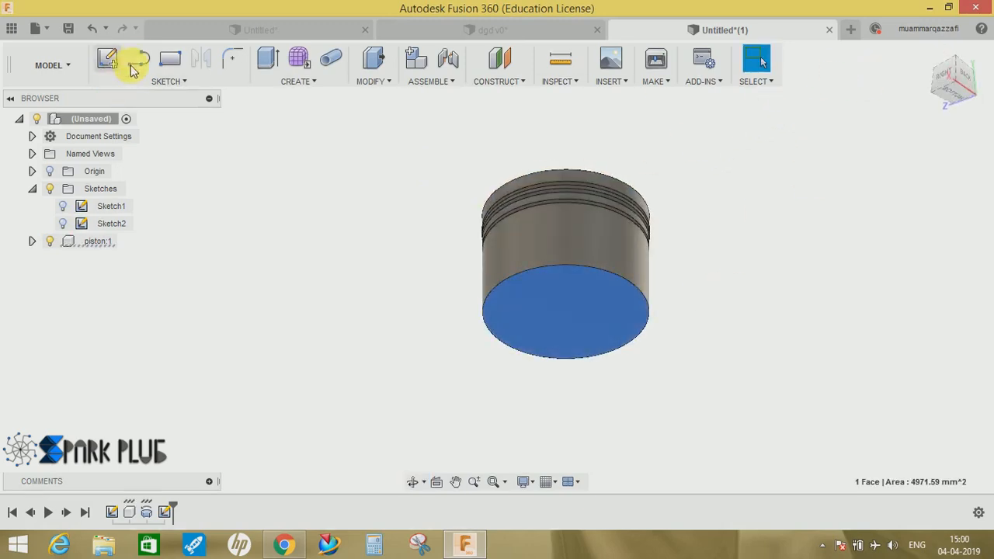
pyautogui.click(107, 58)
pyautogui.click(446, 244)
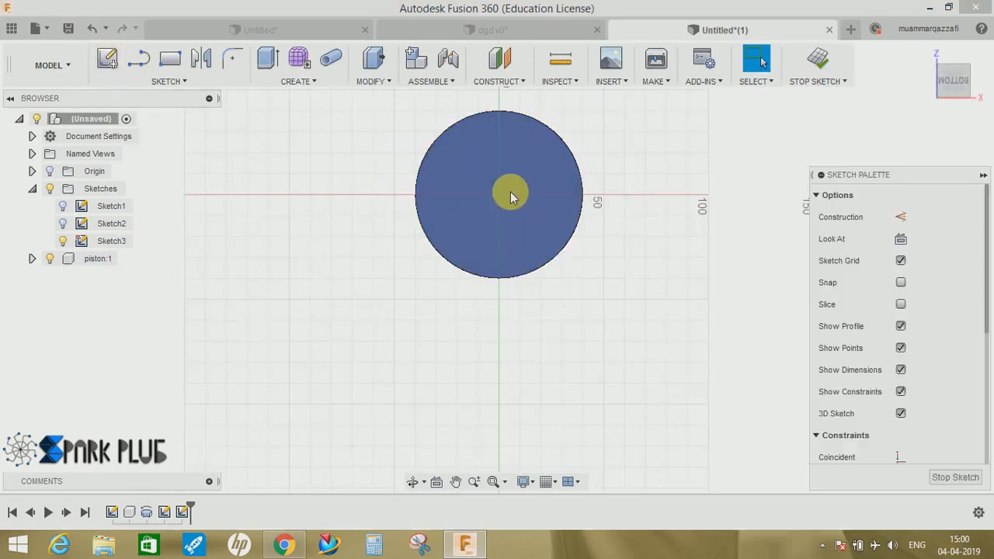
# Draw a 35.5 mm diameter circle centred on the origin of the bottom face
pyautogui.press('c')
pyautogui.click(501, 194)
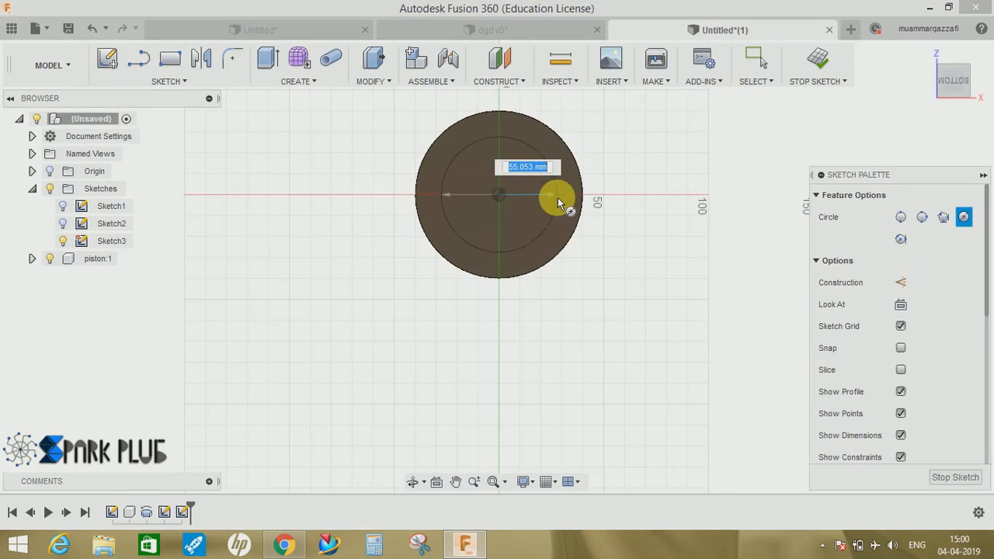
pyautogui.write('35.5')
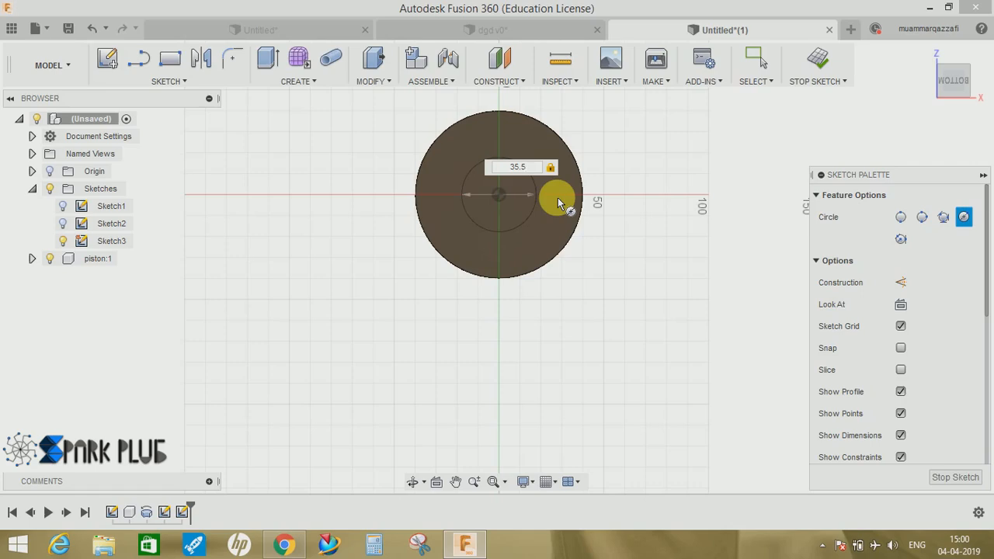
pyautogui.press('Return')
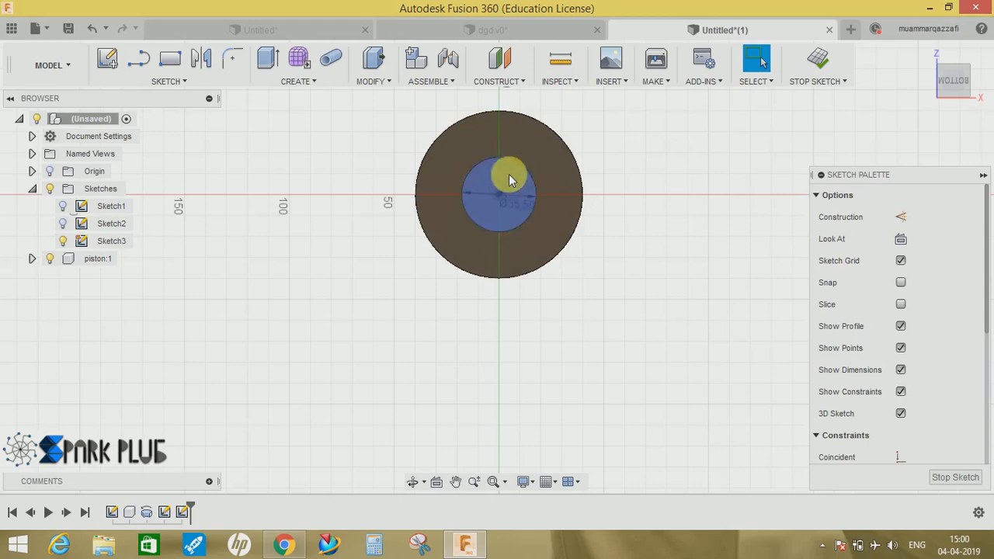
# Set the circle's diameter to 35.5*2 mm and finish the sketch
pyautogui.scroll(3, 509, 182)
pyautogui.keyDown('shift'); pyautogui.moveTo(506, 214); pyautogui.dragTo(525, 186, button='middle'); pyautogui.keyUp('shift')
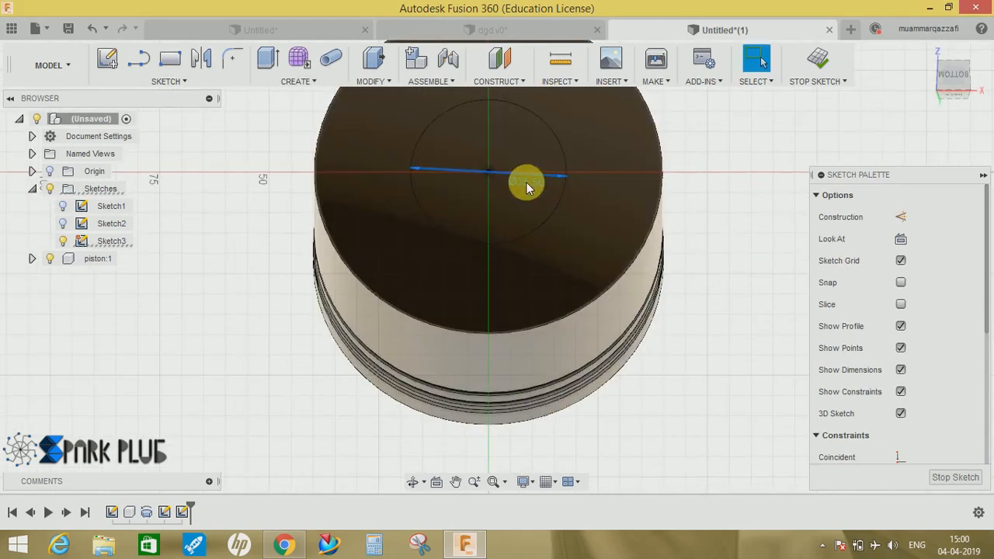
pyautogui.click(526, 183)
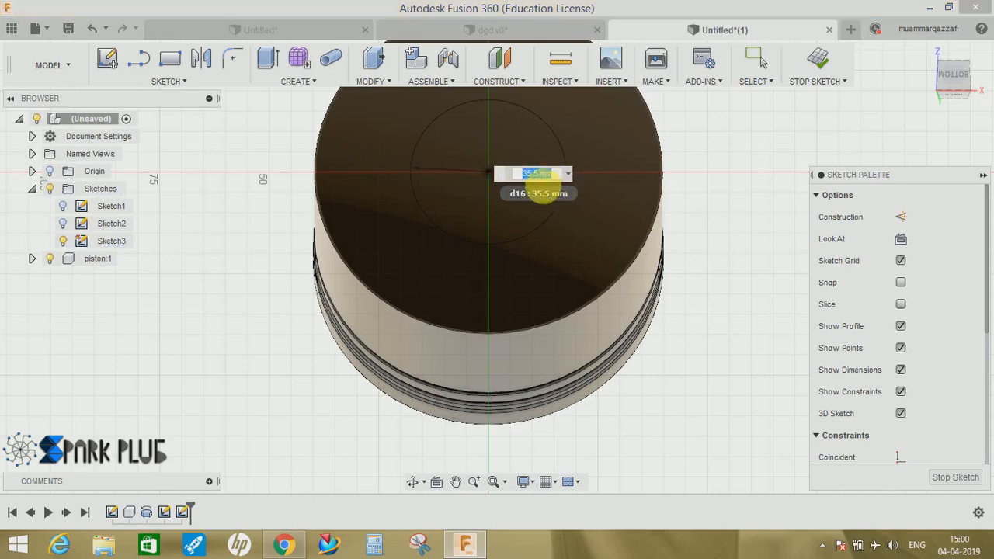
pyautogui.click(546, 174)
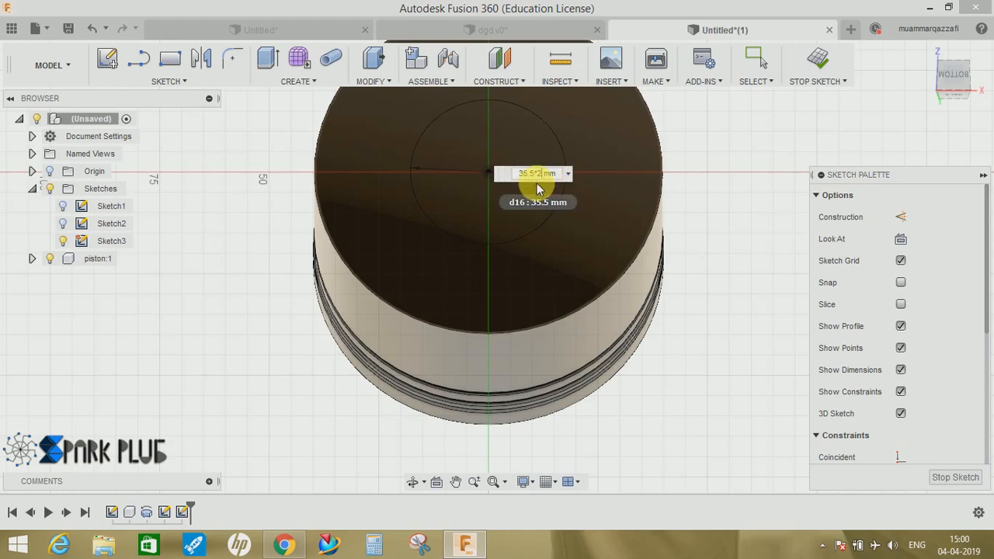
pyautogui.press('Return')
pyautogui.press('Escape')
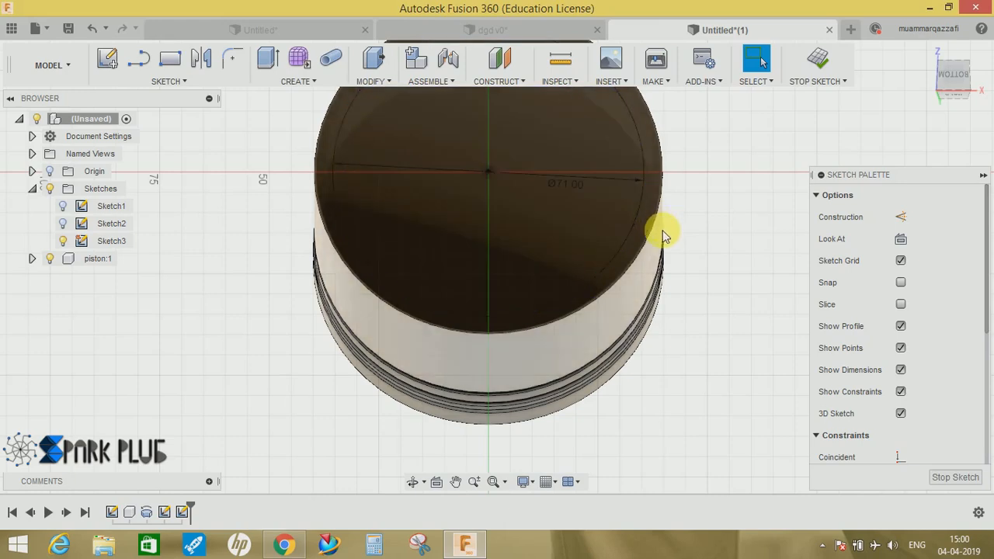
pyautogui.click(818, 57)
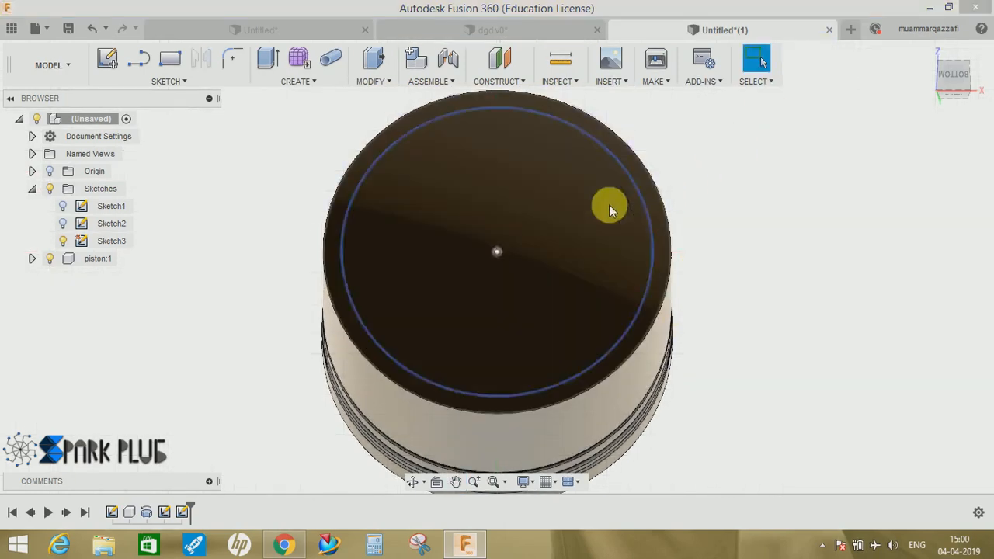
# Extrude the circle profile by -50 mm as a cut to hollow out the piston from its bottom face
pyautogui.click(268, 59)
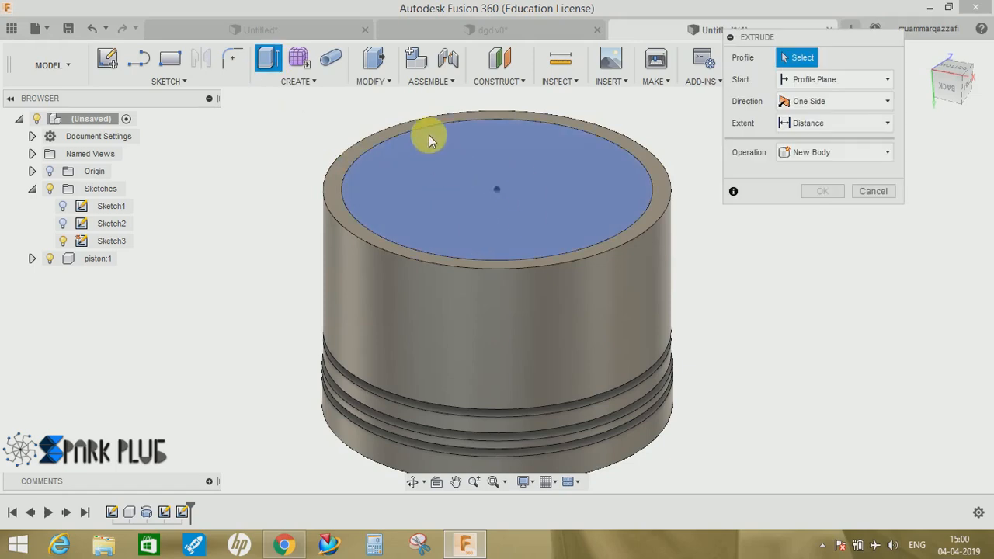
pyautogui.click(428, 137)
pyautogui.moveTo(497, 171); pyautogui.dragTo(503, 264)
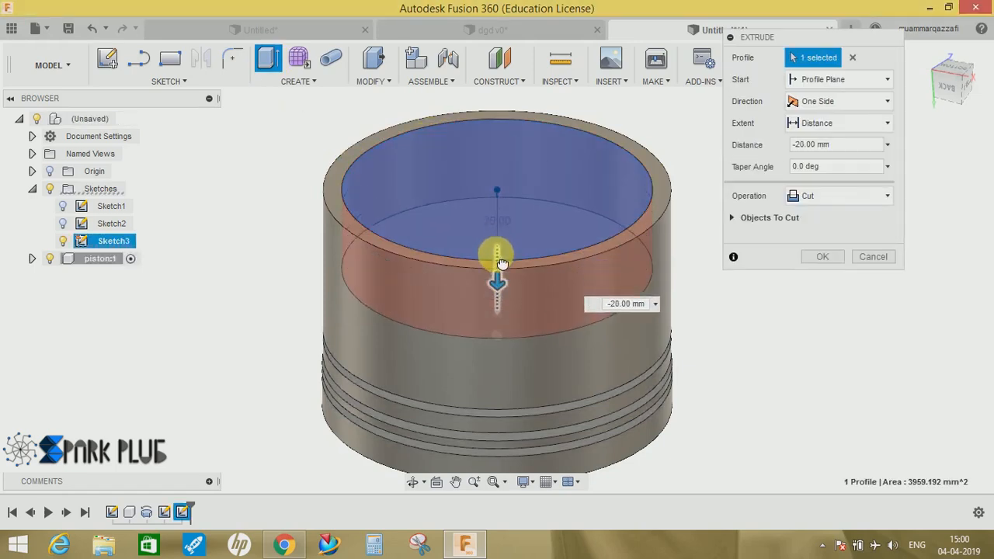
pyautogui.moveTo(839, 148); pyautogui.dragTo(723, 147)
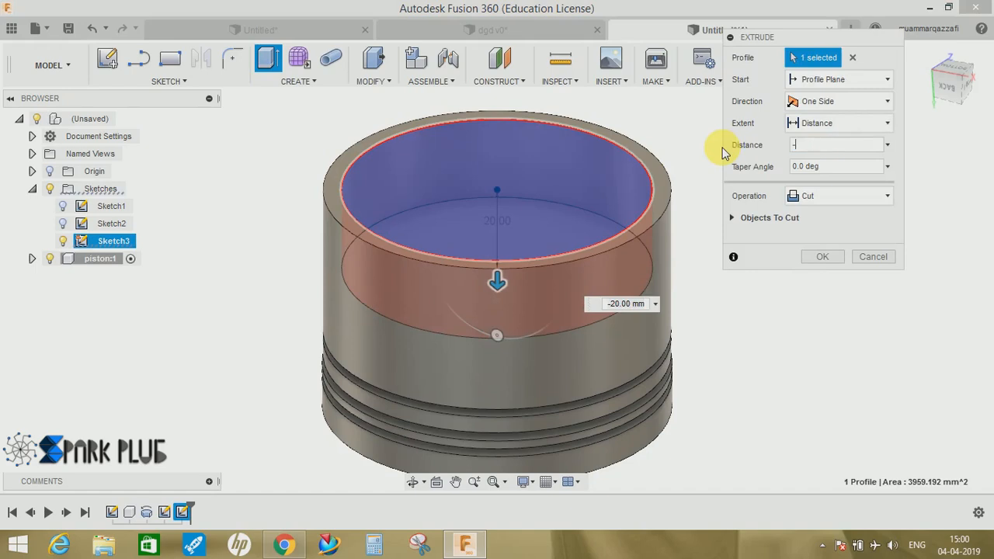
pyautogui.write('-50')
pyautogui.press('Return')
# Show the second sketch containing the arc profile at the piston's lower edge
pyautogui.keyDown('shift'); pyautogui.moveTo(754, 243); pyautogui.dragTo(658, 464, button='middle'); pyautogui.keyUp('shift')
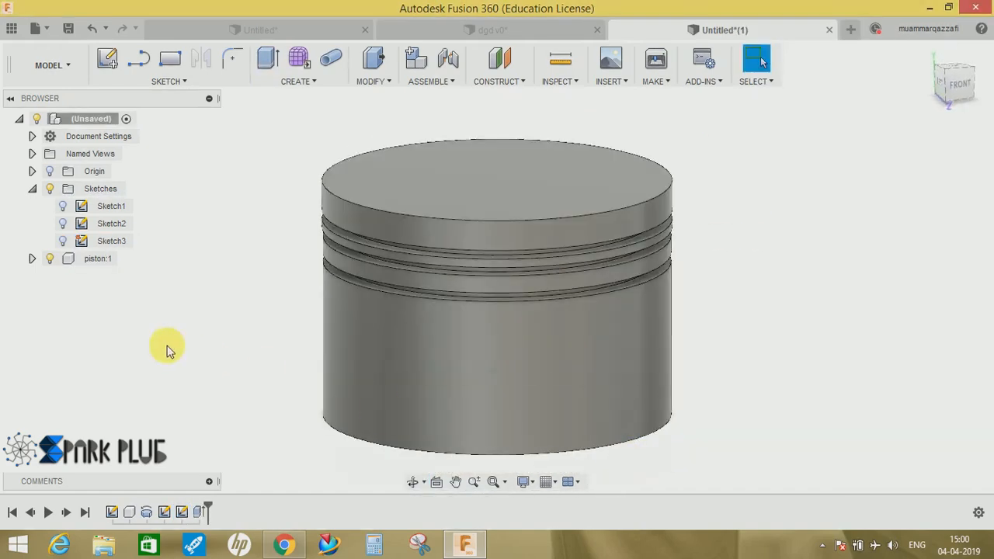
pyautogui.click(64, 225)
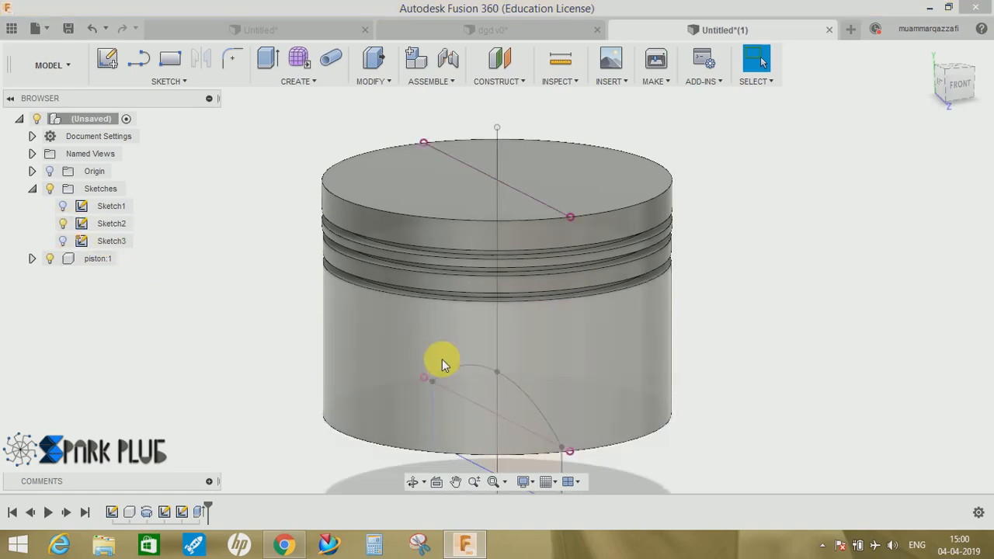
pyautogui.keyDown('shift'); pyautogui.moveTo(442, 360); pyautogui.dragTo(462, 282, button='middle'); pyautogui.keyUp('shift')
pyautogui.scroll(-3, 462, 363)
pyautogui.click(294, 146)
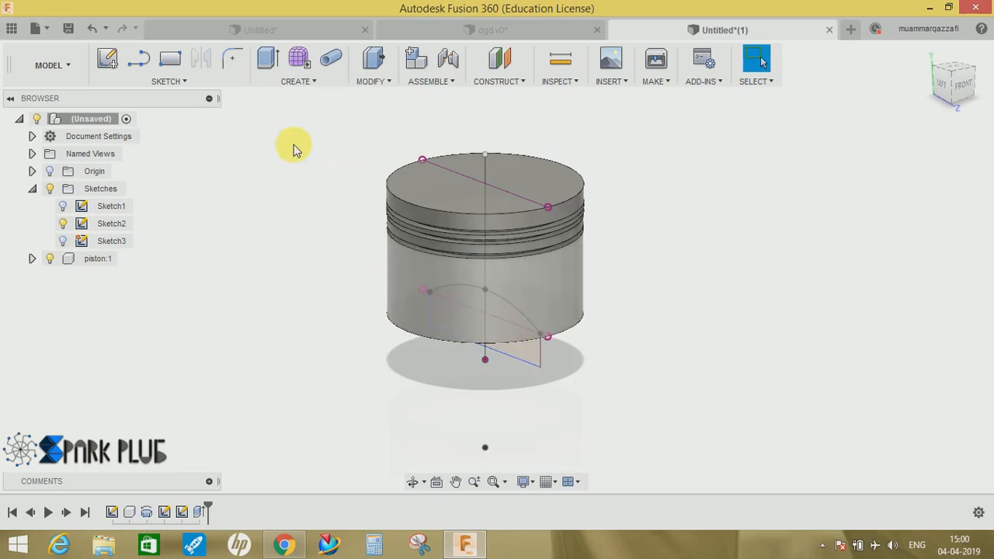
# Extrude the four regions of the arc profile symmetrically by 80 mm per side as a cut through the piston skirt
pyautogui.click(267, 67)
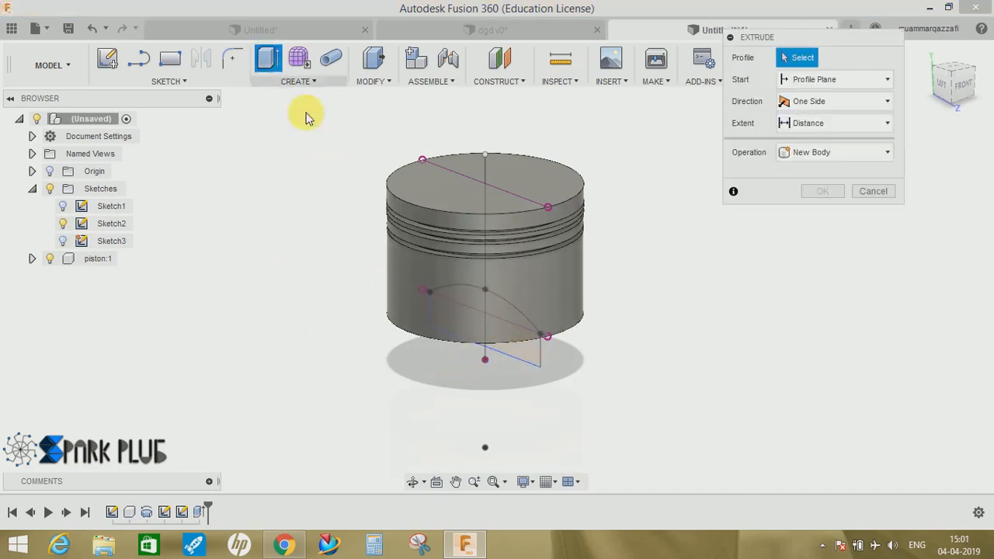
pyautogui.click(519, 359)
pyautogui.moveTo(492, 304)
pyautogui.keyDown('shift'); pyautogui.mouseDown(button='middle')
pyautogui.moveTo(505, 278)
pyautogui.moveTo(492, 307)
pyautogui.mouseUp(button='middle'); pyautogui.keyUp('shift')
pyautogui.click(505, 291)
pyautogui.click(471, 306)
pyautogui.click(470, 340)
pyautogui.click(825, 101)
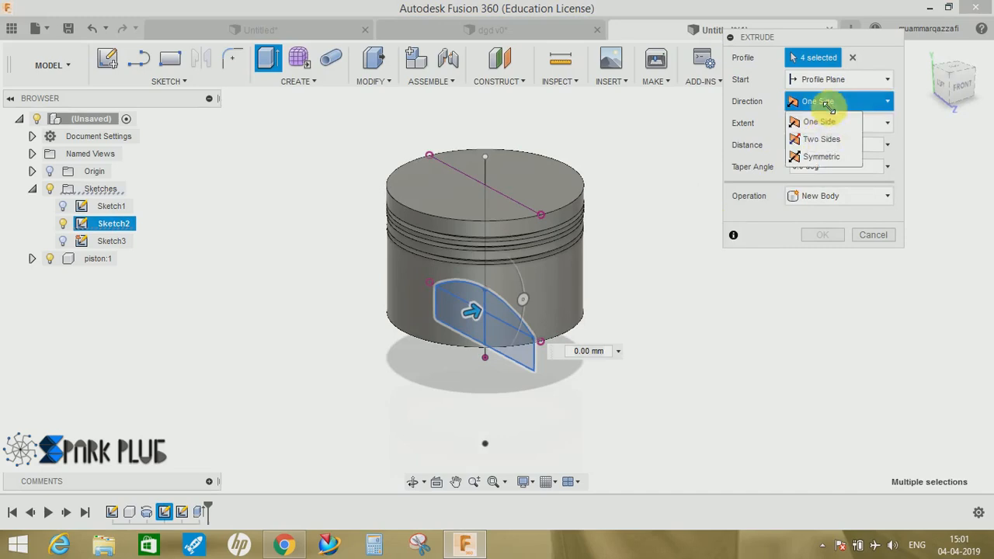
pyautogui.click(821, 160)
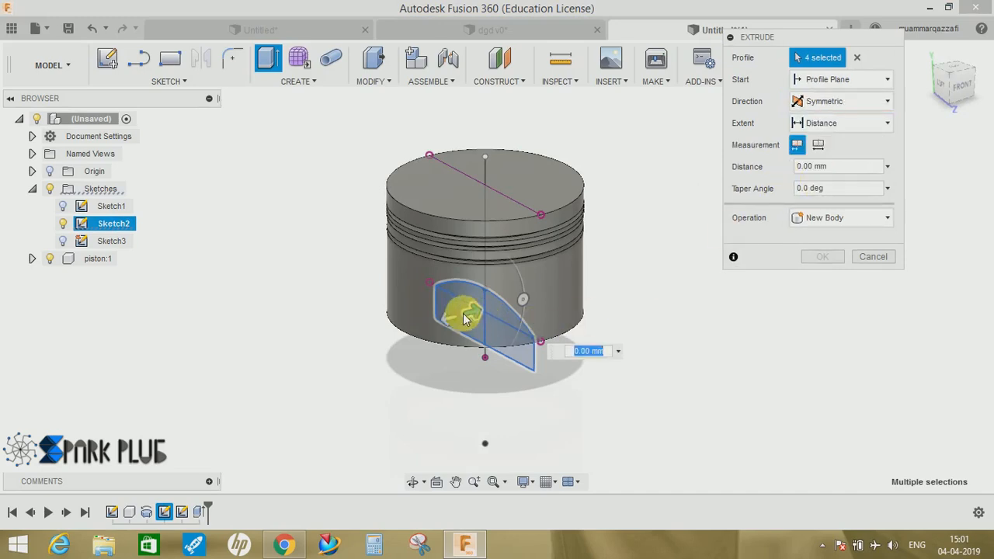
pyautogui.moveTo(473, 317); pyautogui.dragTo(794, 285)
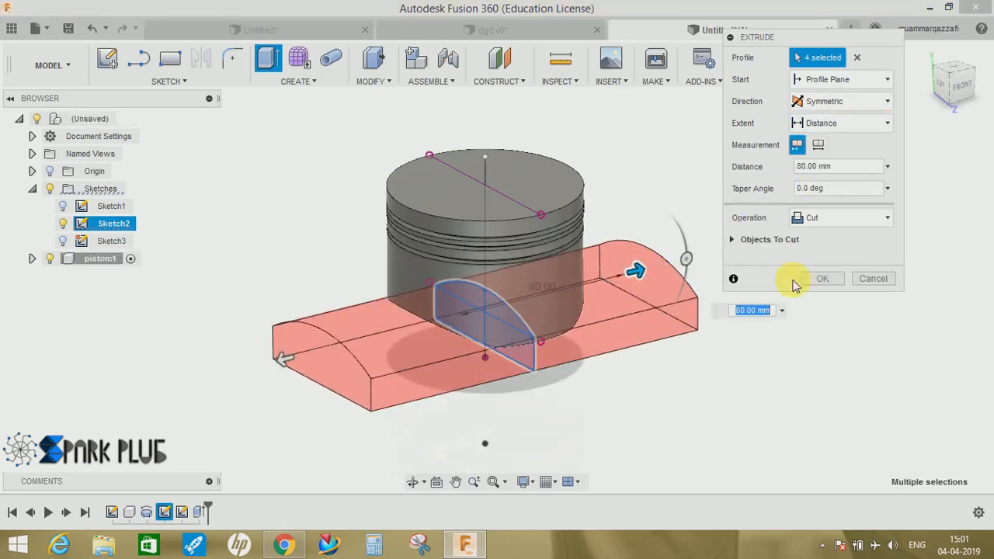
pyautogui.click(821, 277)
pyautogui.keyDown('shift'); pyautogui.moveTo(666, 350); pyautogui.dragTo(536, 350, button='middle'); pyautogui.keyUp('shift')
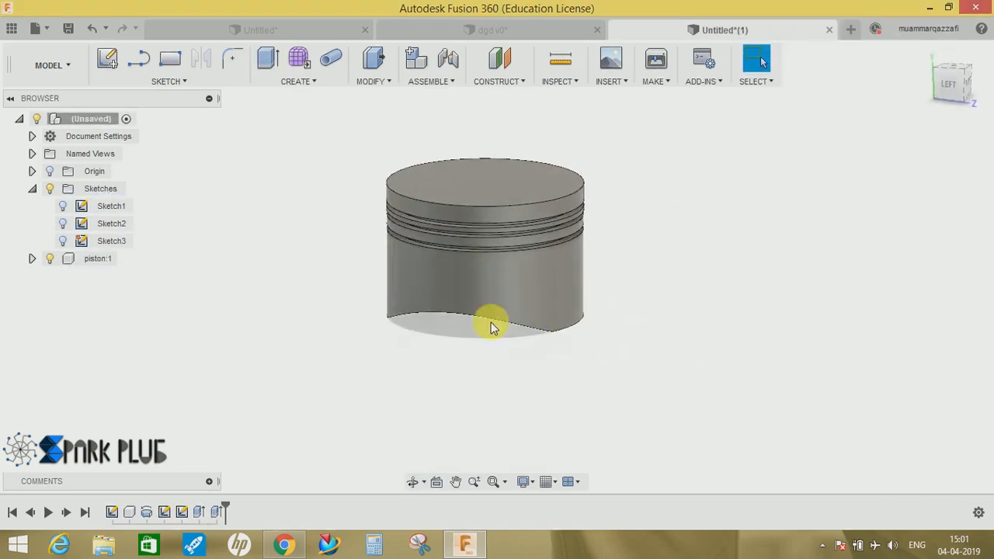
pyautogui.keyDown('shift'); pyautogui.moveTo(455, 272); pyautogui.dragTo(468, 299, button='middle'); pyautogui.keyUp('shift')
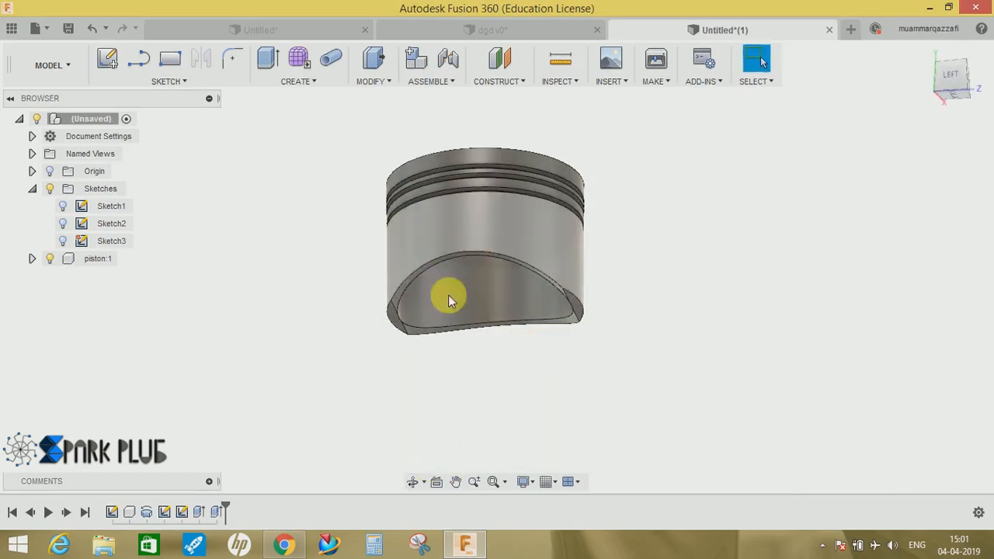
# Sketch a 10 mm diameter circle on the vertical centre axis above the skirt arch, on the piston's side-view origin plane
pyautogui.click(109, 60)
pyautogui.click(525, 334)
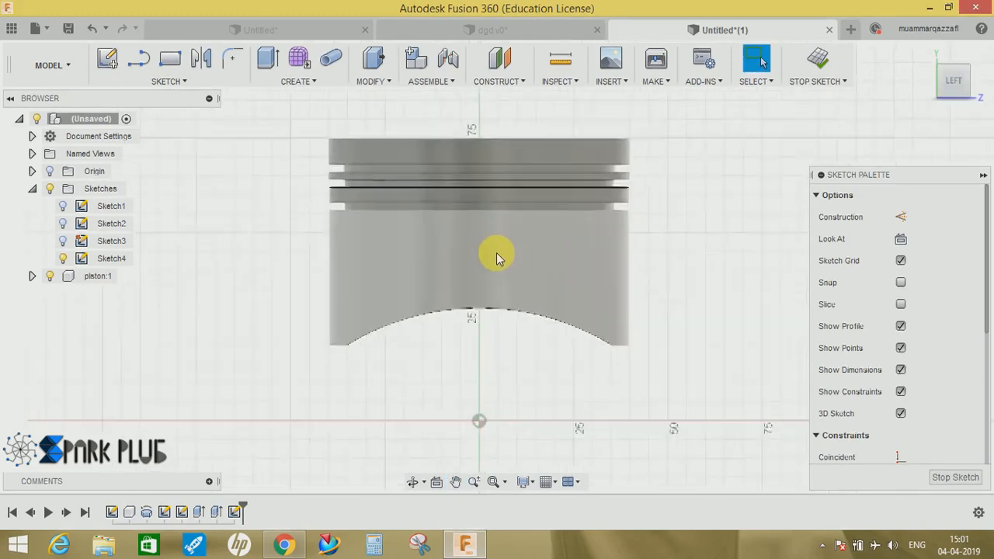
pyautogui.scroll(2, 496, 253)
pyautogui.press('c')
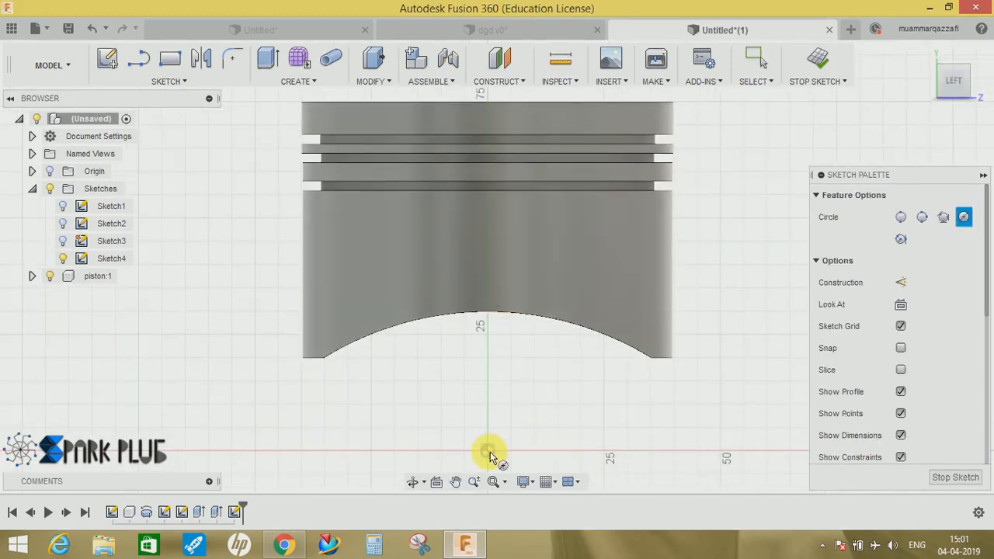
pyautogui.click(488, 251)
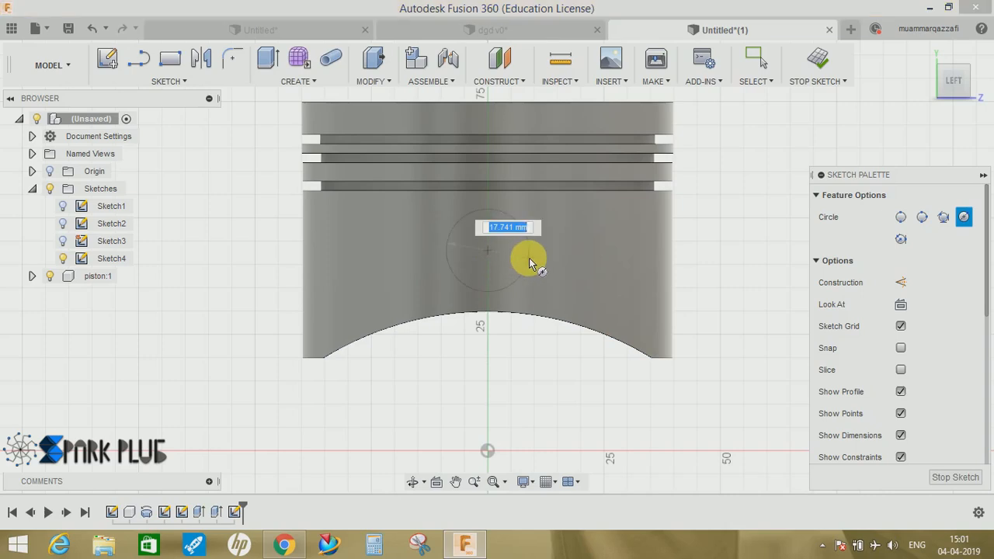
pyautogui.write('10')
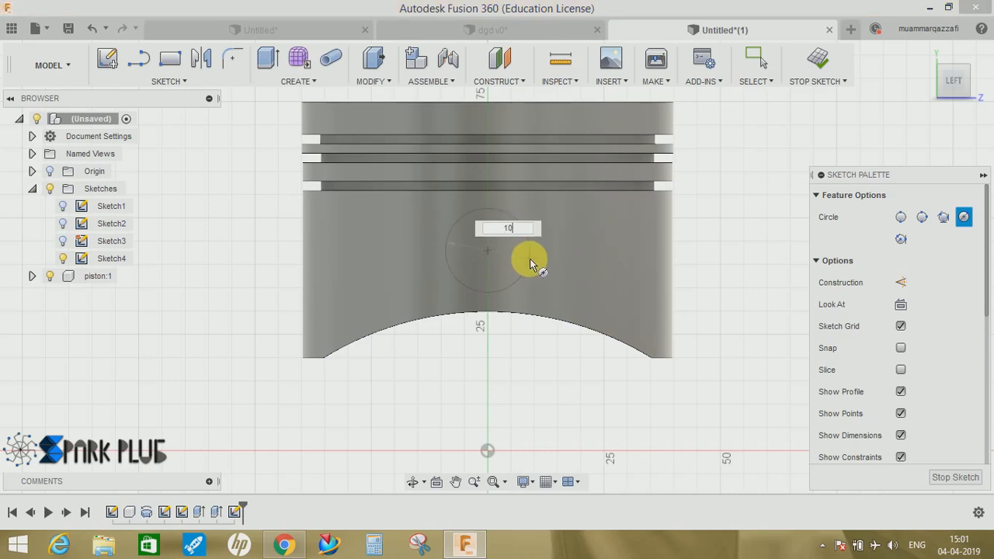
pyautogui.press('Return')
pyautogui.press('Escape')
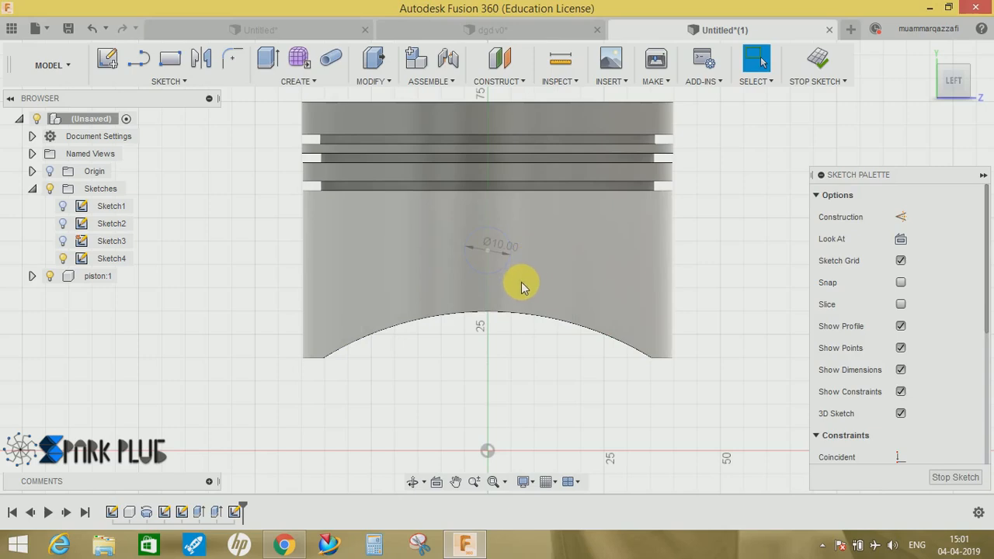
# Dimension the circle's centre 24 mm above the skirt's bottom edge and finish the sketch
pyautogui.moveTo(525, 282); pyautogui.dragTo(539, 256, button='middle')
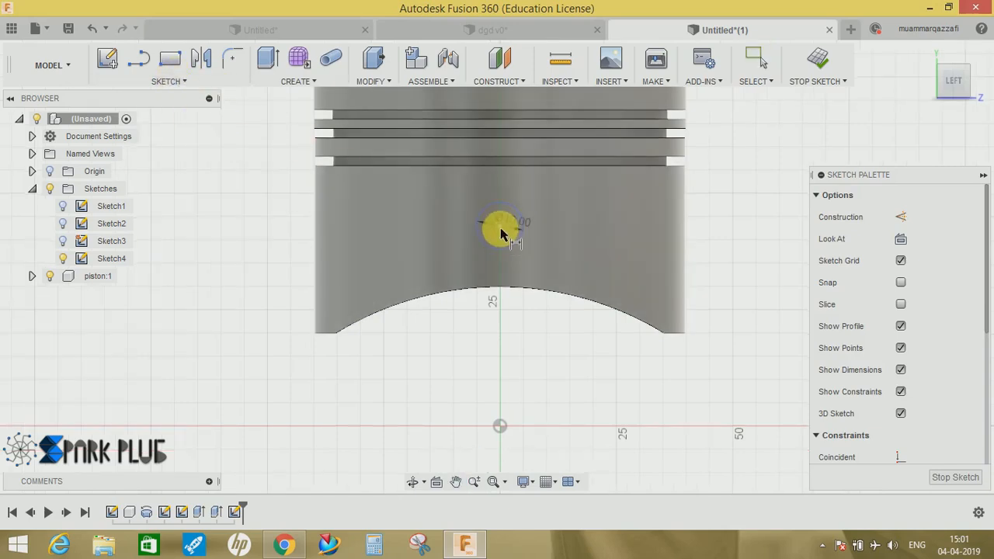
pyautogui.click(676, 336)
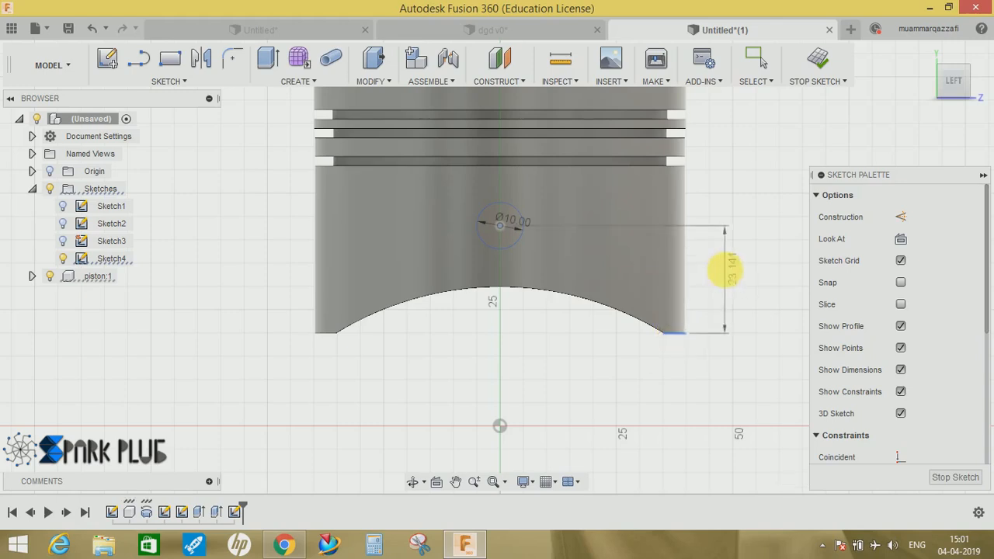
pyautogui.click(728, 272)
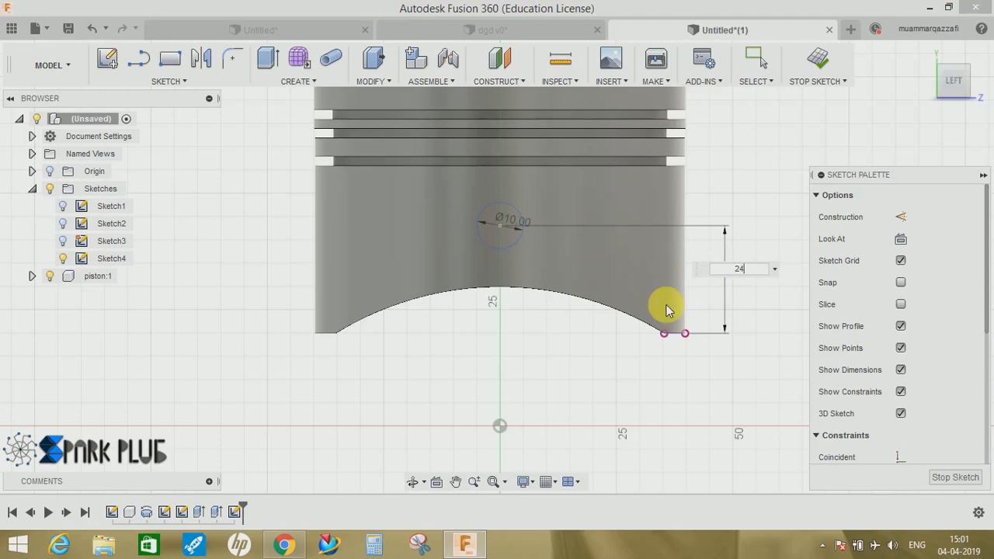
pyautogui.write('24')
pyautogui.press('Return')
pyautogui.click(814, 62)
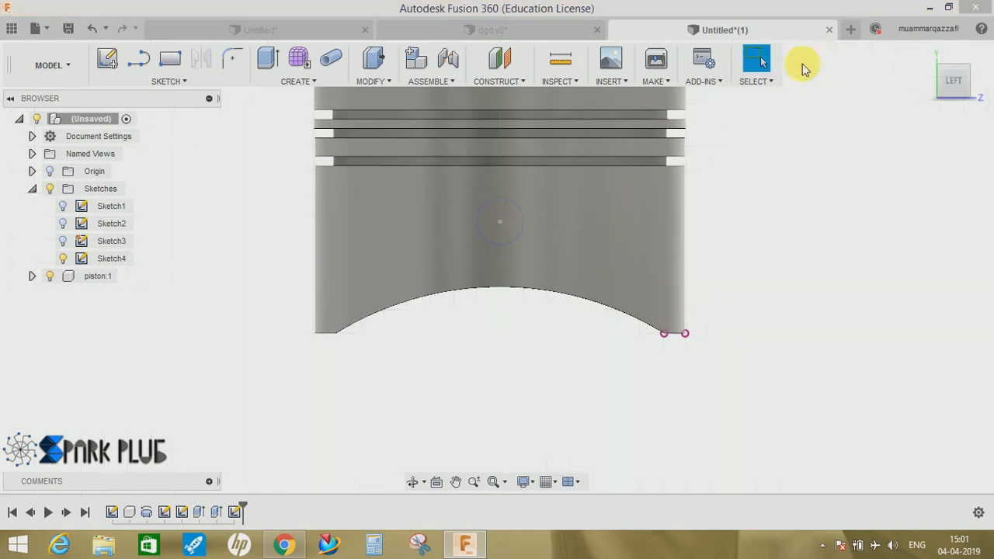
# Extrude the circle profile symmetrically by 70 mm per side as a cut to make the pin hole through the piston
pyautogui.click(268, 59)
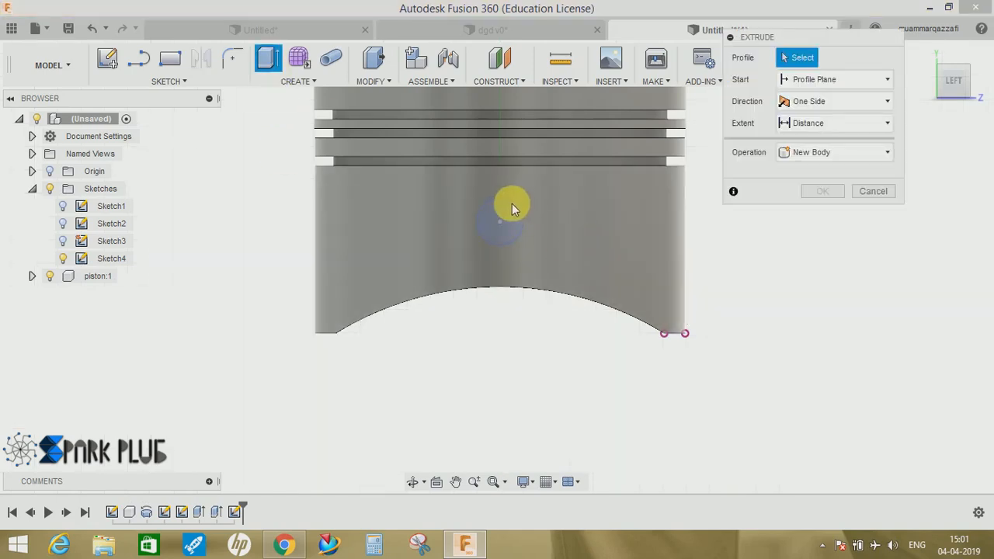
pyautogui.click(510, 211)
pyautogui.keyDown('shift'); pyautogui.moveTo(570, 240); pyautogui.dragTo(511, 215, button='middle'); pyautogui.keyUp('shift')
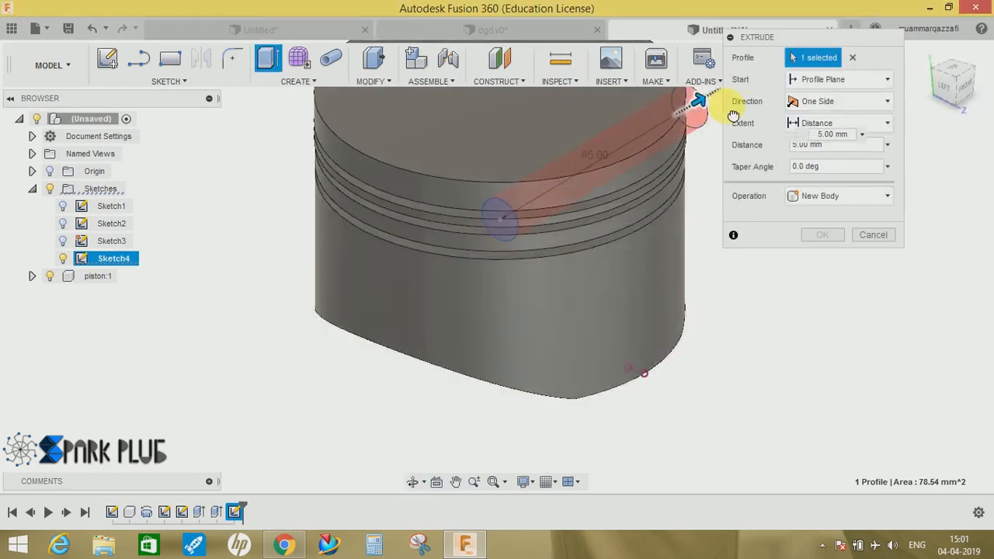
pyautogui.click(842, 101)
pyautogui.click(821, 170)
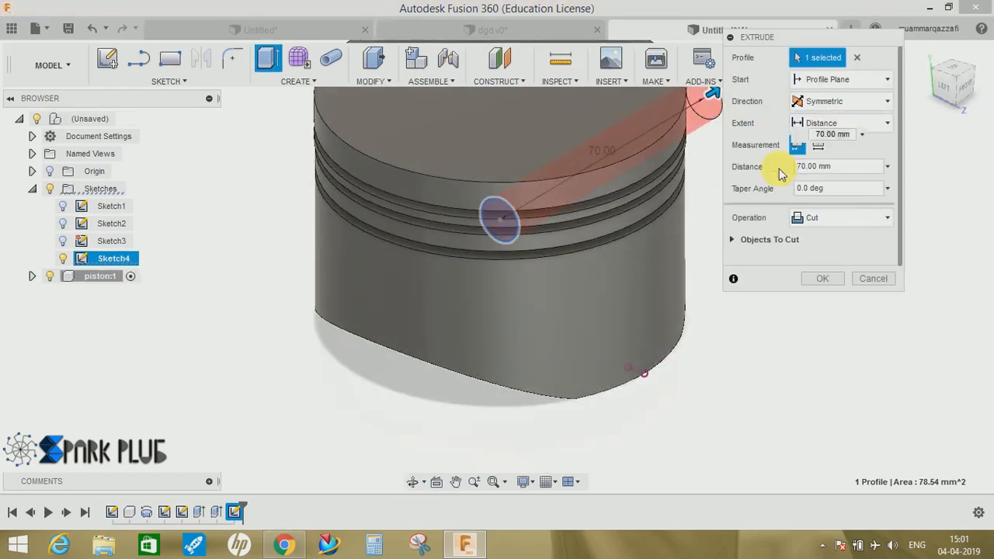
pyautogui.click(823, 278)
# Fillet the outer edge of the piston's top face with a 5 mm constant radius
pyautogui.moveTo(568, 361)
pyautogui.keyDown('shift'); pyautogui.mouseDown(button='middle')
pyautogui.moveTo(592, 239)
pyautogui.moveTo(559, 366)
pyautogui.mouseUp(button='middle'); pyautogui.keyUp('shift')
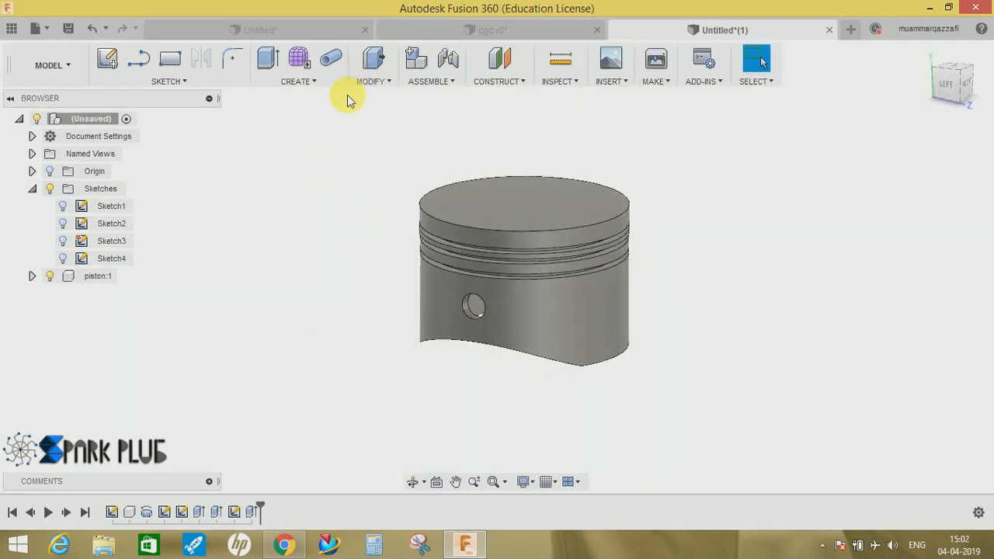
pyautogui.click(370, 81)
pyautogui.click(374, 117)
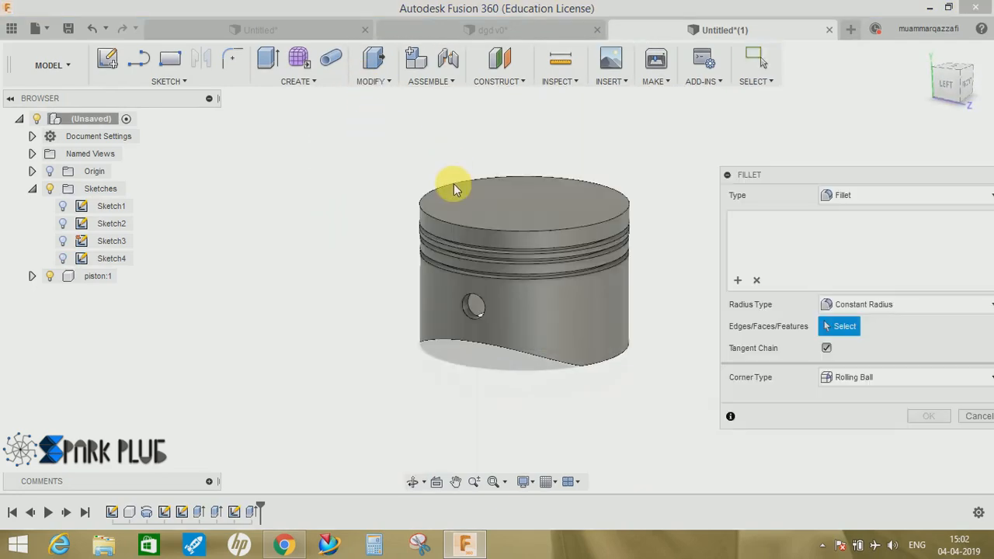
pyautogui.keyDown('shift'); pyautogui.moveTo(523, 172); pyautogui.dragTo(526, 177, button='middle'); pyautogui.keyUp('shift')
pyautogui.click(532, 167)
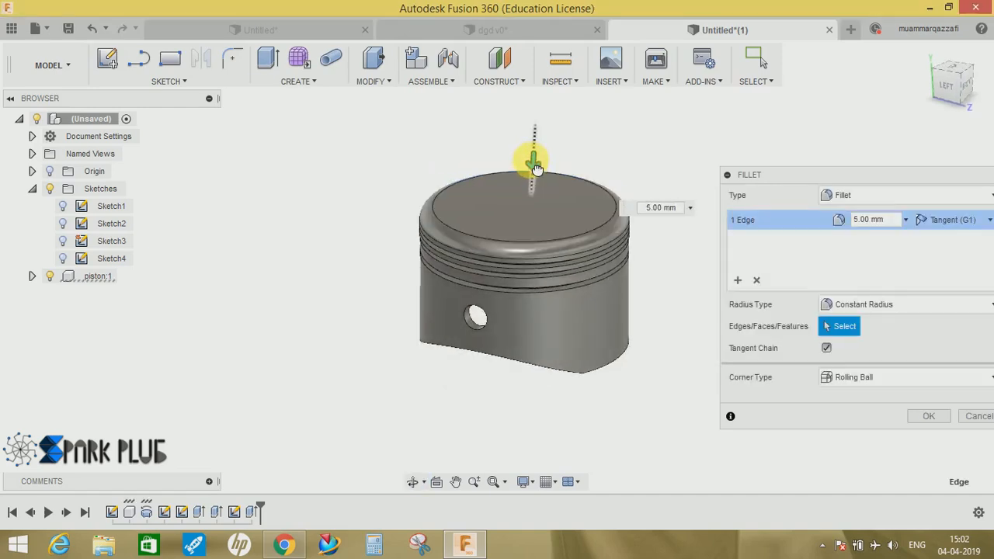
pyautogui.moveTo(537, 170); pyautogui.dragTo(537, 170)
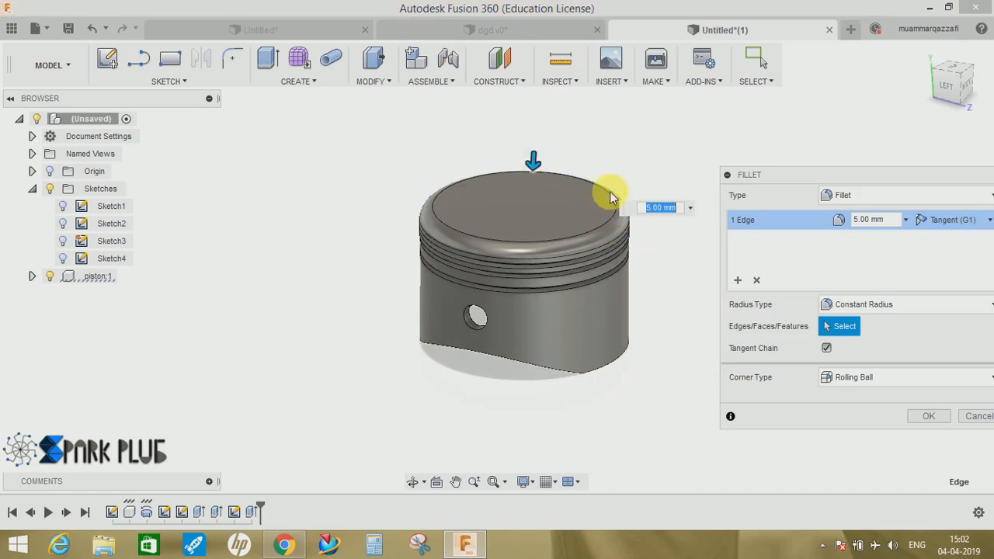
pyautogui.click(933, 420)
# Start a new sketch on the side-view origin plane and project the pin hole's circular edge into it
pyautogui.keyDown('shift'); pyautogui.moveTo(679, 362); pyautogui.dragTo(657, 275, button='middle'); pyautogui.keyUp('shift')
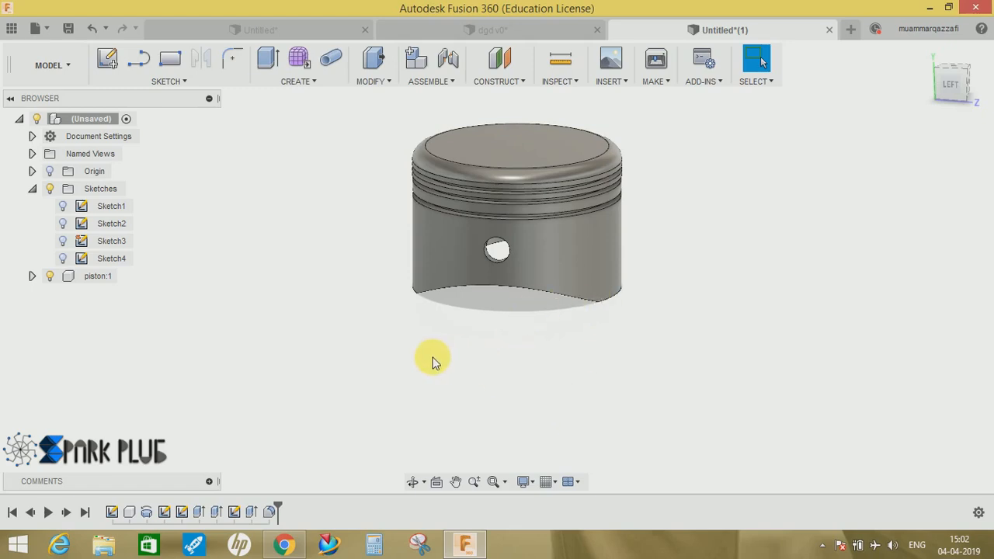
pyautogui.click(110, 60)
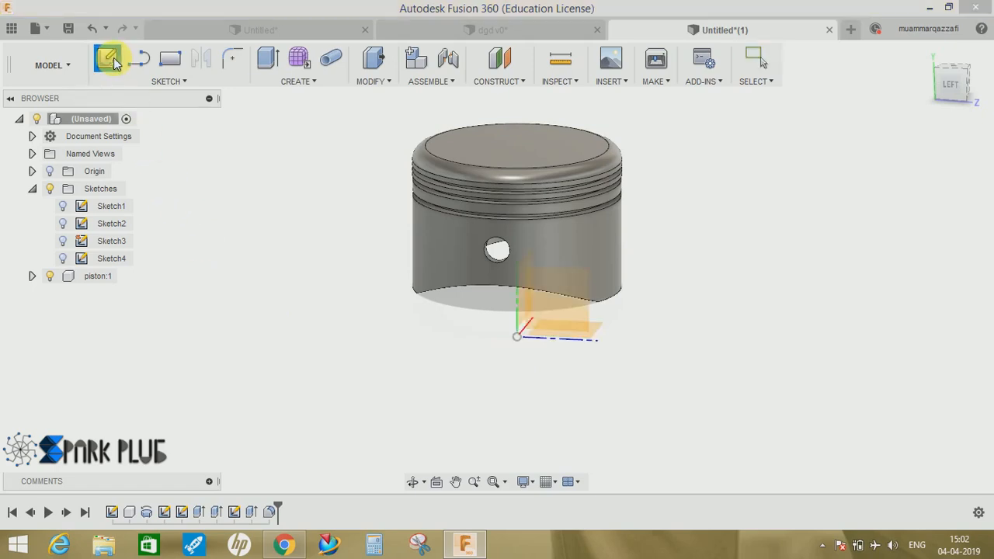
pyautogui.click(571, 305)
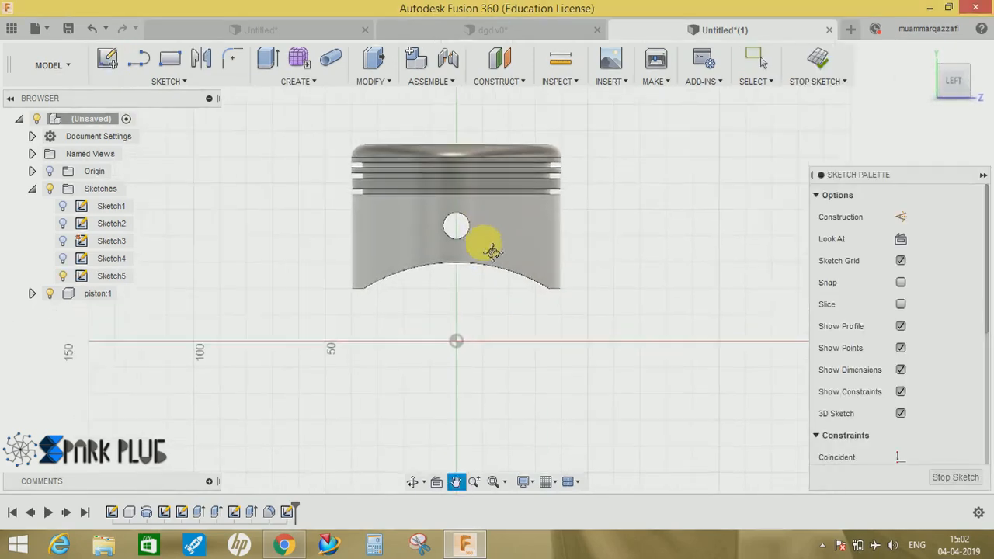
pyautogui.press('c')
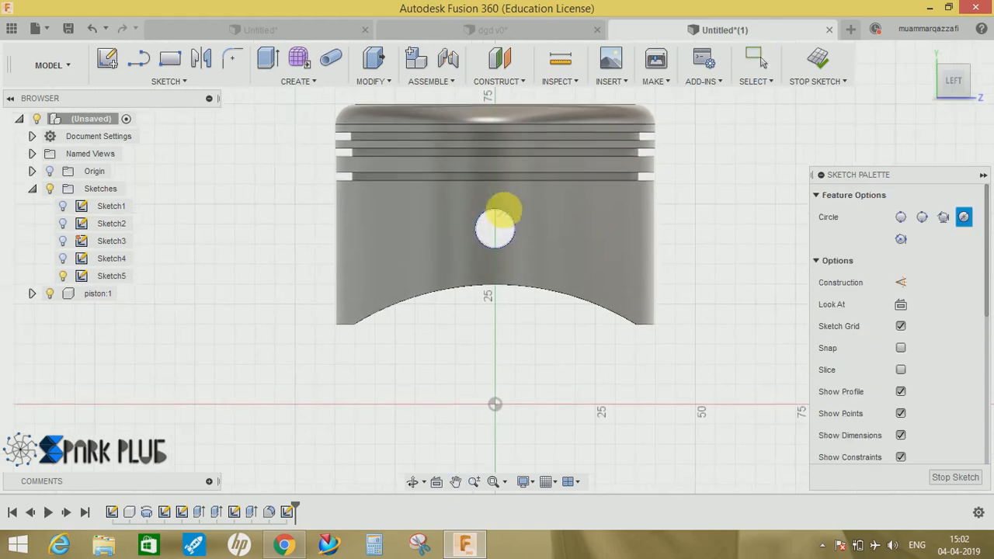
pyautogui.press('Escape')
pyautogui.scroll(-2, 494, 225)
pyautogui.scroll(5, 488, 228)
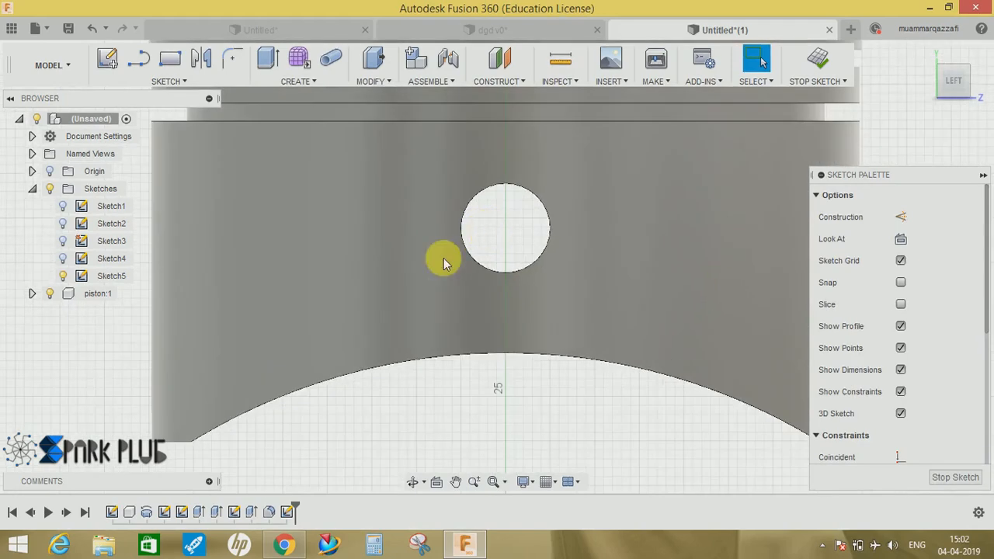
pyautogui.press('p')
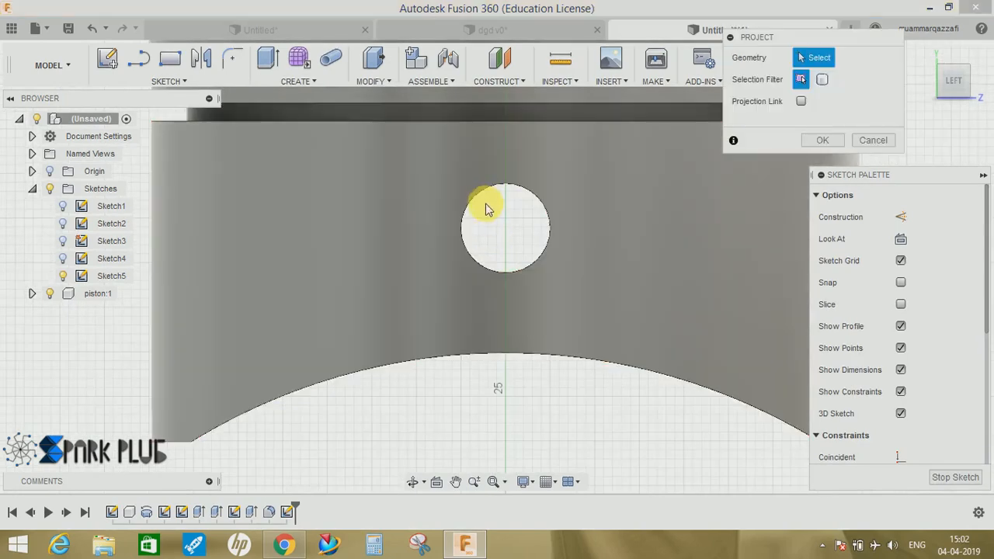
pyautogui.click(494, 190)
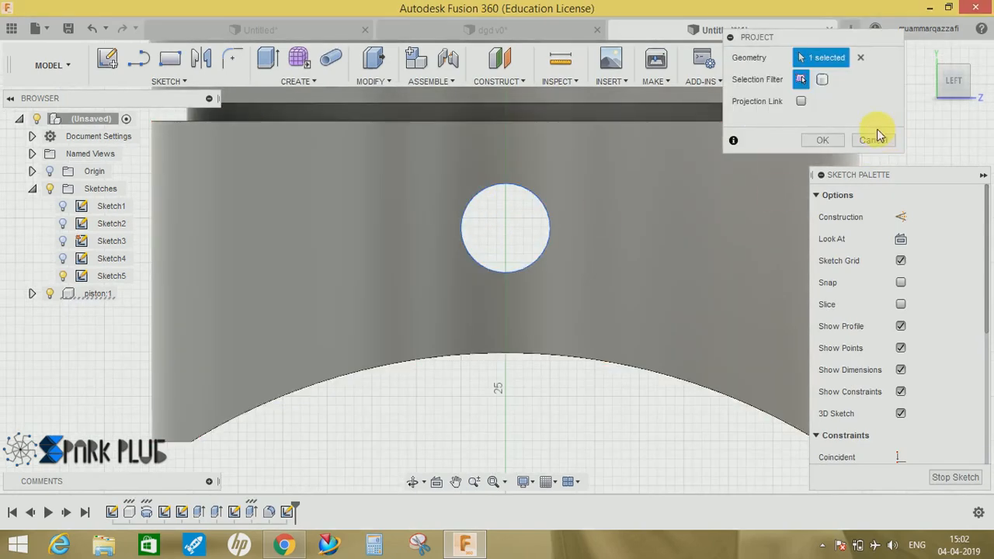
pyautogui.click(822, 141)
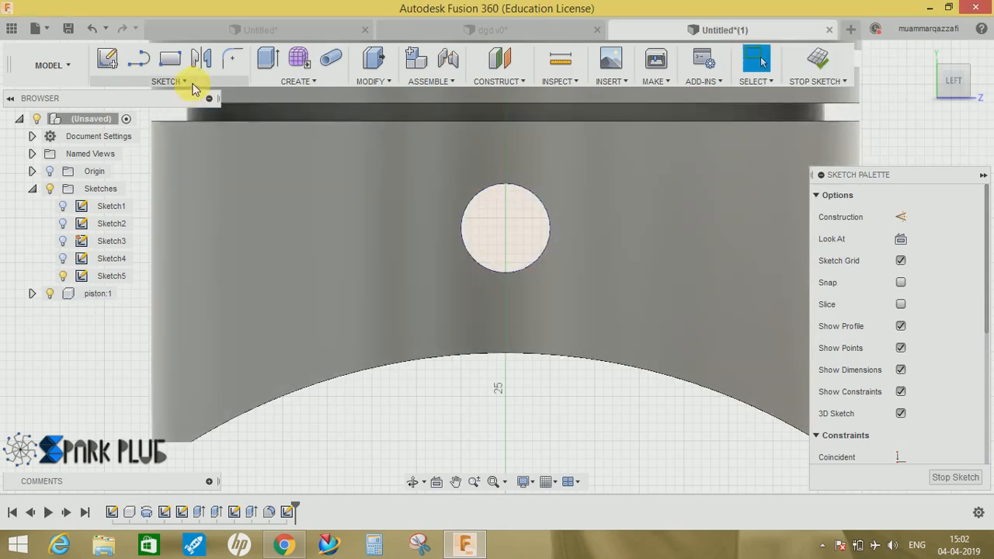
# Draw a circle about 10 mm in diameter over the projected hole edge, spanning its uppermost and lowest points
pyautogui.click(186, 82)
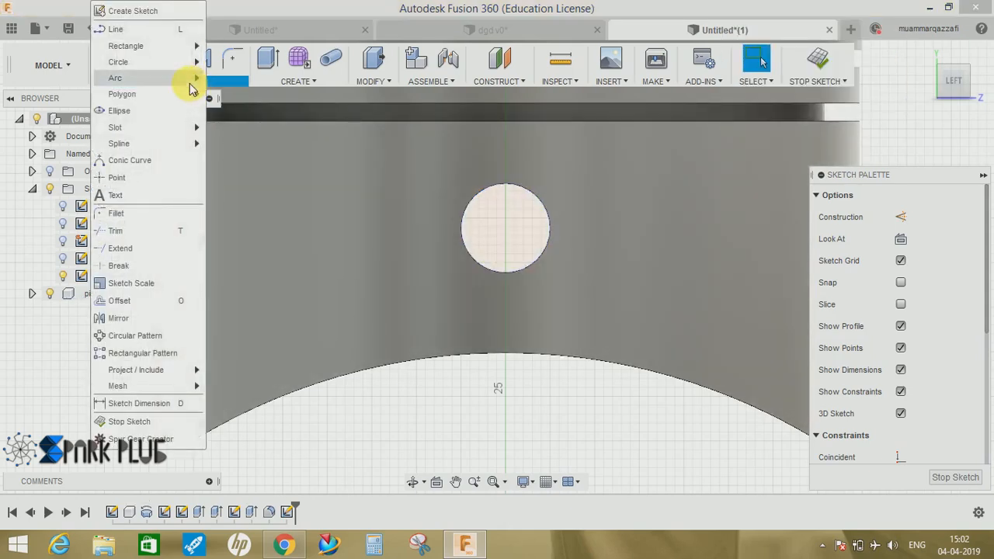
pyautogui.moveTo(140, 64)
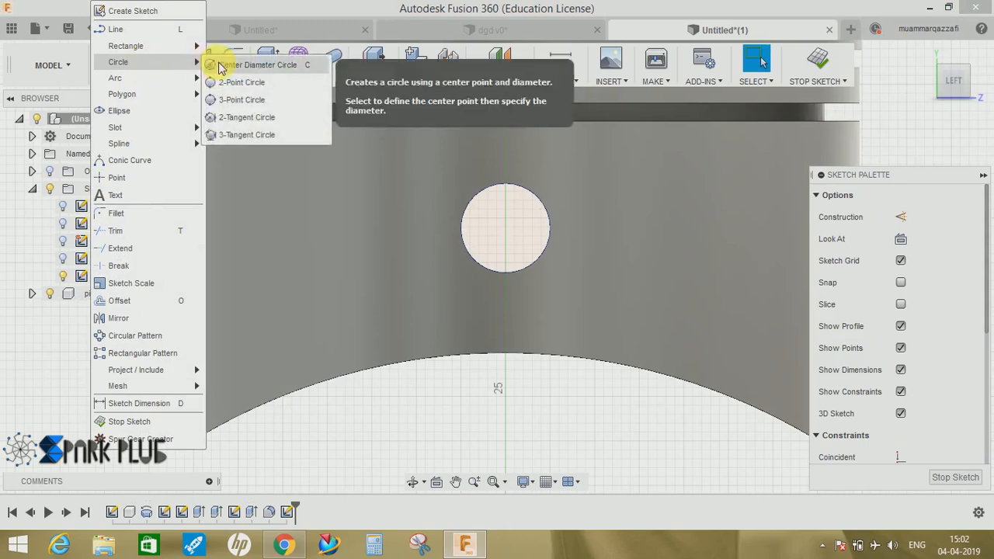
pyautogui.click(248, 64)
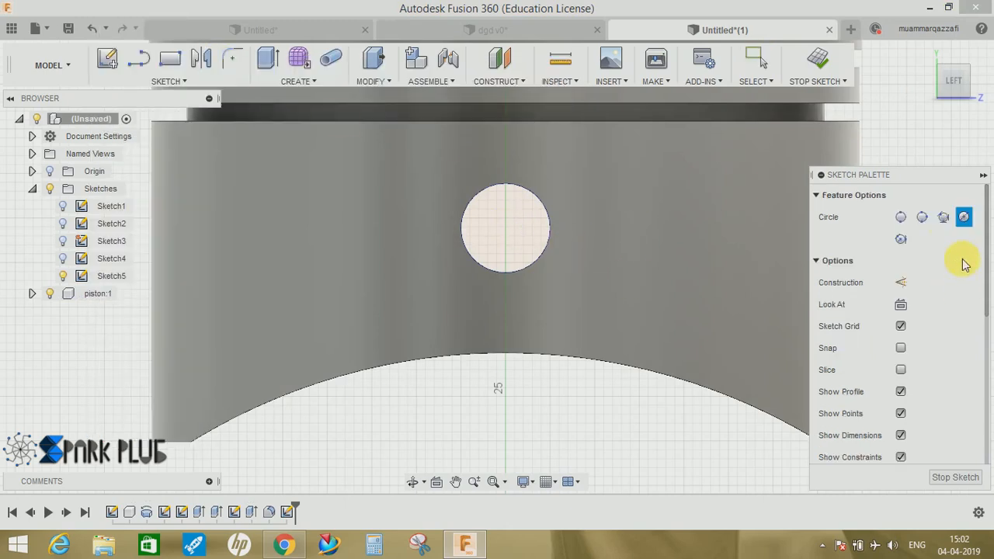
pyautogui.click(506, 187)
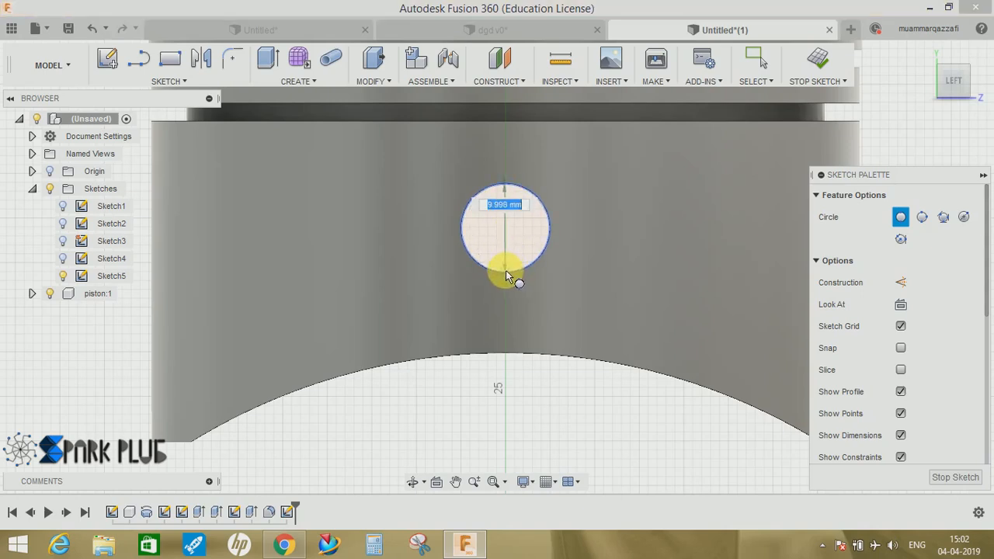
pyautogui.click(506, 271)
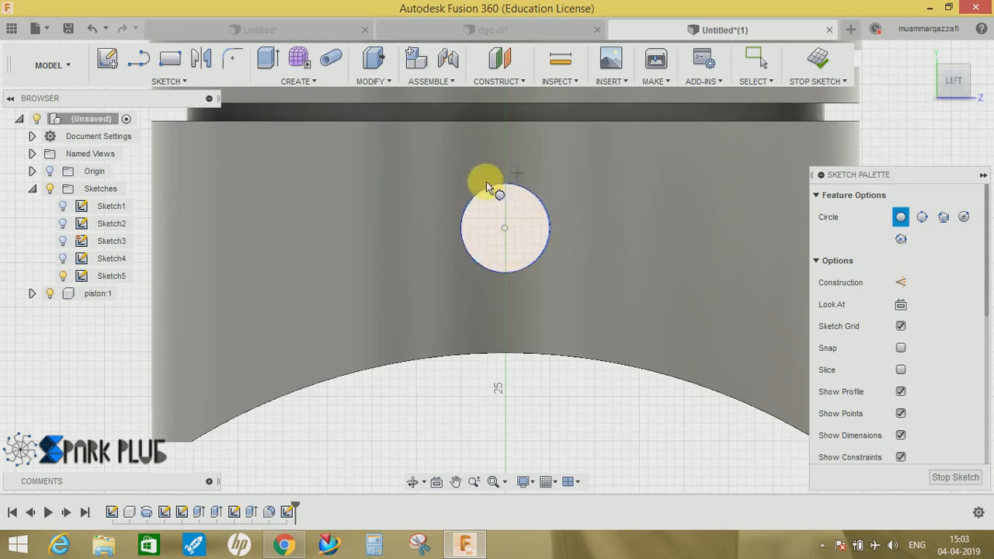
pyautogui.press('Escape')
# Draw a 17 mm diameter circle concentric with the pin hole
pyautogui.press('c')
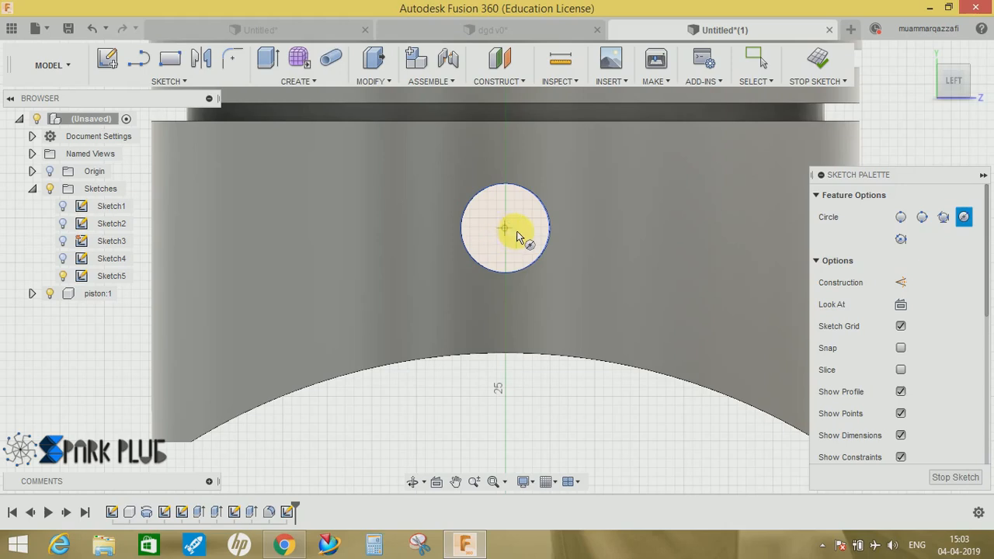
pyautogui.click(505, 228)
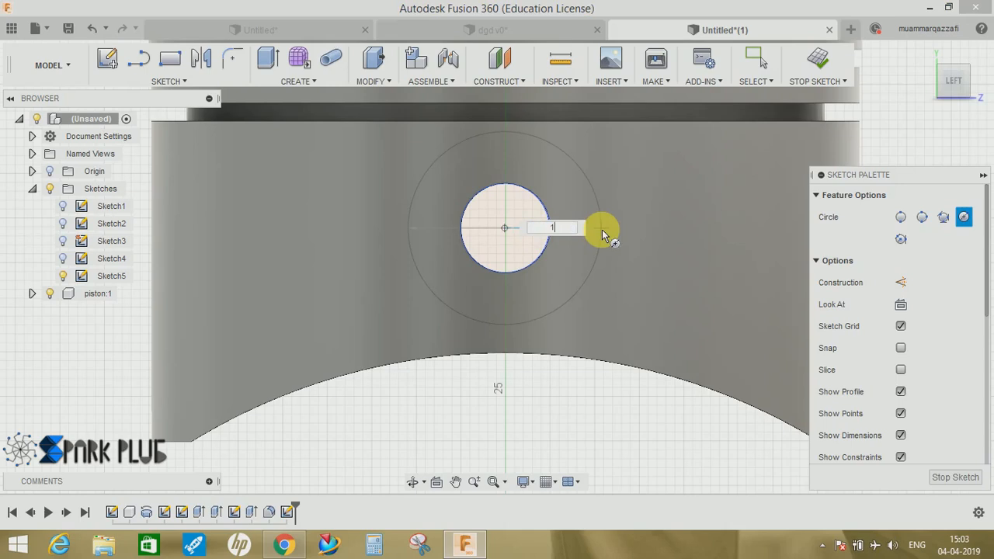
pyautogui.press('Return')
pyautogui.press('Escape')
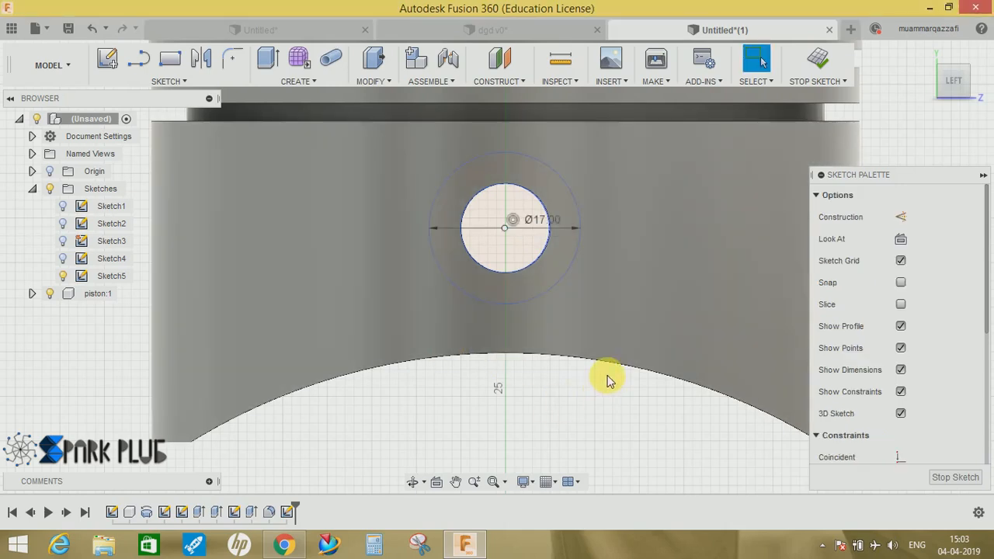
# Hide the piston component to expose the two concentric sketch circles
pyautogui.moveTo(606, 380); pyautogui.dragTo(608, 278, button='middle')
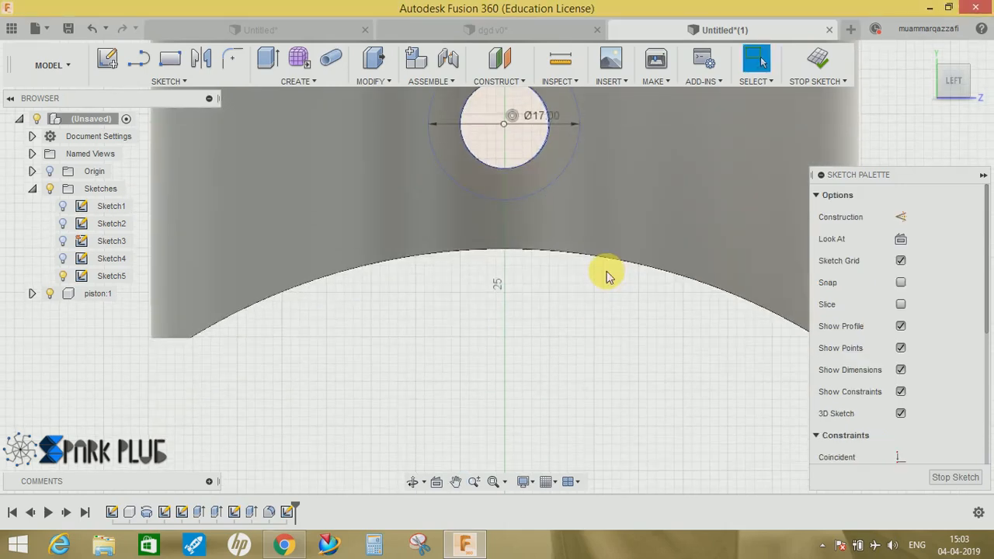
pyautogui.click(49, 294)
pyautogui.moveTo(543, 279); pyautogui.dragTo(551, 353, button='middle')
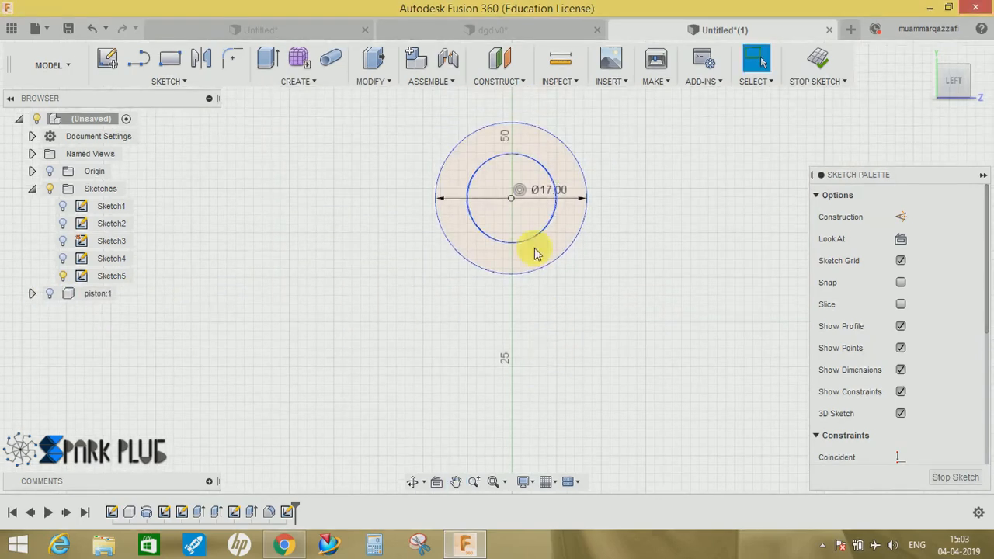
pyautogui.scroll(-3, 520, 211)
pyautogui.scroll(4, 516, 200)
pyautogui.scroll(-4, 544, 272)
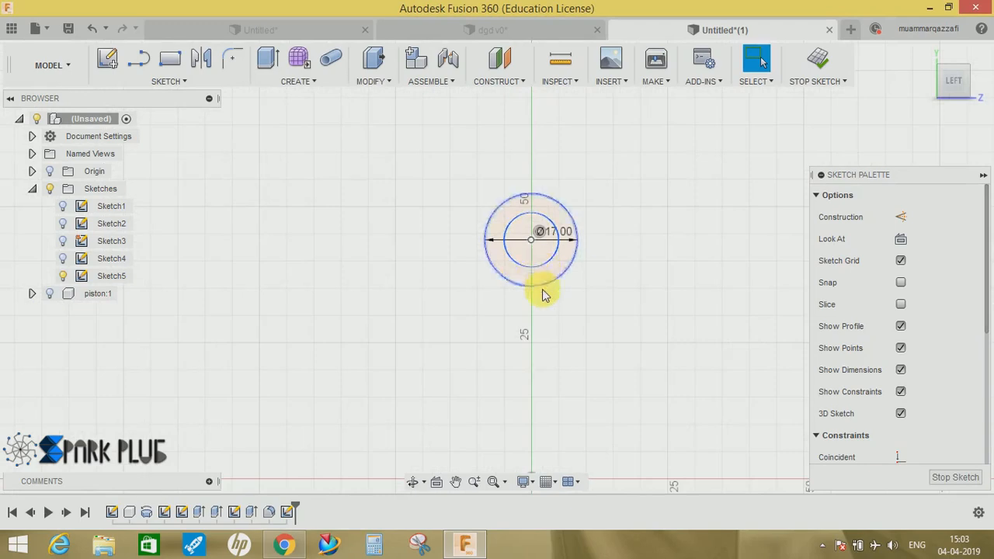
# Draw a 123 mm vertical line straight down from the centre of the two concentric circles
pyautogui.press('l')
pyautogui.click(532, 242)
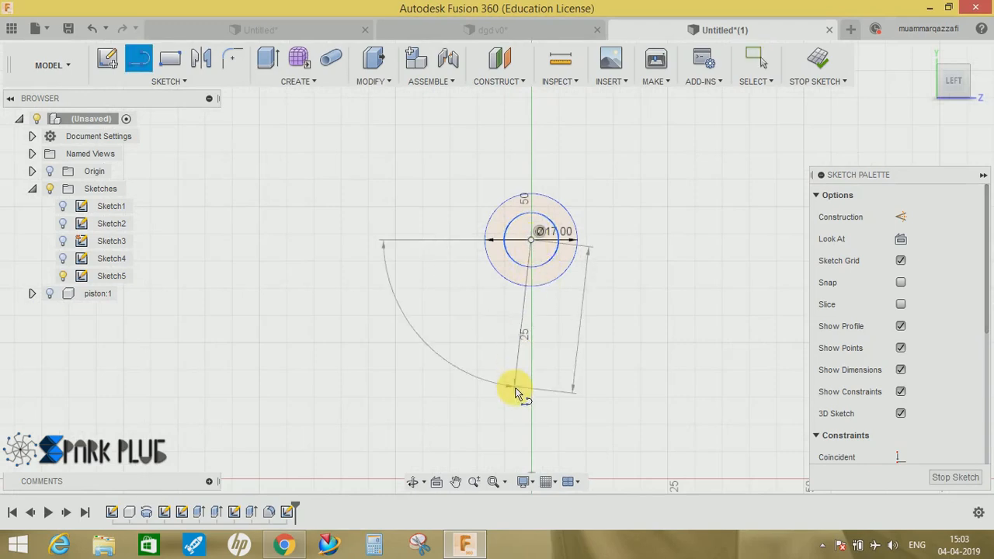
pyautogui.moveTo(539, 415); pyautogui.dragTo(537, 279, button='middle')
pyautogui.scroll(-1, 538, 278)
pyautogui.moveTo(533, 386); pyautogui.dragTo(548, 302, button='middle')
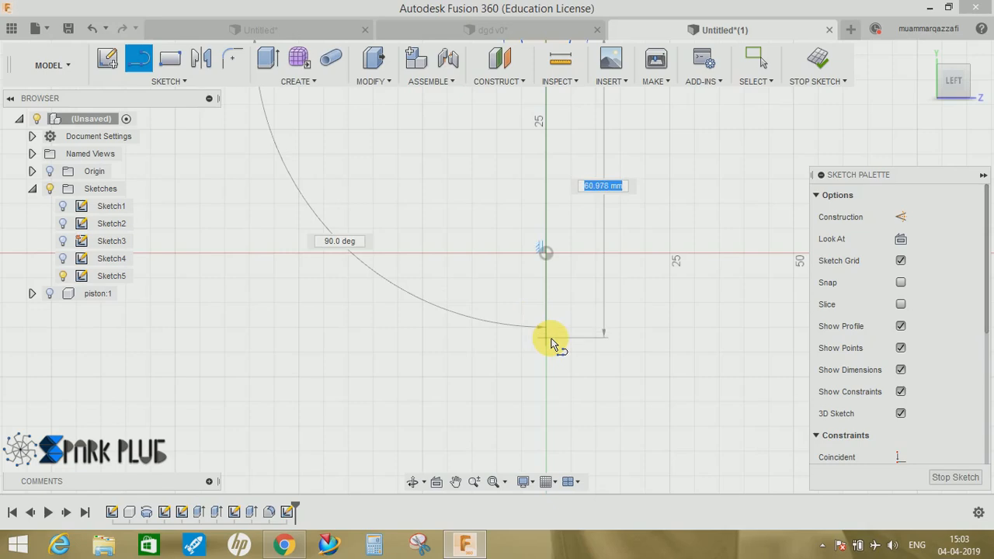
pyautogui.press('Tab')
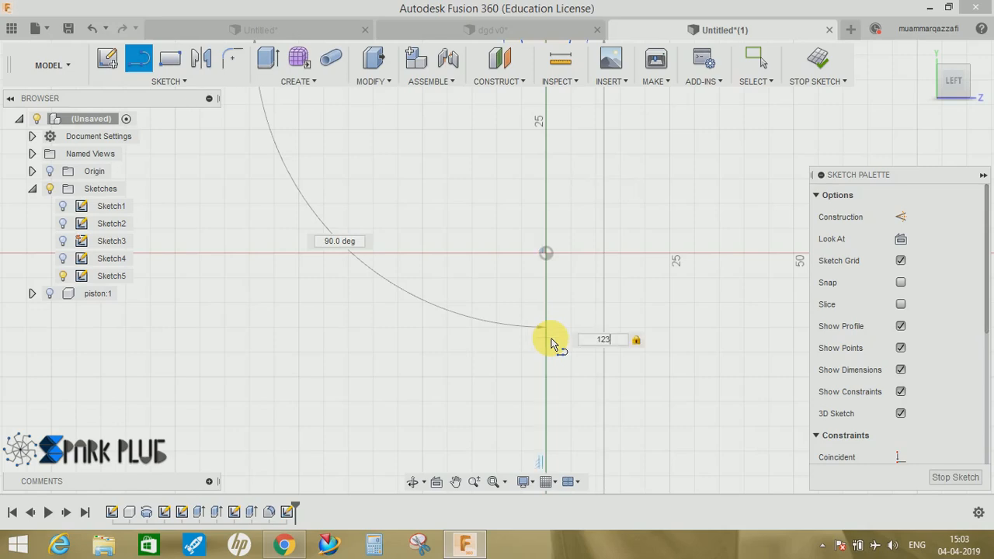
pyautogui.press('Return')
pyautogui.press('Escape')
# Draw a 46 mm diameter circle centred on the lower end of the 123 mm line
pyautogui.scroll(-2, 550, 342)
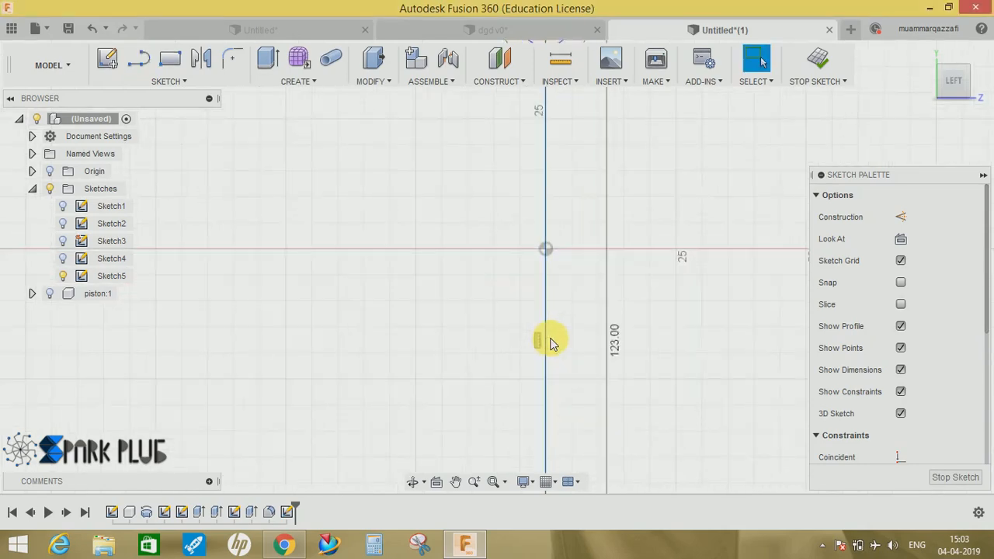
pyautogui.moveTo(548, 379); pyautogui.dragTo(529, 272, button='middle')
pyautogui.scroll(-2, 526, 339)
pyautogui.moveTo(526, 339); pyautogui.dragTo(529, 312, button='middle')
pyautogui.press('c')
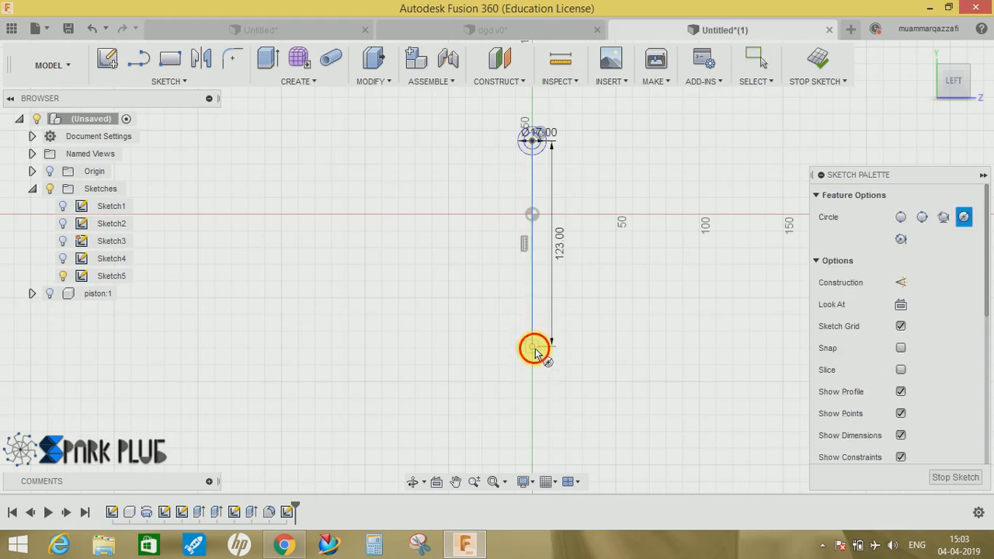
pyautogui.click(533, 347)
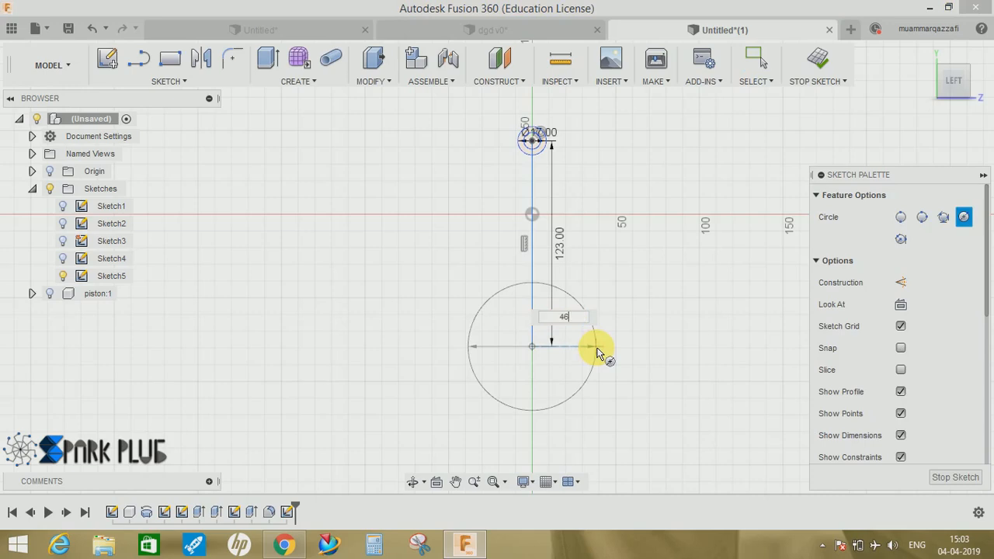
pyautogui.press('Return')
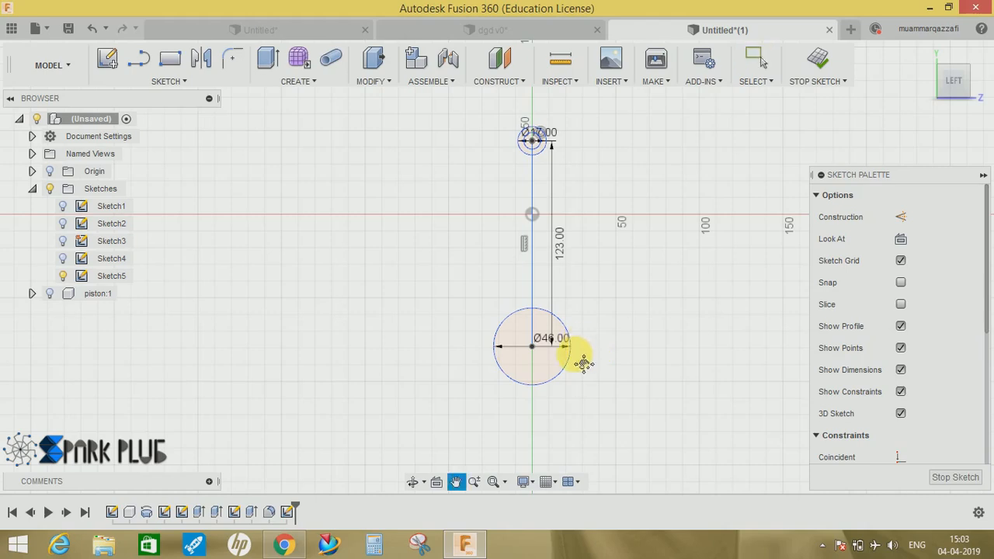
# Draw a vertical line to the right of the 46 mm circle, extending above and below it
pyautogui.scroll(-2, 577, 355)
pyautogui.scroll(4, 573, 354)
pyautogui.press('l')
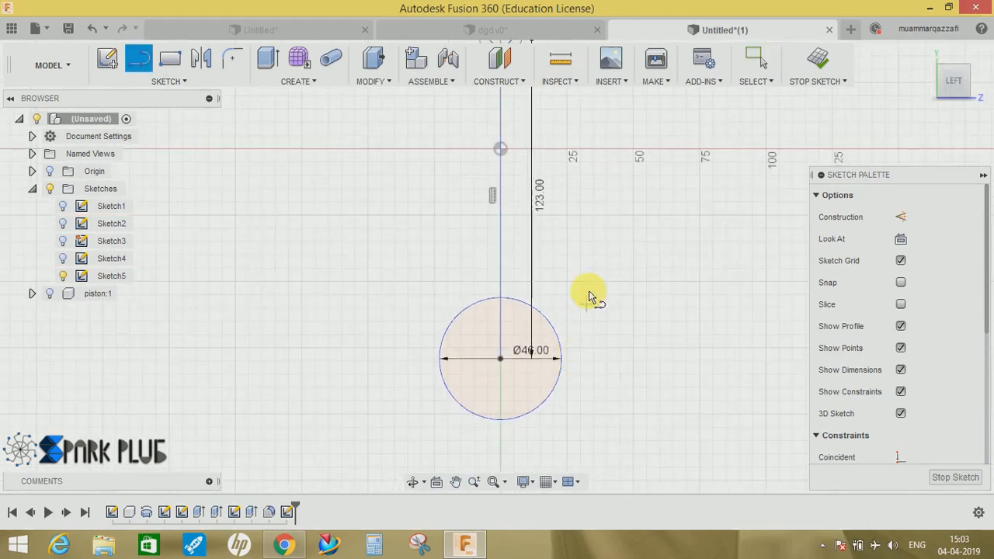
pyautogui.click(590, 217)
pyautogui.click(593, 432)
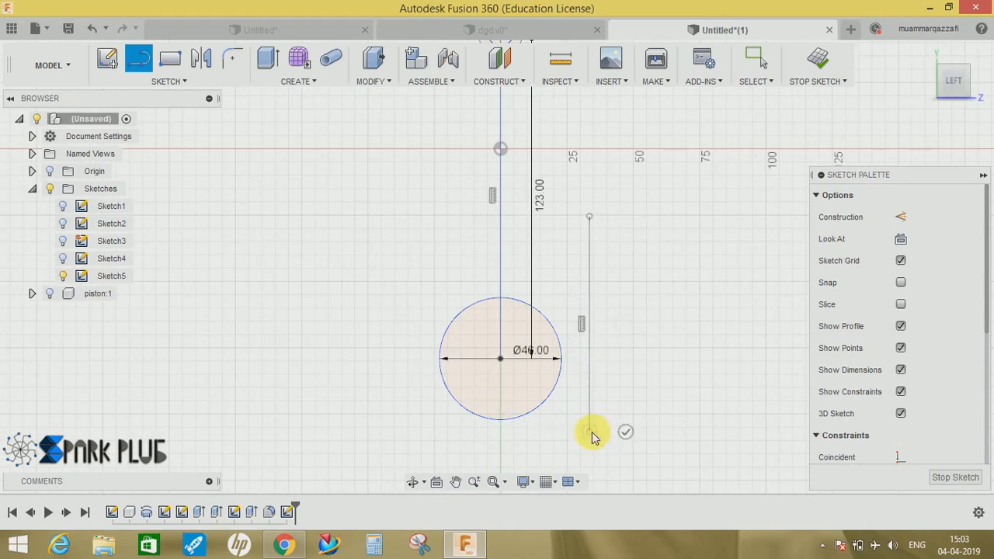
pyautogui.press('Escape')
# Dimension the distance from the 46 mm circle's centre to the outer vertical line as 36 mm
pyautogui.scroll(2, 559, 377)
pyautogui.scroll(2, 563, 379)
pyautogui.moveTo(561, 373)
pyautogui.mouseDown(button='middle')
pyautogui.moveTo(584, 346)
pyautogui.moveTo(575, 347)
pyautogui.mouseUp(button='middle')
pyautogui.press('d')
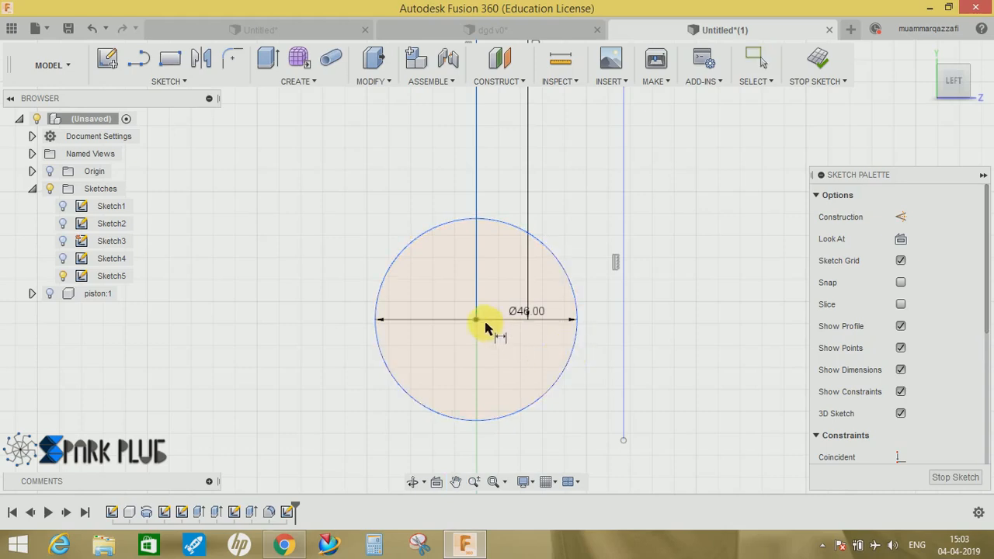
pyautogui.click(477, 320)
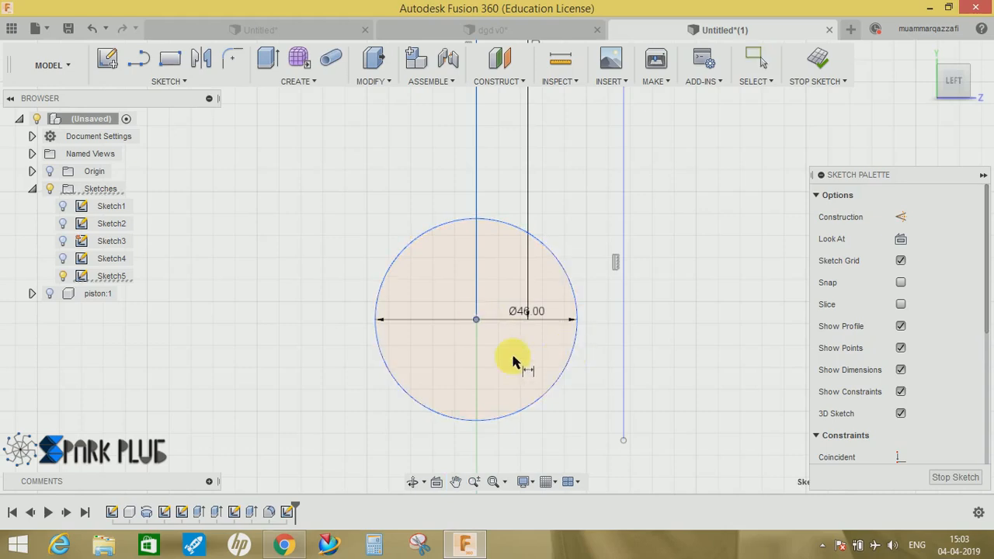
pyautogui.click(622, 320)
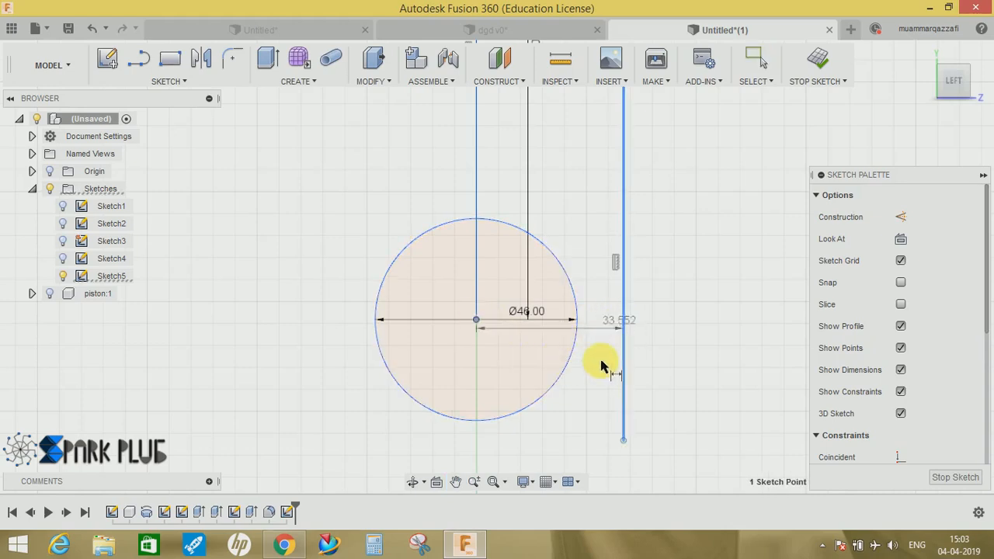
pyautogui.click(569, 415)
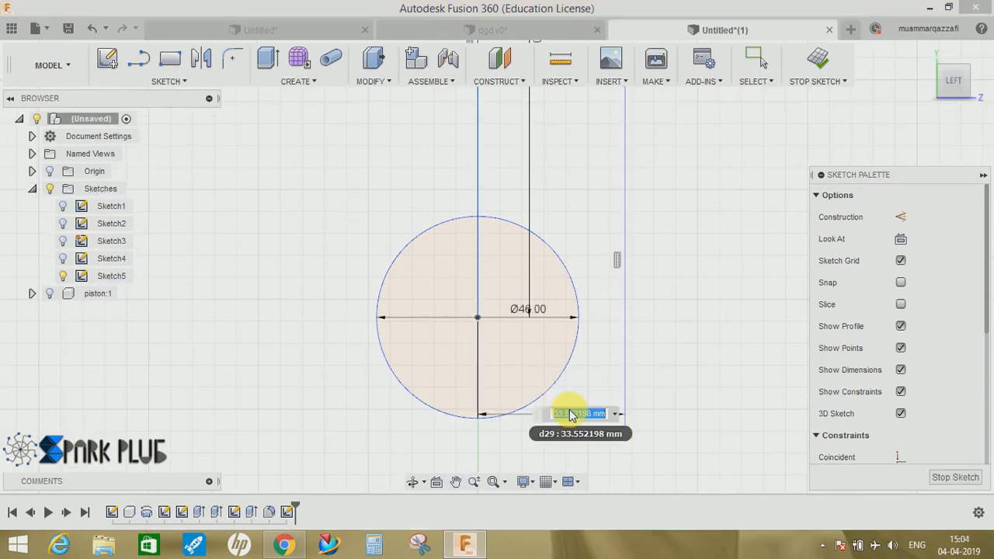
pyautogui.press('Return')
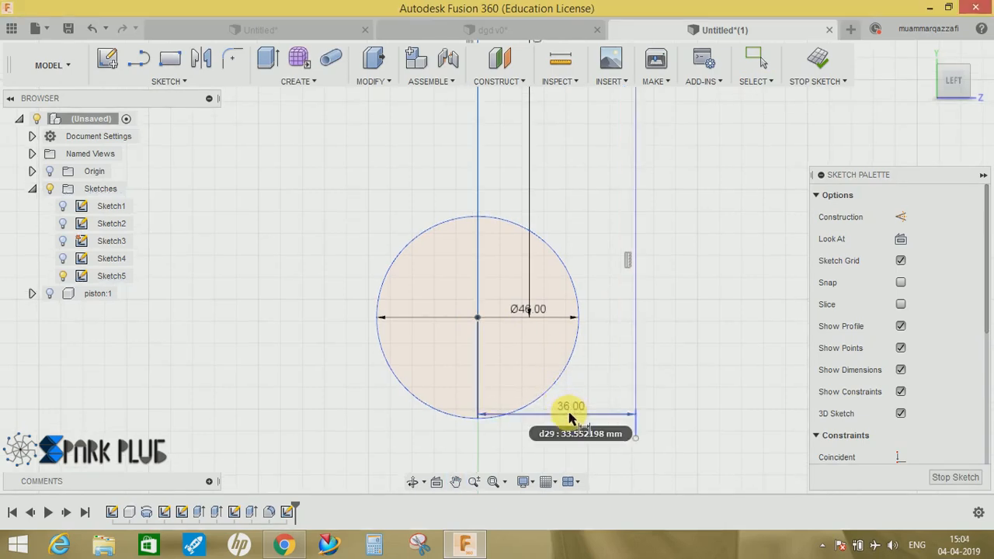
pyautogui.moveTo(617, 368); pyautogui.dragTo(609, 402, button='middle')
pyautogui.press('Escape')
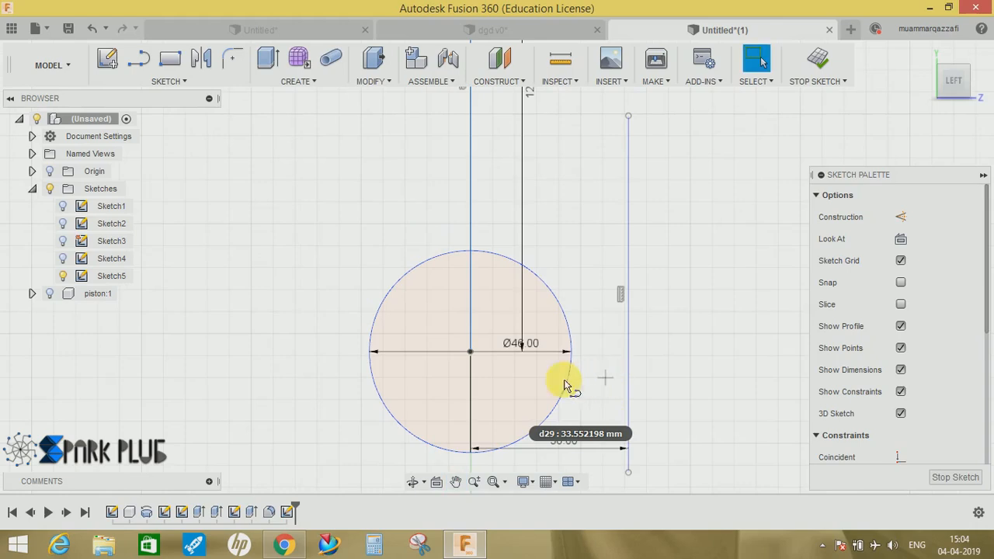
# Draw a horizontal line from the 46 mm circle's centre across the outer vertical line and trim both lines' ends beyond their crossing
pyautogui.press('l')
pyautogui.click(470, 353)
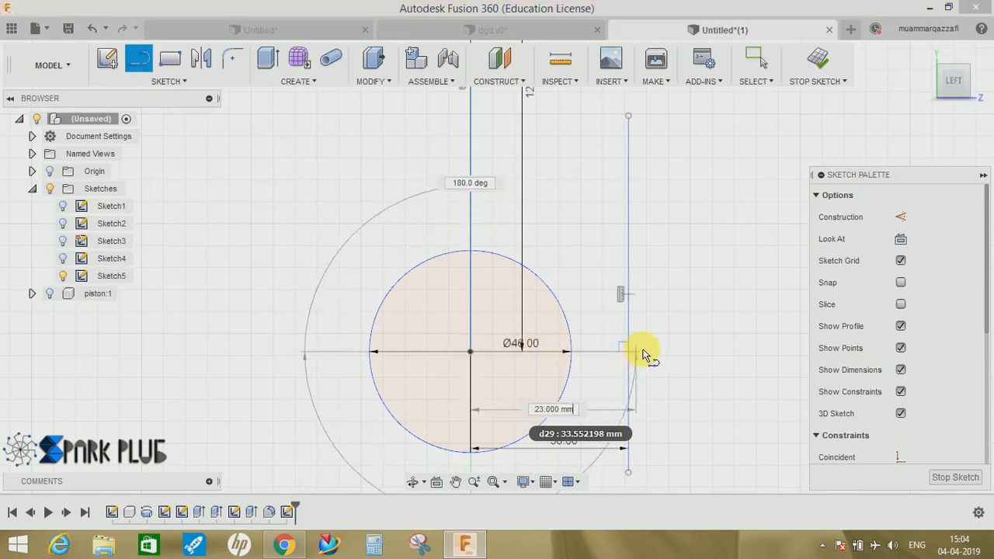
pyautogui.click(671, 353)
pyautogui.press('Escape')
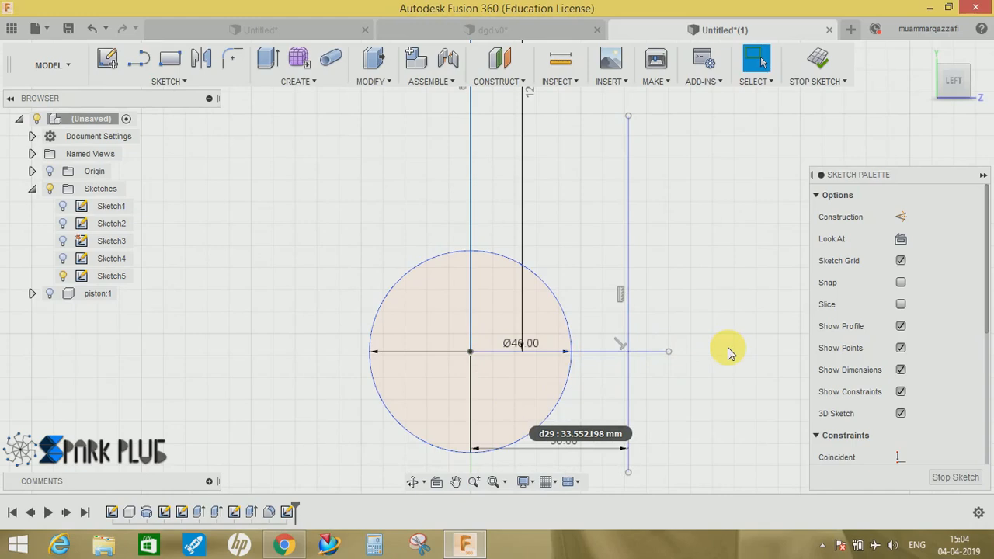
pyautogui.press('t')
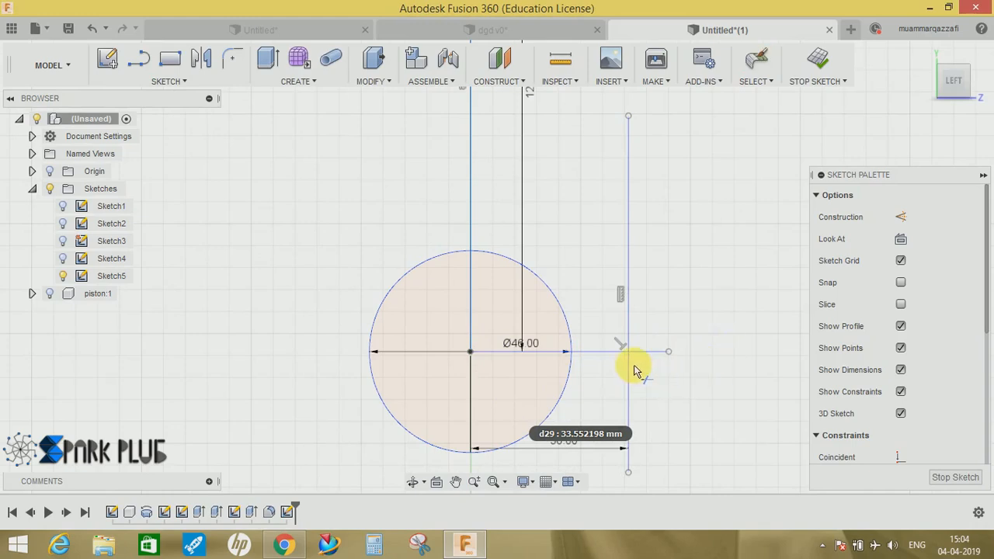
pyautogui.click(633, 372)
pyautogui.click(639, 351)
pyautogui.press('Escape')
# Draw a vertical line from the rightmost point of the 17 mm circle down to just above the 46 mm circle
pyautogui.moveTo(664, 356); pyautogui.dragTo(658, 403, button='middle')
pyautogui.scroll(3, 689, 323)
pyautogui.scroll(-4, 689, 323)
pyautogui.scroll(-1, 690, 323)
pyautogui.moveTo(695, 331); pyautogui.dragTo(702, 466, button='middle')
pyautogui.moveTo(670, 391); pyautogui.dragTo(664, 450, button='middle')
pyautogui.scroll(-1, 571, 257)
pyautogui.scroll(3, 531, 156)
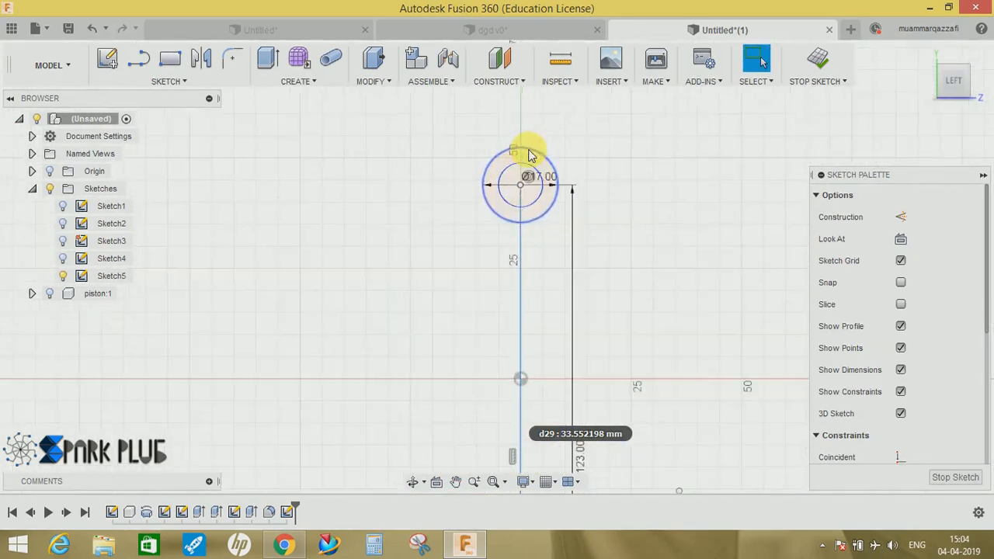
pyautogui.scroll(2, 530, 156)
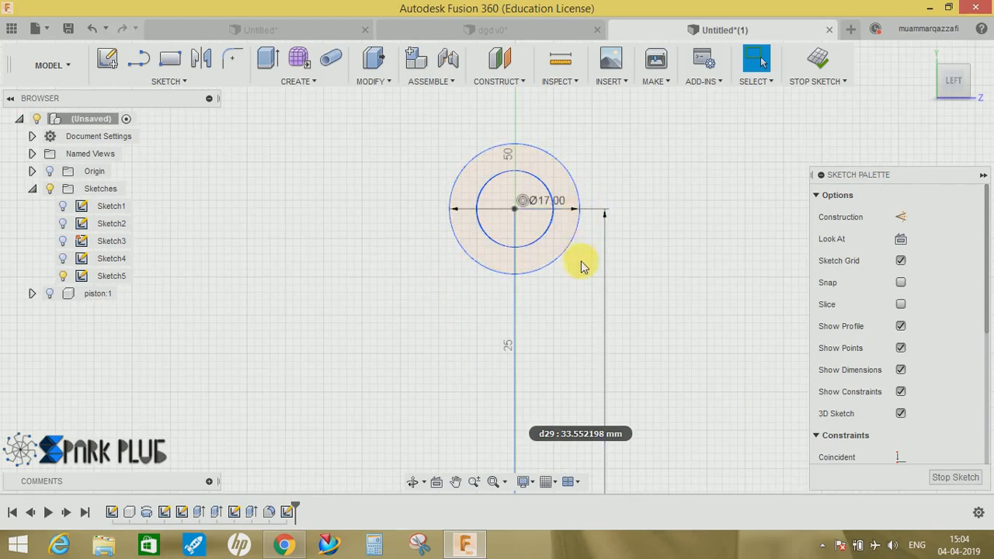
pyautogui.press('l')
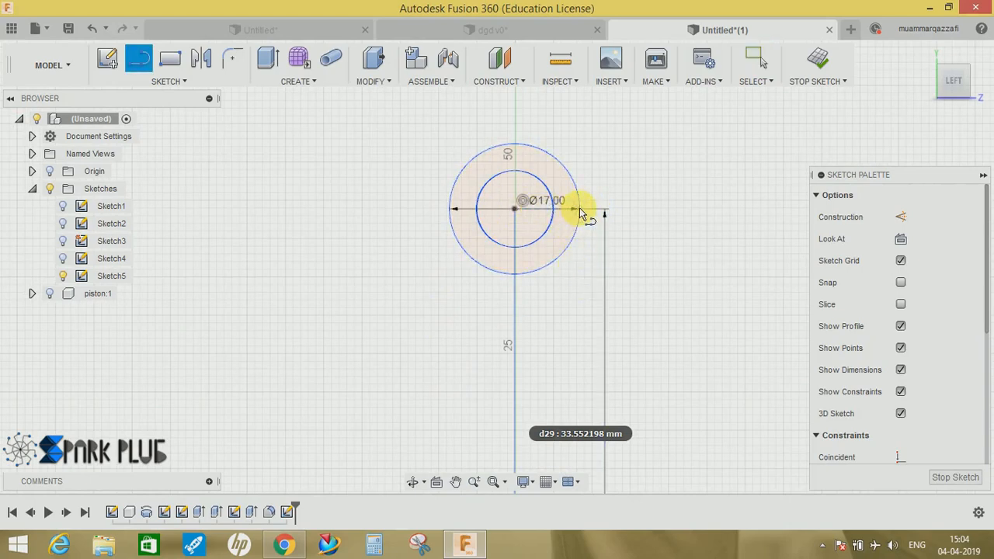
pyautogui.click(581, 209)
pyautogui.moveTo(582, 342); pyautogui.dragTo(578, 163, button='middle')
pyautogui.moveTo(577, 376); pyautogui.dragTo(570, 172, button='middle')
pyautogui.moveTo(573, 311)
pyautogui.mouseDown(button='middle')
pyautogui.moveTo(572, 163)
pyautogui.moveTo(571, 173)
pyautogui.mouseUp(button='middle')
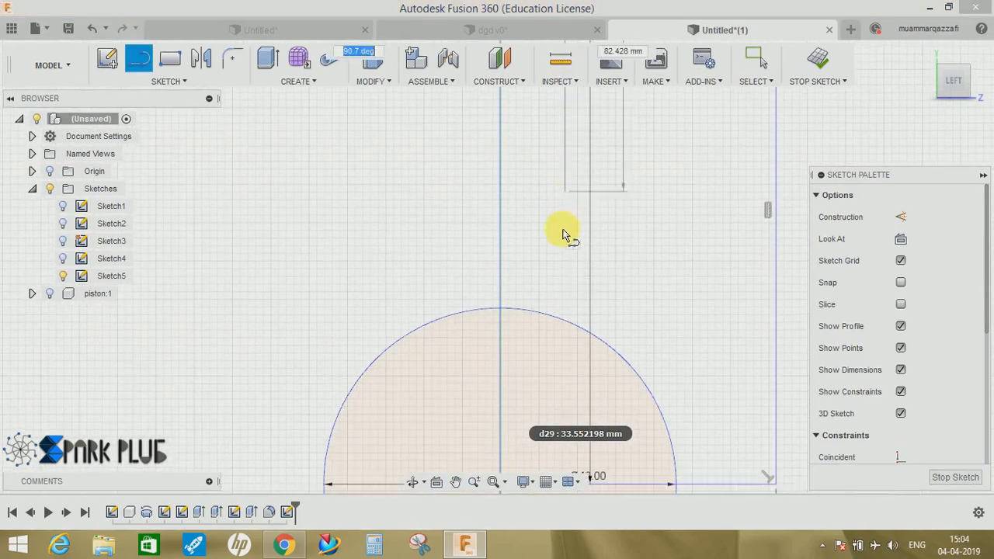
pyautogui.click(570, 308)
pyautogui.press('Escape')
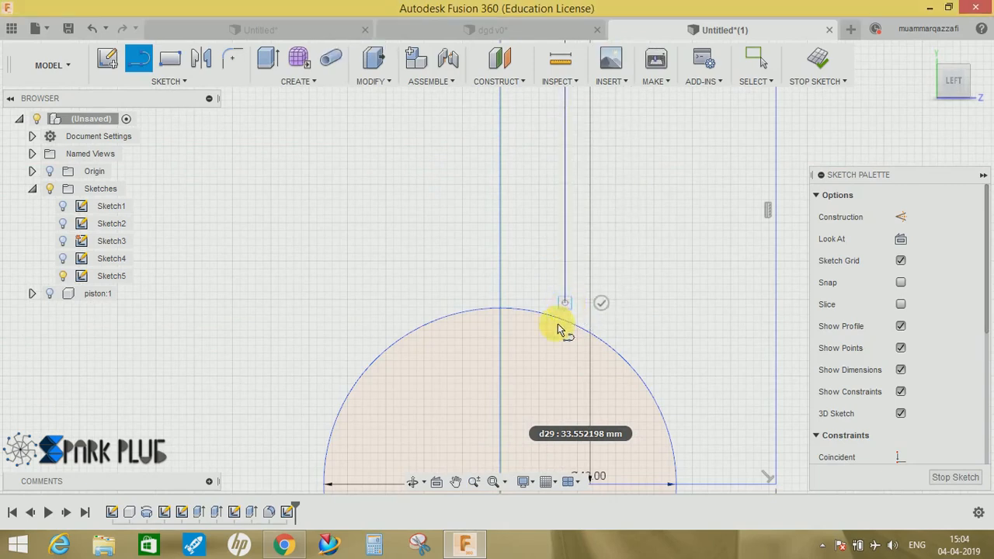
# Dimension the length of the outer vertical line beside the 46 mm circle and try a value of 25 mm
pyautogui.scroll(-5, 579, 311)
pyautogui.scroll(3, 650, 350)
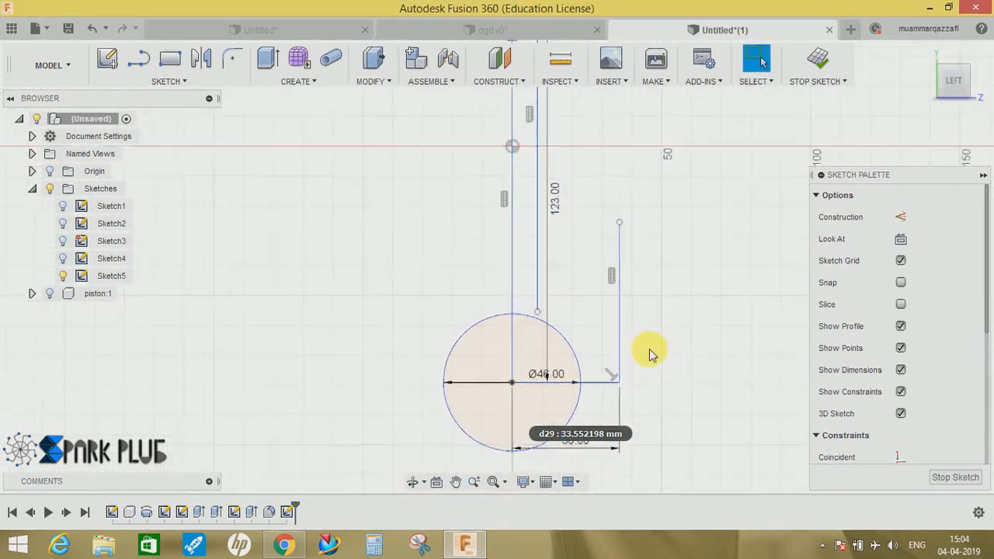
pyautogui.moveTo(643, 335)
pyautogui.mouseDown(button='middle')
pyautogui.moveTo(637, 290)
pyautogui.moveTo(627, 303)
pyautogui.mouseUp(button='middle')
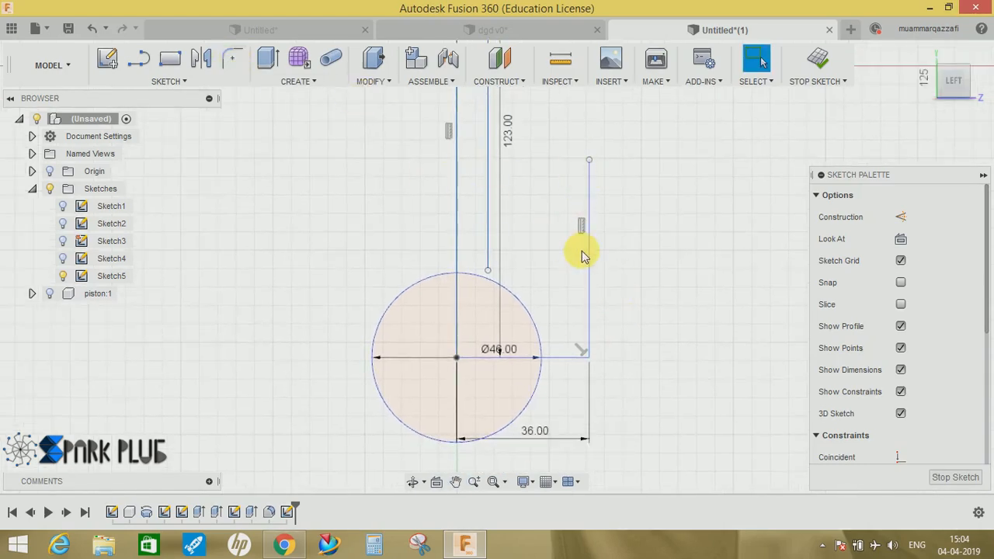
pyautogui.press('d')
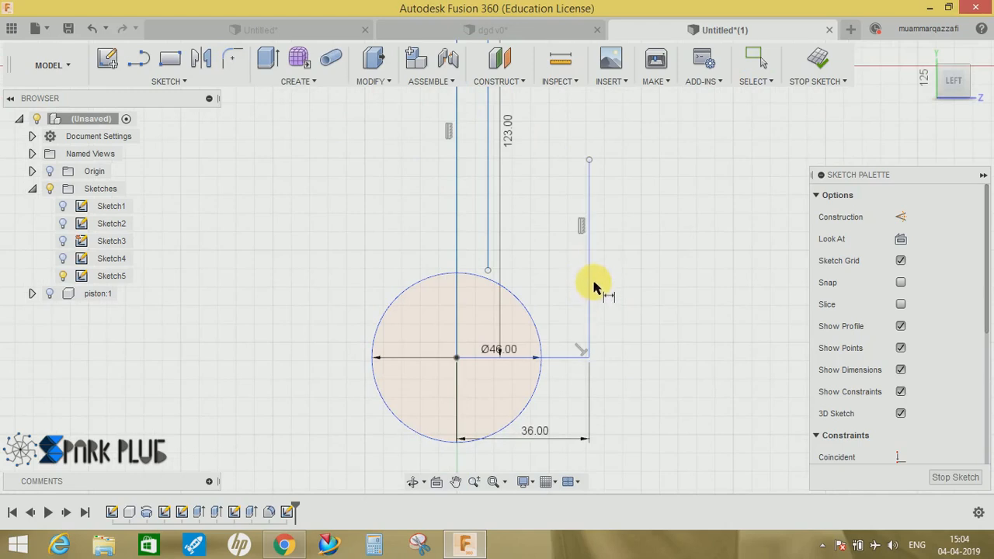
pyautogui.click(591, 282)
pyautogui.click(626, 275)
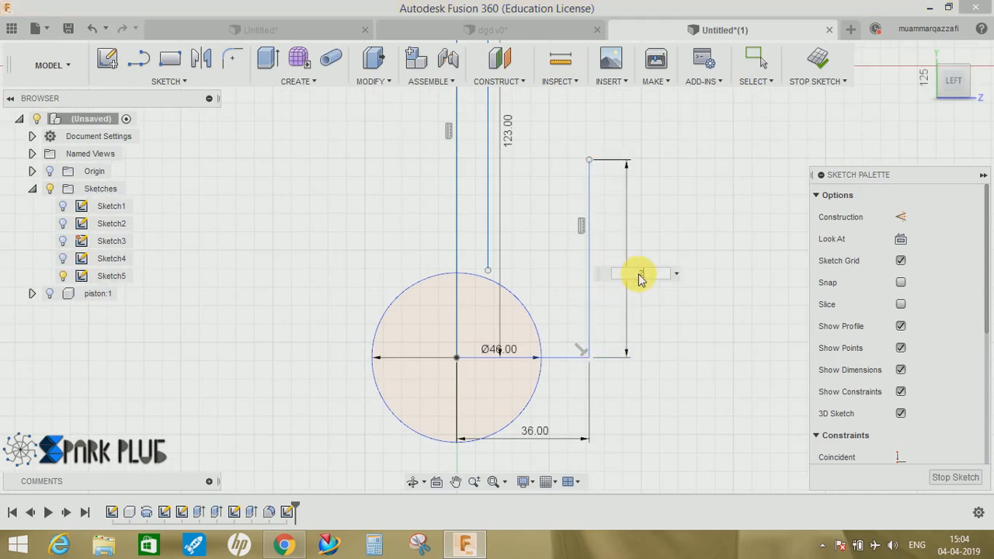
pyautogui.press('Return')
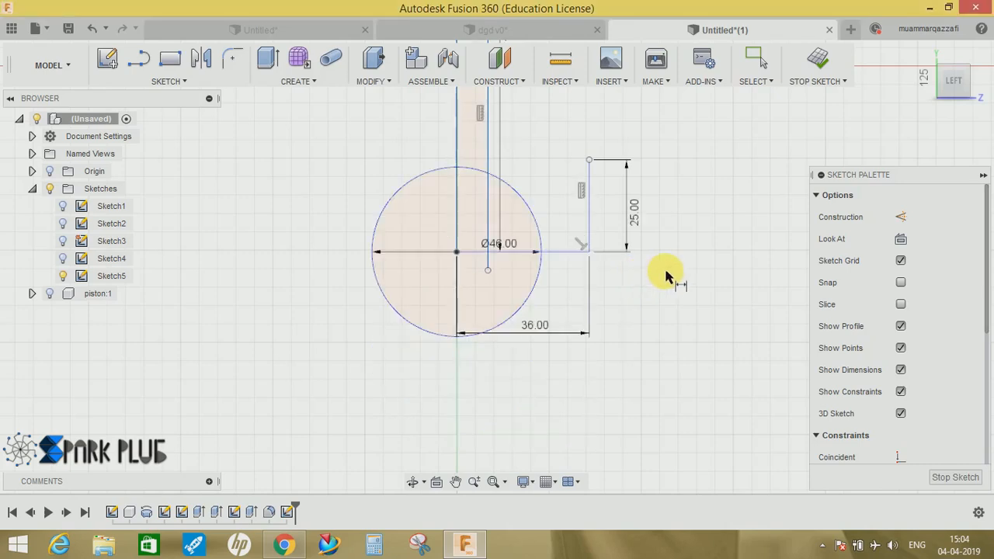
# Undo the last length change and fix the 46 mm circle's centre point in place
pyautogui.hotkey('ctrl', 'z')
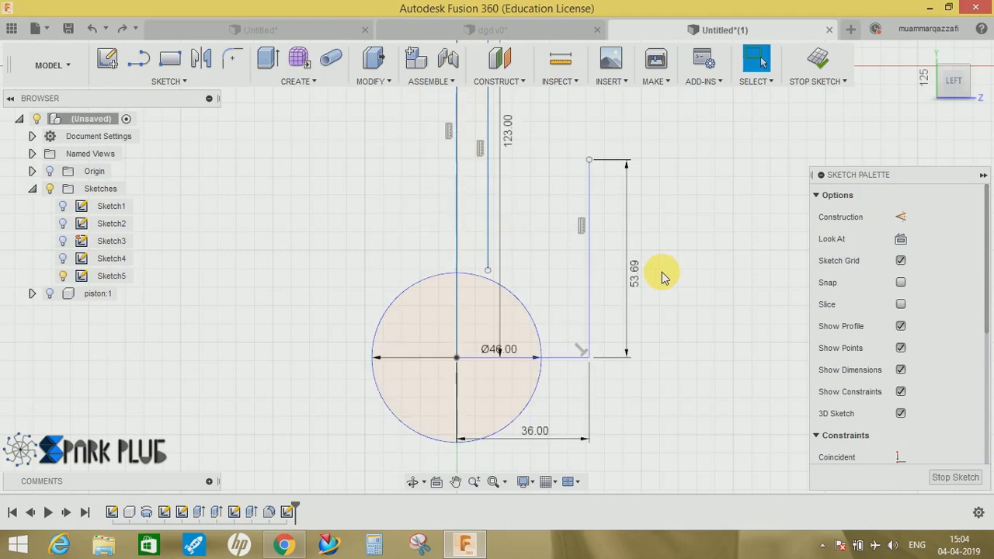
pyautogui.rightClick(456, 361)
pyautogui.click(440, 436)
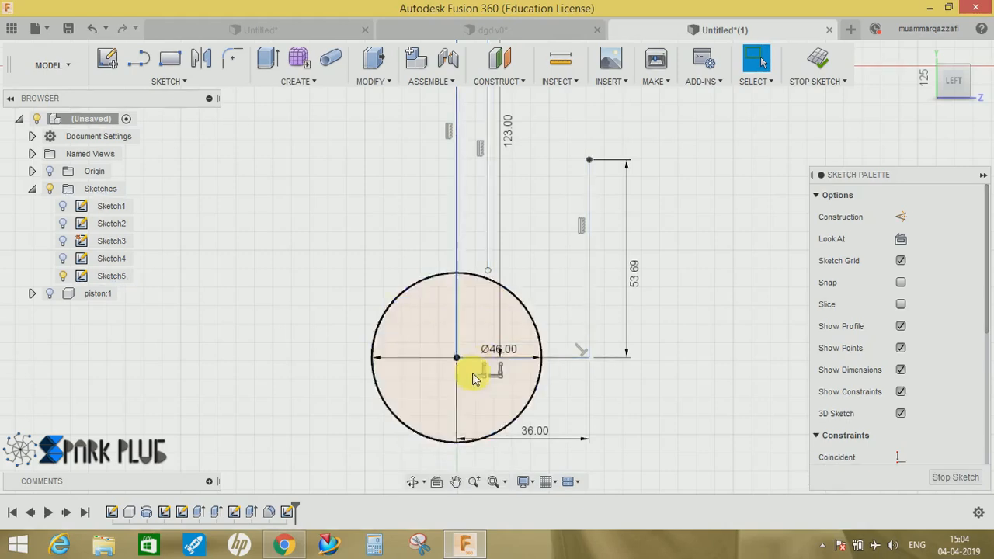
pyautogui.scroll(-5, 476, 378)
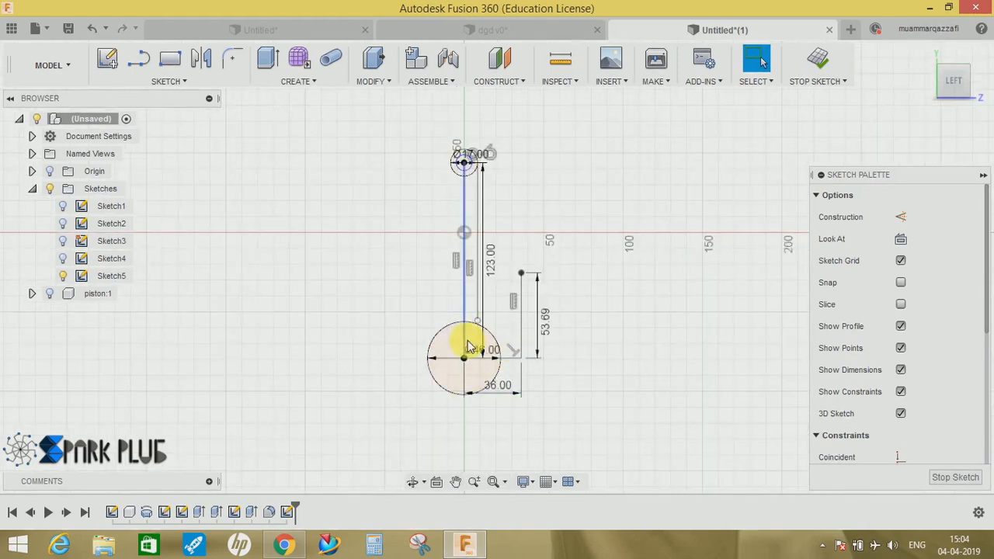
pyautogui.scroll(3, 468, 348)
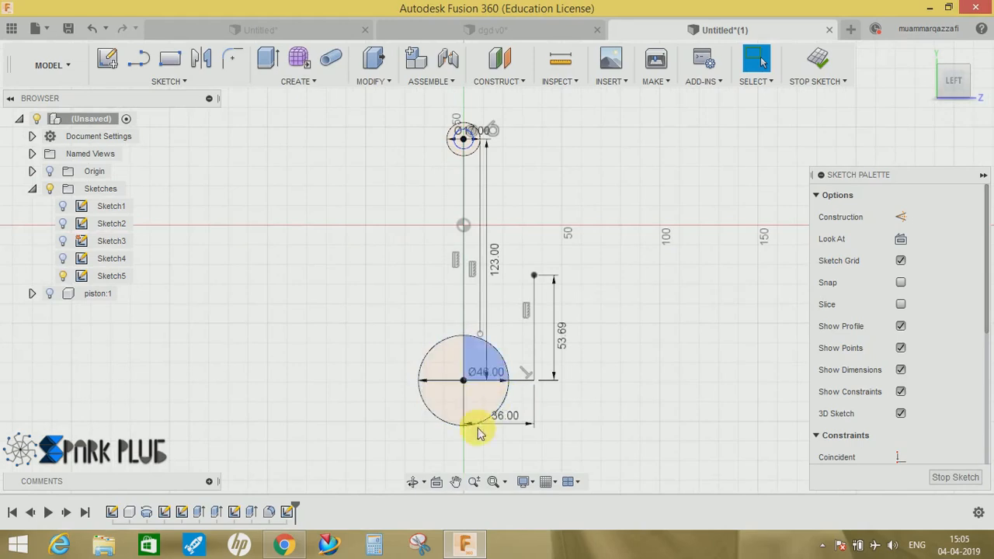
# Set the outer vertical line's length to 25 mm
pyautogui.doubleClick(567, 334)
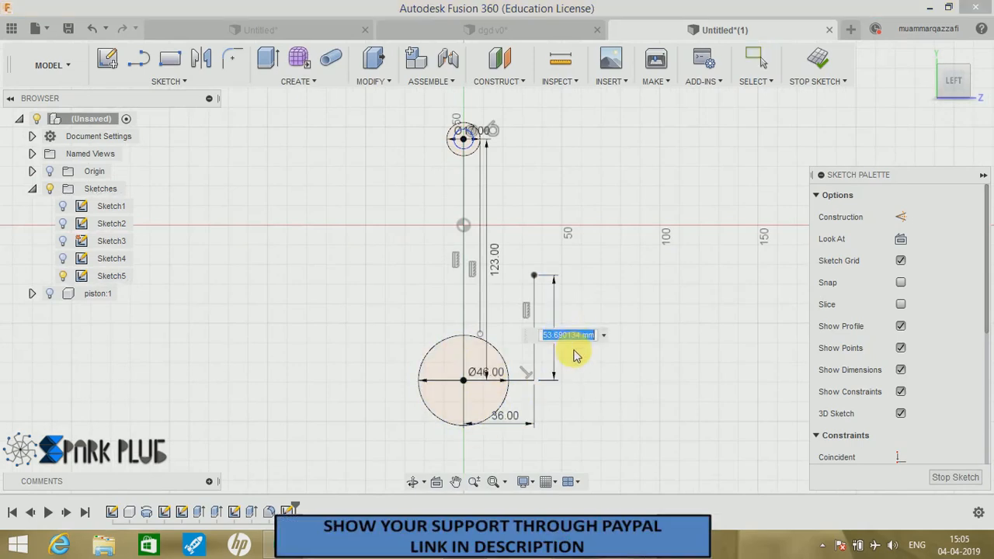
pyautogui.write('25')
pyautogui.press('Return')
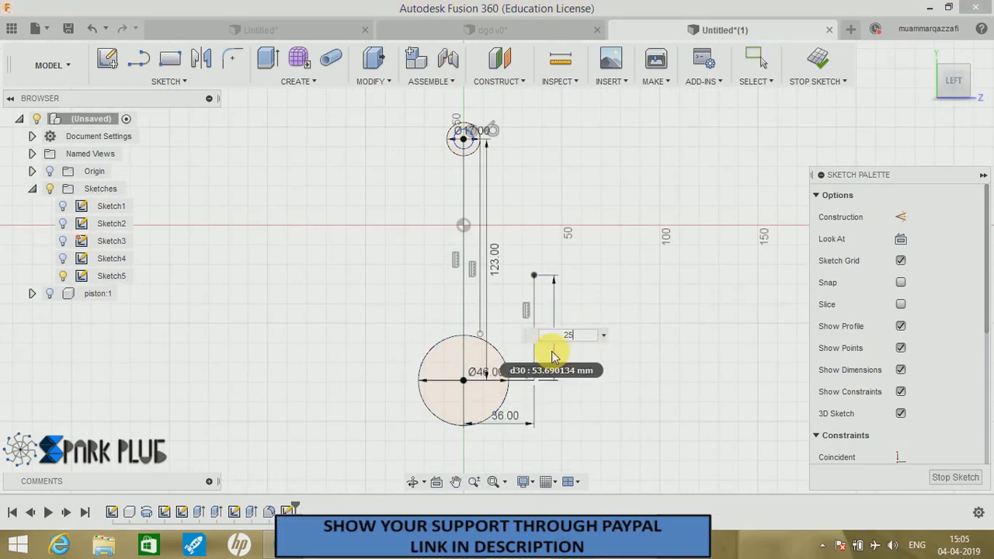
pyautogui.scroll(2, 551, 358)
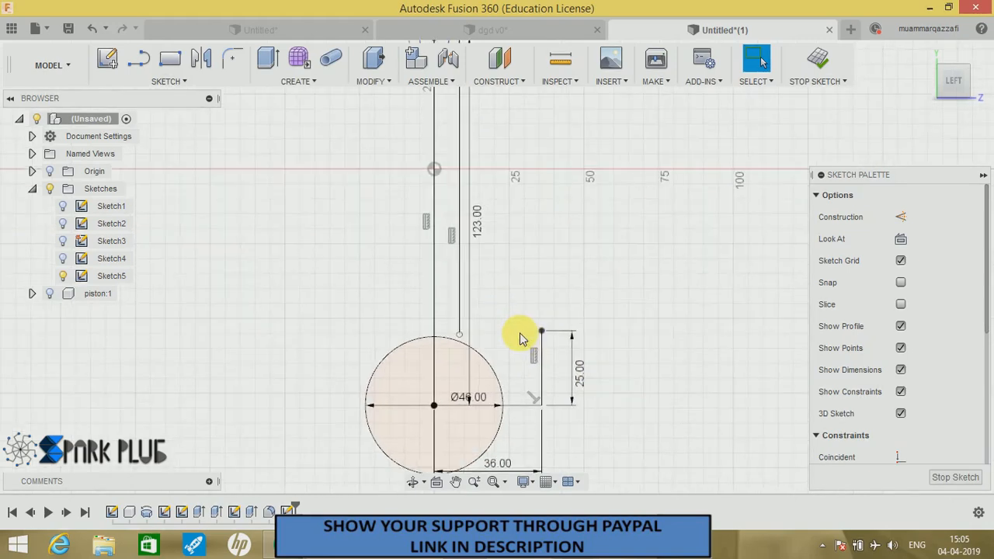
# Draw a horizontal line from the upper end of the 25 mm outer line across the rod's vertical side line
pyautogui.press('l')
pyautogui.click(541, 332)
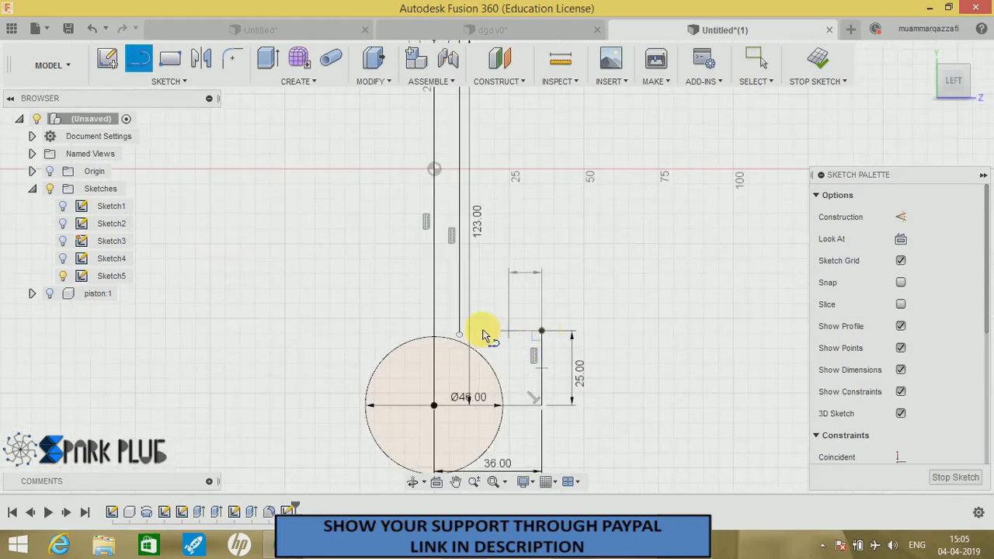
pyautogui.click(448, 333)
pyautogui.press('Escape')
# Trim the overhanging ends where the horizontal line crosses the rod's vertical side line
pyautogui.scroll(4, 455, 345)
pyautogui.press('t')
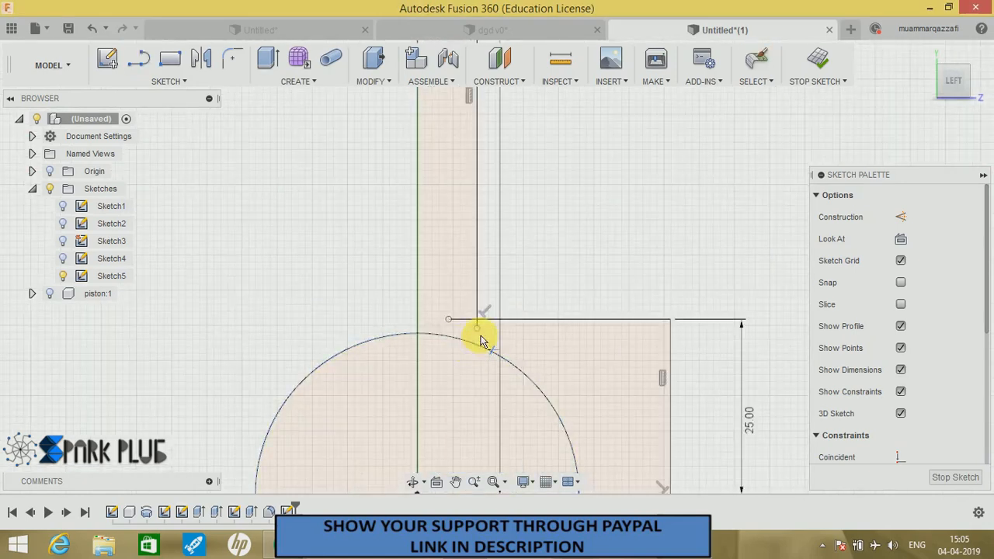
pyautogui.scroll(3, 473, 319)
pyautogui.click(458, 311)
pyautogui.scroll(-4, 554, 284)
pyautogui.press('Escape')
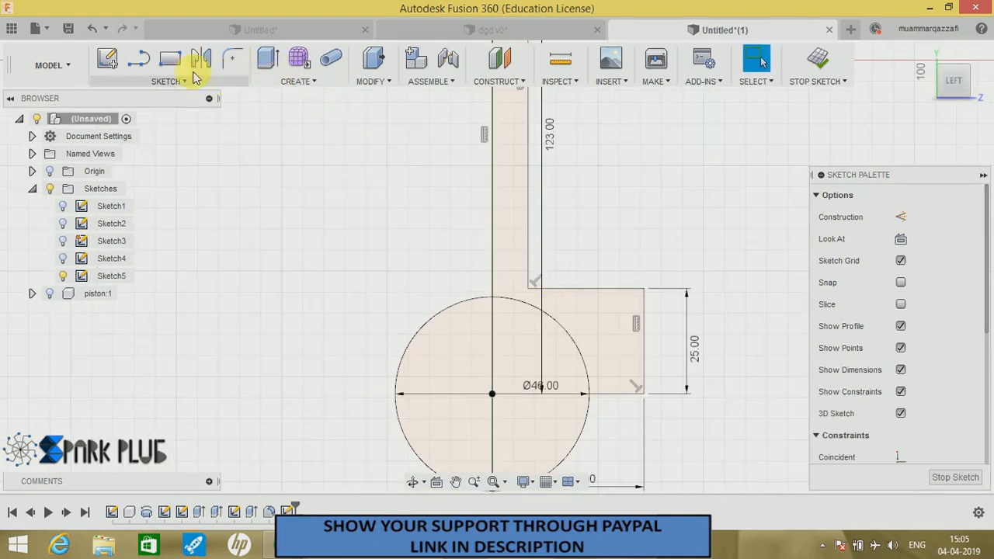
# Fillet the corner between the rod's vertical side line and the horizontal shoulder line with a 25 mm radius
pyautogui.click(232, 58)
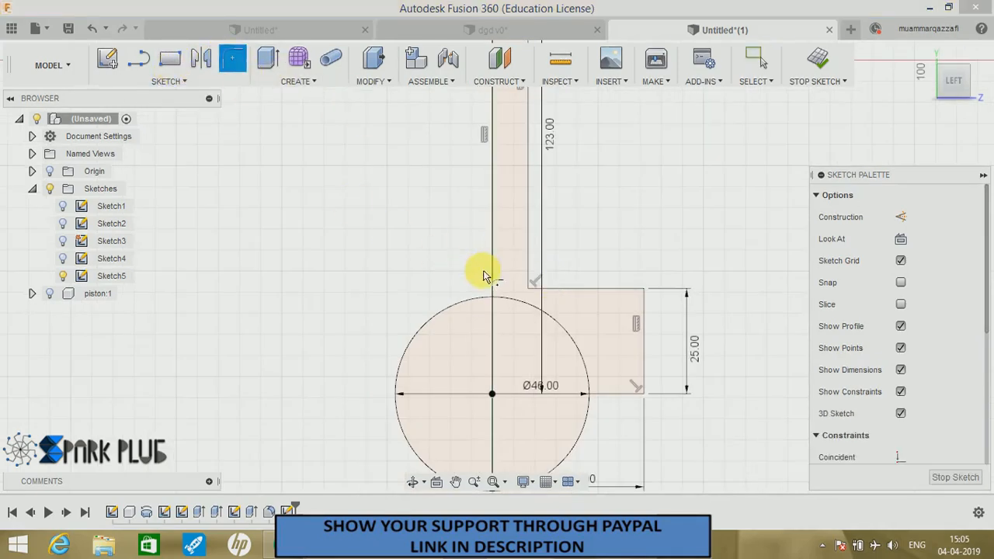
pyautogui.click(528, 264)
pyautogui.moveTo(531, 284); pyautogui.dragTo(564, 270)
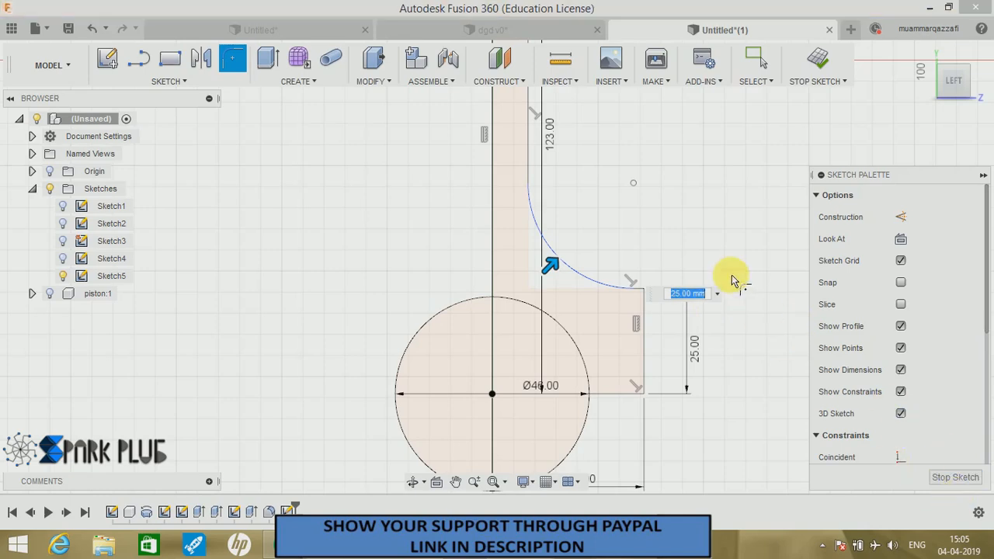
pyautogui.press('Return')
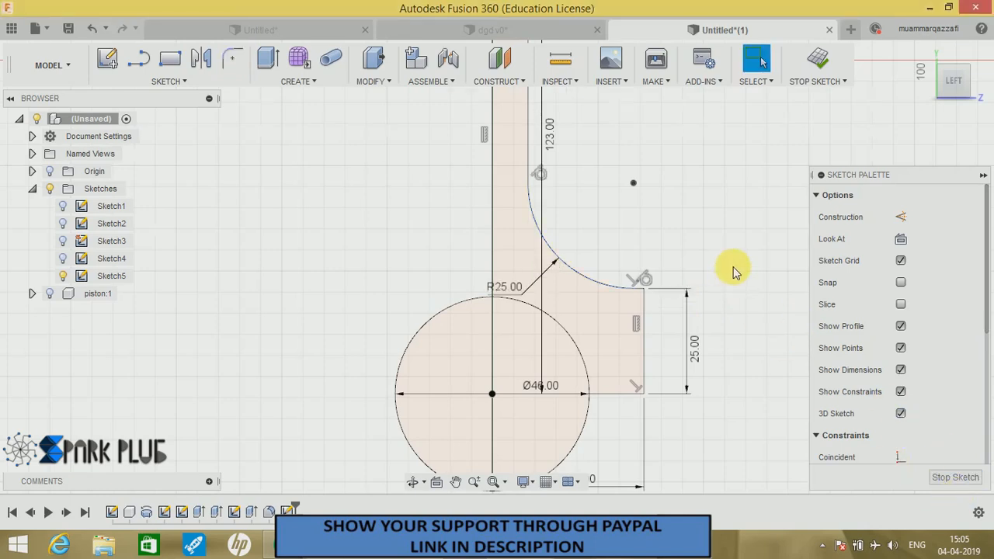
# Mirror the rod's side line, fillet arc, shoulder line, outer vertical line and horizontal centre line about the rod's vertical centre line
pyautogui.scroll(2, 734, 271)
pyautogui.scroll(-5, 717, 269)
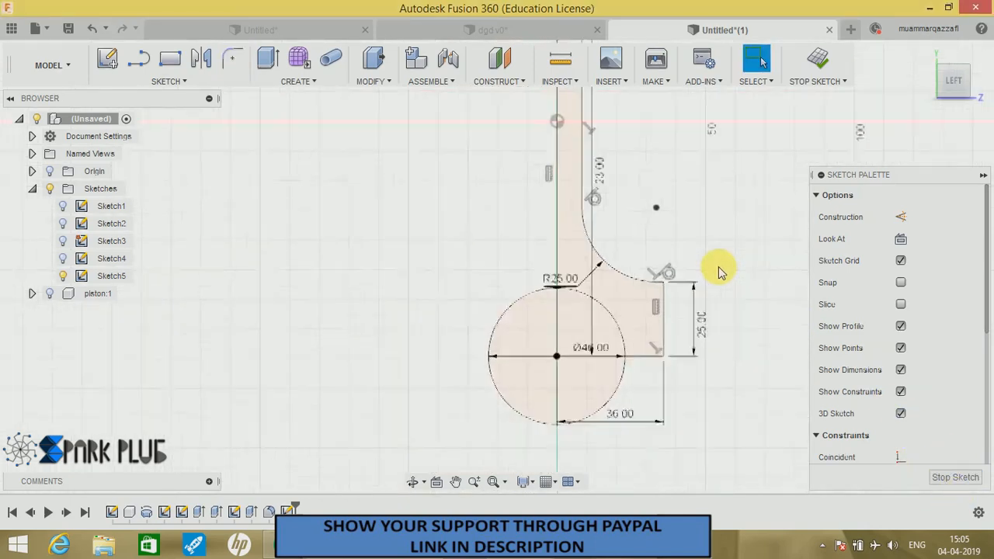
pyautogui.click(201, 59)
pyautogui.moveTo(473, 202); pyautogui.dragTo(482, 365, button='middle')
pyautogui.click(533, 273)
pyautogui.moveTo(564, 288); pyautogui.dragTo(564, 160, button='middle')
pyautogui.click(542, 317)
pyautogui.scroll(1, 601, 362)
pyautogui.scroll(4, 601, 365)
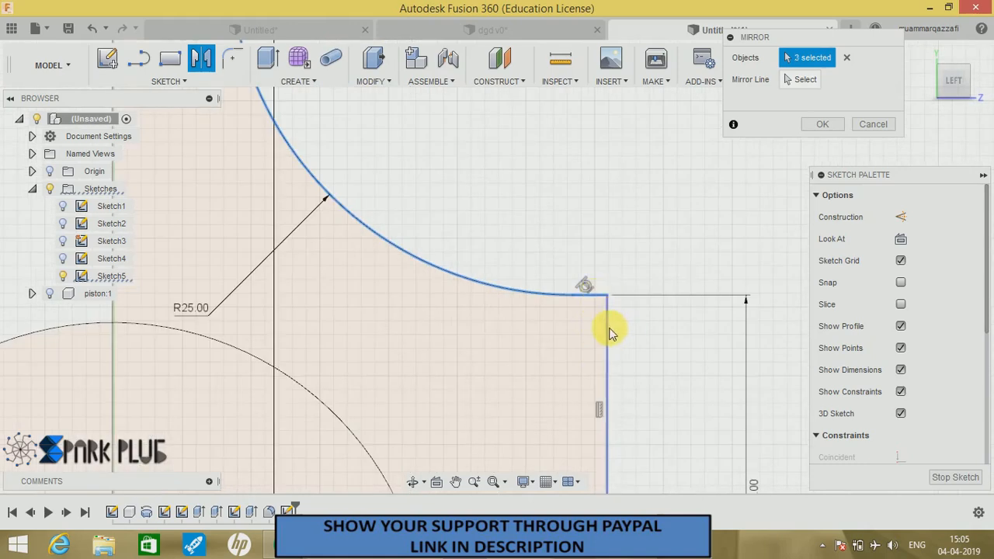
pyautogui.scroll(-5, 583, 338)
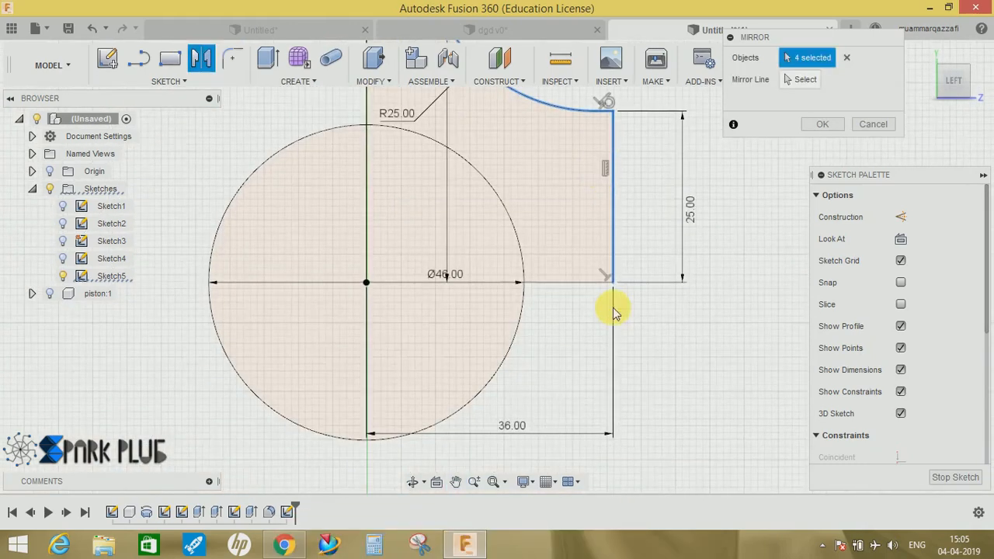
pyautogui.click(576, 288)
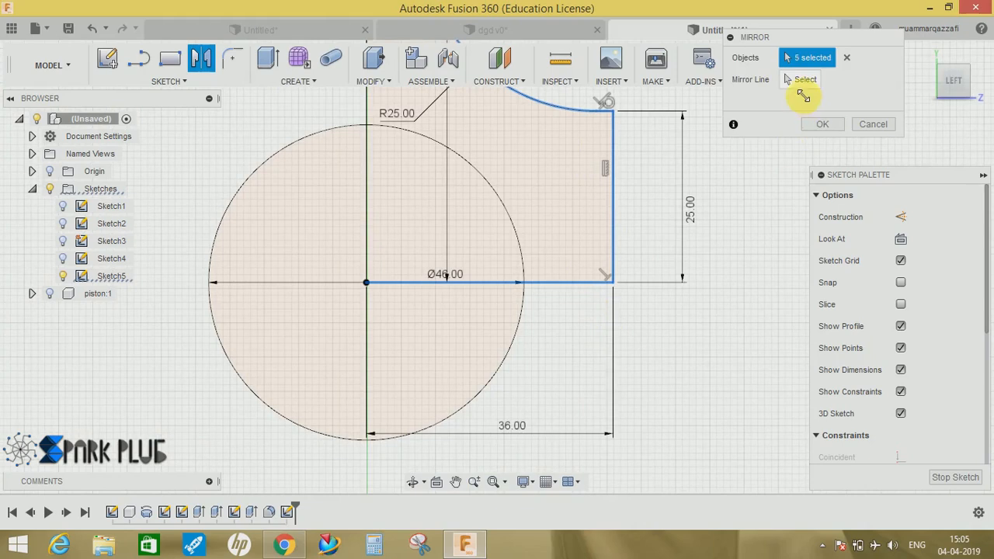
pyautogui.click(801, 81)
pyautogui.click(369, 163)
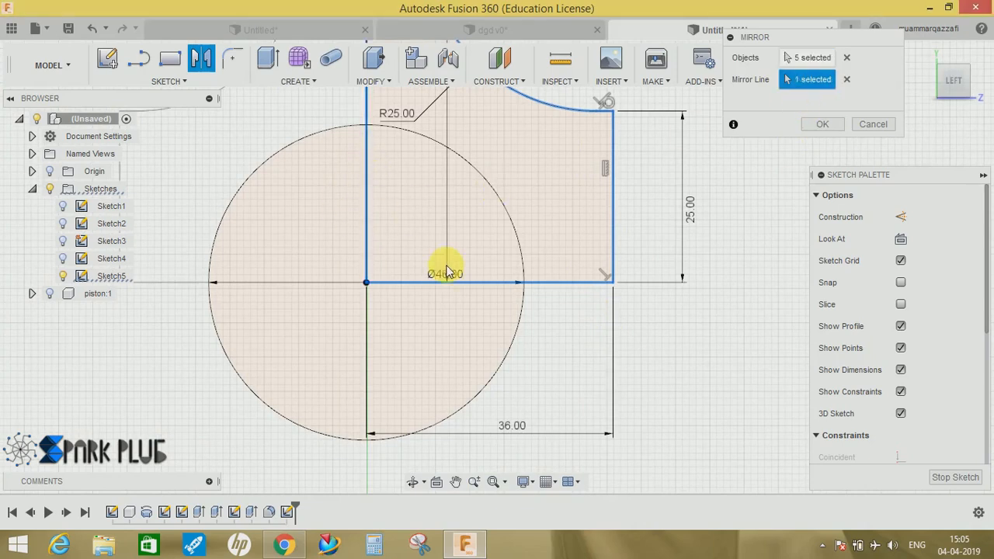
pyautogui.scroll(-5, 444, 264)
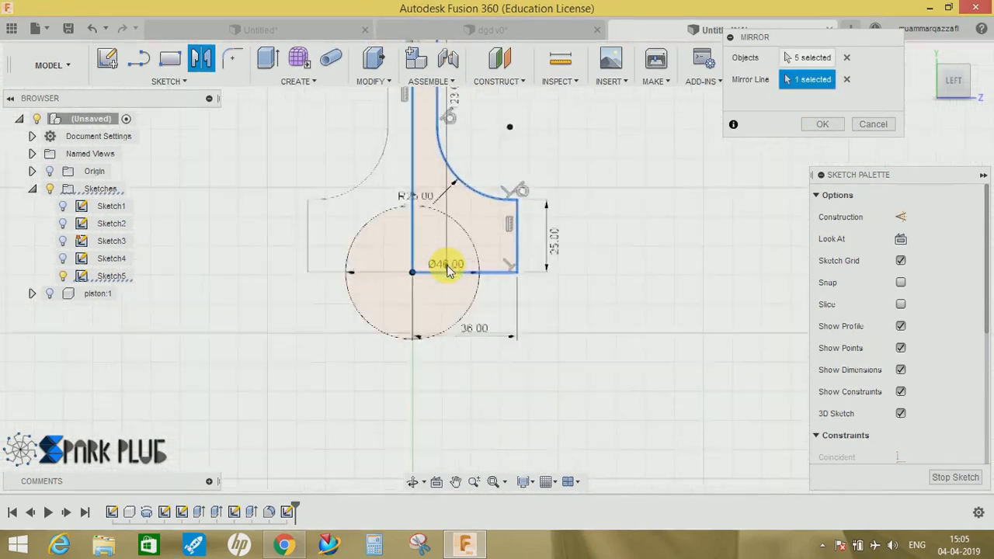
pyautogui.click(816, 125)
# Mirror both outer vertical lines of the big end downward about the horizontal line through the 46 mm circle's centre
pyautogui.scroll(3, 648, 344)
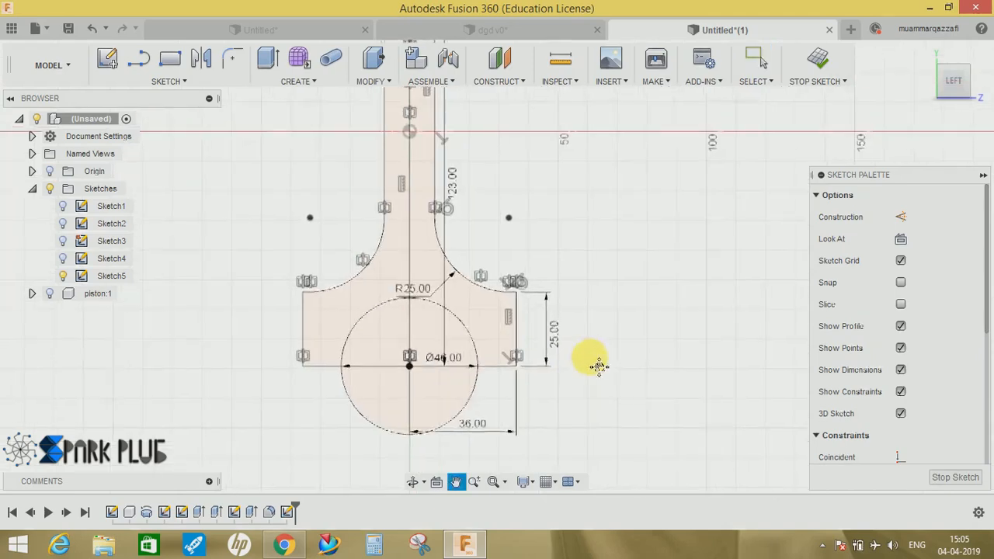
pyautogui.moveTo(595, 362); pyautogui.dragTo(599, 317, button='middle')
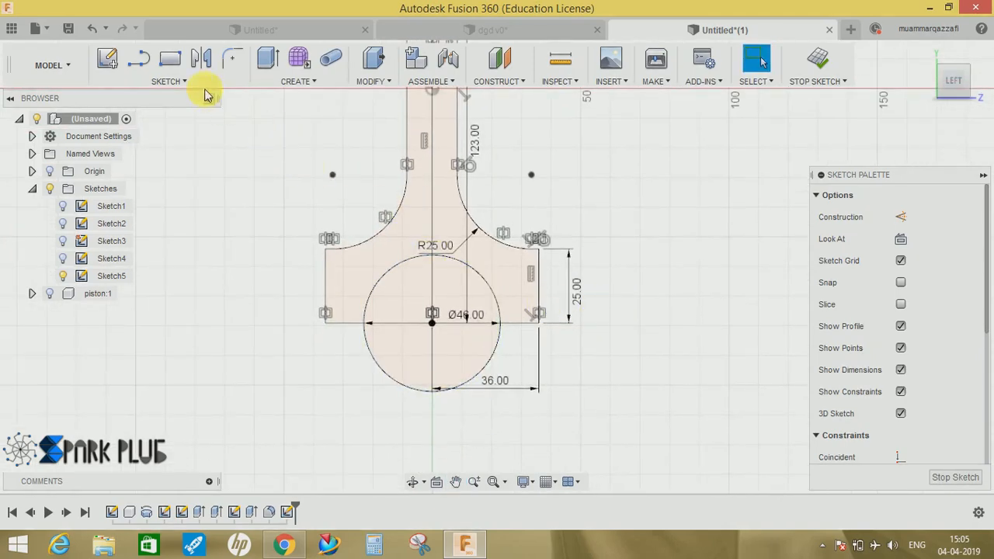
pyautogui.click(199, 63)
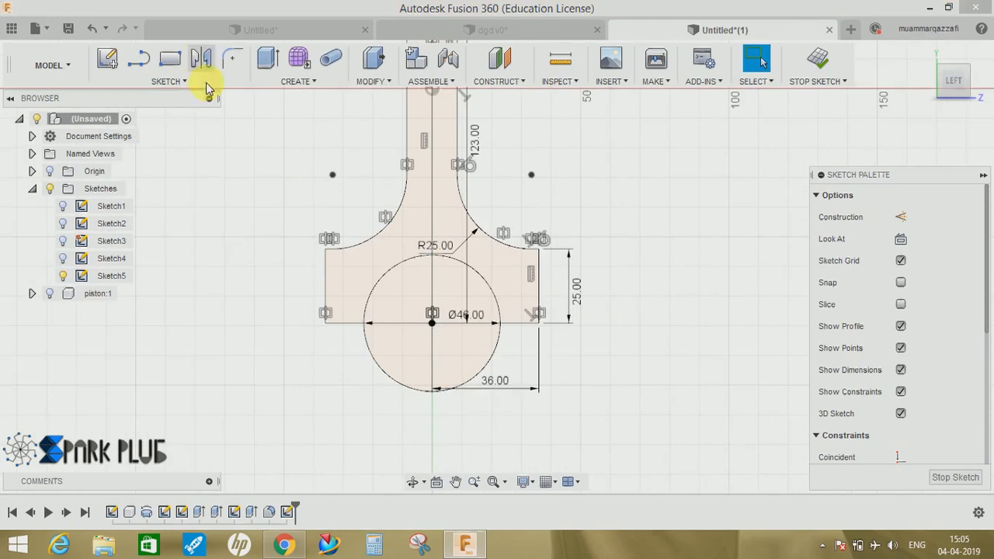
pyautogui.click(325, 281)
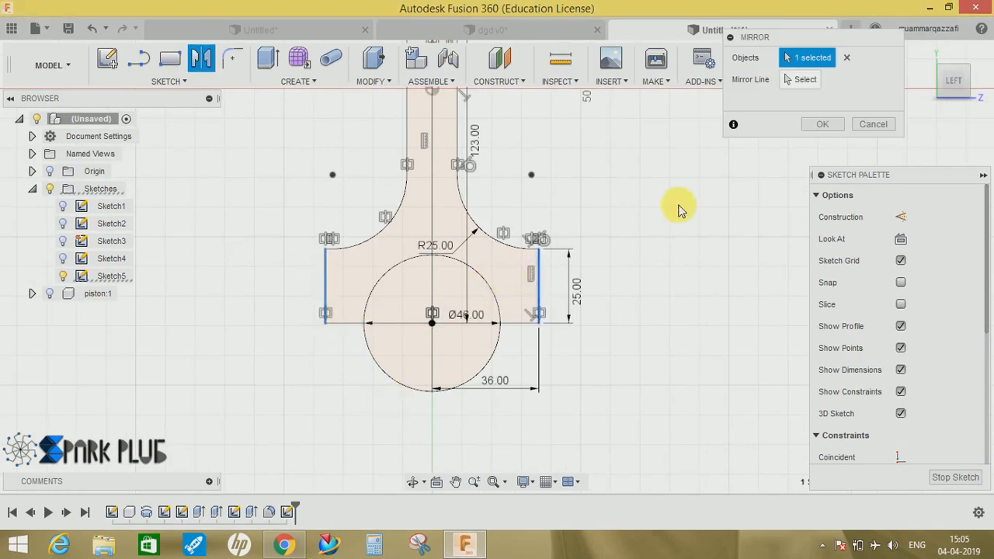
pyautogui.click(806, 81)
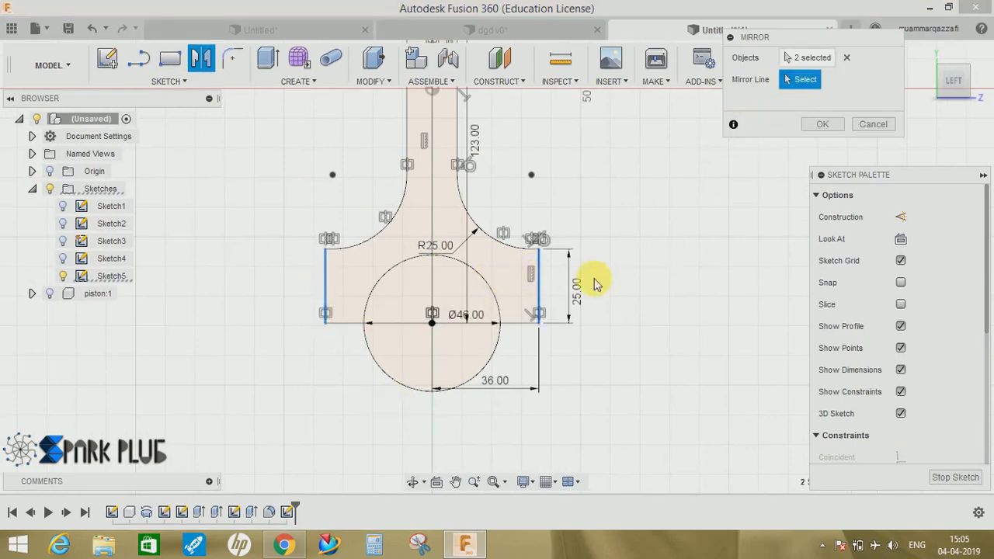
pyautogui.click(508, 325)
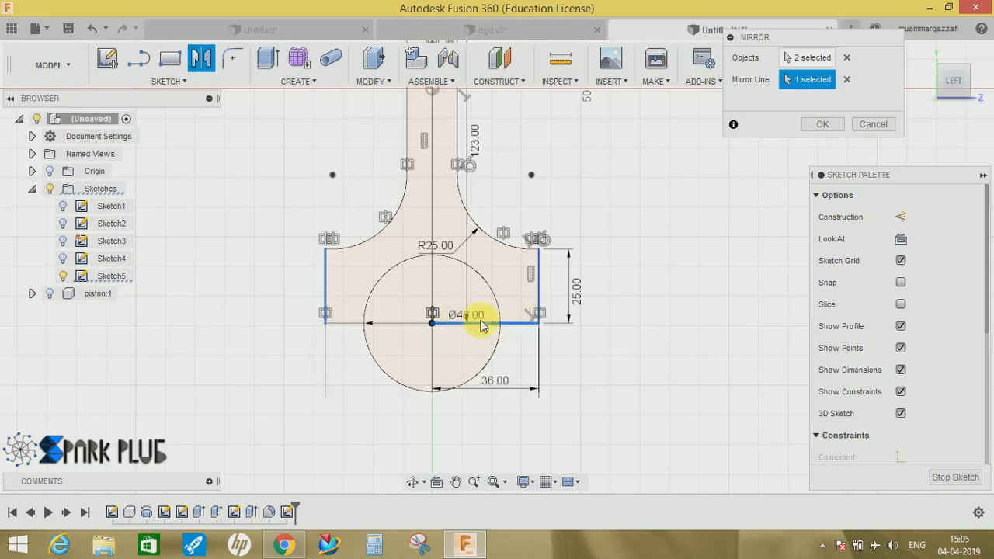
pyautogui.click(824, 128)
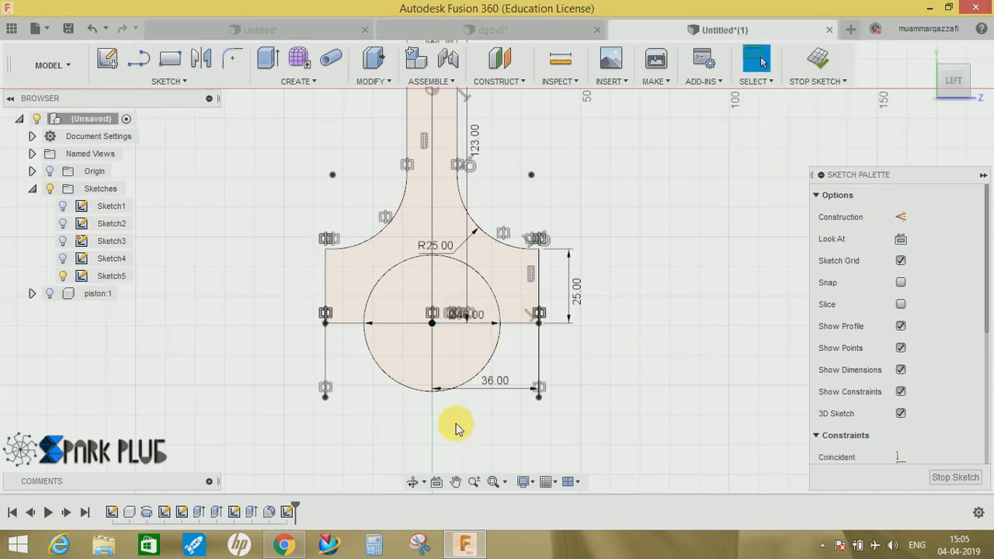
# Close the underside of the big end with a 72 mm horizontal line between the lower ends of the mirrored lines
pyautogui.scroll(3, 456, 423)
pyautogui.press('l')
pyautogui.click(236, 379)
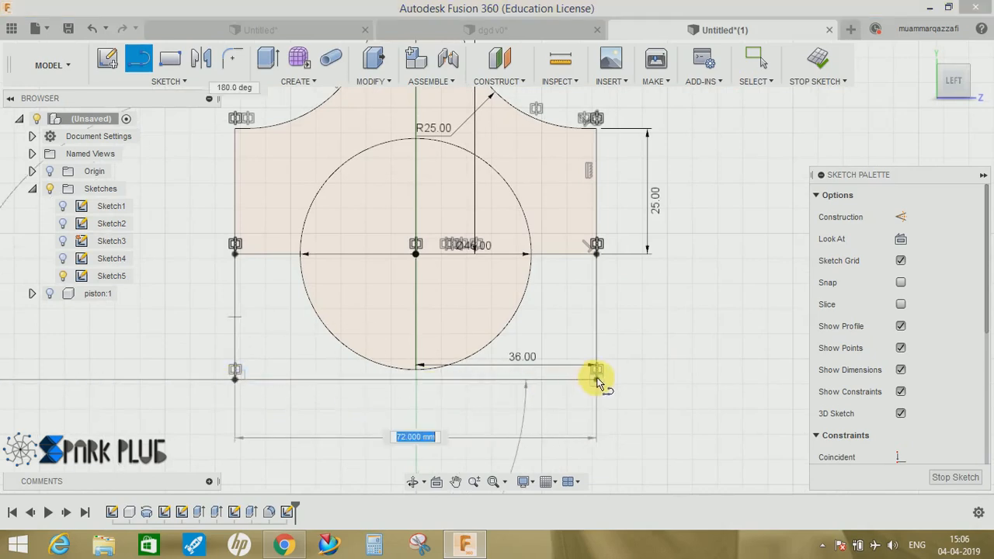
pyautogui.click(596, 379)
pyautogui.press('Escape')
# Examine the rod profile from the big end up to the small end for closed regions
pyautogui.click(450, 337)
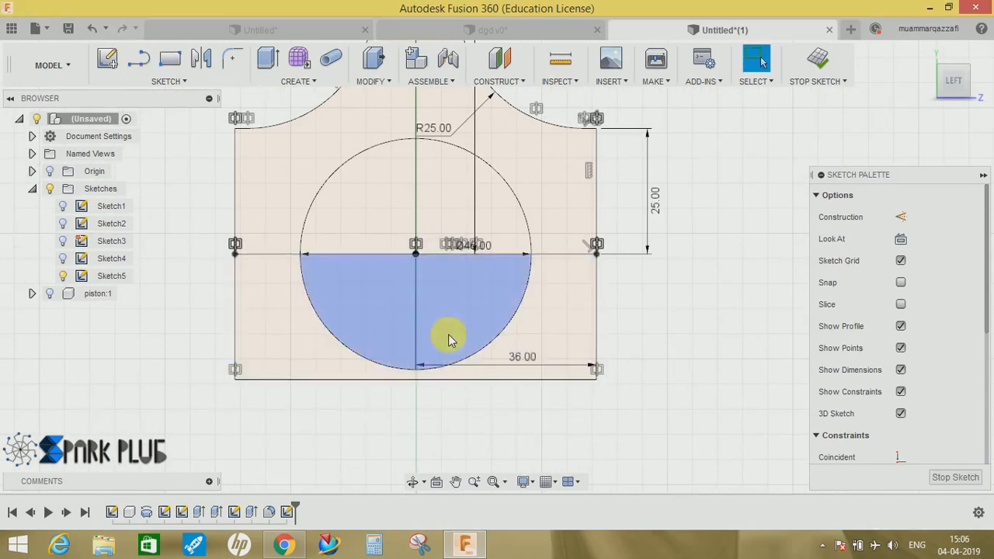
pyautogui.scroll(-4, 453, 334)
pyautogui.moveTo(469, 341); pyautogui.dragTo(507, 421, button='middle')
pyautogui.moveTo(549, 286); pyautogui.dragTo(558, 348, button='middle')
pyautogui.scroll(-3, 517, 234)
pyautogui.scroll(3, 518, 234)
pyautogui.scroll(5, 521, 241)
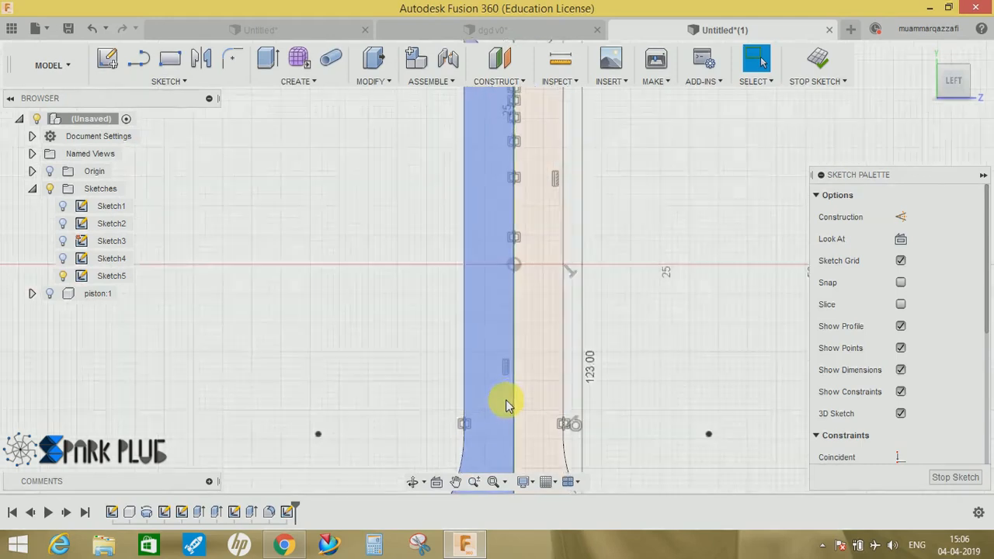
pyautogui.scroll(-2, 506, 399)
pyautogui.moveTo(505, 399); pyautogui.dragTo(522, 198, button='middle')
pyautogui.moveTo(512, 141); pyautogui.dragTo(517, 292, button='middle')
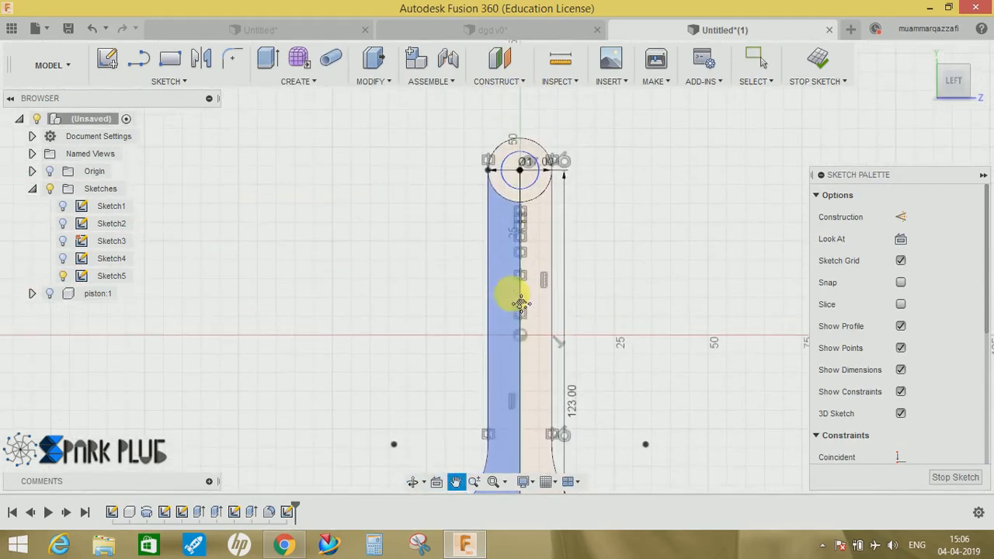
pyautogui.moveTo(543, 255); pyautogui.dragTo(533, 344, button='middle')
pyautogui.scroll(4, 532, 339)
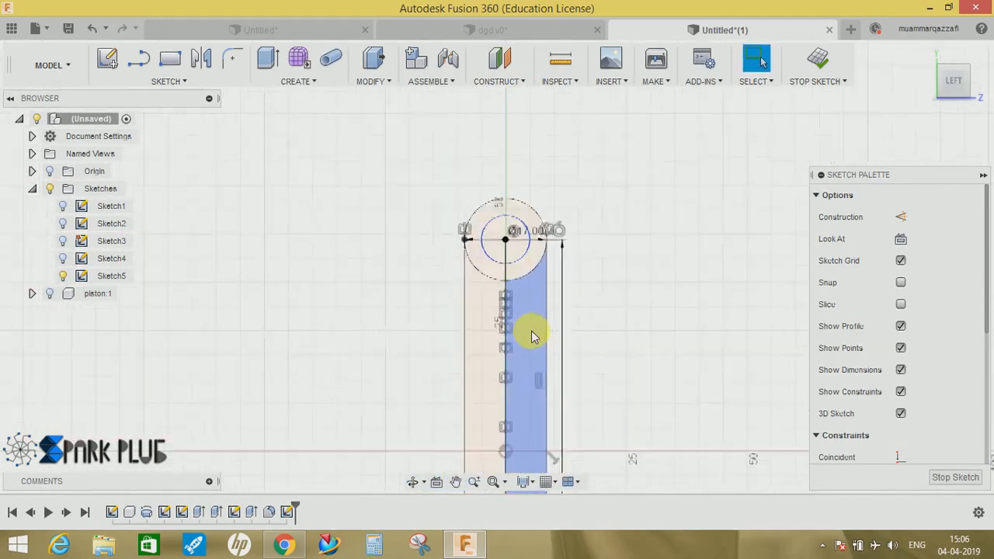
# Offset the rod's vertical centre line by 4.6 mm towards the dimensioned side of the rod
pyautogui.click(190, 82)
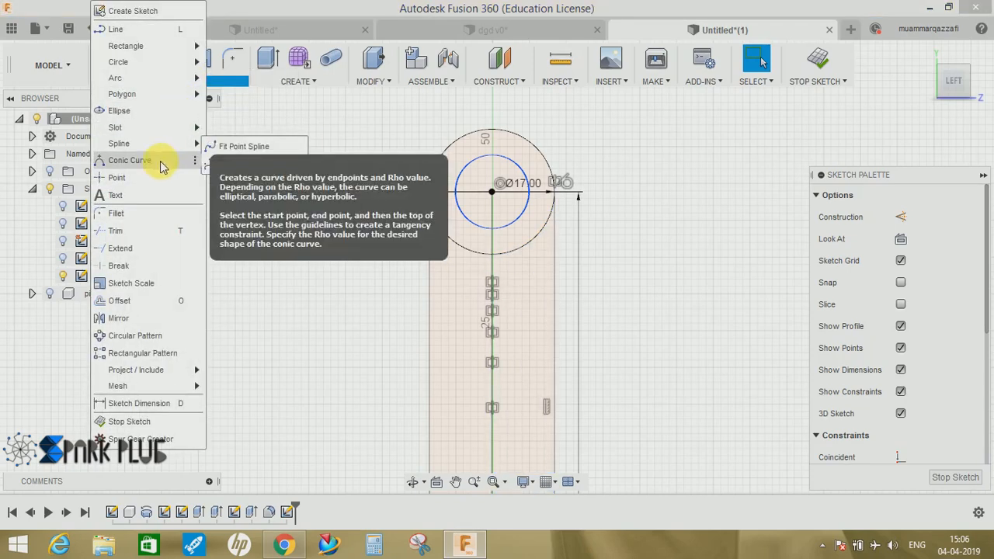
pyautogui.click(120, 301)
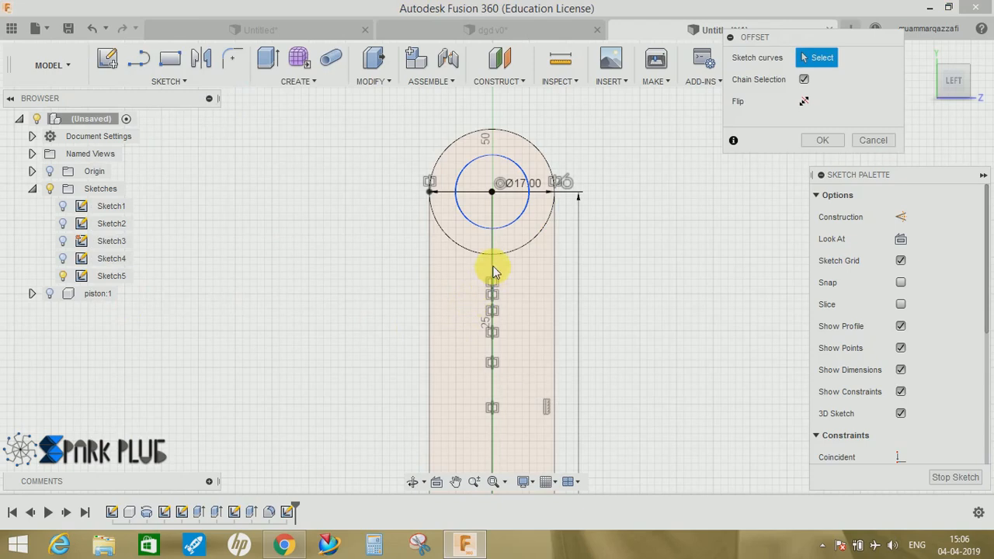
pyautogui.click(490, 267)
pyautogui.moveTo(504, 272); pyautogui.dragTo(510, 268)
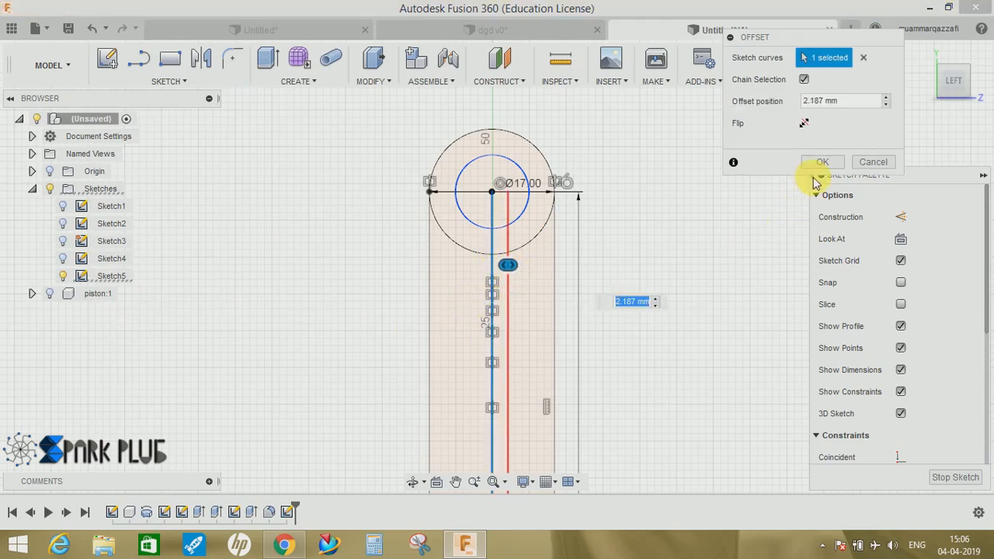
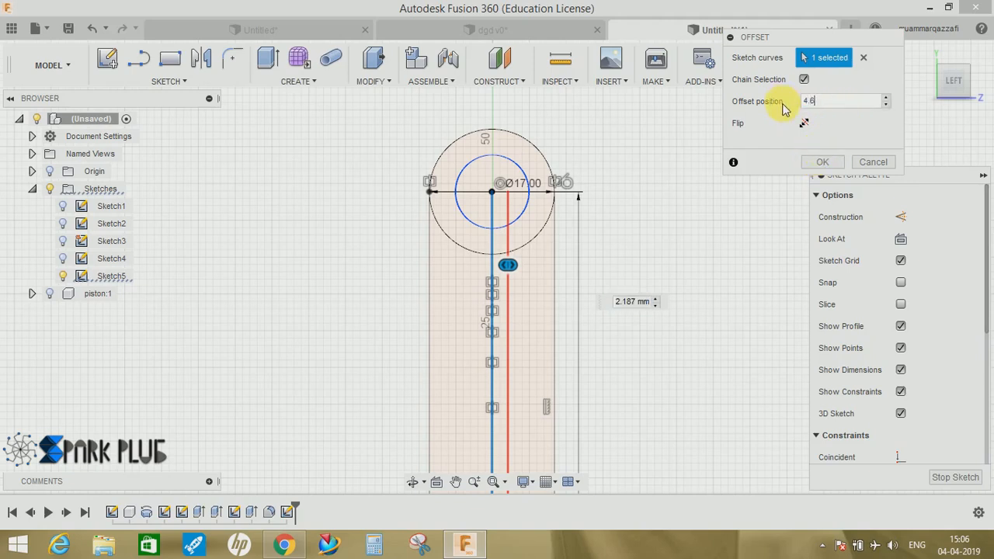
pyautogui.write('4.6')
pyautogui.press('Return')
# Mirror the 4.6 mm offset line about the rod's vertical centre line
pyautogui.moveTo(650, 246); pyautogui.dragTo(672, 232, button='middle')
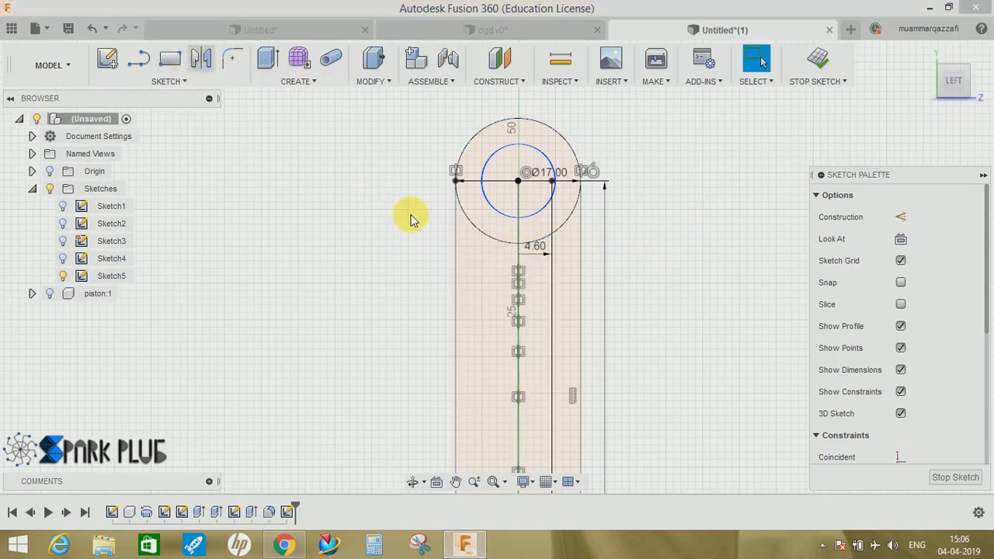
pyautogui.click(552, 276)
pyautogui.click(808, 80)
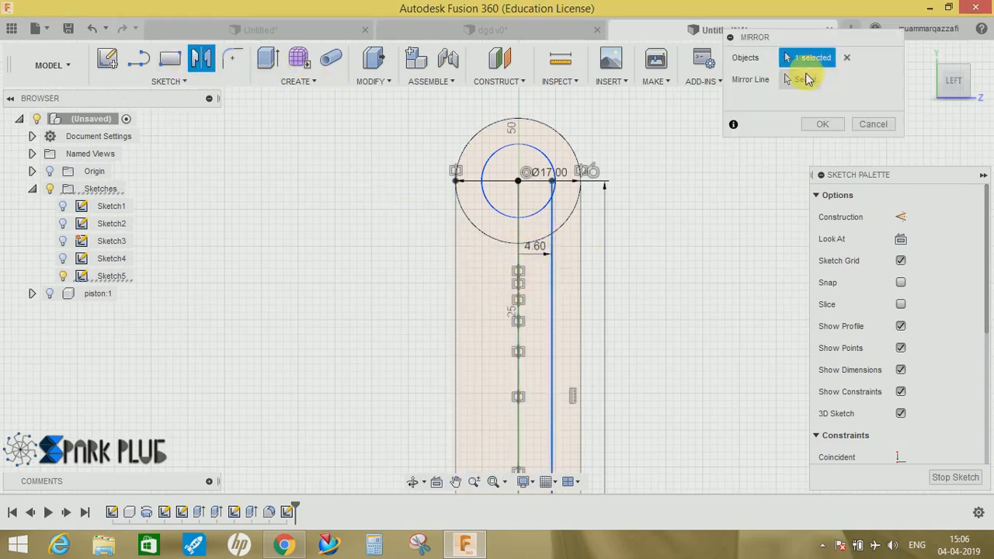
pyautogui.click(519, 211)
pyautogui.click(819, 126)
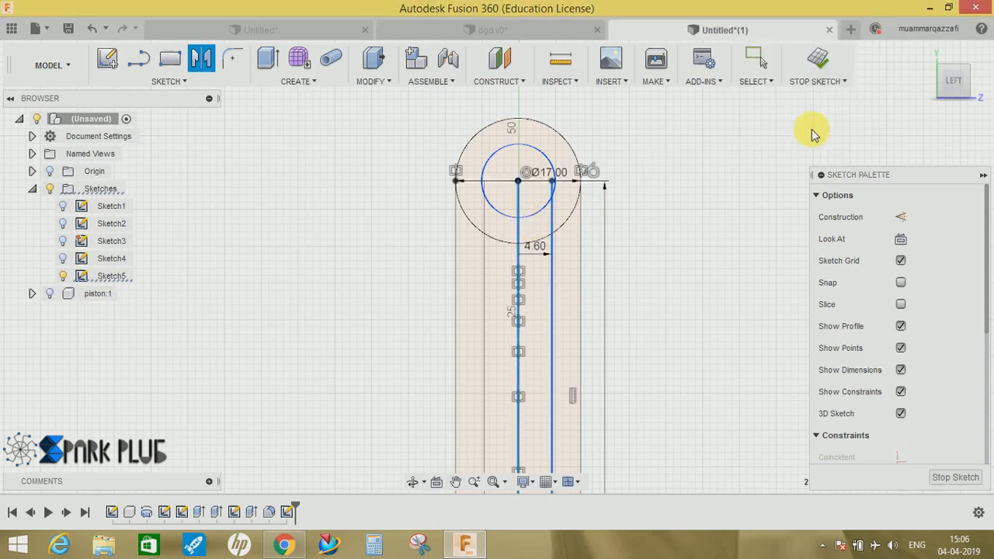
# Draw a circle centred on the rod's centre line just below the 17 mm circle, reaching out to touch the two offset lines
pyautogui.moveTo(547, 265)
pyautogui.mouseDown(button='middle')
pyautogui.moveTo(566, 201)
pyautogui.moveTo(541, 347)
pyautogui.mouseUp(button='middle')
pyautogui.press('c')
pyautogui.scroll(3, 538, 228)
pyautogui.moveTo(551, 399); pyautogui.dragTo(551, 296, button='middle')
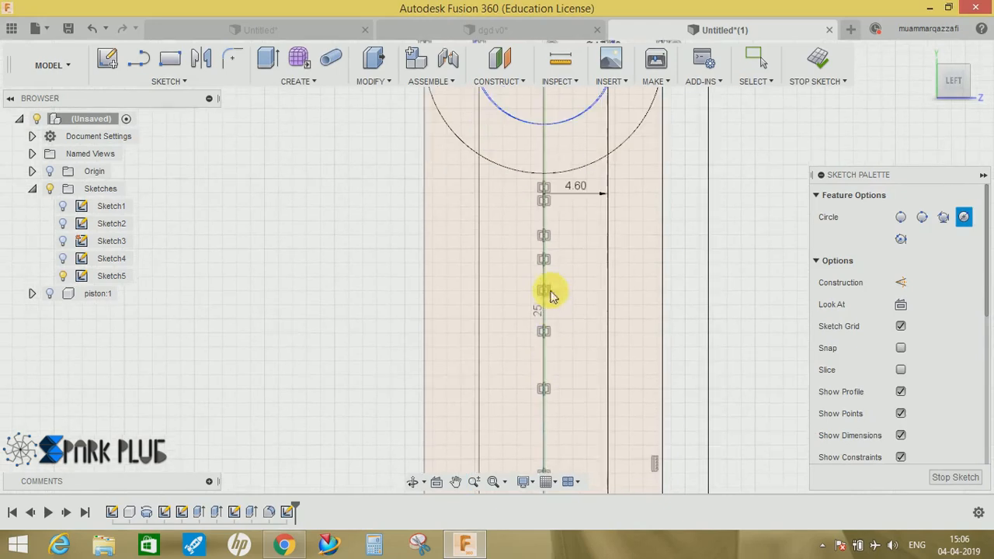
pyautogui.click(544, 277)
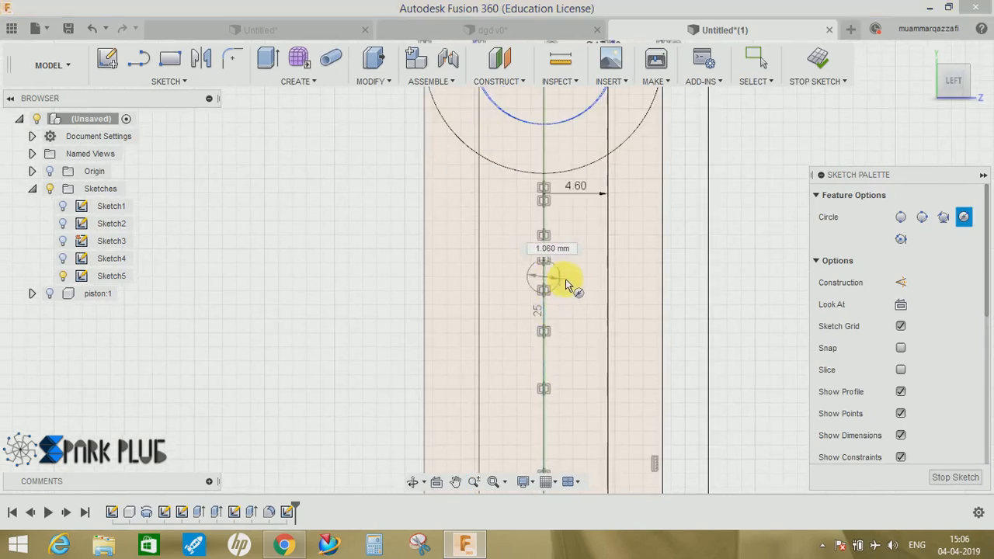
pyautogui.click(609, 284)
pyautogui.press('Escape')
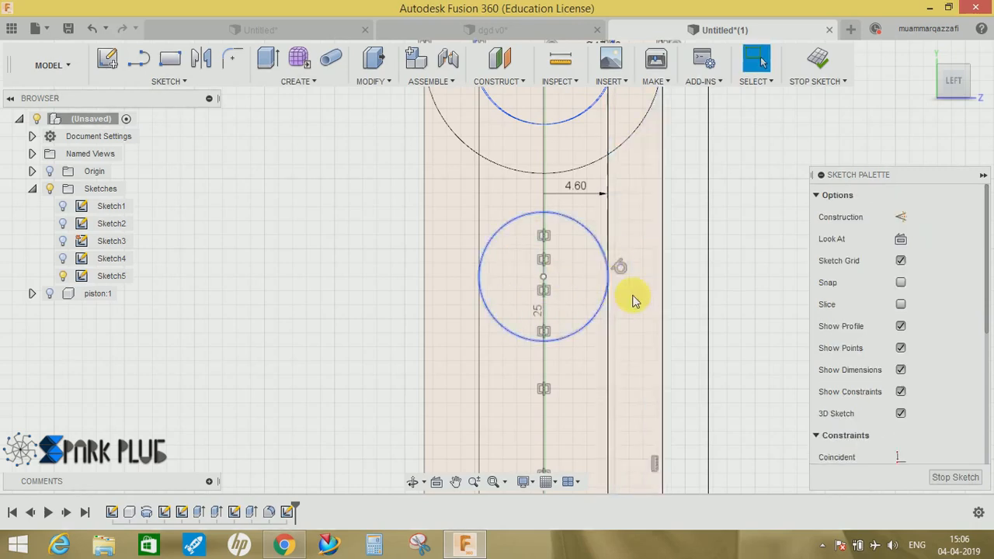
pyautogui.scroll(3, 572, 330)
pyautogui.scroll(-3, 572, 330)
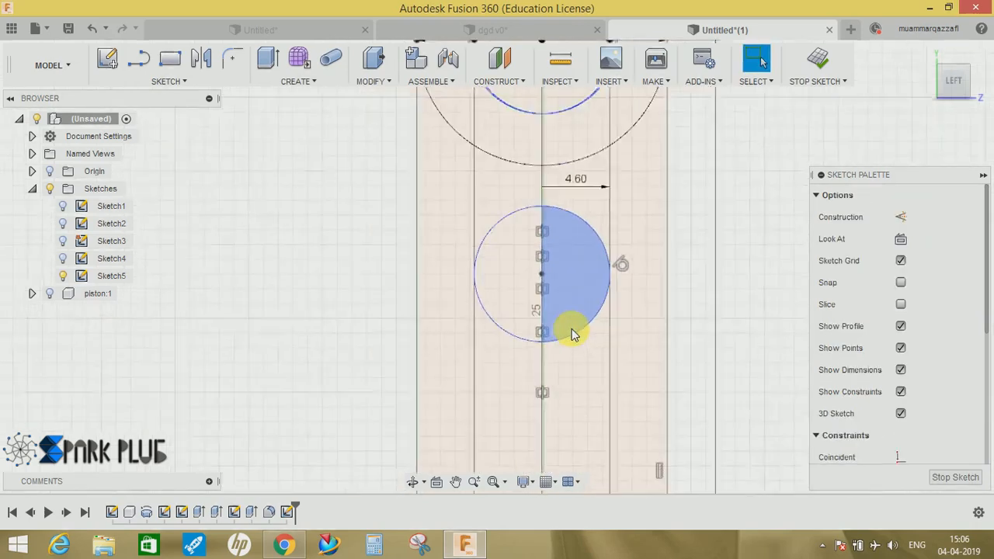
# Dimension the upper recess circle's centre 15 mm from the small end's centre
pyautogui.scroll(-2, 571, 329)
pyautogui.scroll(-1, 550, 215)
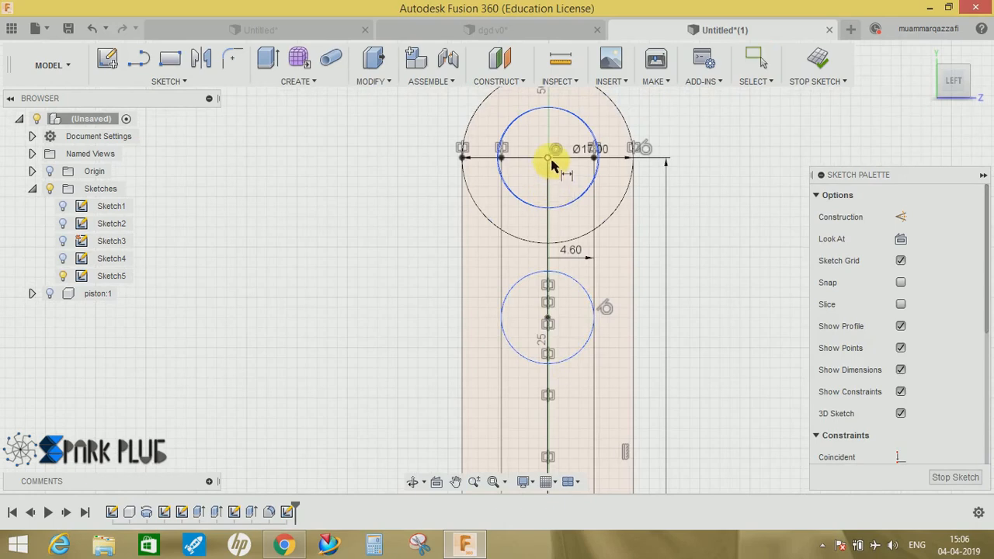
pyautogui.click(567, 308)
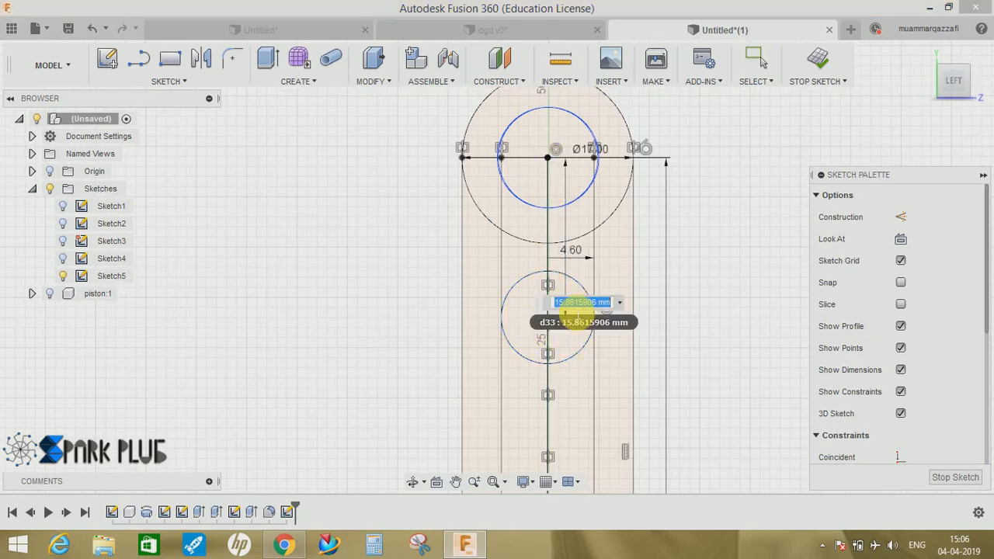
pyautogui.press('Return')
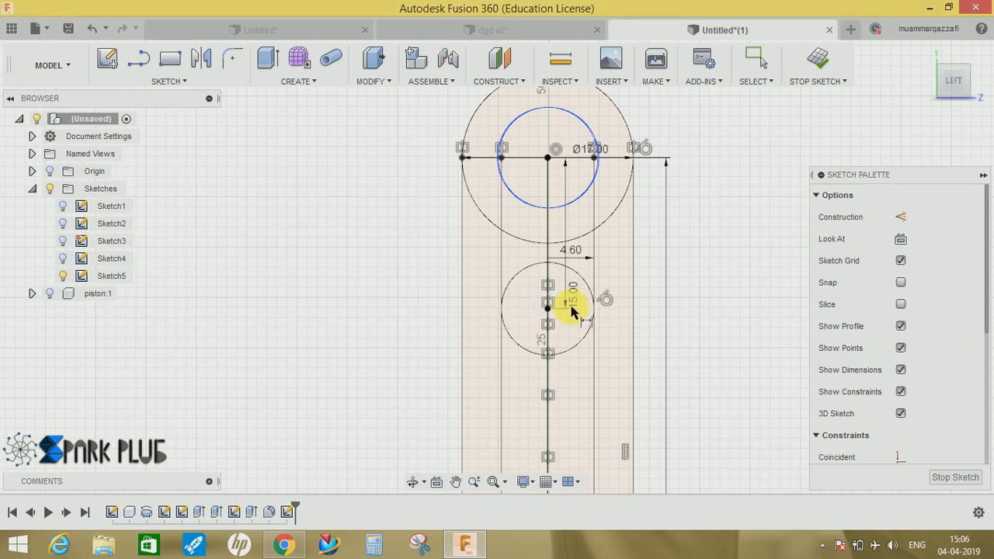
pyautogui.press('Escape')
# Draw a circle about 9.2 mm in diameter on the rod's centre line just above the 46 mm circle, touching both offset lines
pyautogui.scroll(3, 574, 368)
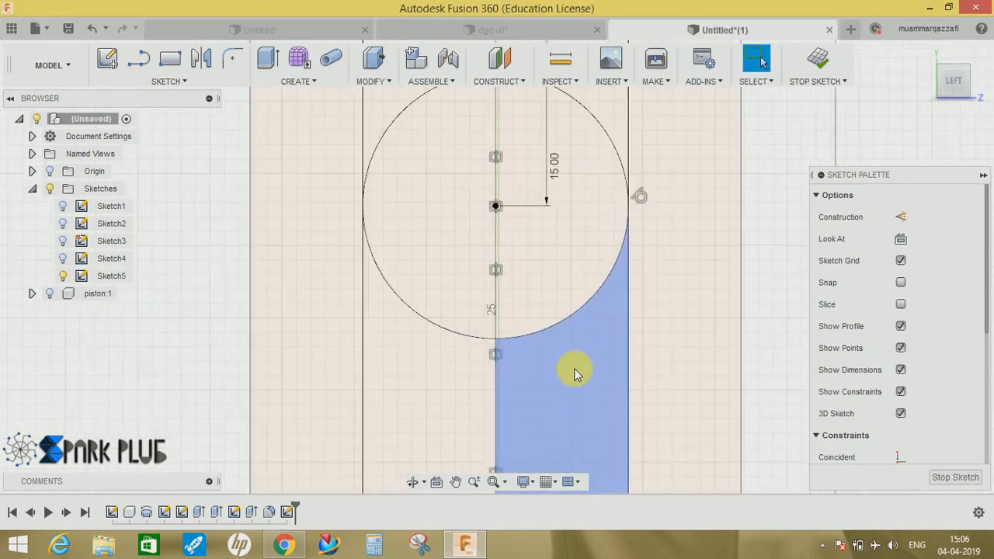
pyautogui.scroll(-4, 574, 368)
pyautogui.scroll(-4, 575, 379)
pyautogui.moveTo(575, 379); pyautogui.dragTo(564, 191, button='middle')
pyautogui.moveTo(561, 299); pyautogui.dragTo(570, 262, button='middle')
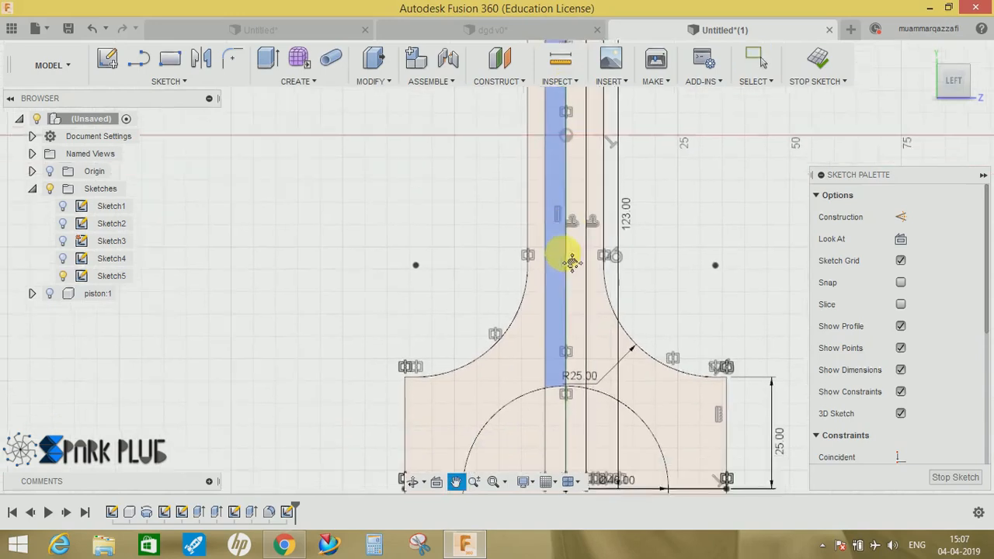
pyautogui.scroll(-2, 565, 339)
pyautogui.scroll(4, 566, 340)
pyautogui.press('c')
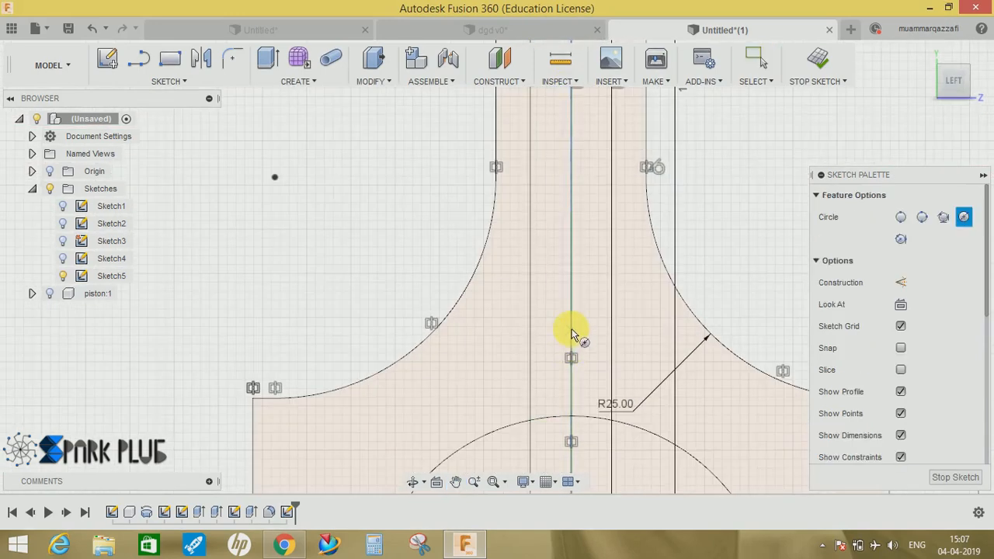
pyautogui.click(575, 320)
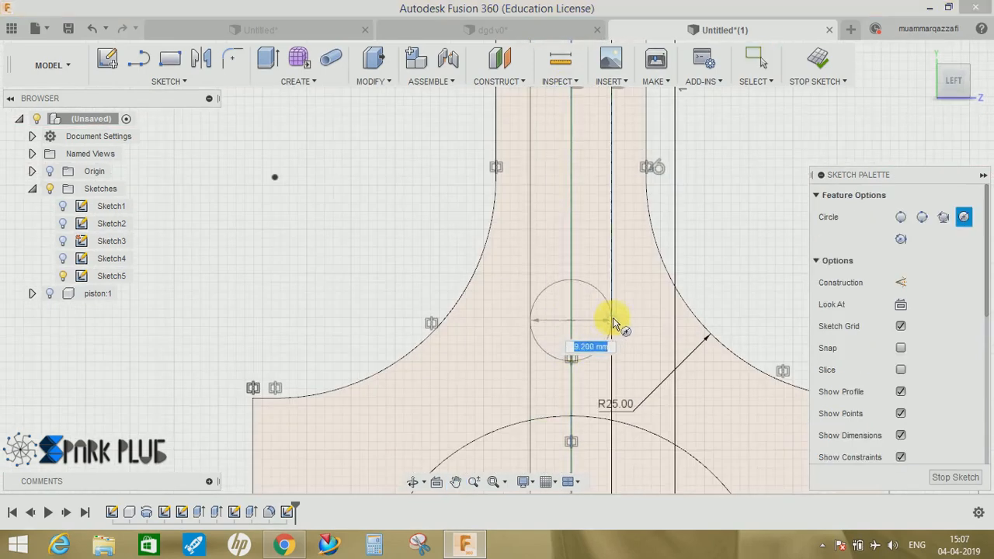
pyautogui.click(619, 322)
pyautogui.press('Escape')
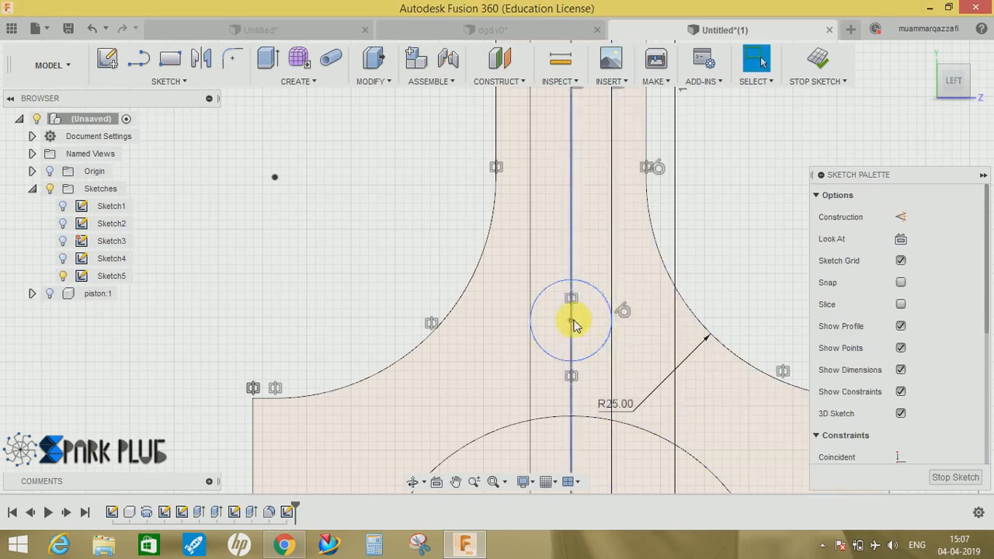
# Dimension the lower recess circle's centre 35 mm from the centre of the 46 mm big-end circle
pyautogui.moveTo(570, 332); pyautogui.dragTo(560, 264, button='middle')
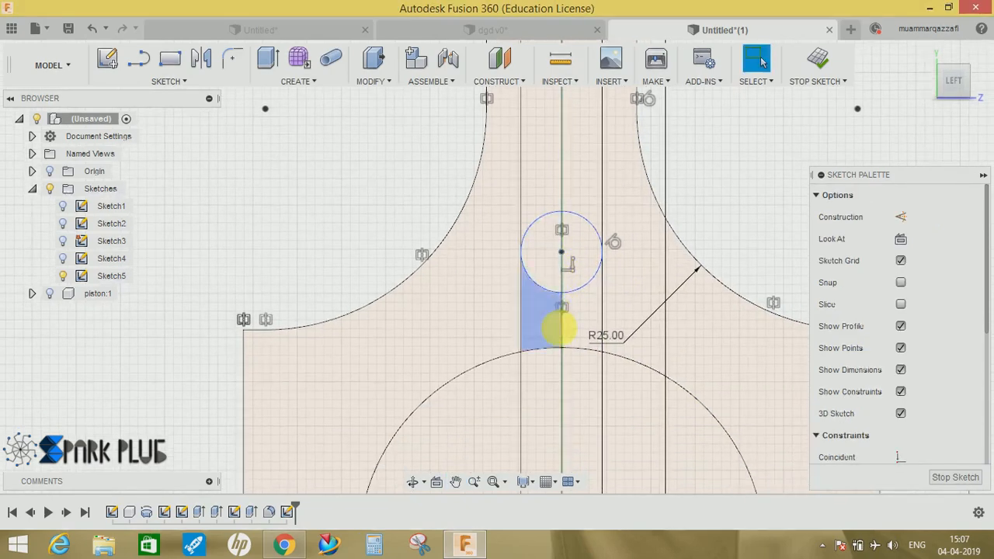
pyautogui.scroll(3, 536, 349)
pyautogui.moveTo(533, 390); pyautogui.dragTo(528, 337, button='middle')
pyautogui.scroll(-5, 528, 337)
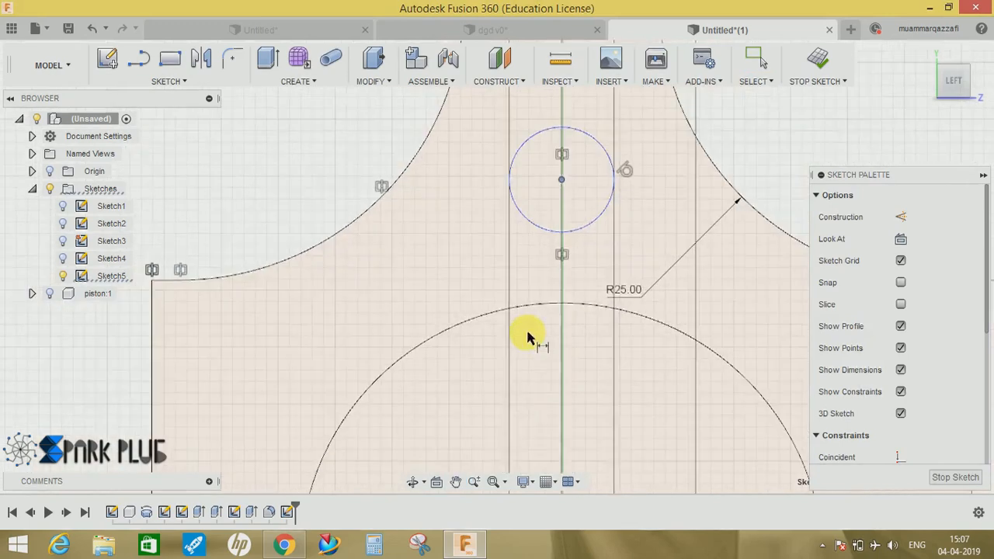
pyautogui.moveTo(530, 413); pyautogui.dragTo(552, 311, button='middle')
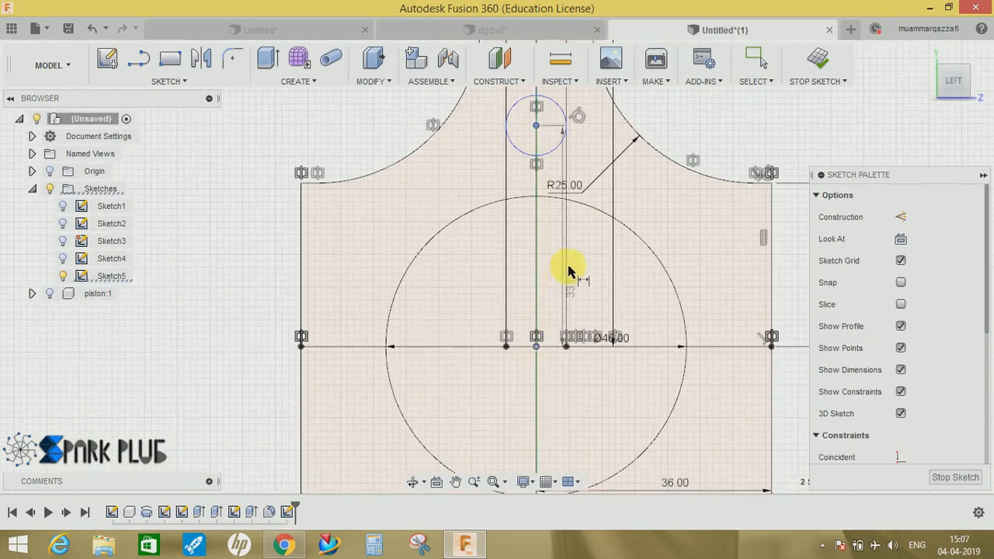
pyautogui.click(592, 258)
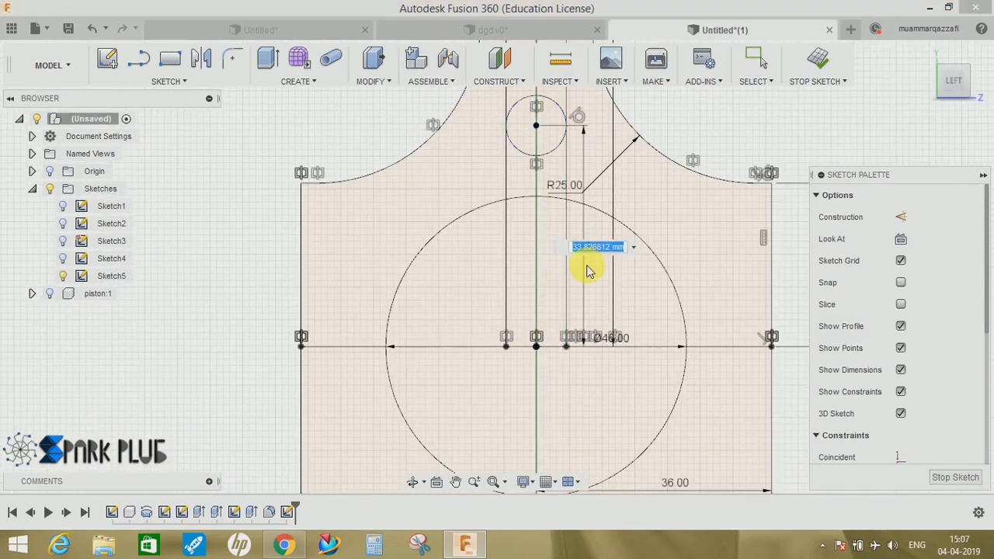
pyautogui.write('3')
pyautogui.press('Return')
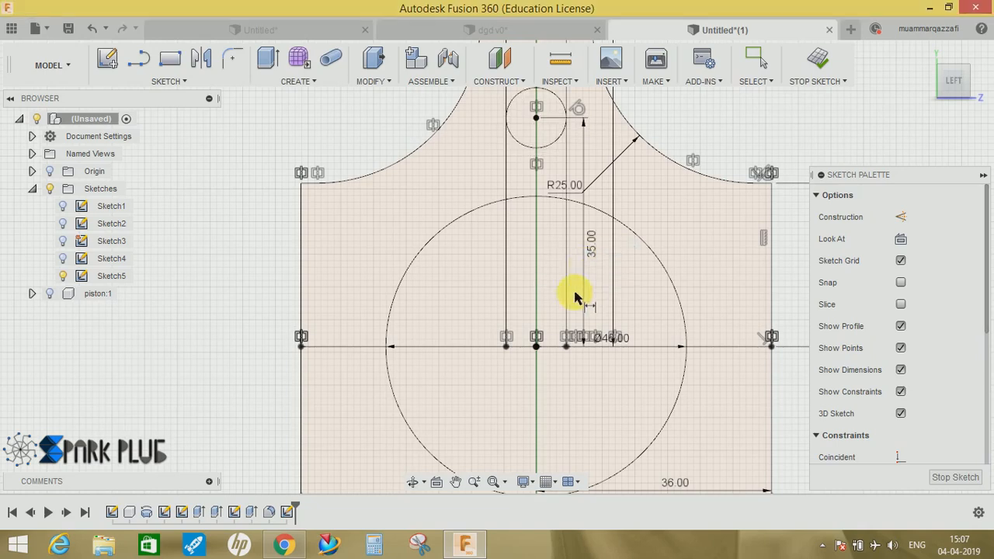
# Trim the upper half of the lower recess circle and the offset lines between it and the big-end circle
pyautogui.moveTo(577, 295); pyautogui.dragTo(619, 454, button='middle')
pyautogui.moveTo(605, 204); pyautogui.dragTo(599, 288, button='middle')
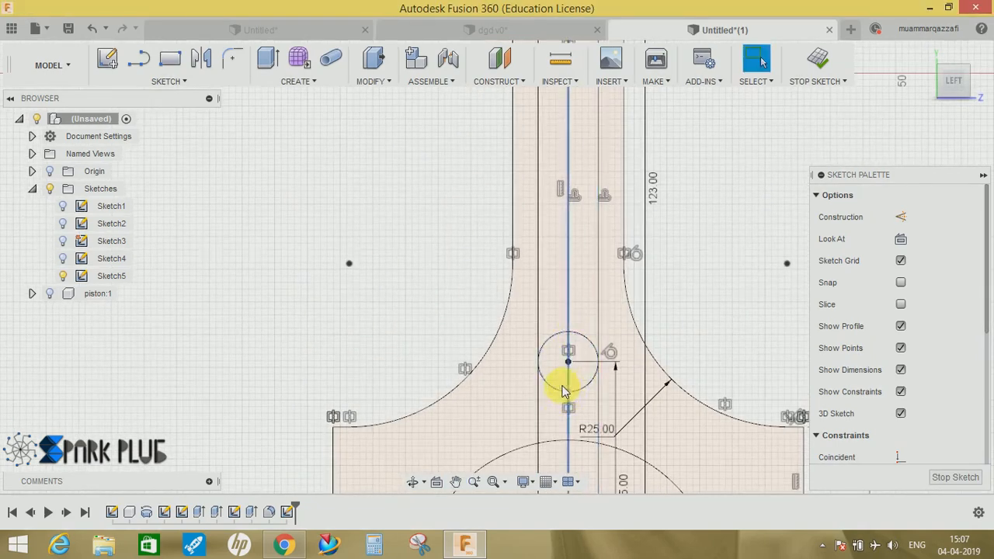
pyautogui.scroll(2, 568, 385)
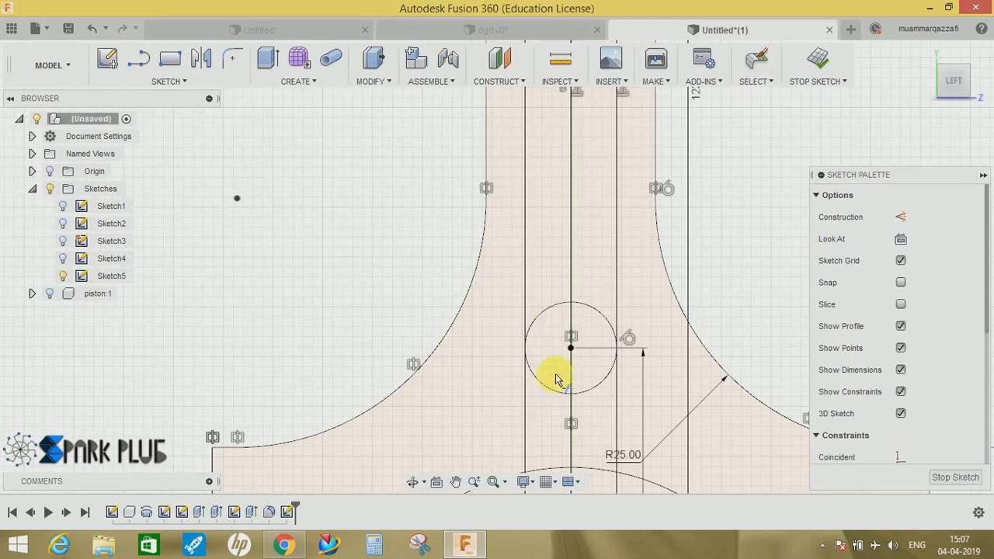
pyautogui.click(548, 311)
pyautogui.click(563, 338)
pyautogui.click(529, 385)
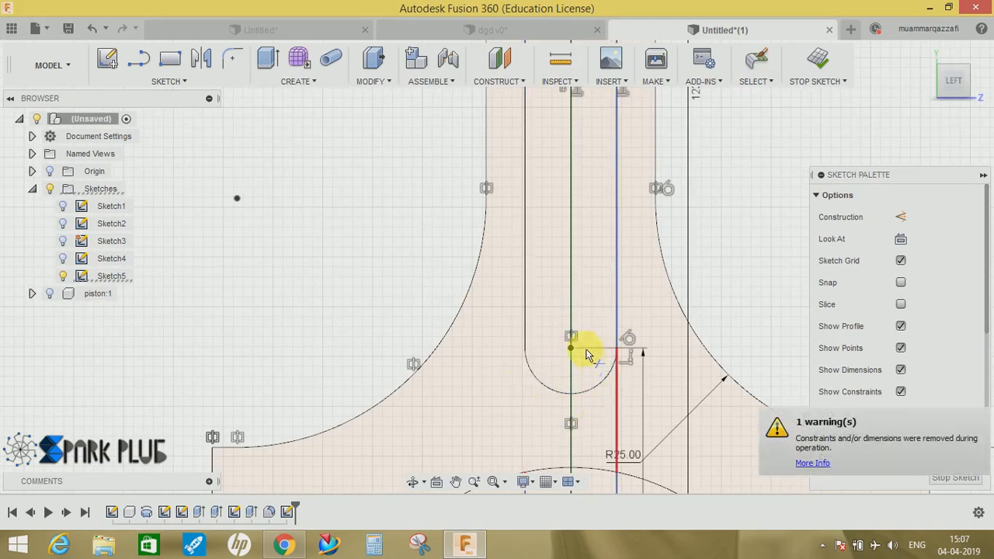
# Trim the offset lines between the 17 mm circle and the upper recess circle, and that recess circle's lower half
pyautogui.scroll(-5, 590, 349)
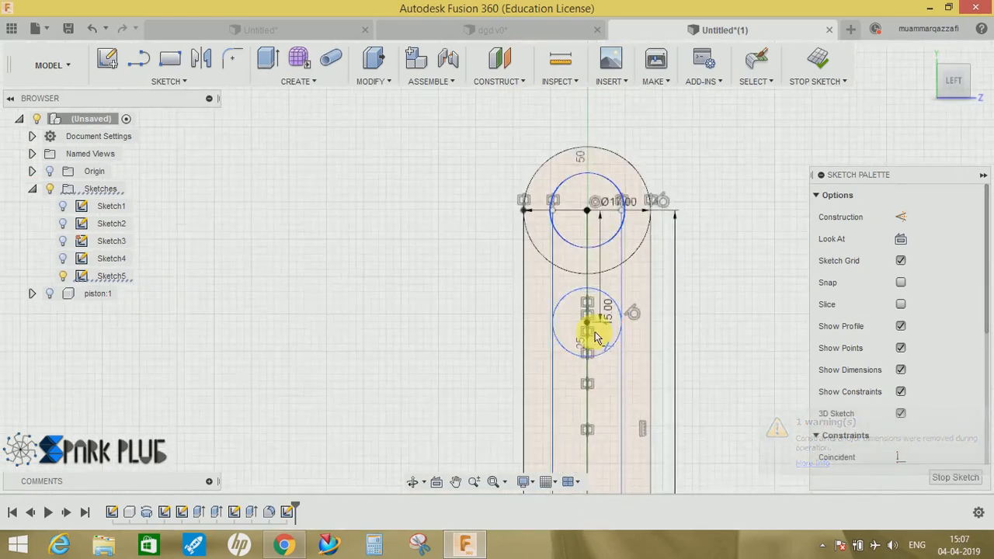
pyautogui.scroll(4, 597, 336)
pyautogui.click(525, 236)
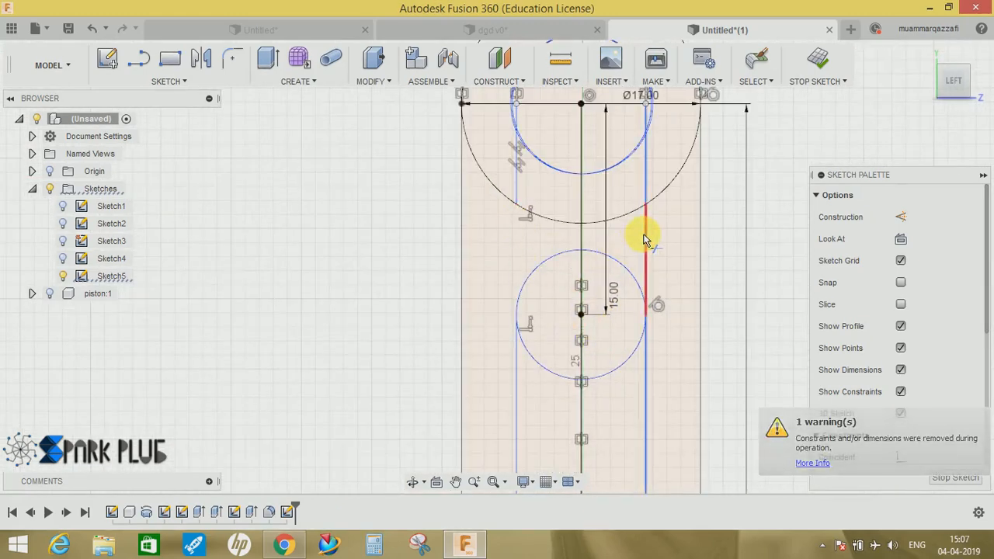
pyautogui.click(644, 240)
pyautogui.click(566, 377)
pyautogui.click(610, 373)
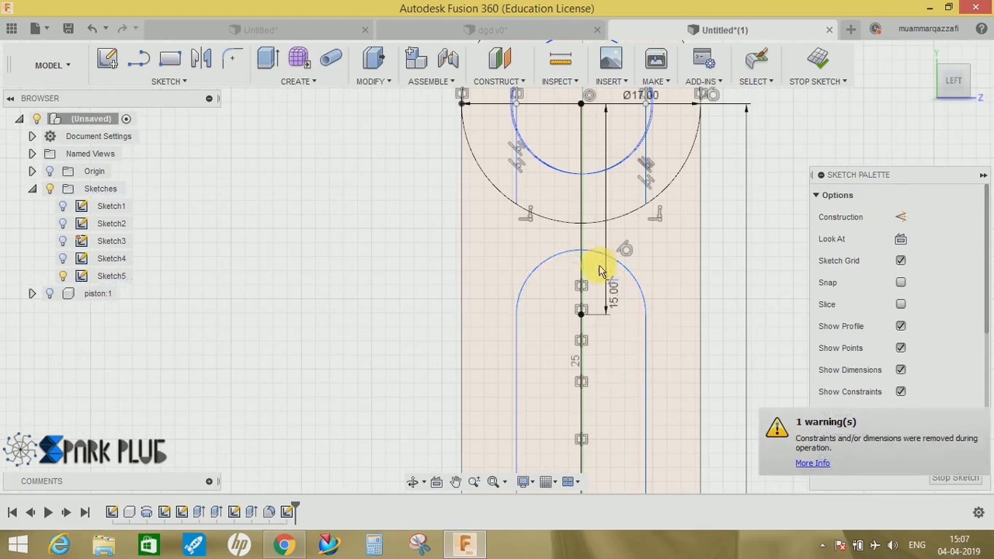
# Trim the leftover offset line pieces inside the small end's 17 mm circle
pyautogui.moveTo(599, 267); pyautogui.dragTo(605, 419, button='middle')
pyautogui.click(523, 335)
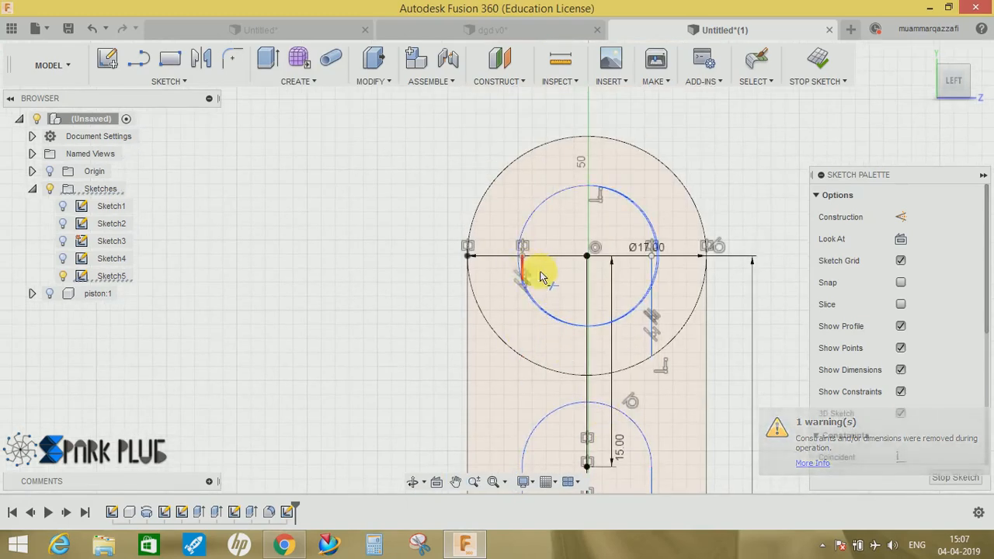
pyautogui.click(652, 309)
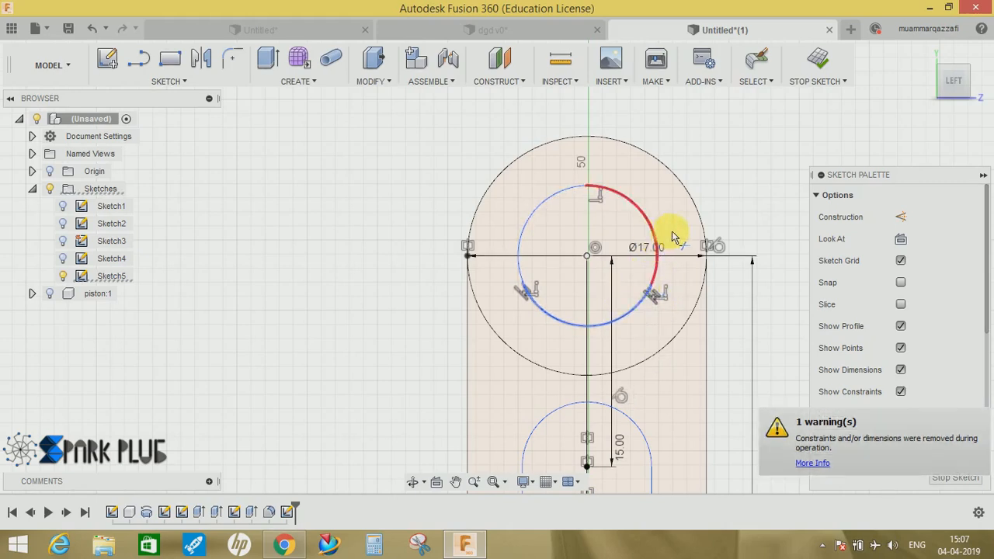
pyautogui.press('Escape')
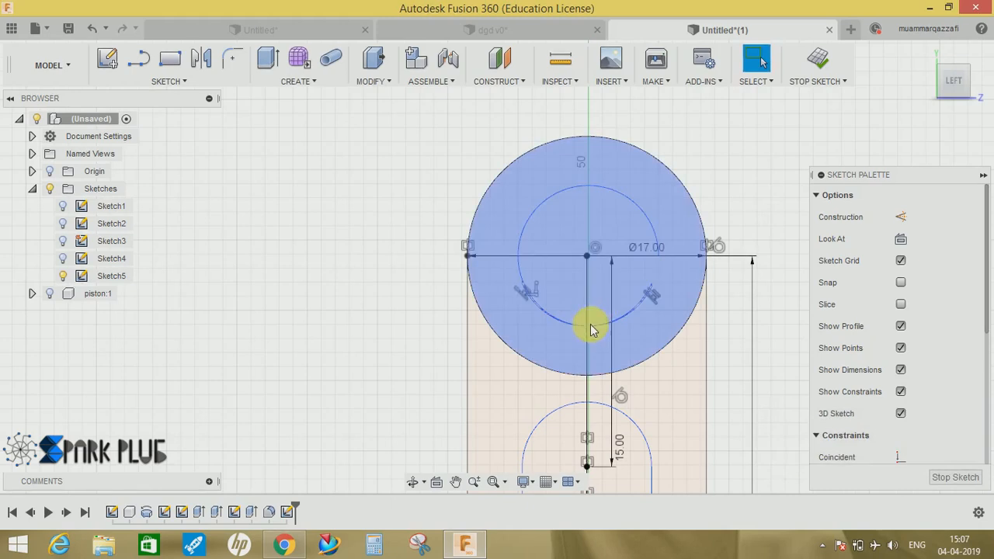
# Delete the overlapping inner hole curves inside the small end's 17 mm circle
pyautogui.scroll(2, 590, 326)
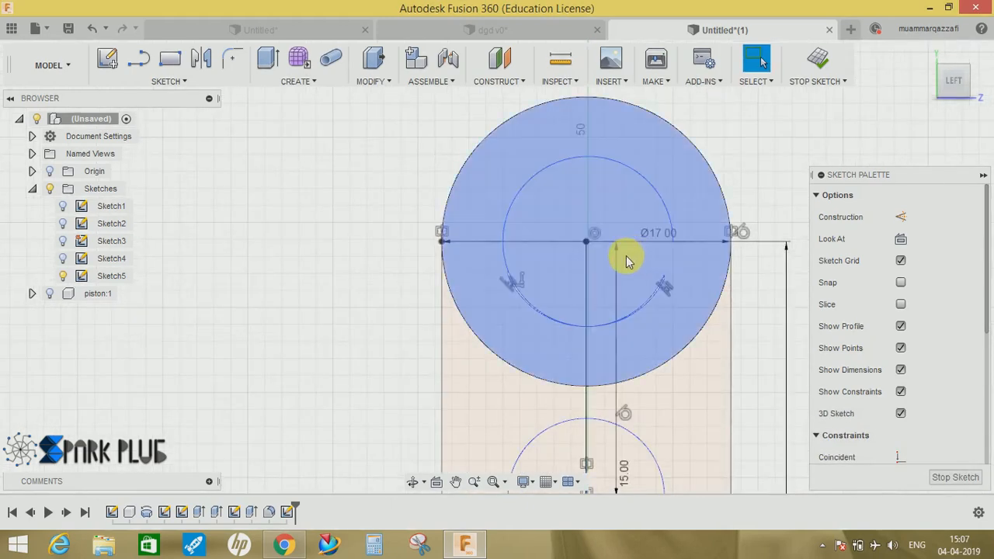
pyautogui.scroll(-2, 656, 233)
pyautogui.scroll(3, 678, 221)
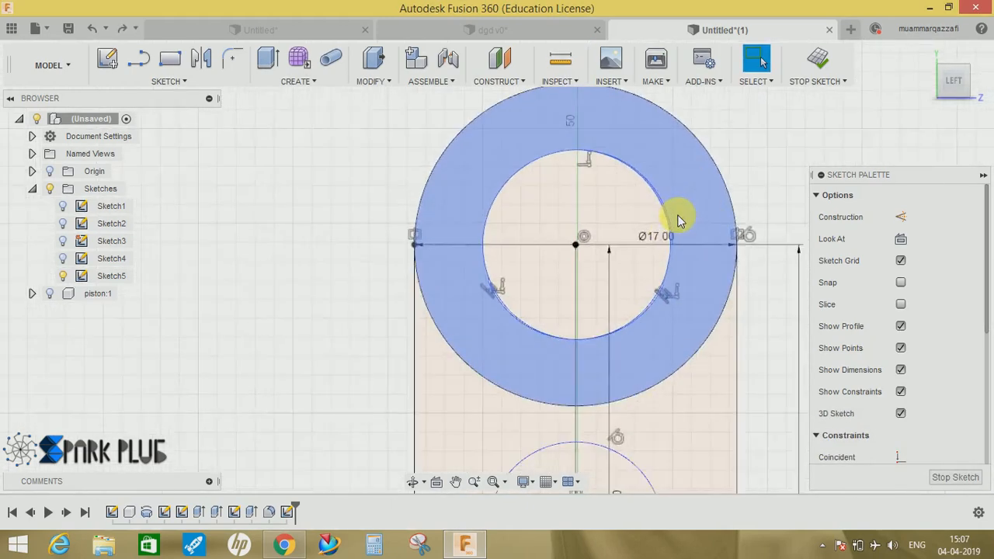
pyautogui.scroll(3, 678, 220)
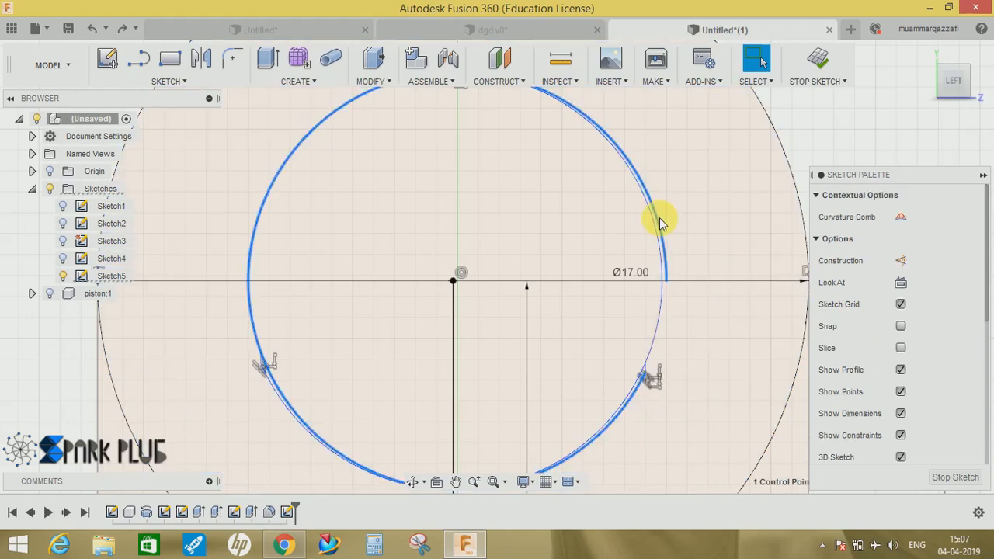
pyautogui.scroll(3, 660, 221)
pyautogui.scroll(-3, 660, 217)
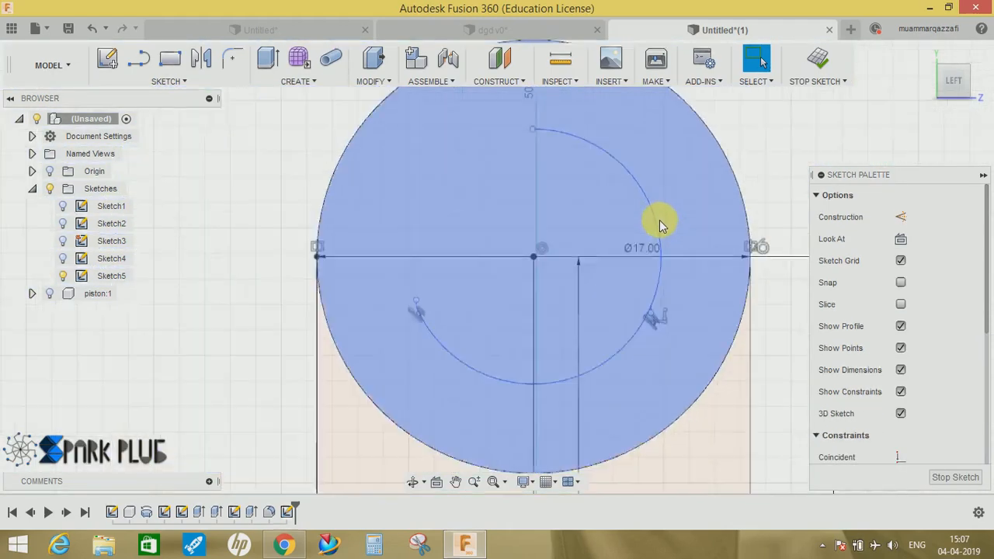
pyautogui.click(616, 158)
pyautogui.press('Delete')
# Draw a new hole circle centred on the small end's centre and set its diameter to 10 mm
pyautogui.press('c')
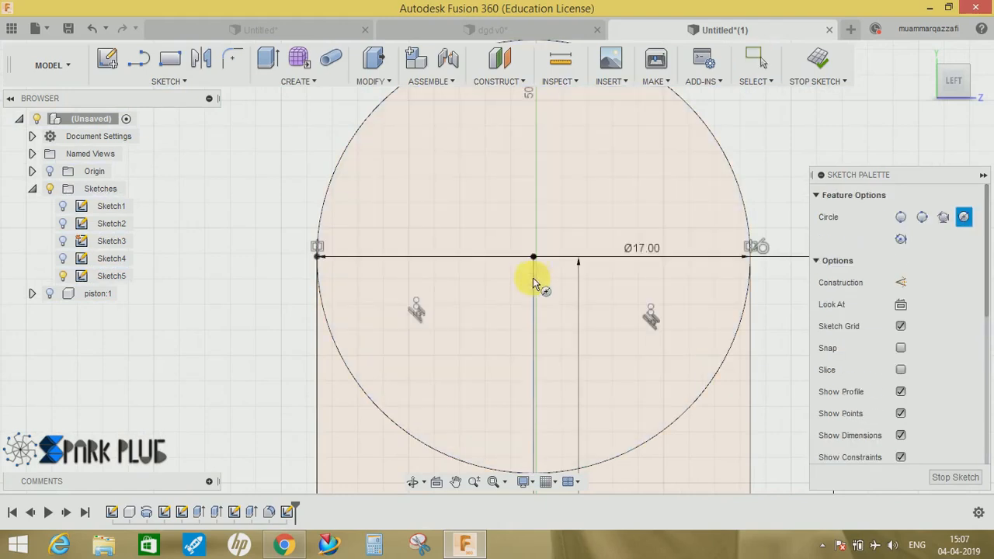
pyautogui.click(534, 257)
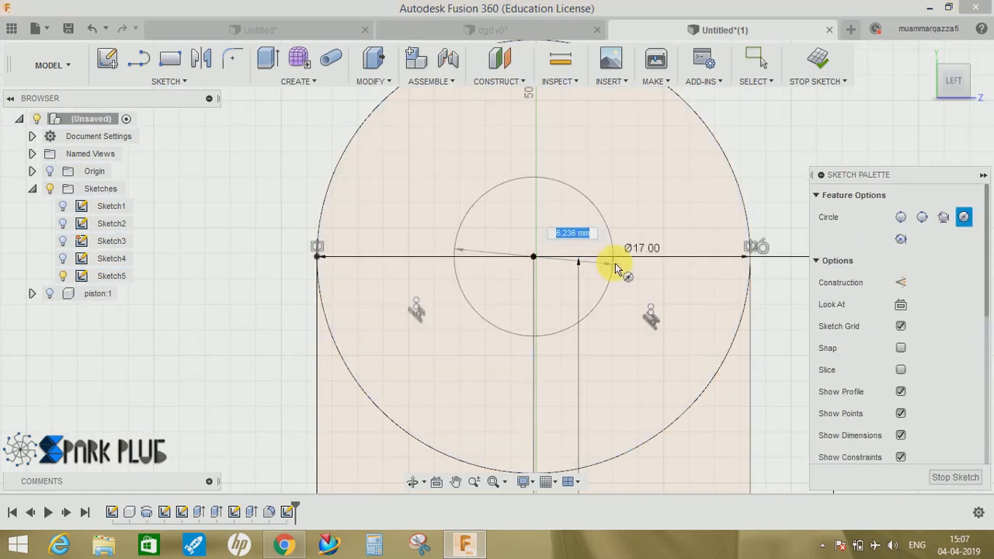
pyautogui.press('Return')
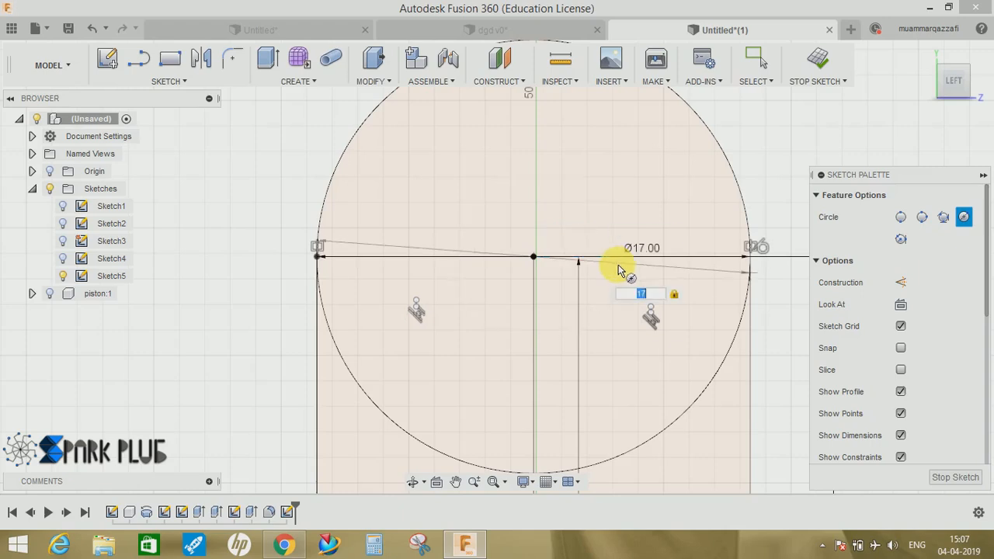
pyautogui.press('Escape')
pyautogui.moveTo(651, 268); pyautogui.dragTo(642, 286)
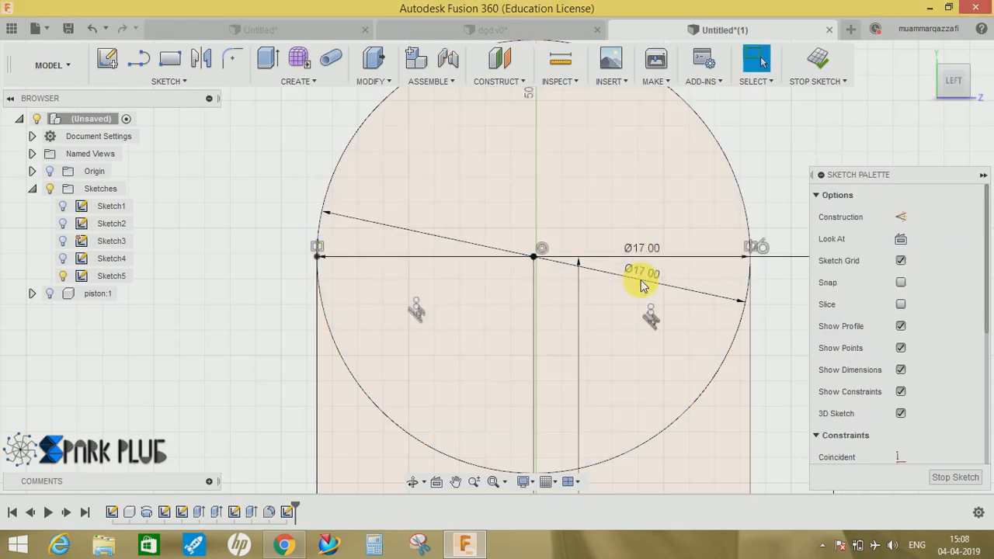
pyautogui.click(644, 278)
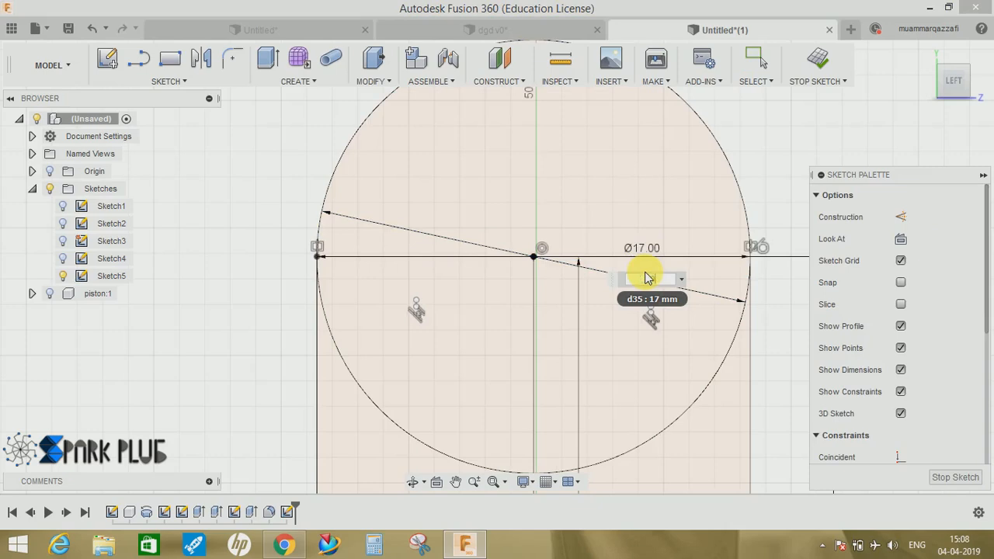
pyautogui.write('10')
pyautogui.press('Return')
# Finish the connecting rod sketch and show the piston component together with it
pyautogui.scroll(-3, 566, 291)
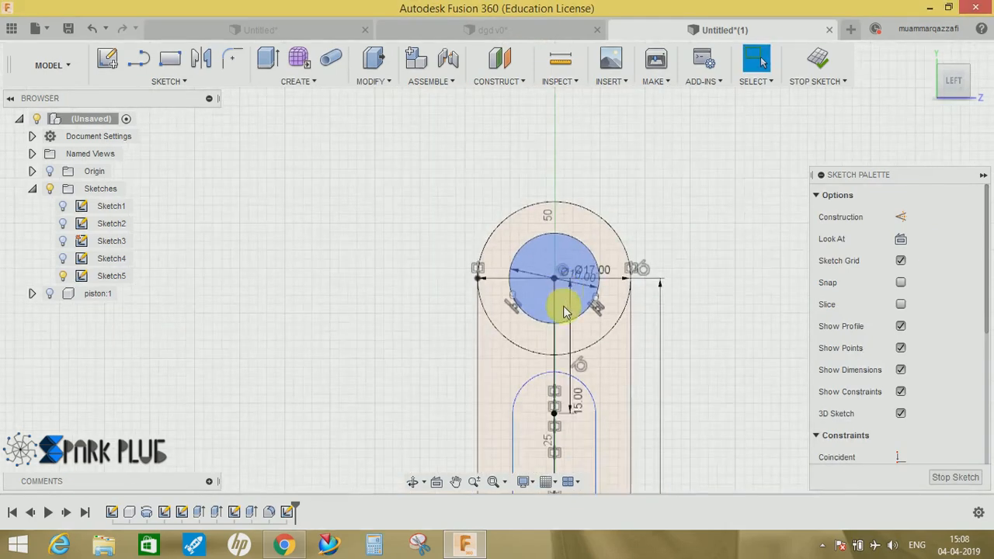
pyautogui.scroll(-3, 564, 312)
pyautogui.moveTo(556, 397); pyautogui.dragTo(577, 262, button='middle')
pyautogui.scroll(-4, 576, 262)
pyautogui.moveTo(623, 309); pyautogui.dragTo(638, 185, button='middle')
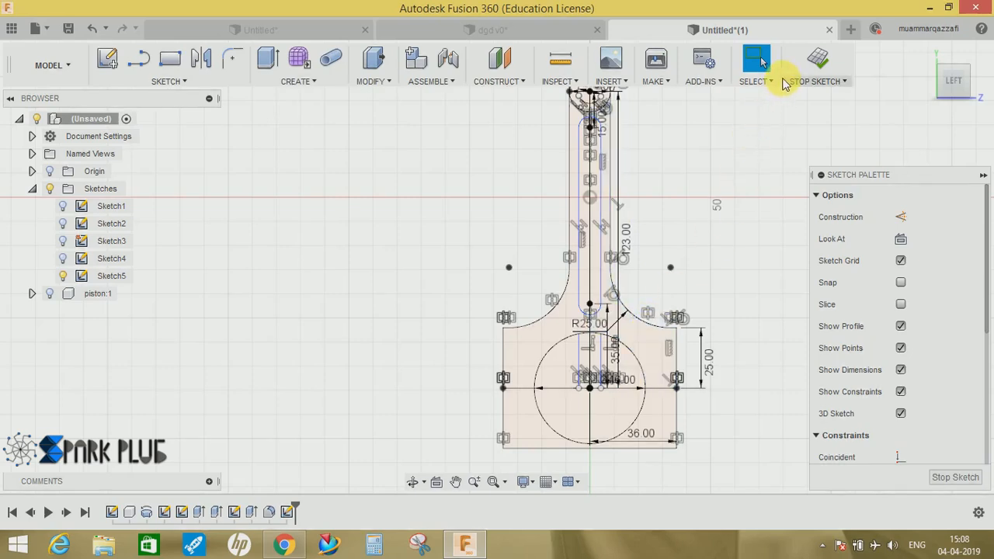
pyautogui.click(814, 63)
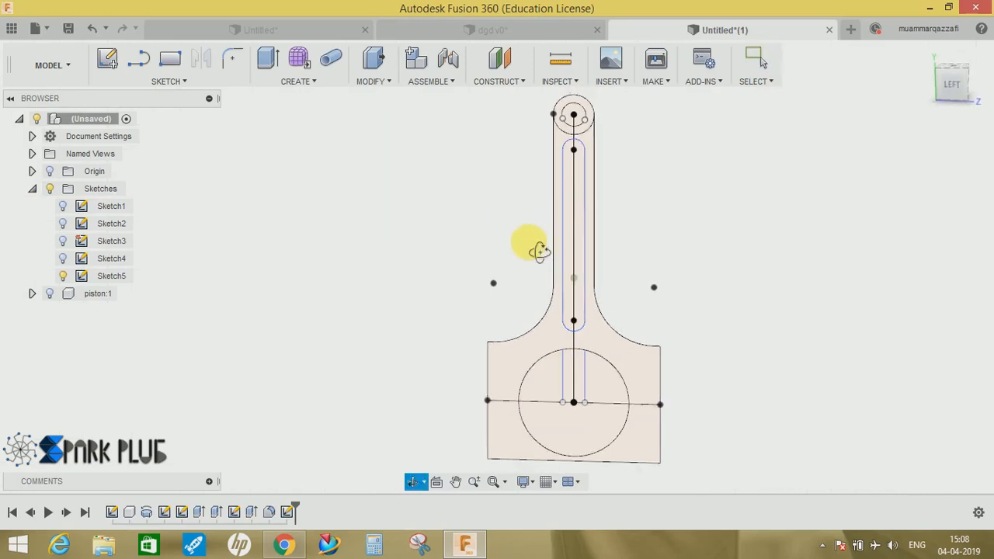
pyautogui.click(49, 295)
pyautogui.moveTo(560, 304); pyautogui.dragTo(571, 352, button='middle')
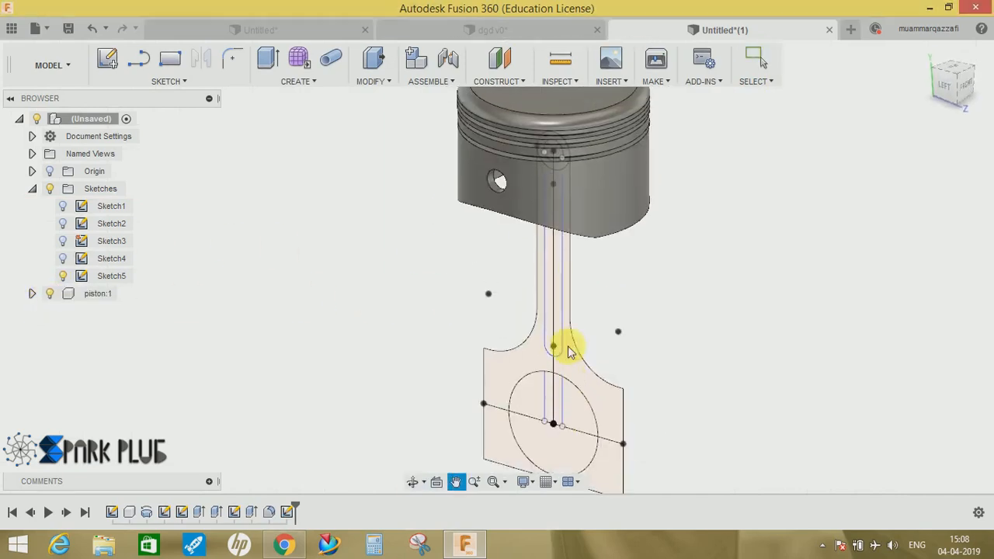
# Extrude the connecting rod profile symmetrically by 10 mm as a new component, leaving the slot and both end holes open
pyautogui.click(266, 59)
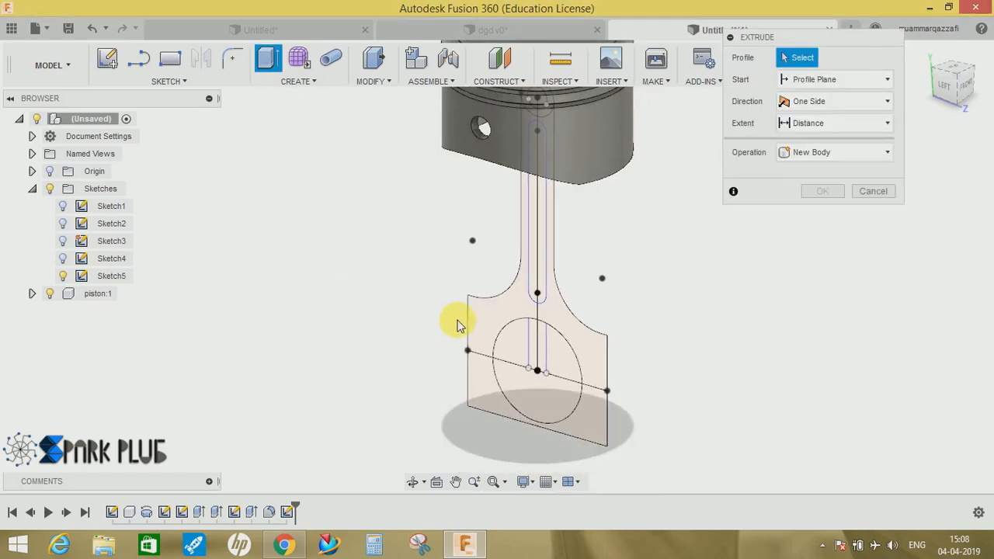
pyautogui.click(511, 311)
pyautogui.click(548, 410)
pyautogui.click(542, 340)
pyautogui.keyDown('shift'); pyautogui.moveTo(542, 340); pyautogui.dragTo(562, 215, button='middle'); pyautogui.keyUp('shift')
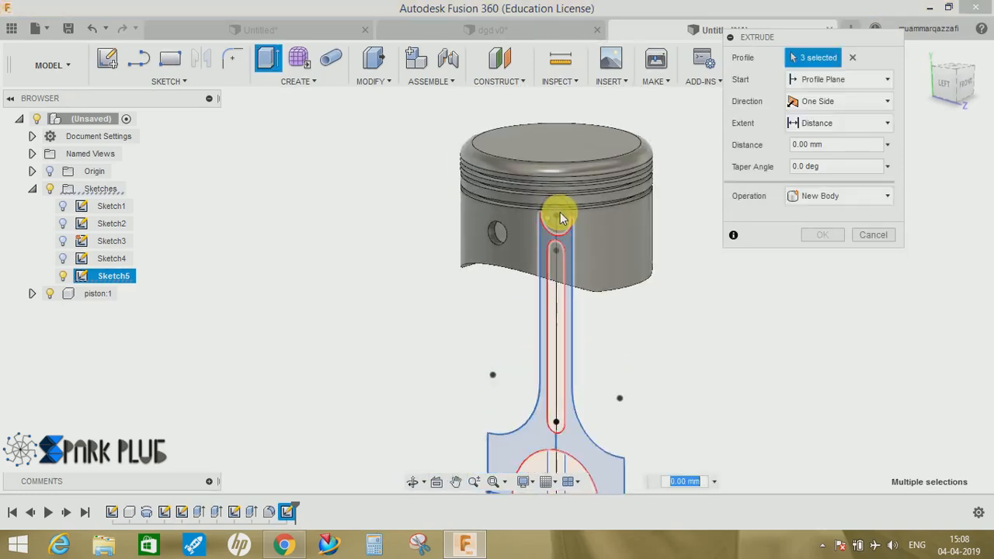
pyautogui.keyDown('shift'); pyautogui.moveTo(539, 249); pyautogui.dragTo(674, 194, button='middle'); pyautogui.keyUp('shift')
pyautogui.click(547, 276)
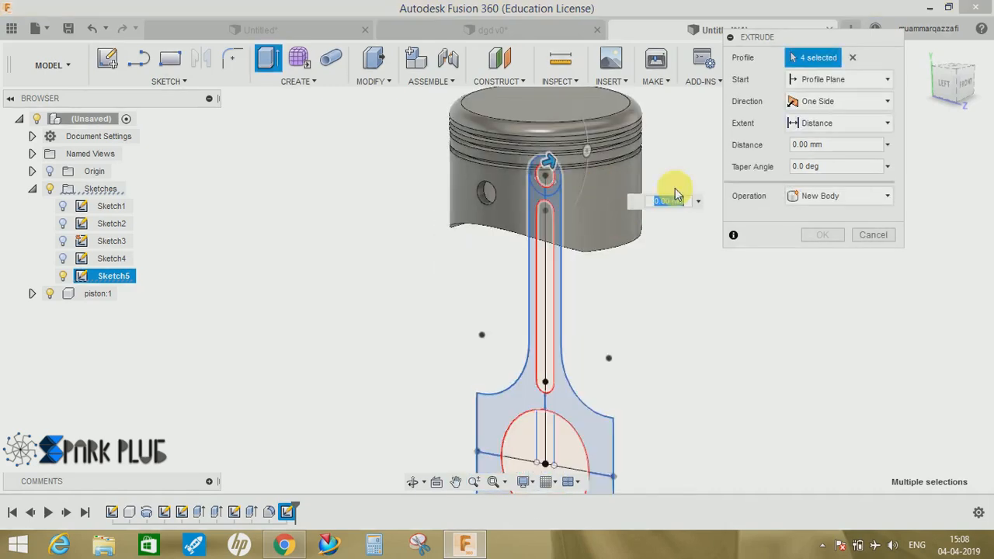
pyautogui.click(826, 101)
pyautogui.click(826, 160)
pyautogui.keyDown('shift'); pyautogui.moveTo(697, 244); pyautogui.dragTo(566, 184, button='middle'); pyautogui.keyUp('shift')
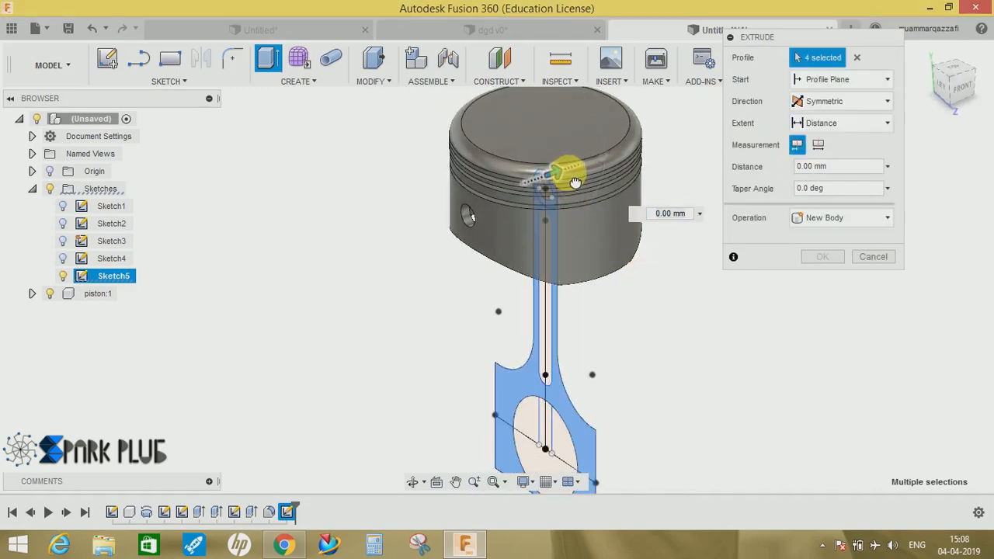
pyautogui.moveTo(558, 173); pyautogui.dragTo(575, 181)
pyautogui.keyDown('shift'); pyautogui.moveTo(609, 251); pyautogui.dragTo(578, 258, button='middle'); pyautogui.keyUp('shift')
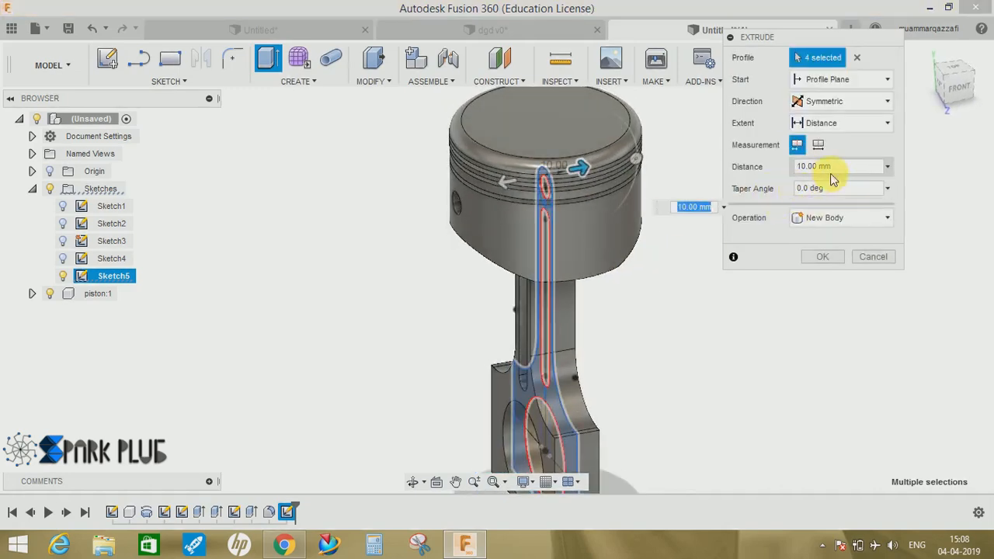
pyautogui.click(821, 218)
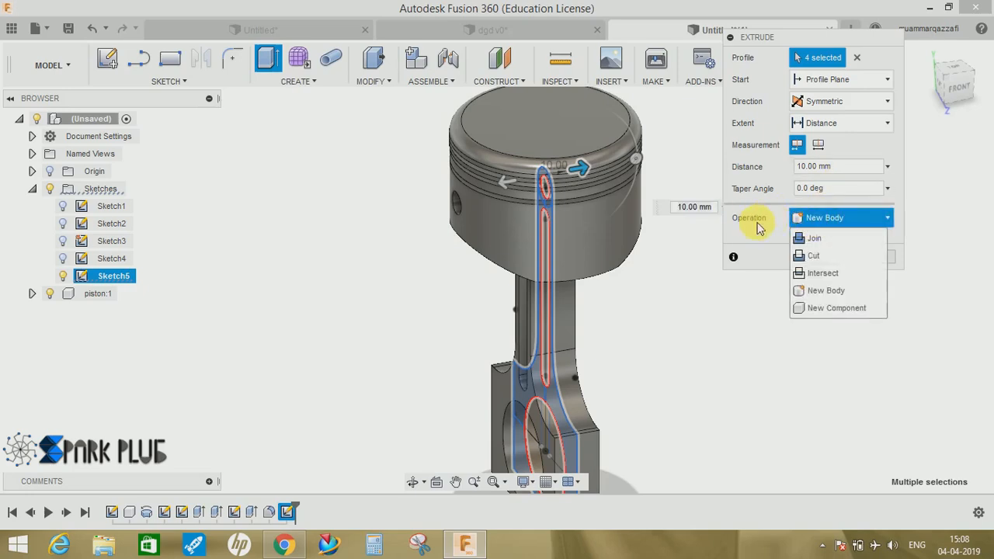
pyautogui.click(822, 308)
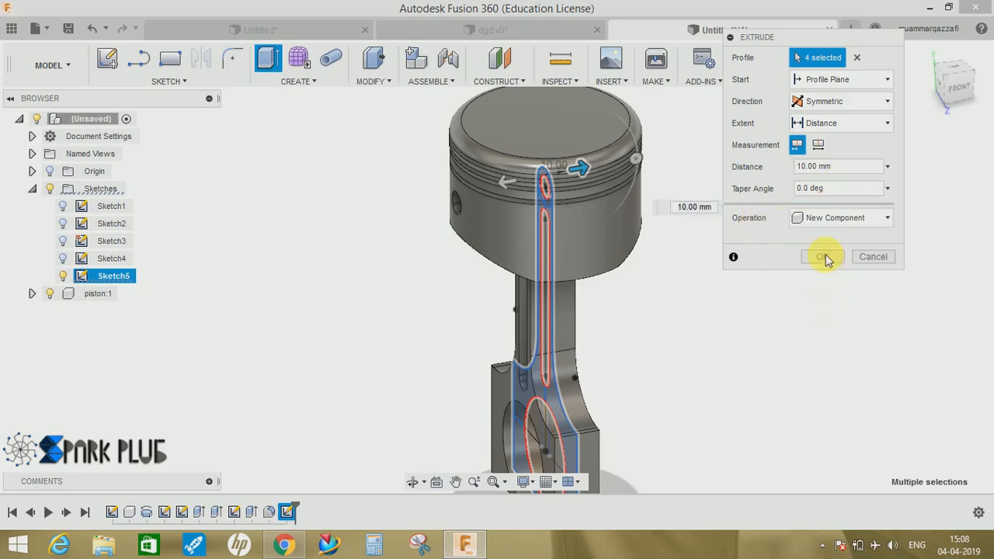
pyautogui.click(822, 257)
pyautogui.scroll(-2, 710, 333)
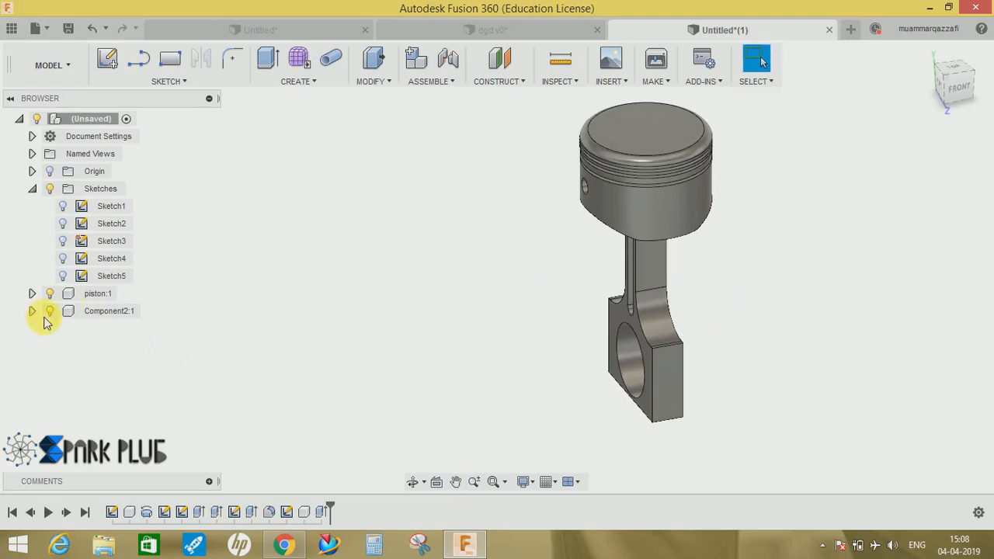
# Rename the newly extruded component as connecting rod
pyautogui.click(96, 313)
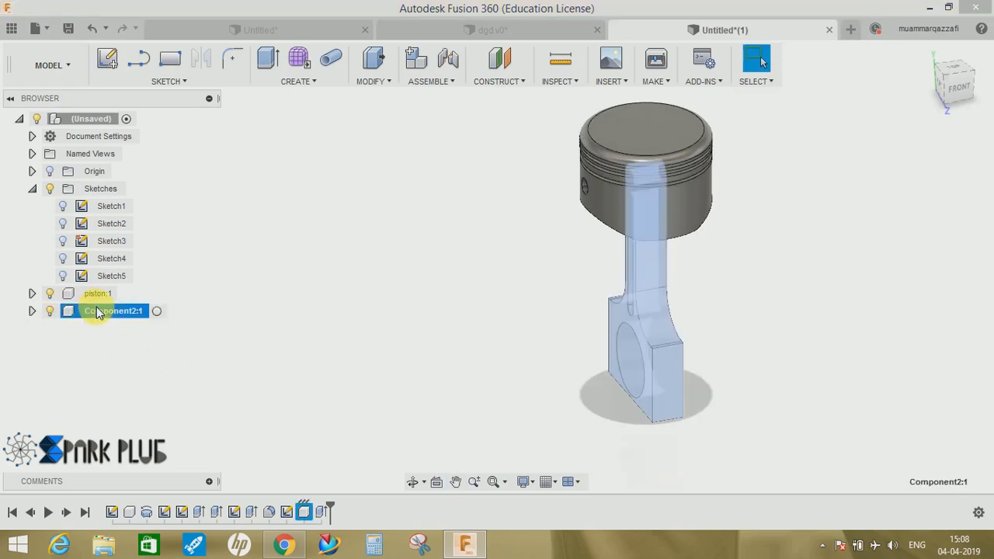
pyautogui.doubleClick(98, 312)
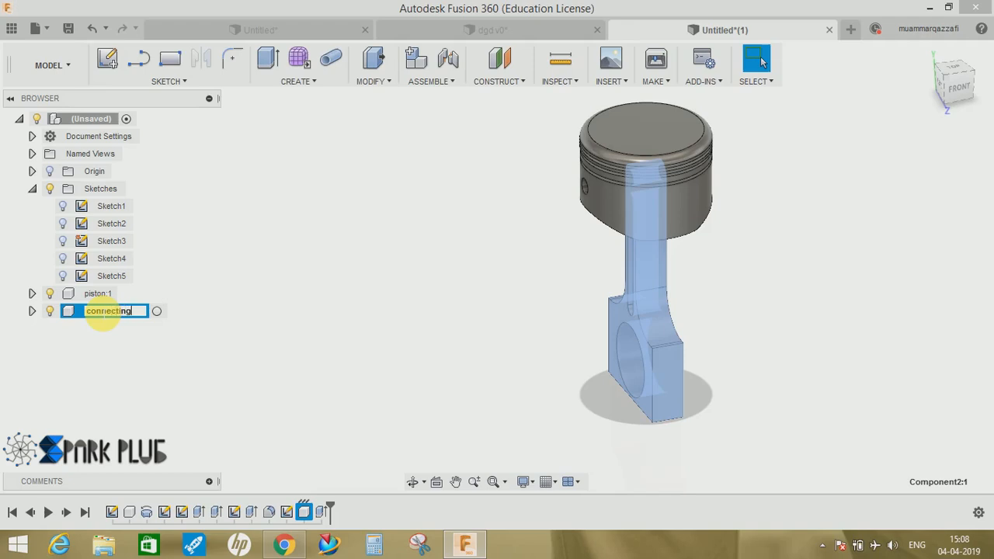
pyautogui.click(617, 356)
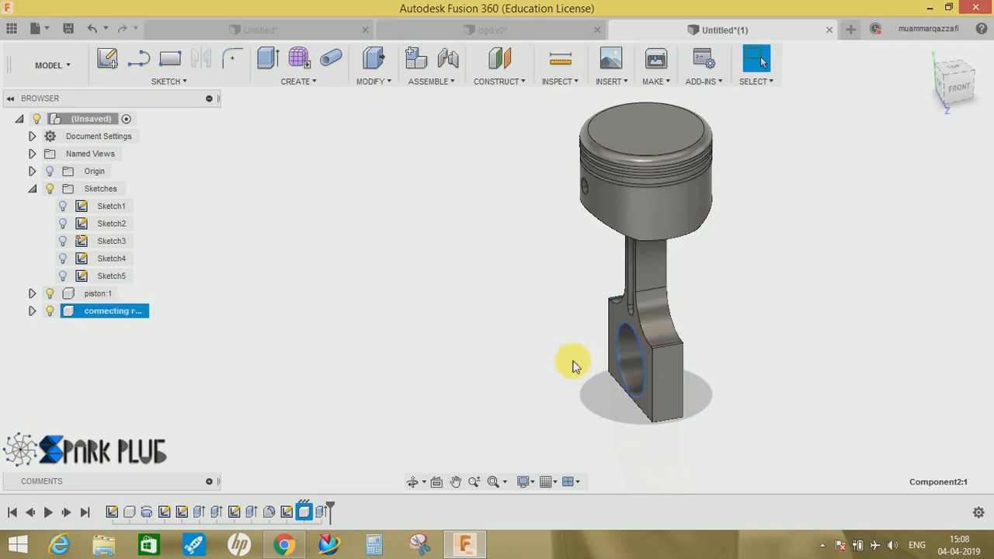
pyautogui.click(412, 347)
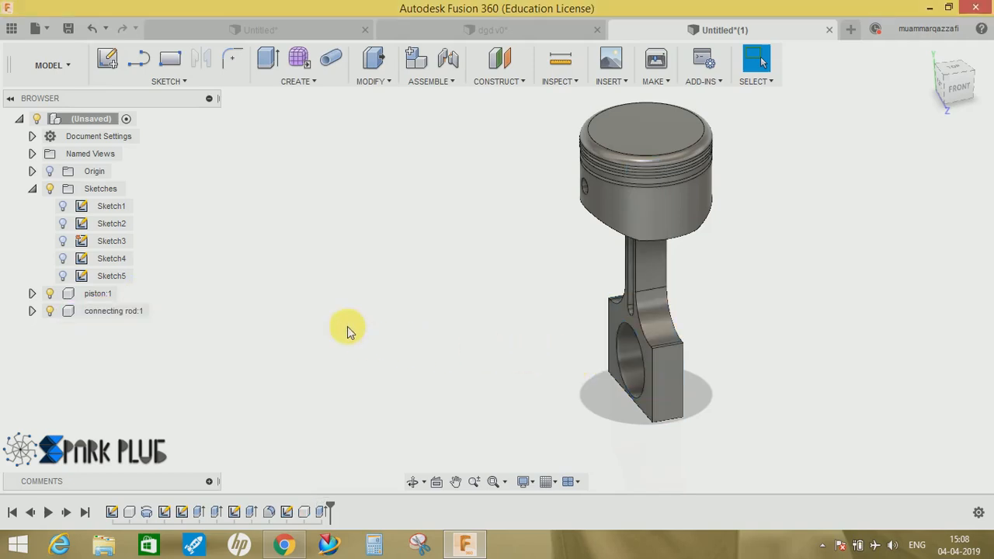
# Extrude the flat bottom face of the rod's big end downward 5 mm, joined to the connecting rod
pyautogui.click(371, 76)
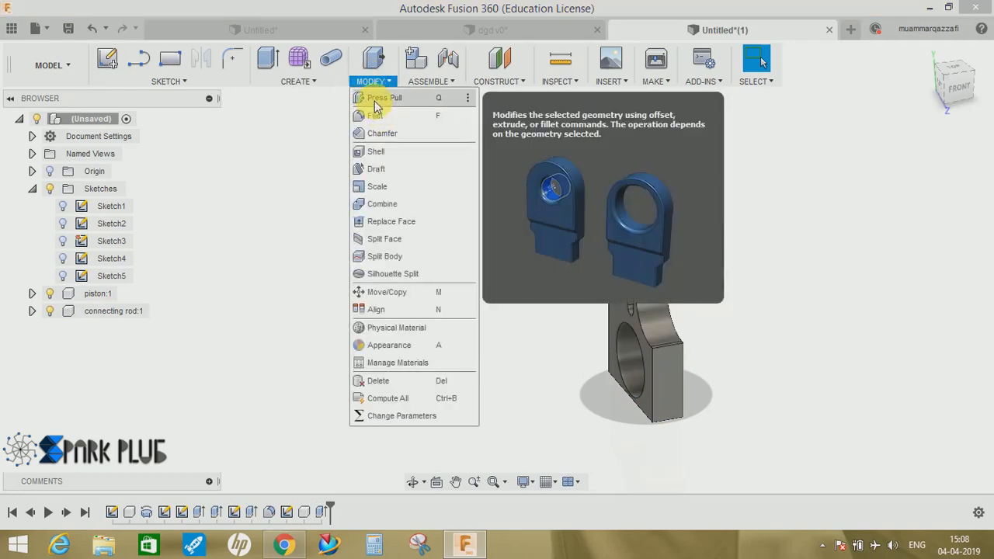
pyautogui.click(266, 60)
pyautogui.keyDown('shift'); pyautogui.moveTo(606, 372); pyautogui.dragTo(571, 352, button='middle'); pyautogui.keyUp('shift')
pyautogui.click(594, 331)
pyautogui.moveTo(571, 352)
pyautogui.mouseDown()
pyautogui.moveTo(572, 341)
pyautogui.moveTo(579, 361)
pyautogui.mouseUp()
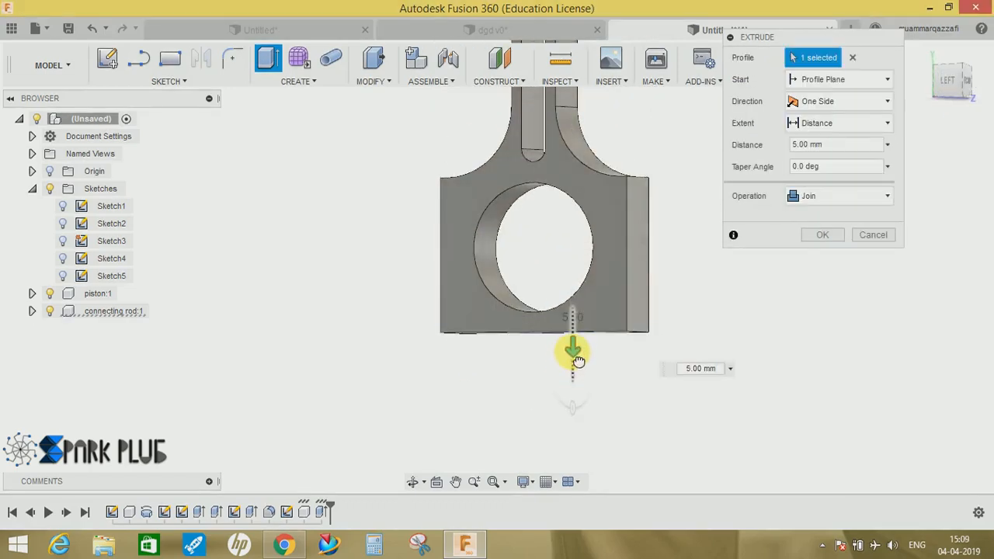
pyautogui.click(824, 236)
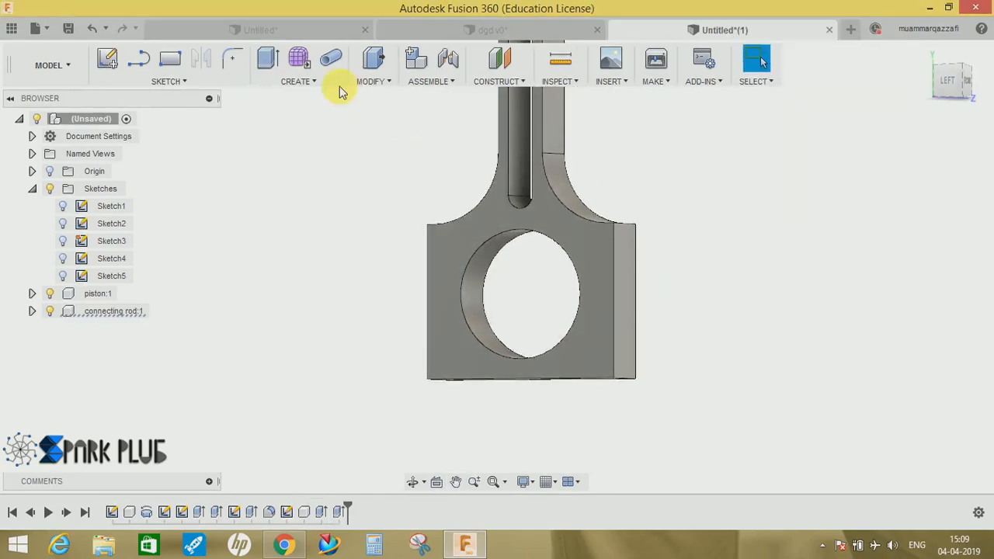
# Fillet the four outer corner edges of the connecting rod's big end with a 14 mm radius
pyautogui.click(371, 82)
pyautogui.click(381, 127)
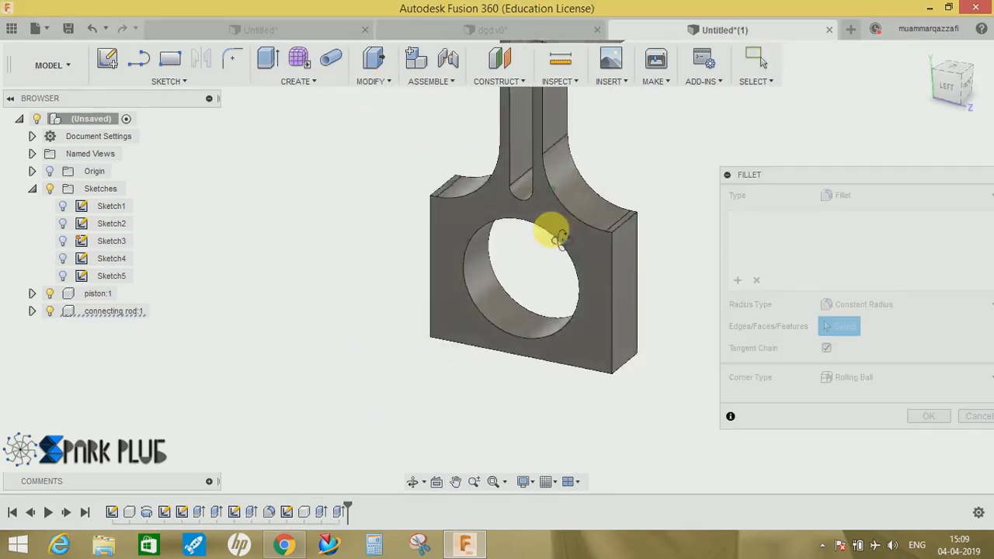
pyautogui.click(629, 222)
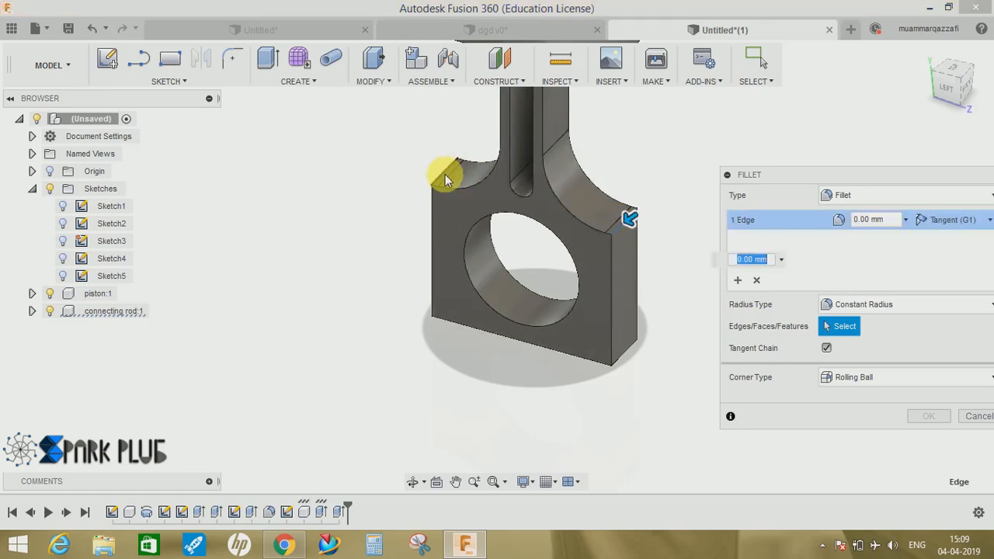
pyautogui.click(445, 181)
pyautogui.click(627, 362)
pyautogui.keyDown('shift'); pyautogui.moveTo(418, 333); pyautogui.dragTo(524, 333, button='middle'); pyautogui.keyUp('shift')
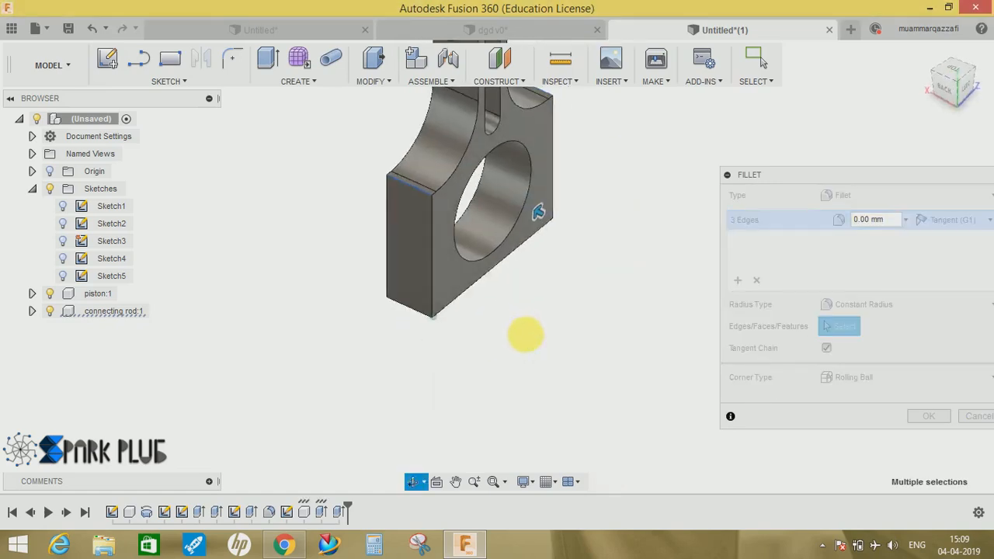
pyautogui.click(413, 313)
pyautogui.moveTo(411, 313); pyautogui.dragTo(419, 309)
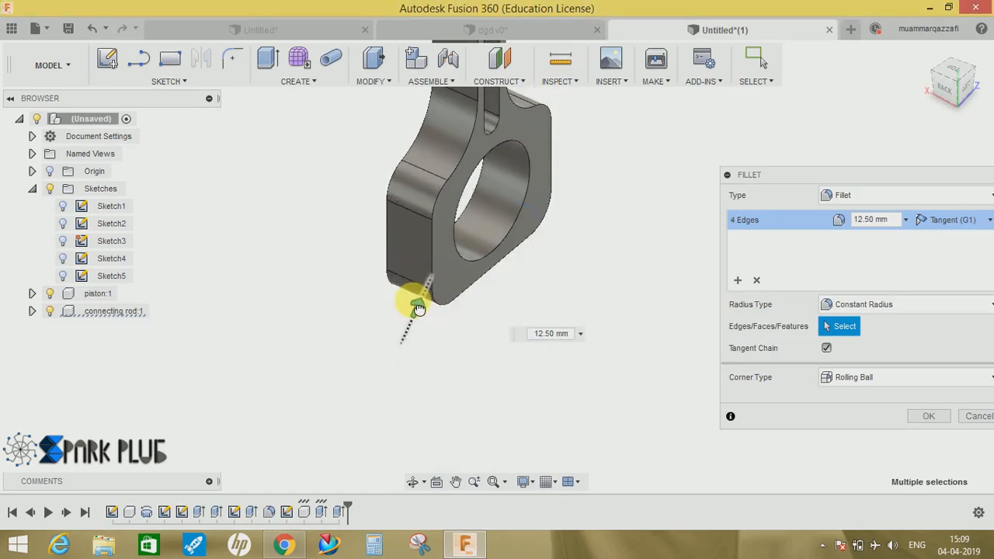
pyautogui.click(551, 333)
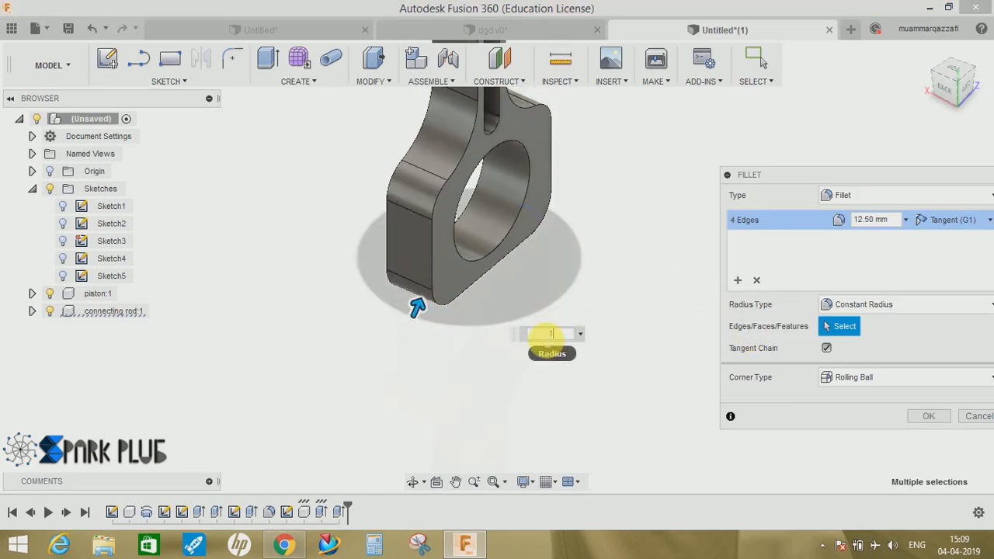
pyautogui.write('14')
pyautogui.press('Return')
pyautogui.scroll(-3, 584, 378)
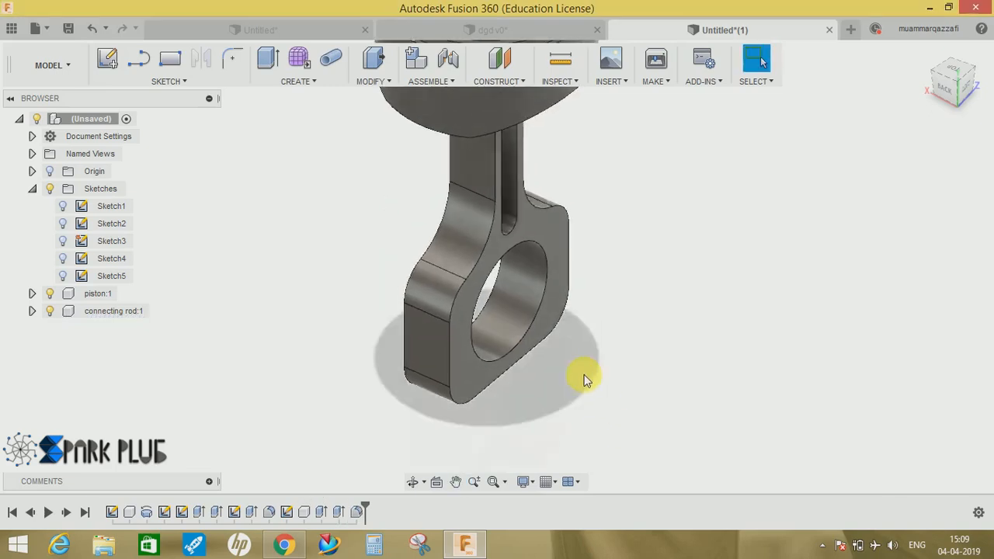
pyautogui.keyDown('shift'); pyautogui.moveTo(584, 377); pyautogui.dragTo(554, 355, button='middle'); pyautogui.keyUp('shift')
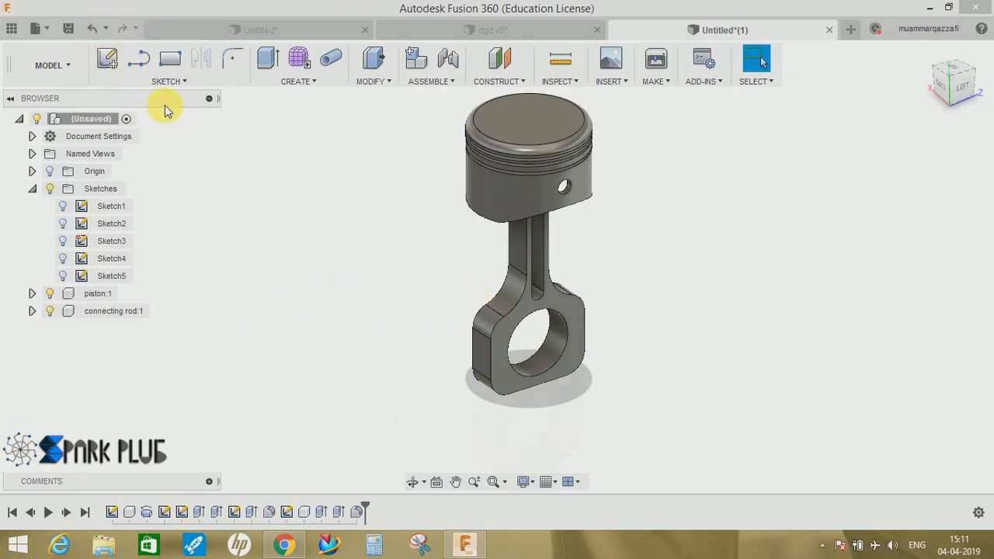
# Start a new sketch on the vertical YZ origin plane, facing the front of the connecting rod
pyautogui.click(107, 60)
pyautogui.keyDown('shift'); pyautogui.moveTo(516, 286); pyautogui.dragTo(578, 208, button='middle'); pyautogui.keyUp('shift')
pyautogui.click(587, 211)
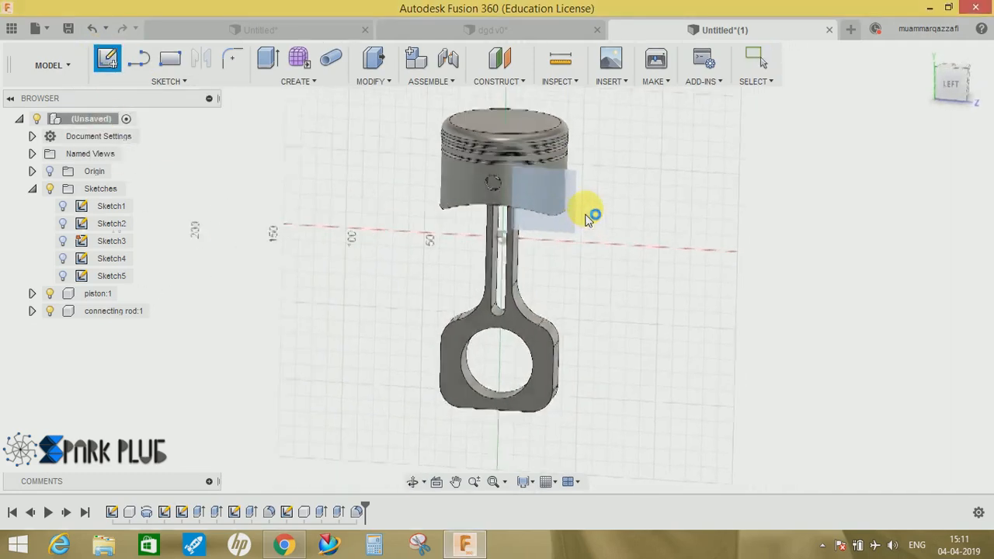
pyautogui.scroll(3, 524, 356)
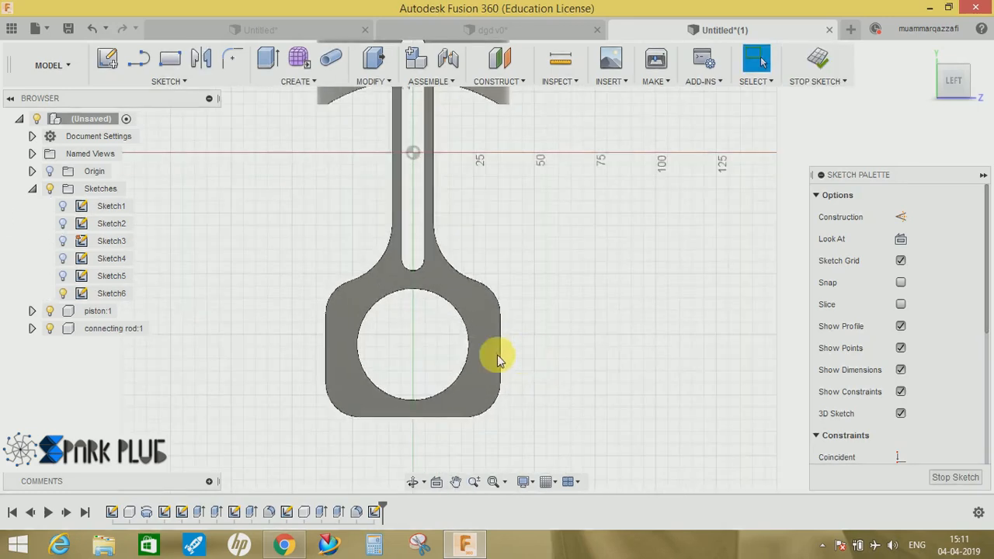
# Project the circular edge of the connecting rod's big-end bore into the sketch
pyautogui.press('c')
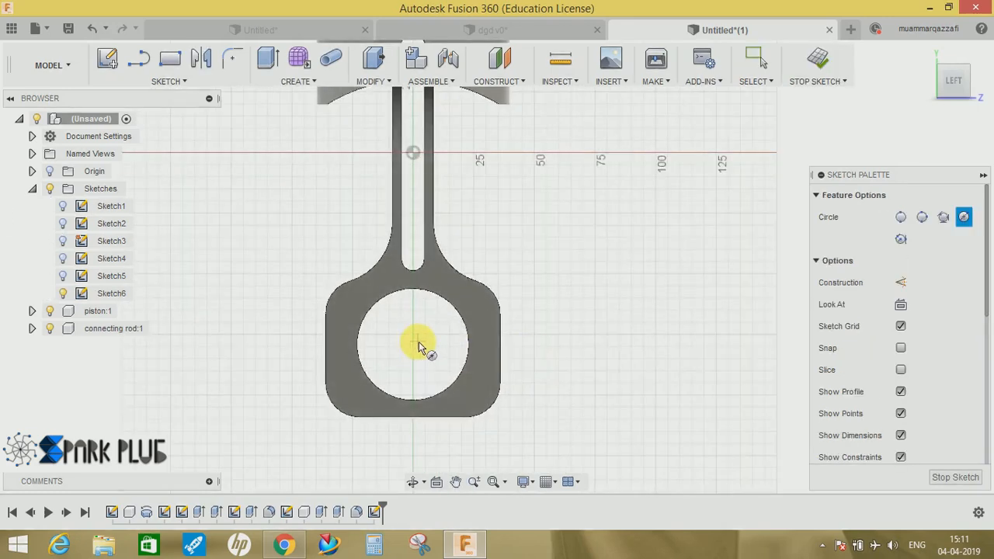
pyautogui.press('Escape')
pyautogui.press('p')
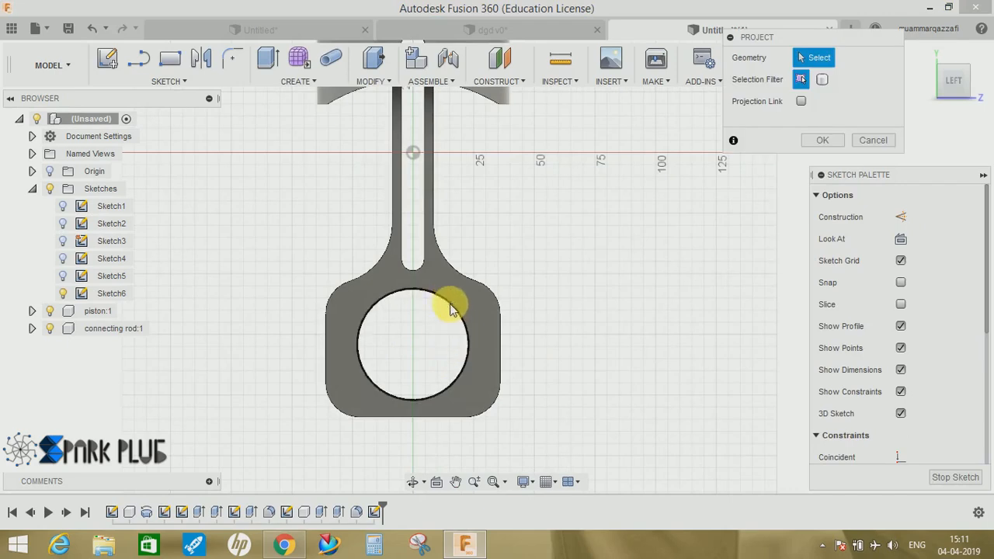
pyautogui.click(438, 301)
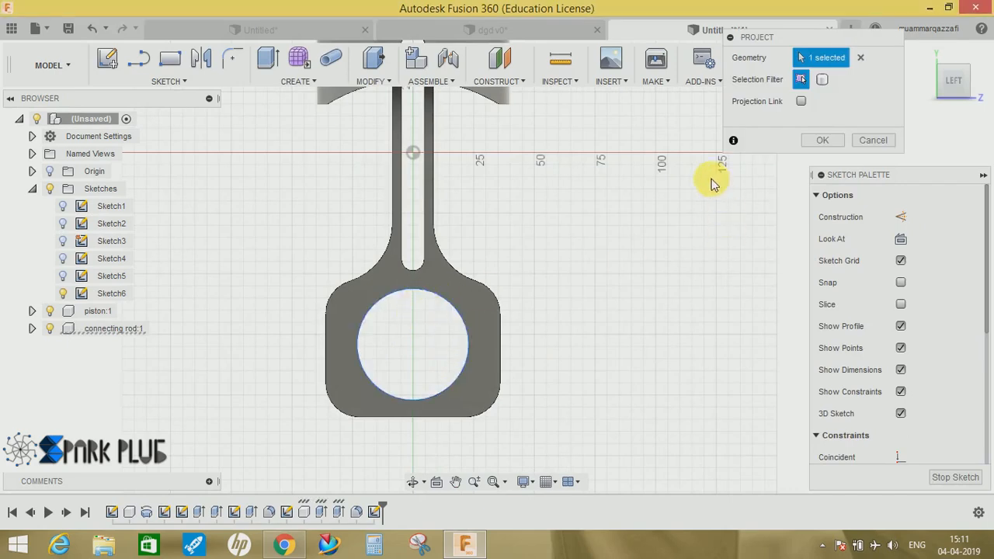
pyautogui.click(823, 140)
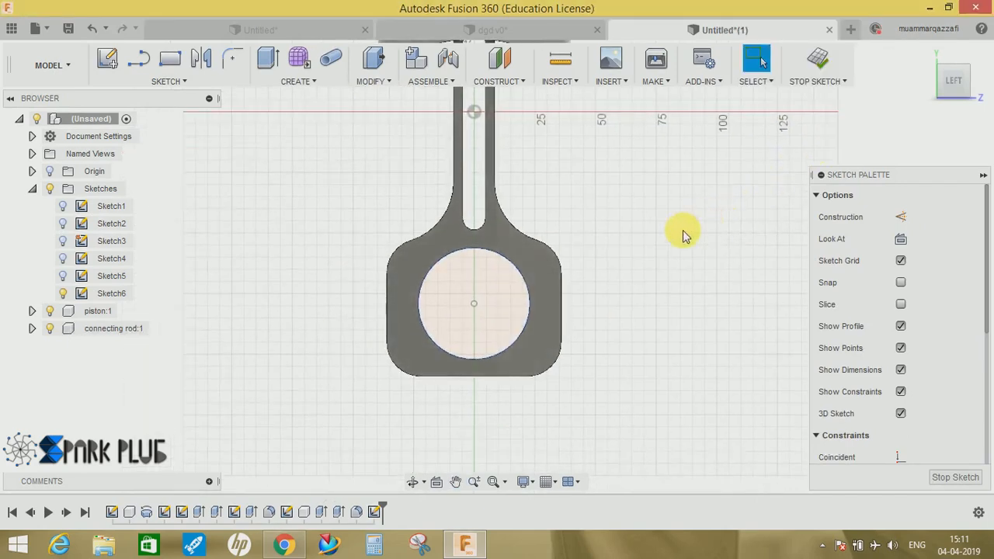
# Draw a 70 mm diameter circle concentric with the projected bore circle
pyautogui.press('c')
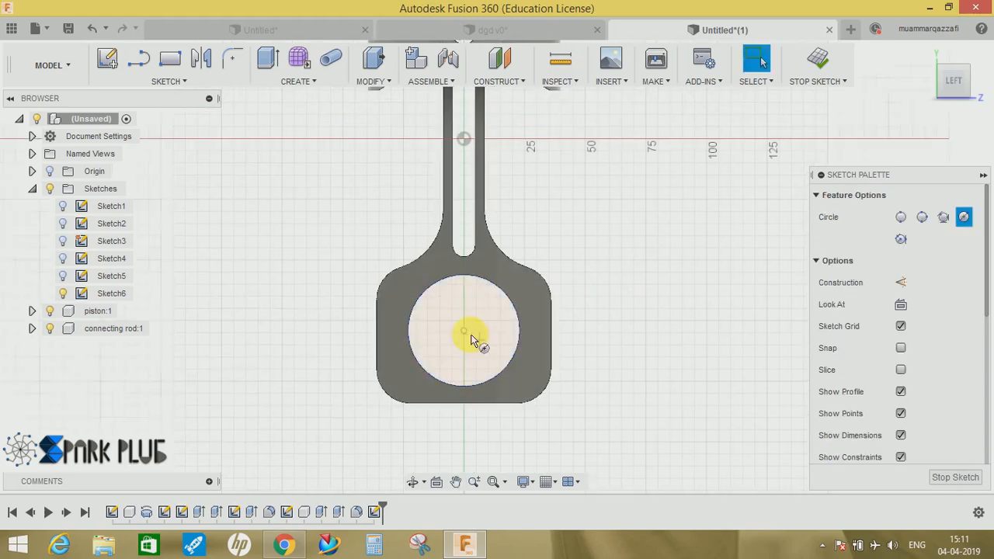
pyautogui.click(464, 333)
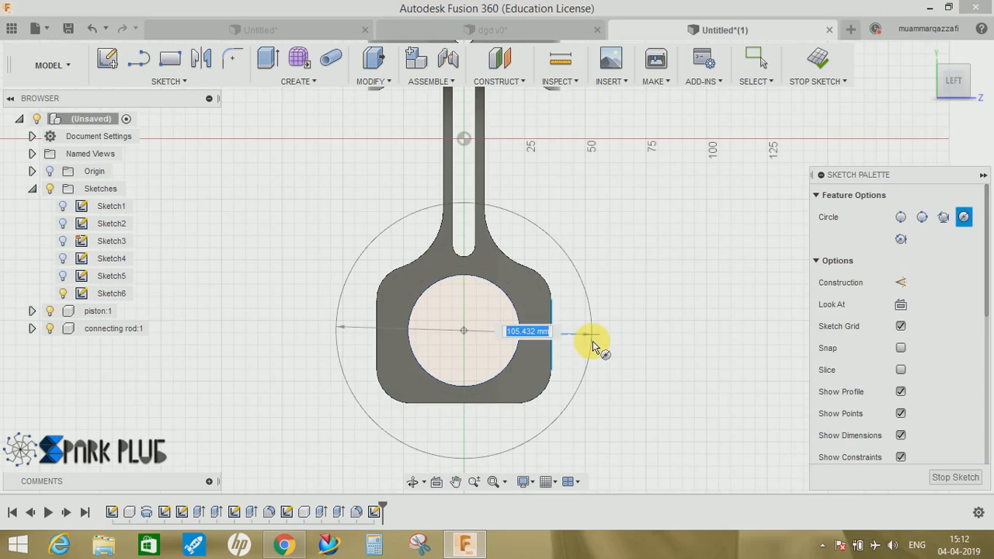
pyautogui.write('70')
pyautogui.press('Return')
pyautogui.press('Escape')
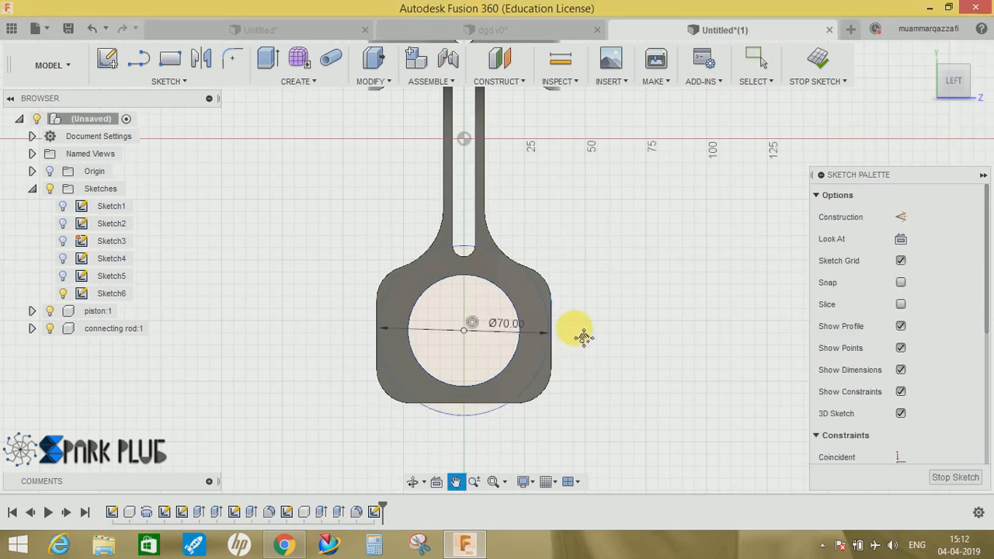
# Draw a 110 mm diameter circle centred on the vertical axis above the bore, near the slot's lower end
pyautogui.press('c')
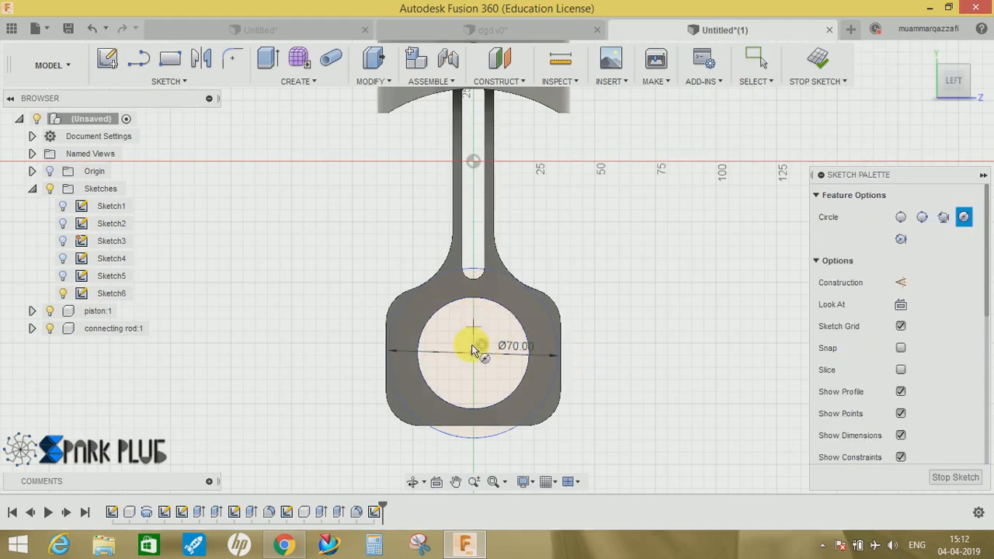
pyautogui.click(474, 250)
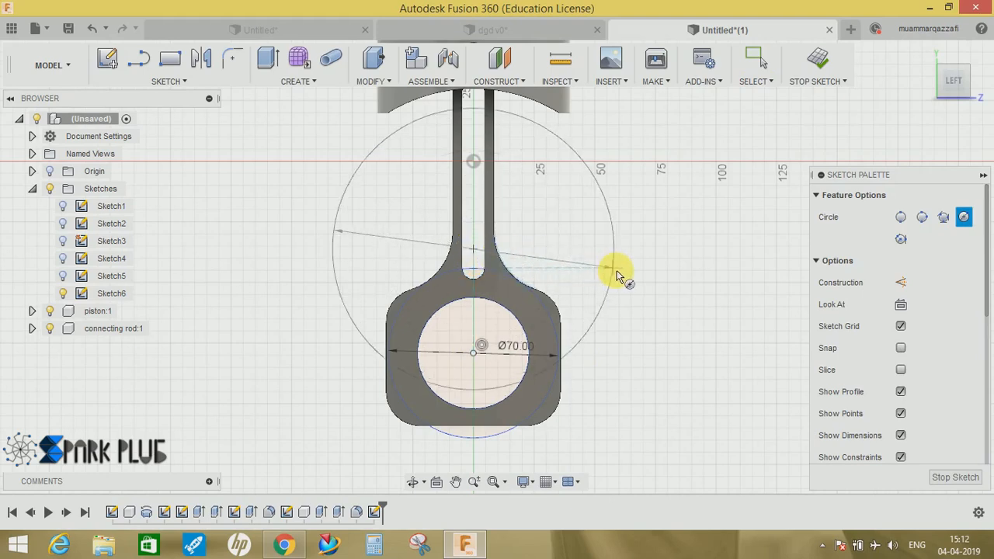
pyautogui.write('1')
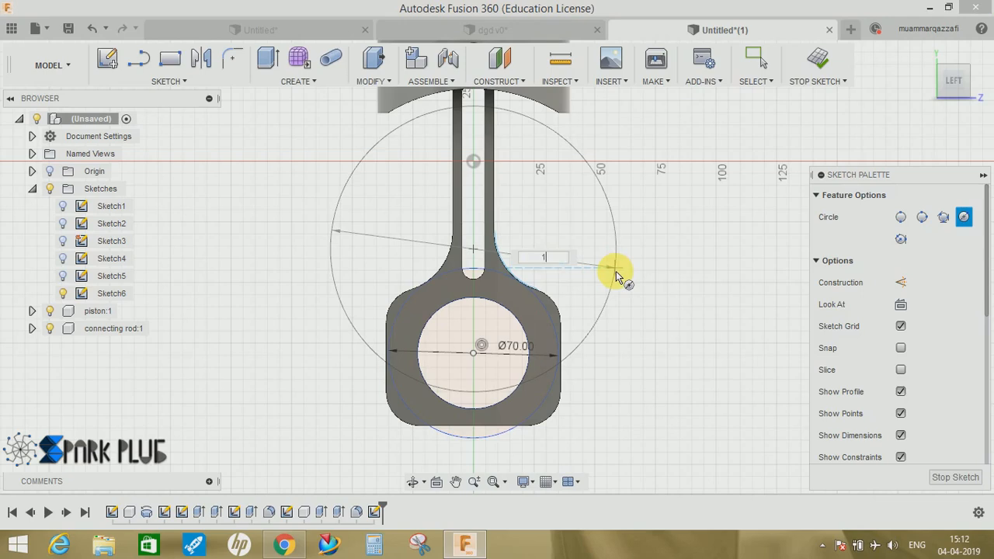
pyautogui.write('0')
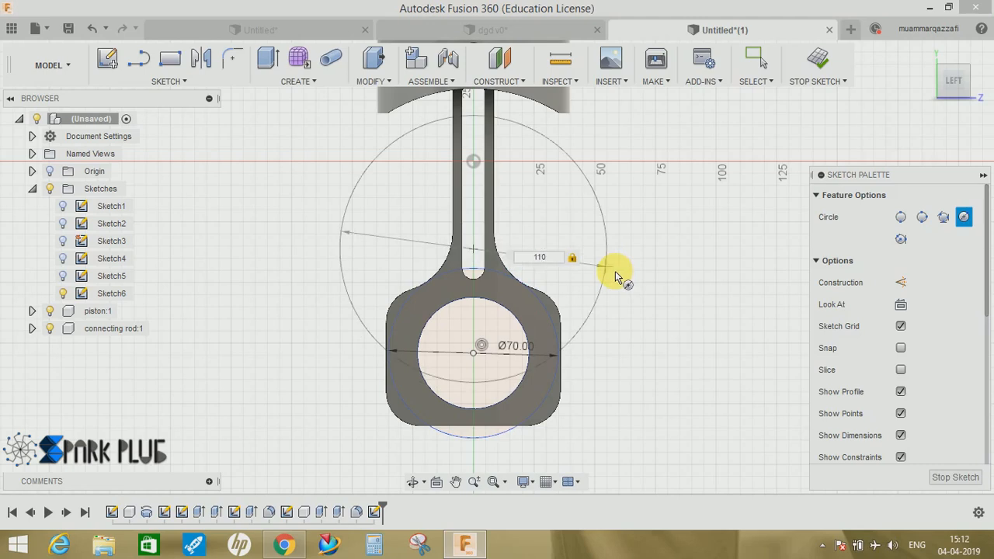
pyautogui.press('Return')
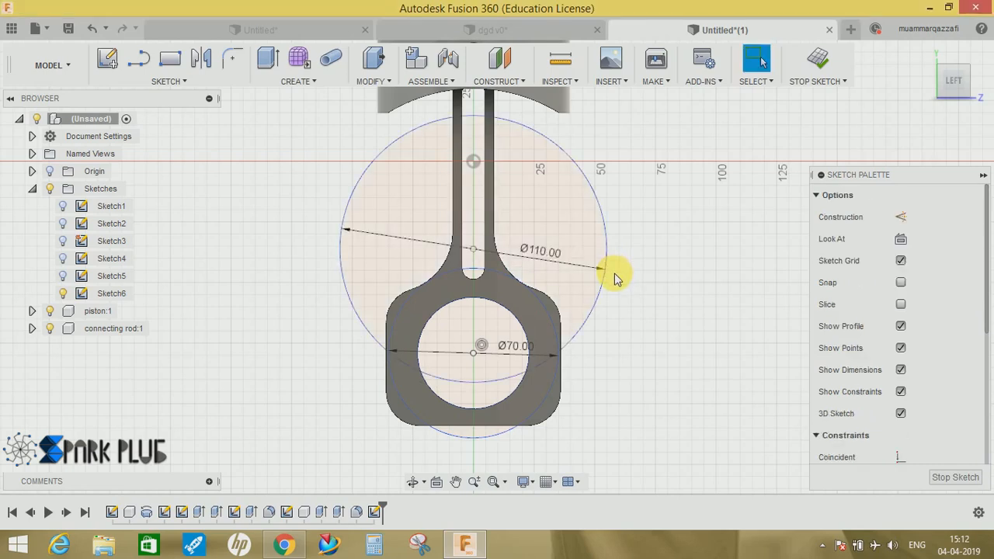
# Dimension the vertical distance between the bore centre and the 110 mm circle's centre as 36 mm
pyautogui.moveTo(614, 278); pyautogui.dragTo(611, 308, button='middle')
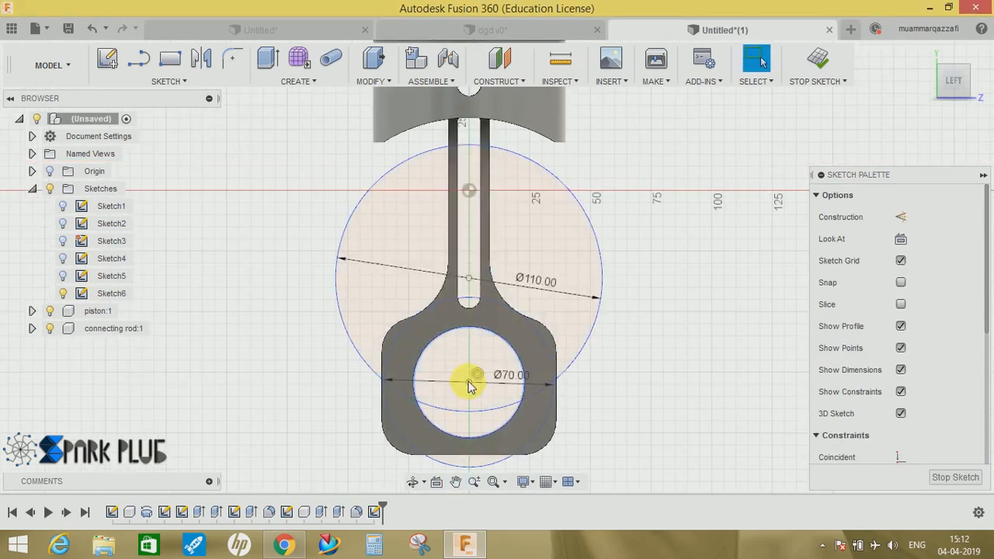
pyautogui.rightClick(470, 387)
pyautogui.click(450, 259)
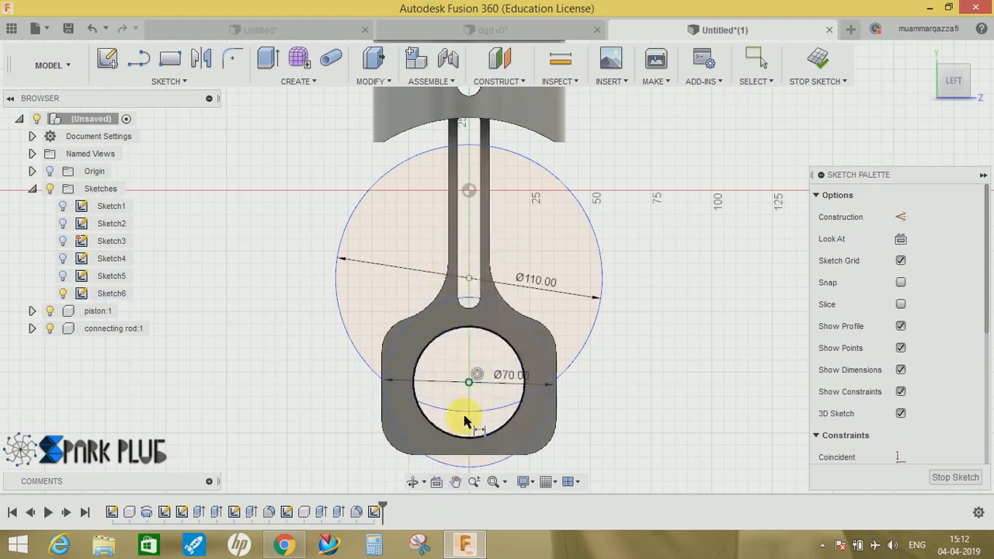
pyautogui.click(470, 387)
pyautogui.click(470, 280)
pyautogui.click(668, 350)
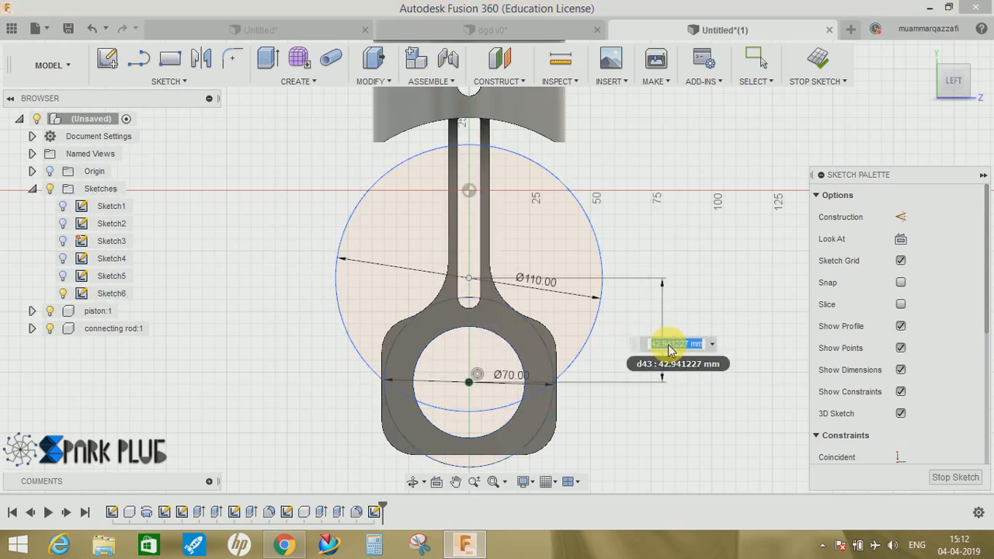
pyautogui.write('36')
pyautogui.press('Return')
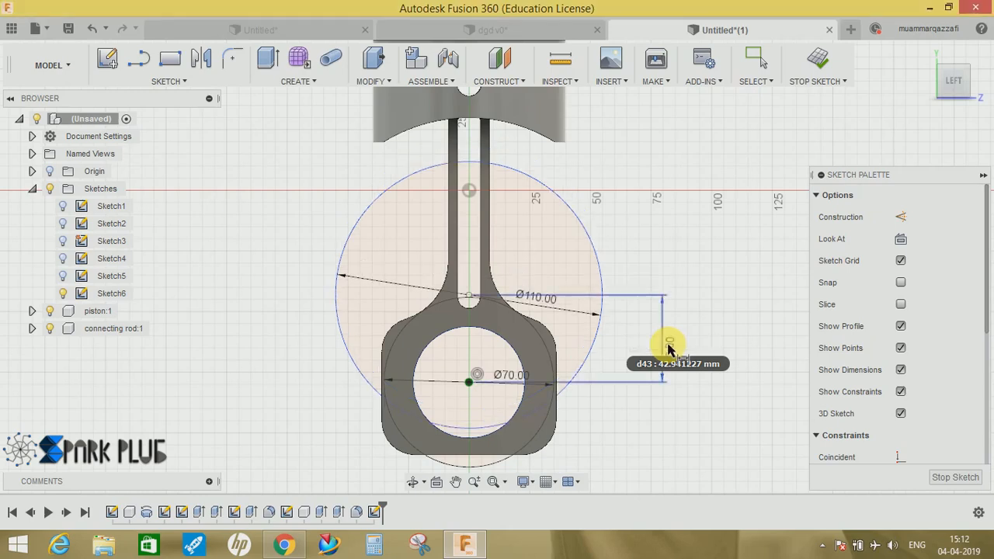
# Hide the piston and connecting rod components so only the sketch geometry is shown
pyautogui.scroll(3, 510, 427)
pyautogui.moveTo(509, 428); pyautogui.dragTo(540, 346, button='middle')
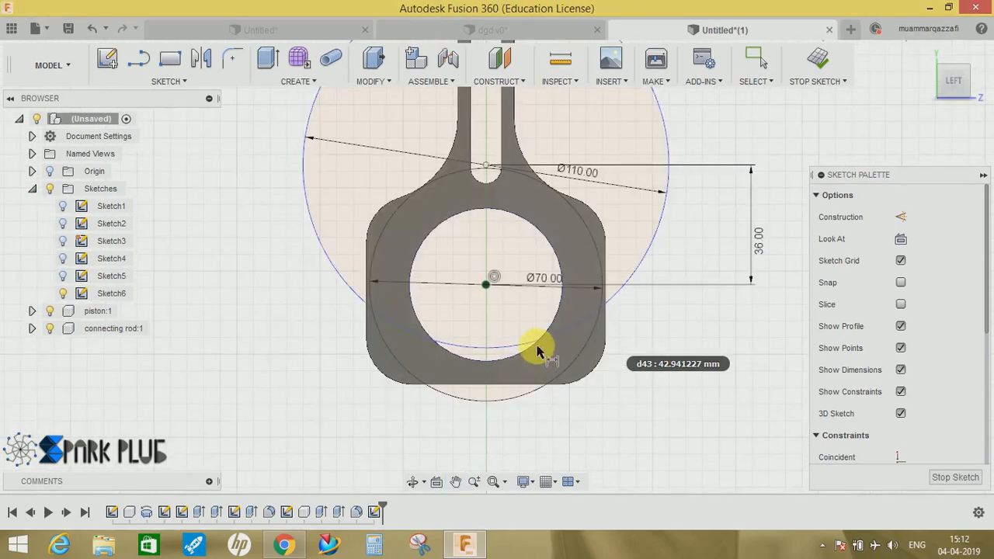
pyautogui.click(50, 328)
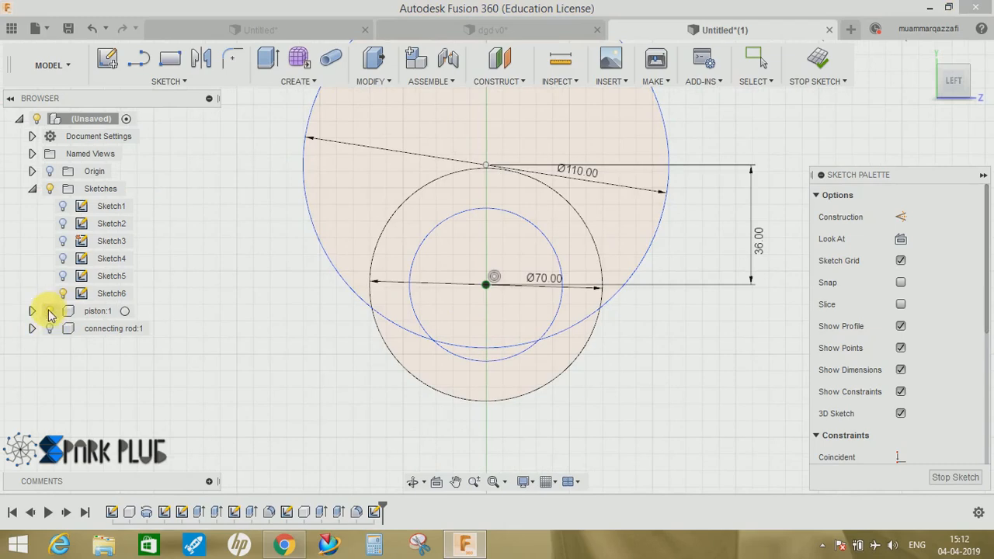
pyautogui.moveTo(412, 317); pyautogui.dragTo(363, 374, button='middle')
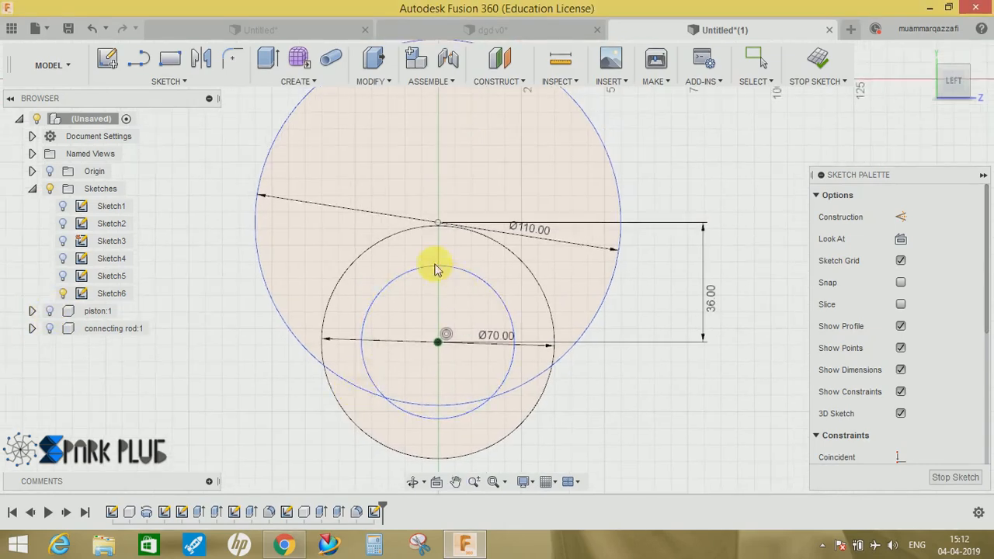
pyautogui.press('Escape')
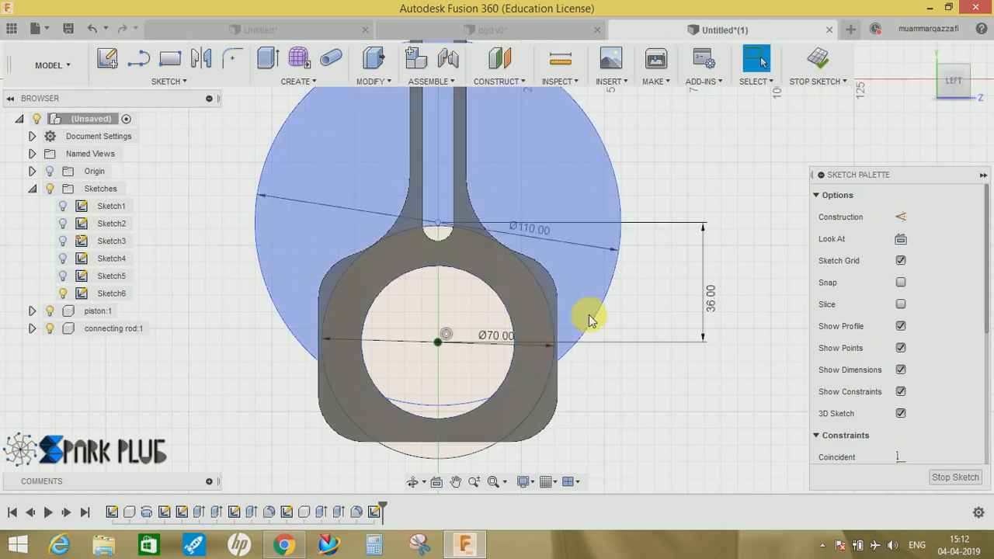
pyautogui.click(50, 310)
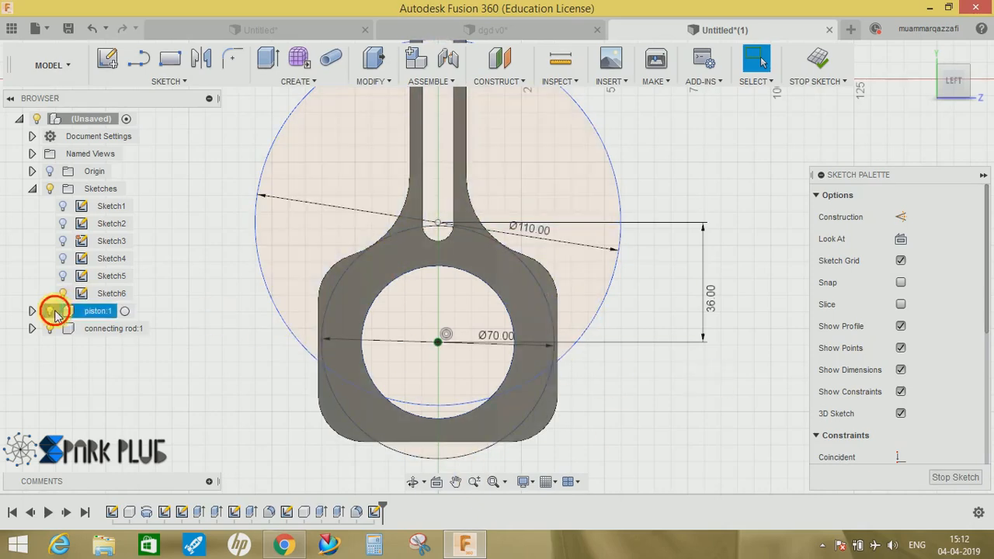
pyautogui.click(50, 328)
# Delete the 70 mm circle around the projected bore circle
pyautogui.click(373, 248)
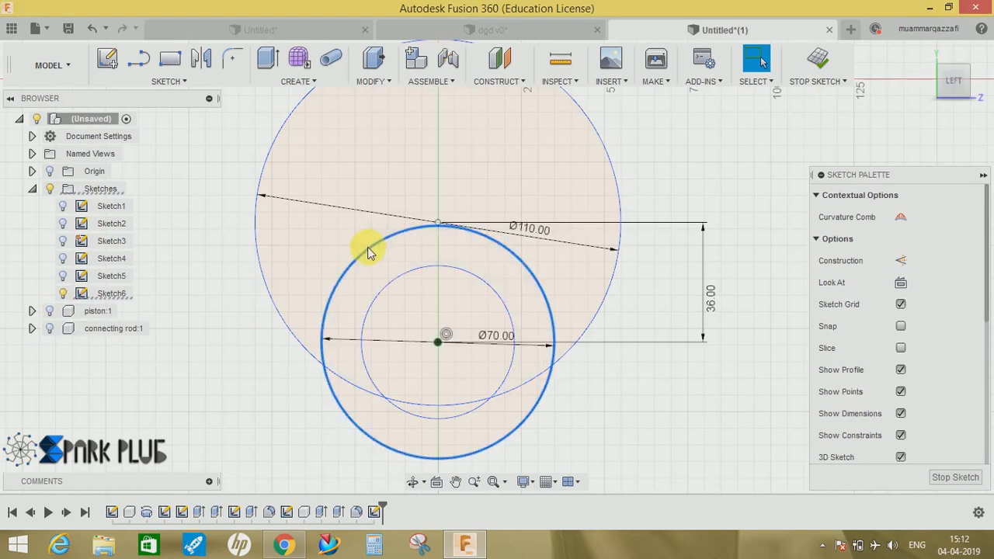
pyautogui.press('Delete')
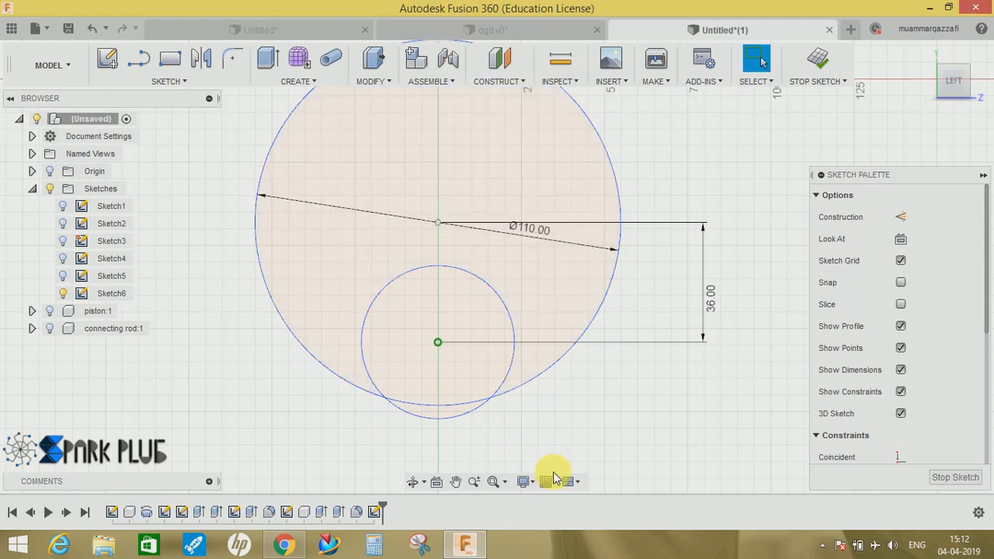
# Draw horizontal lines from the 110 mm circle's centre in both directions, each ending just outside the circle
pyautogui.press('l')
pyautogui.click(438, 222)
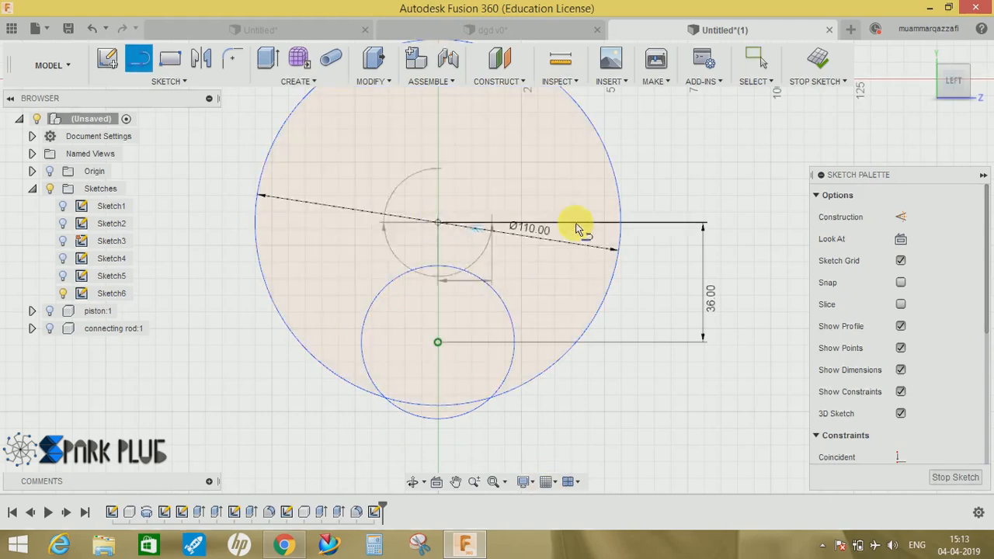
pyautogui.click(646, 223)
pyautogui.click(646, 223)
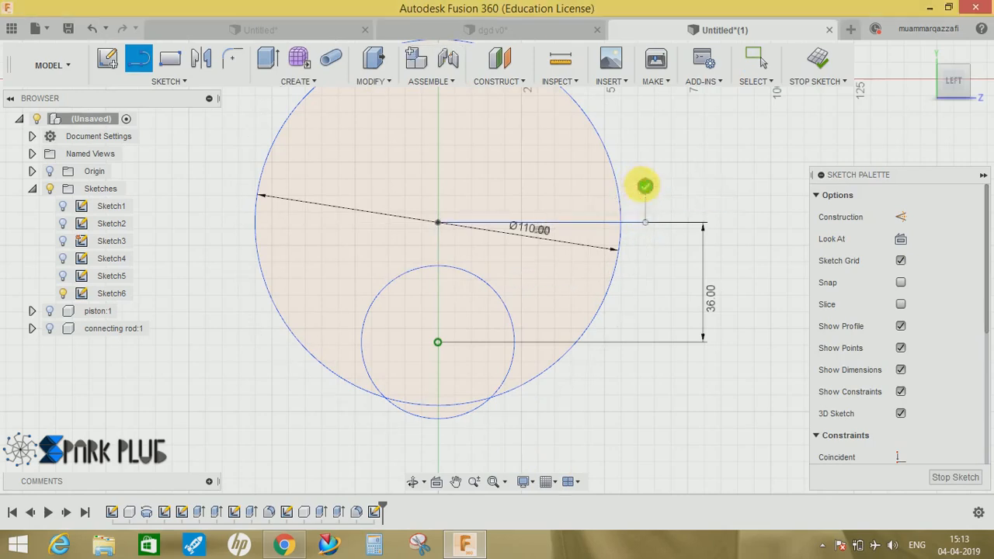
pyautogui.click(438, 223)
pyautogui.doubleClick(231, 223)
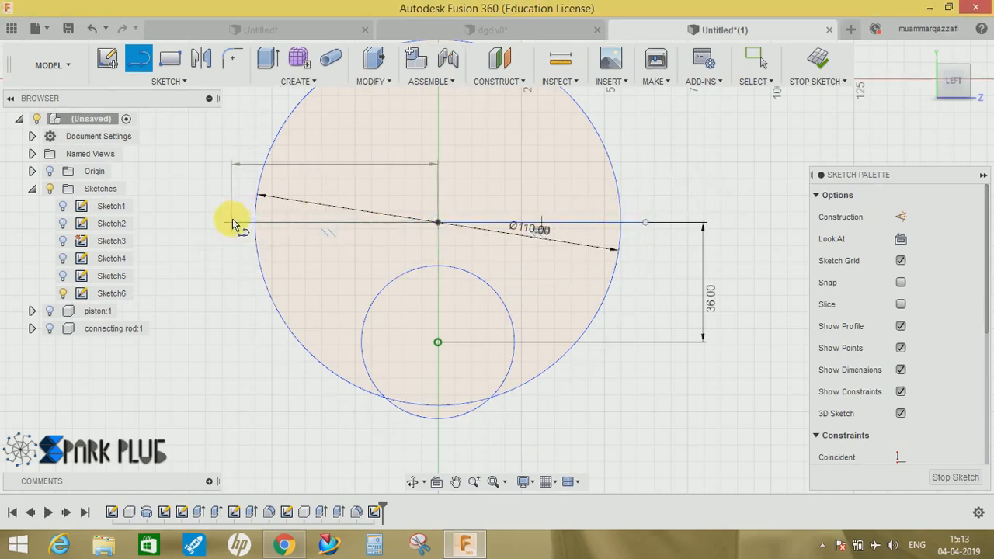
pyautogui.click(231, 258)
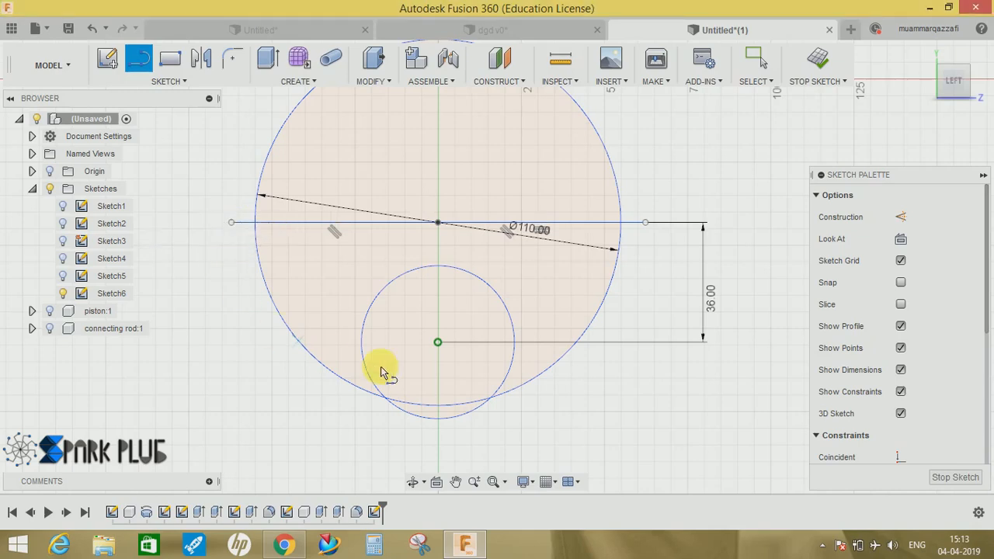
# Draw horizontal lines from the projected bore circle's centre in both directions, each ending just outside that circle
pyautogui.click(439, 344)
pyautogui.click(544, 343)
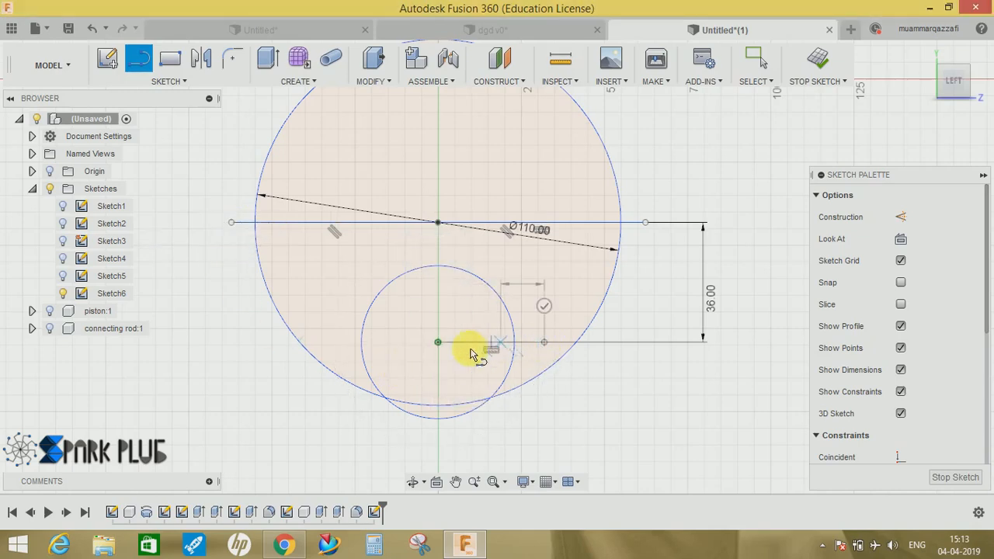
pyautogui.click(438, 342)
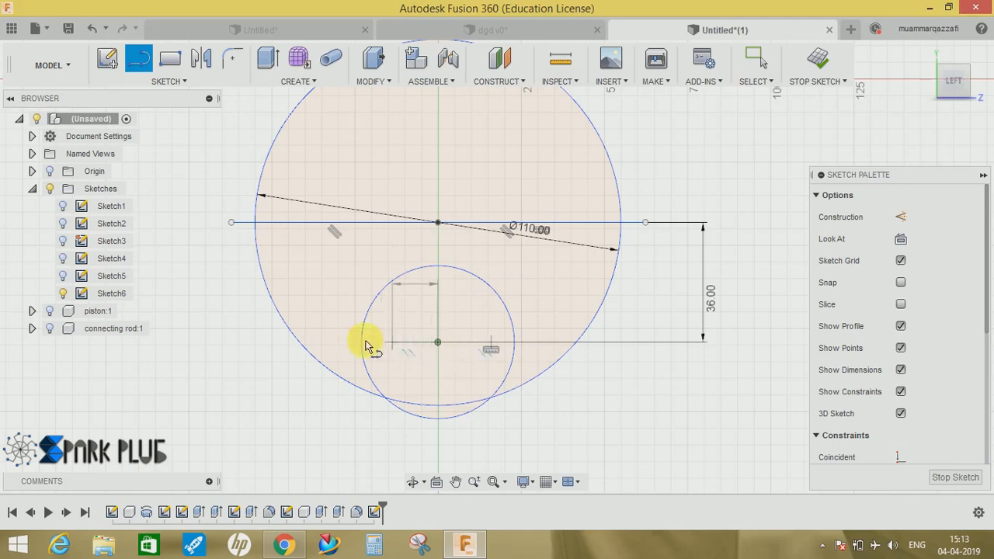
pyautogui.press('Escape')
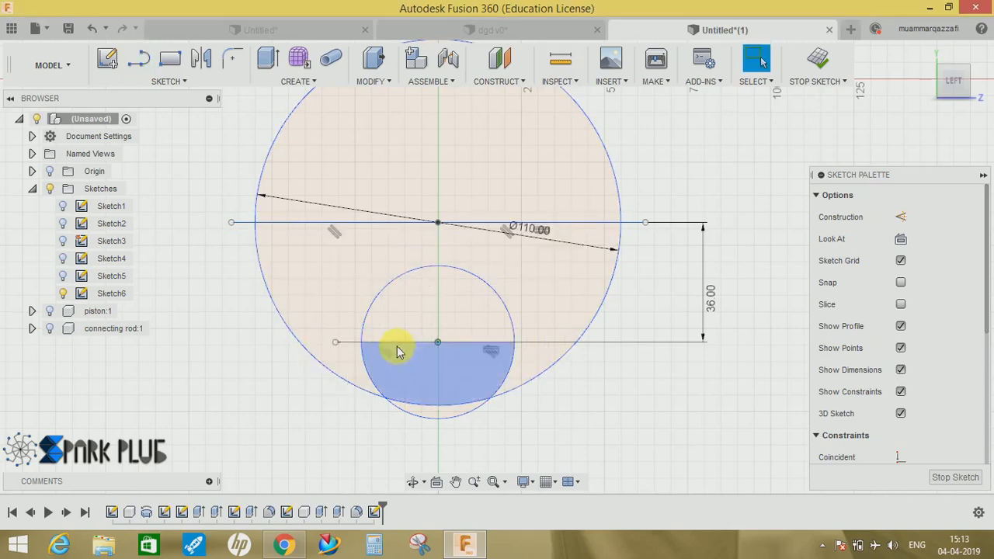
# Draw vertical lines about 50 mm and 52 mm long upward from the bore circle's two side points, ending above the 110 mm circle's horizontal line
pyautogui.scroll(3, 331, 336)
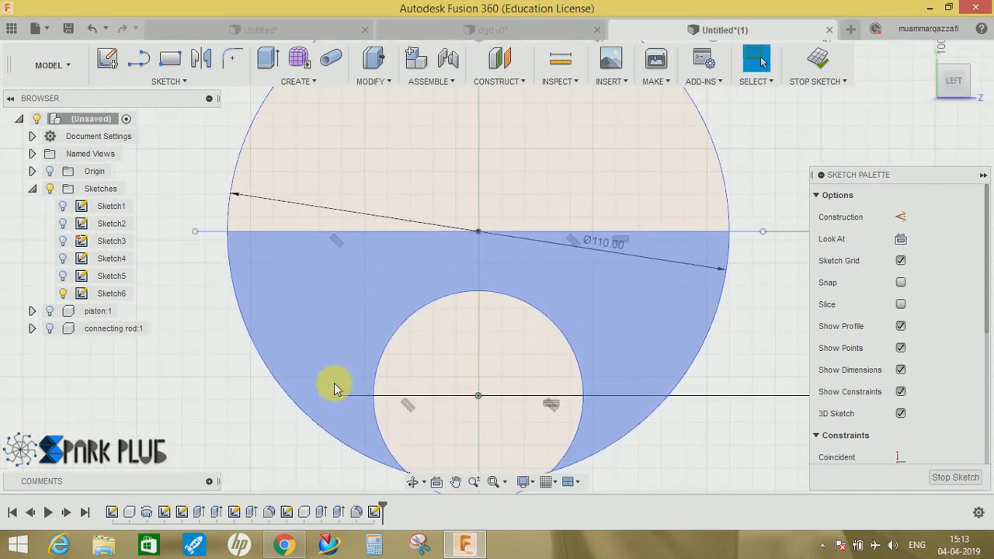
pyautogui.press('l')
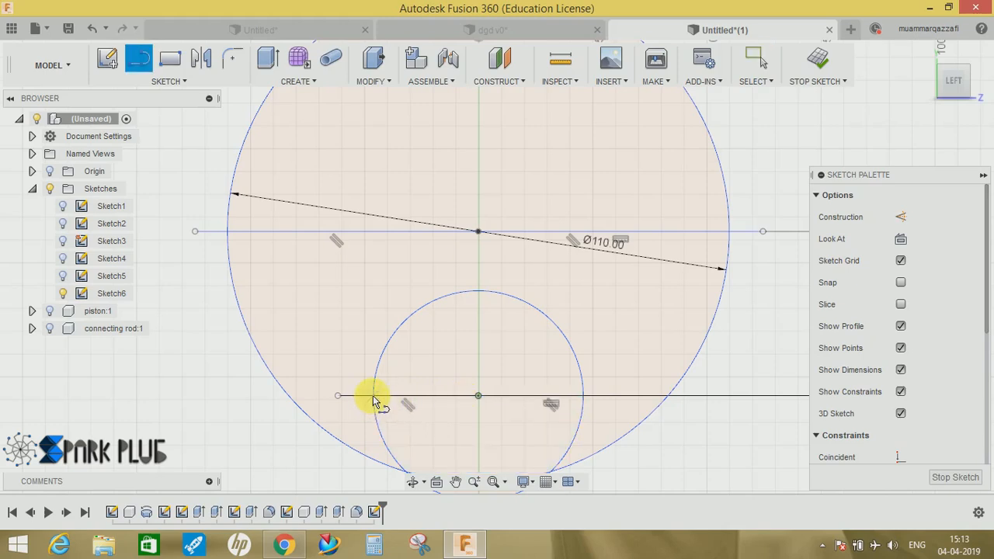
pyautogui.click(372, 396)
pyautogui.click(374, 169)
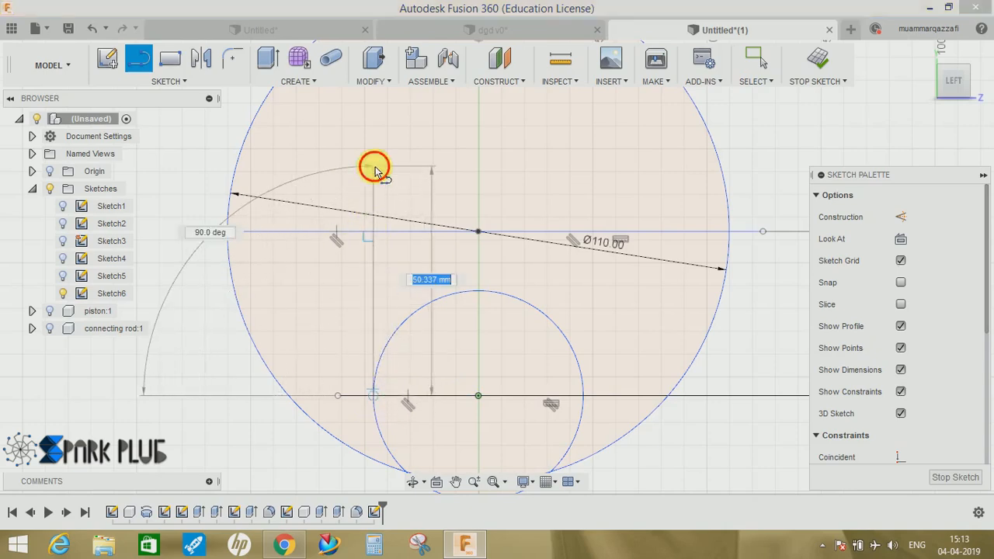
pyautogui.click(335, 166)
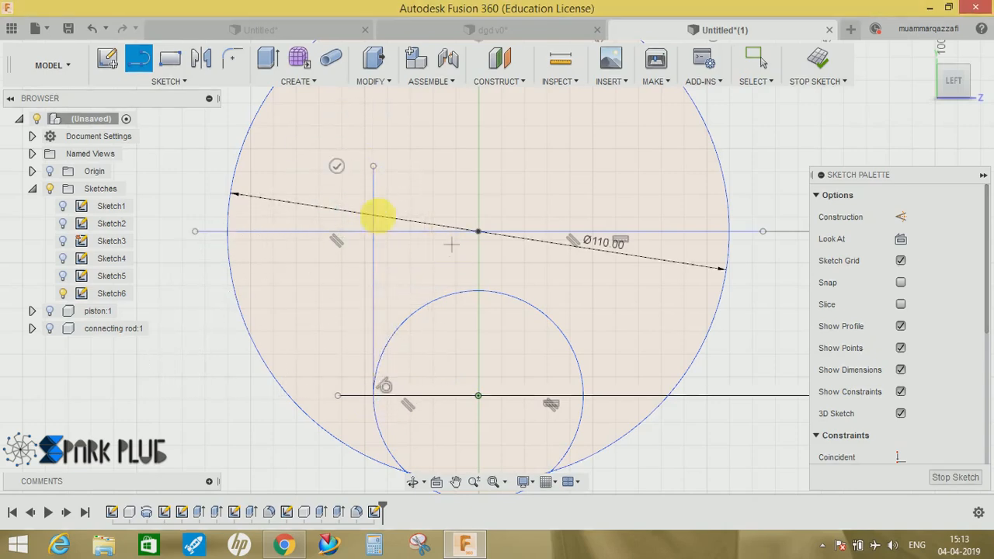
pyautogui.press('Escape')
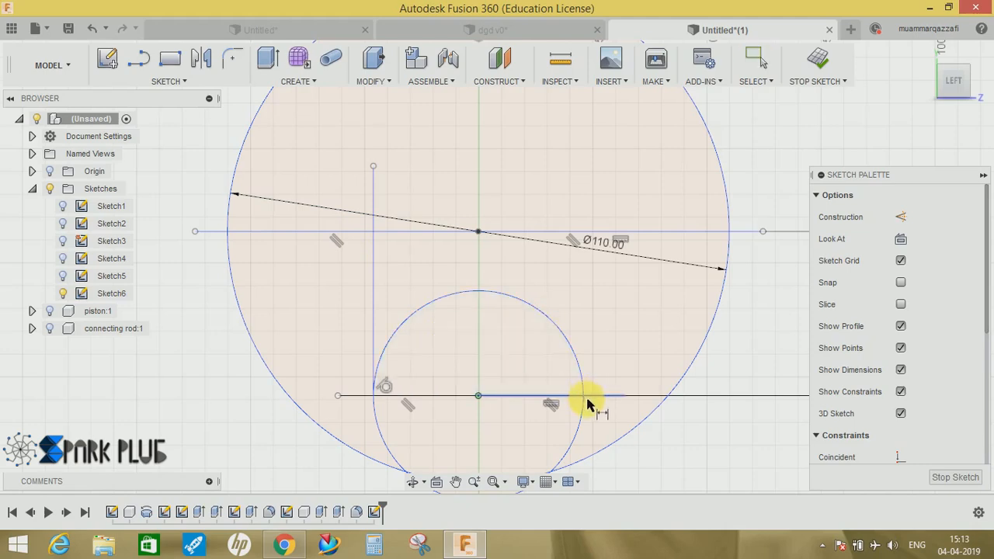
pyautogui.press('l')
pyautogui.click(584, 397)
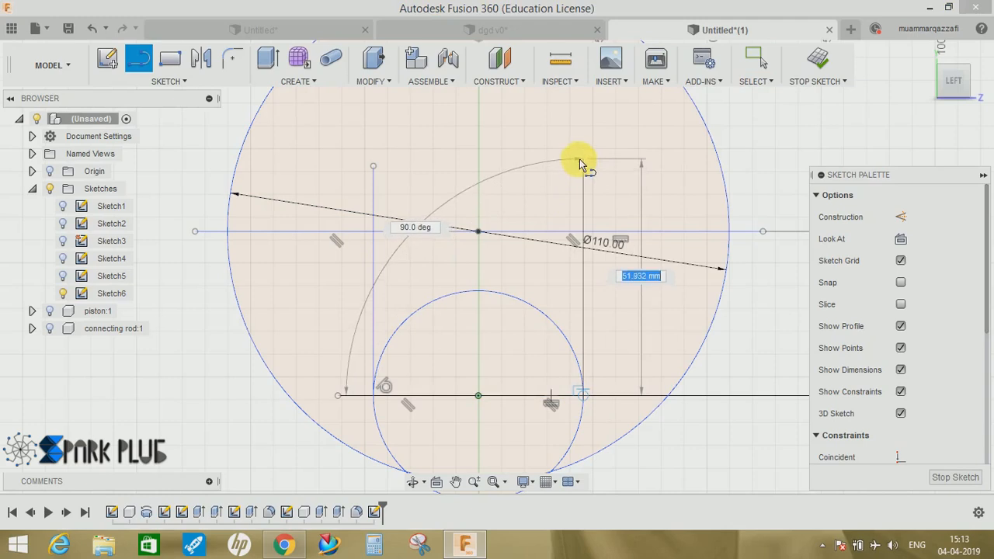
pyautogui.click(581, 159)
pyautogui.press('Escape')
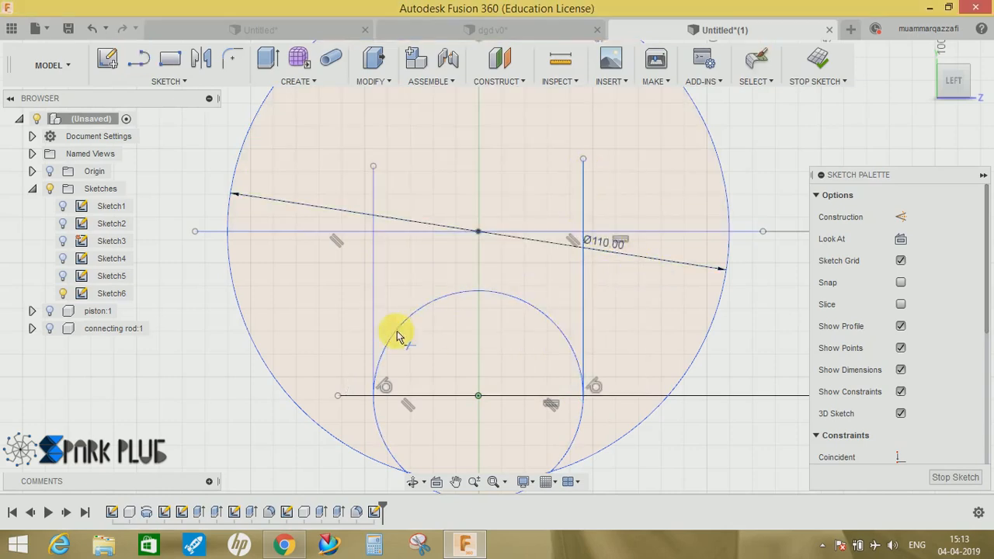
# Trim the lower side arcs of the 110 mm circle, the overhanging ends of its horizontal line and the vertical line ends above it
pyautogui.click(242, 317)
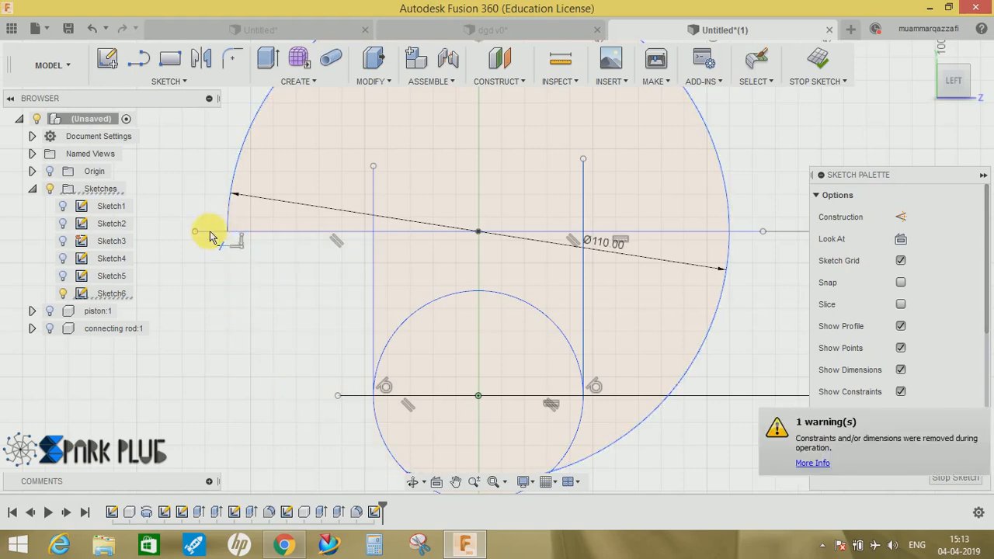
pyautogui.click(211, 236)
pyautogui.click(727, 271)
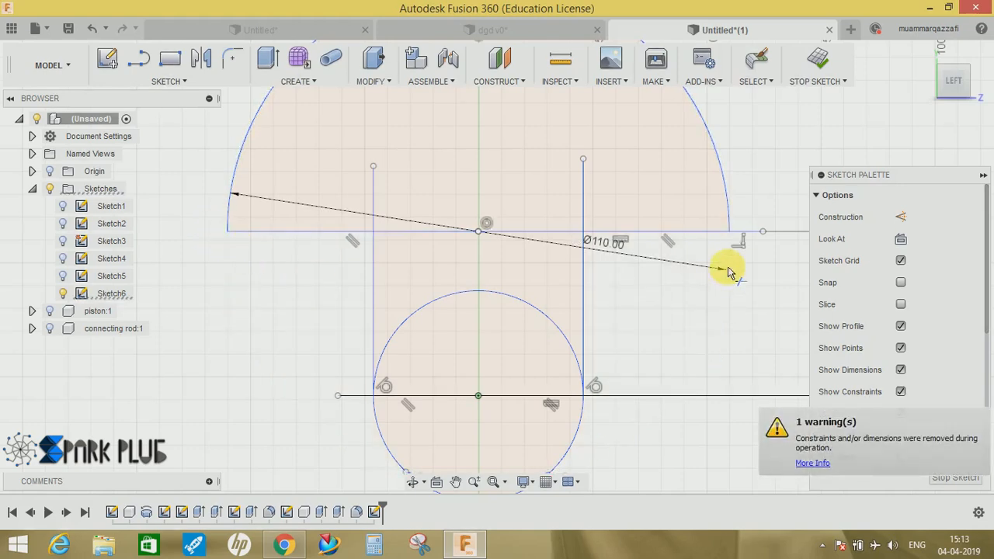
pyautogui.click(750, 233)
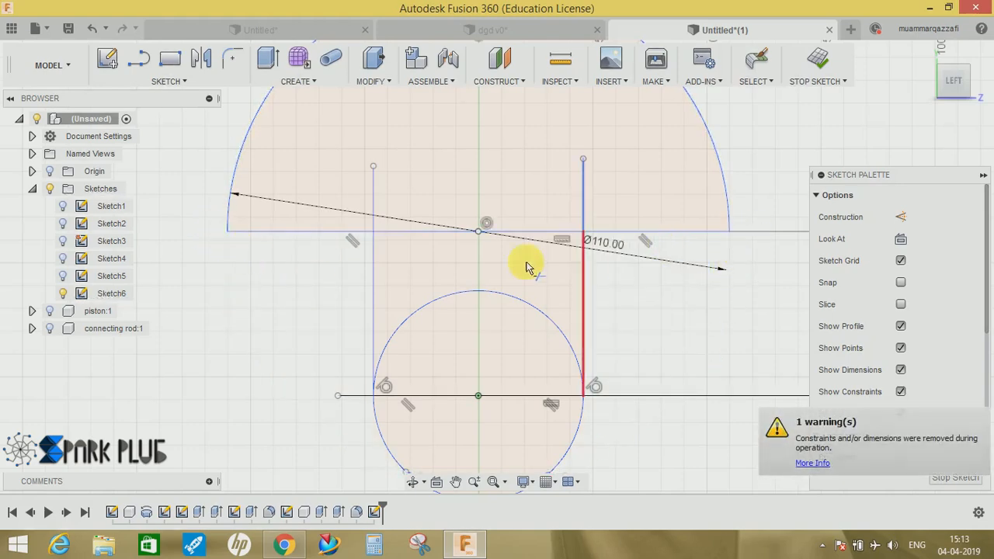
pyautogui.click(586, 197)
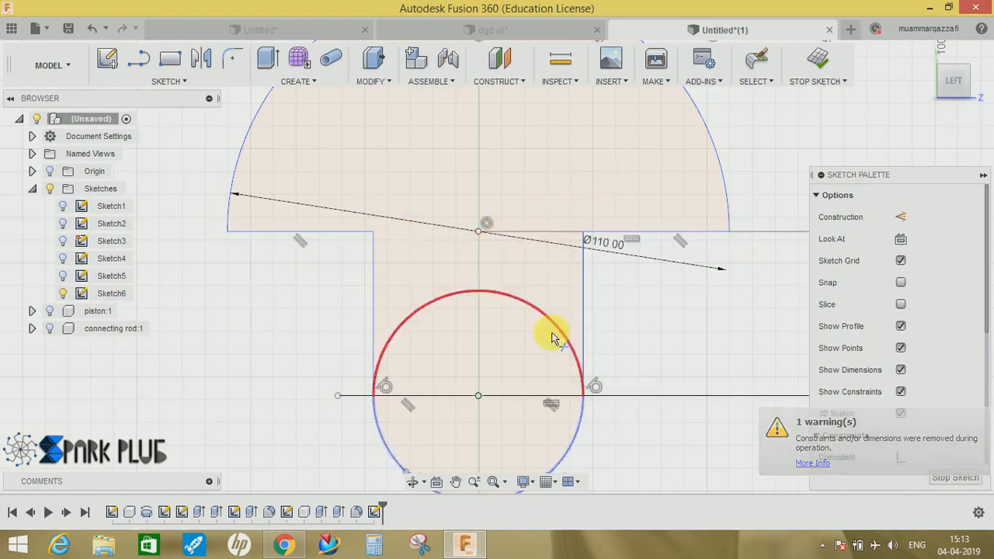
# Trim the upper half of the bore circle and all segments of the horizontal line through its centre
pyautogui.moveTo(551, 337); pyautogui.dragTo(533, 283, button='middle')
pyautogui.click(513, 238)
pyautogui.click(416, 330)
pyautogui.click(540, 329)
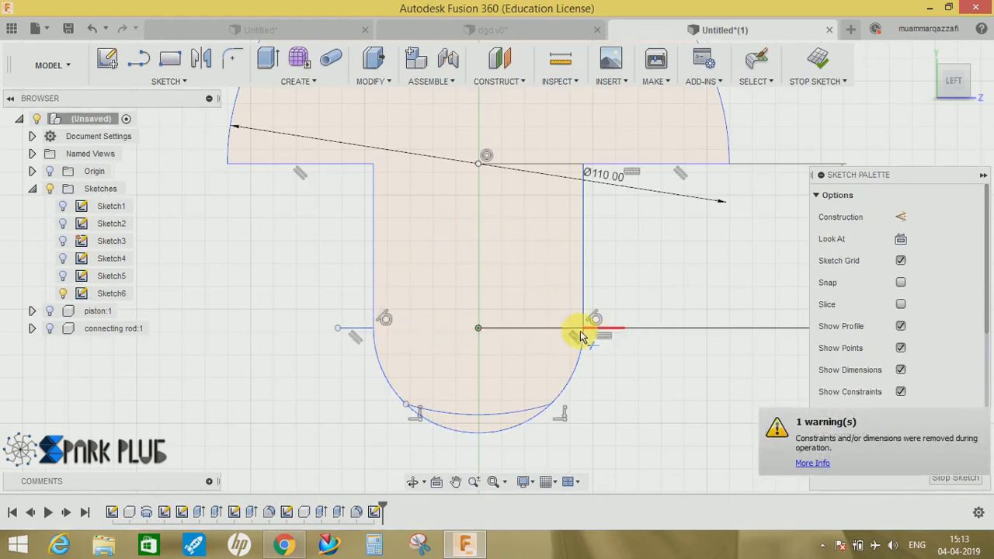
pyautogui.click(609, 331)
pyautogui.click(367, 334)
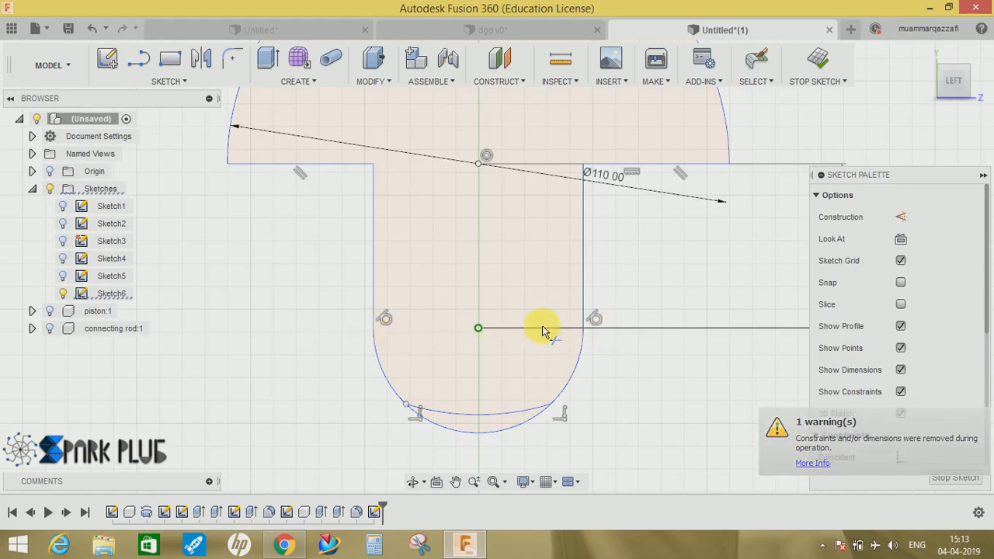
pyautogui.press('Escape')
pyautogui.scroll(1, 529, 331)
pyautogui.scroll(-2, 530, 331)
pyautogui.moveTo(530, 333); pyautogui.dragTo(534, 387, button='middle')
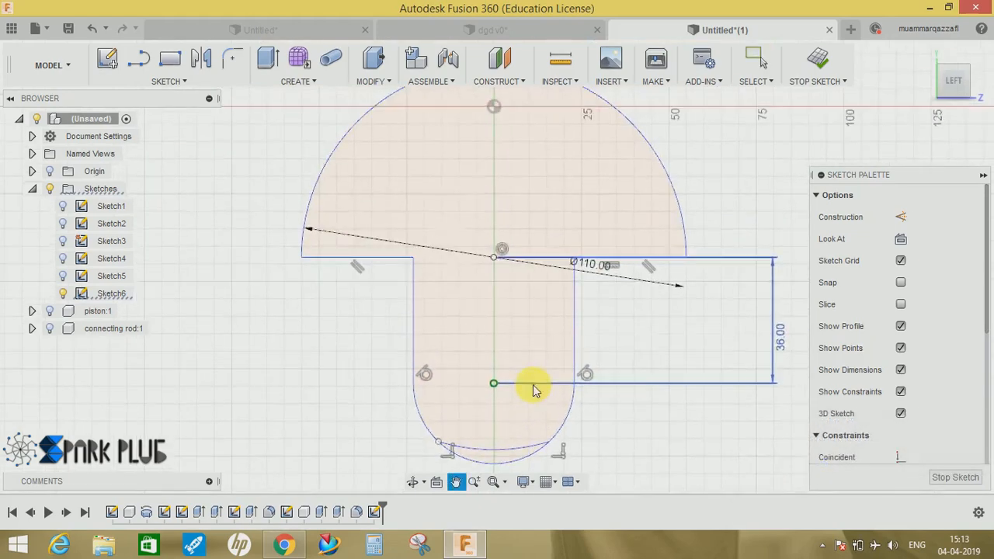
# Fillet both inner corners between the horizontal edges and the vertical lines with a 25 mm radius
pyautogui.click(231, 59)
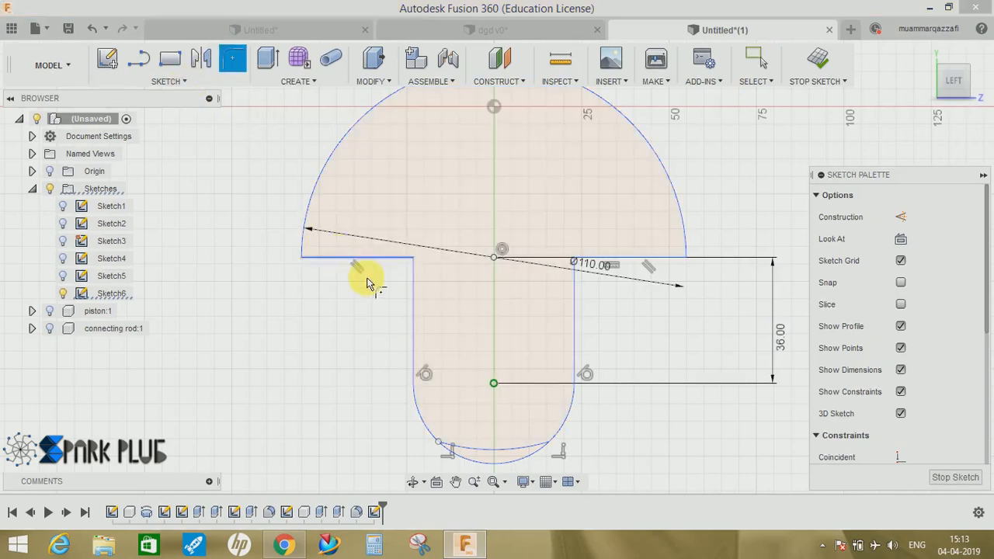
pyautogui.click(403, 263)
pyautogui.press('Return')
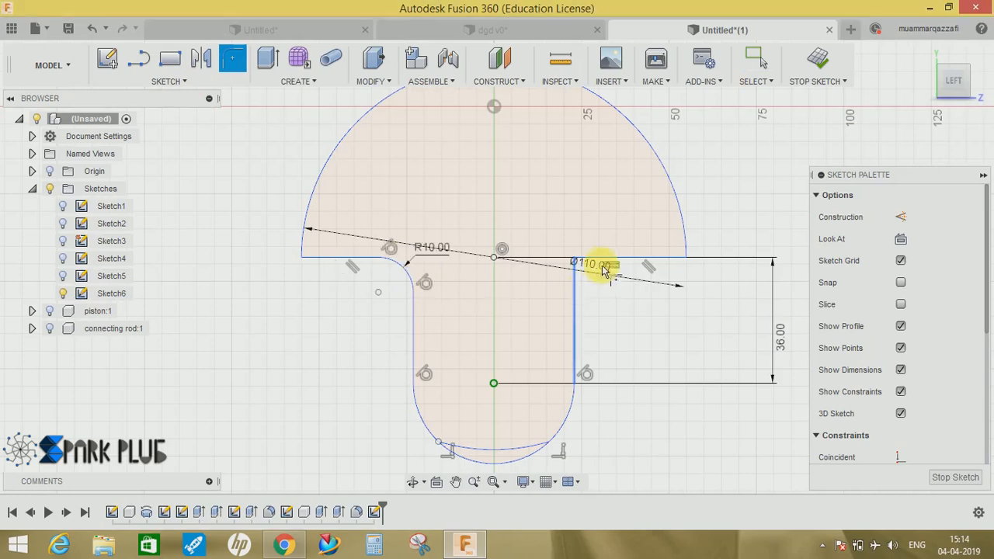
pyautogui.click(608, 264)
pyautogui.moveTo(583, 268); pyautogui.dragTo(598, 293)
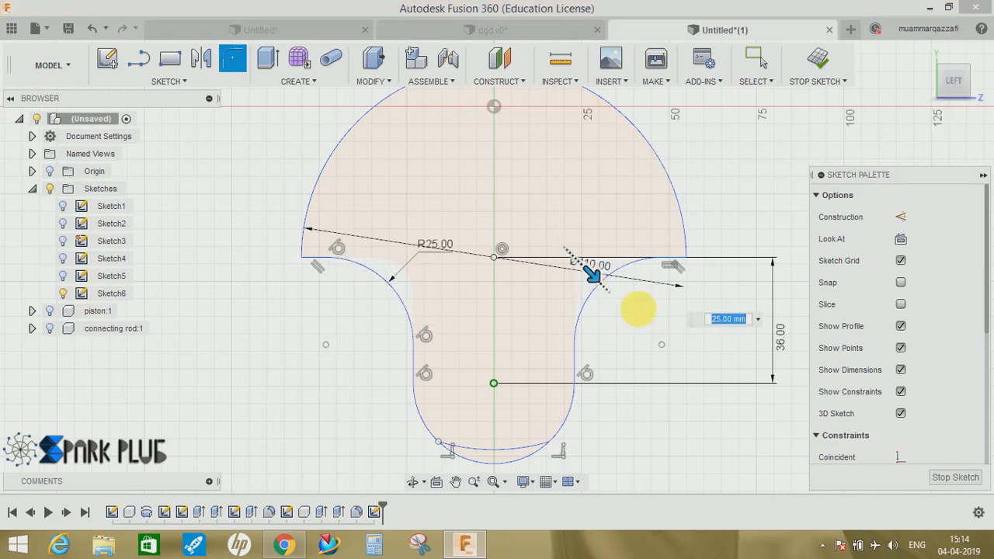
pyautogui.click(731, 451)
pyautogui.moveTo(705, 378); pyautogui.dragTo(694, 433, button='middle')
pyautogui.scroll(3, 362, 268)
pyautogui.scroll(-3, 388, 280)
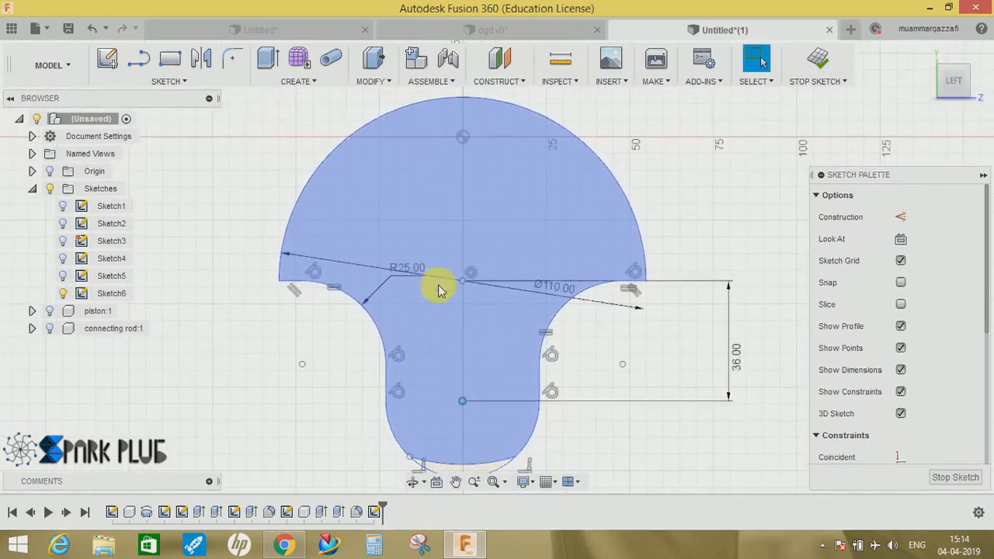
# Draw a 45 mm diameter circle on the vertical axis above the centre of the 110 mm arc
pyautogui.press('c')
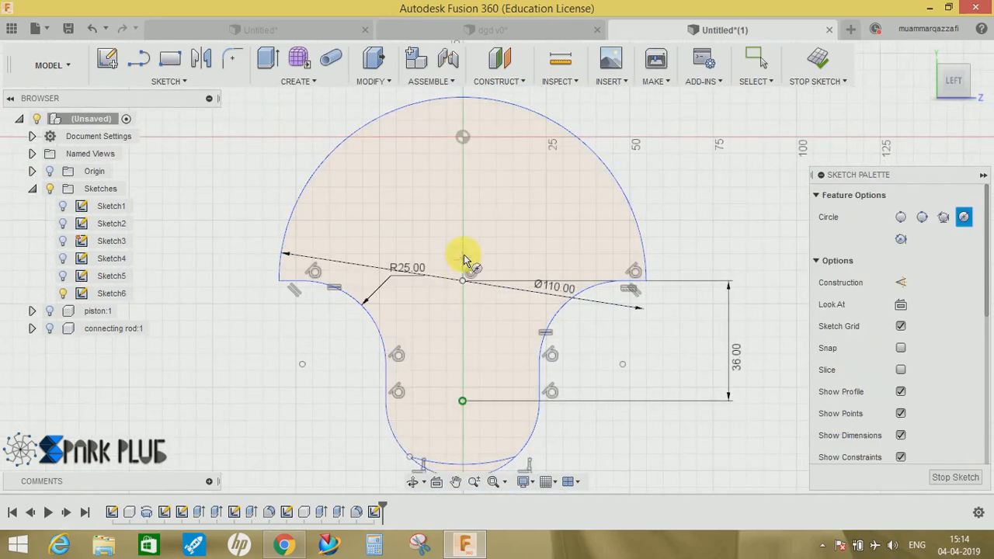
pyautogui.click(463, 208)
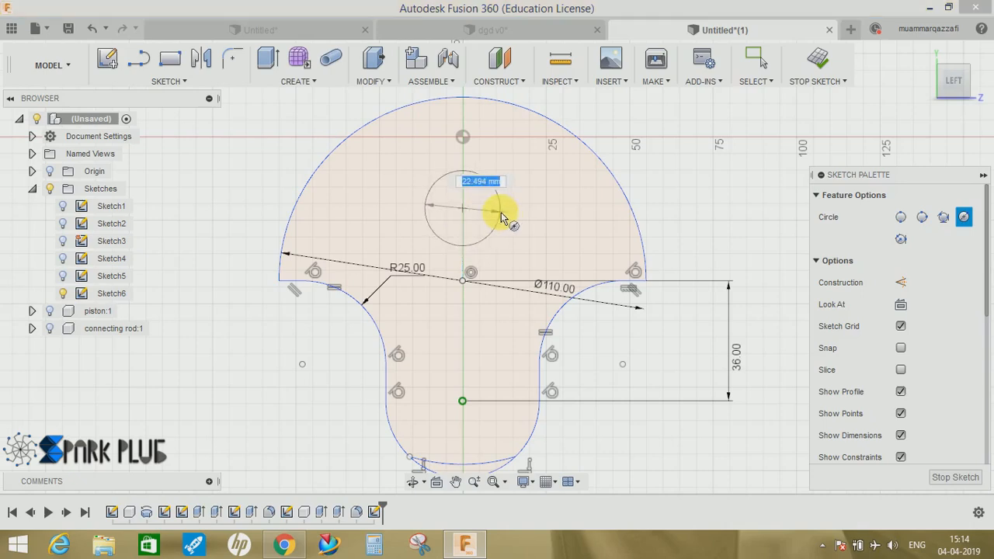
pyautogui.press('Return')
pyautogui.press('Escape')
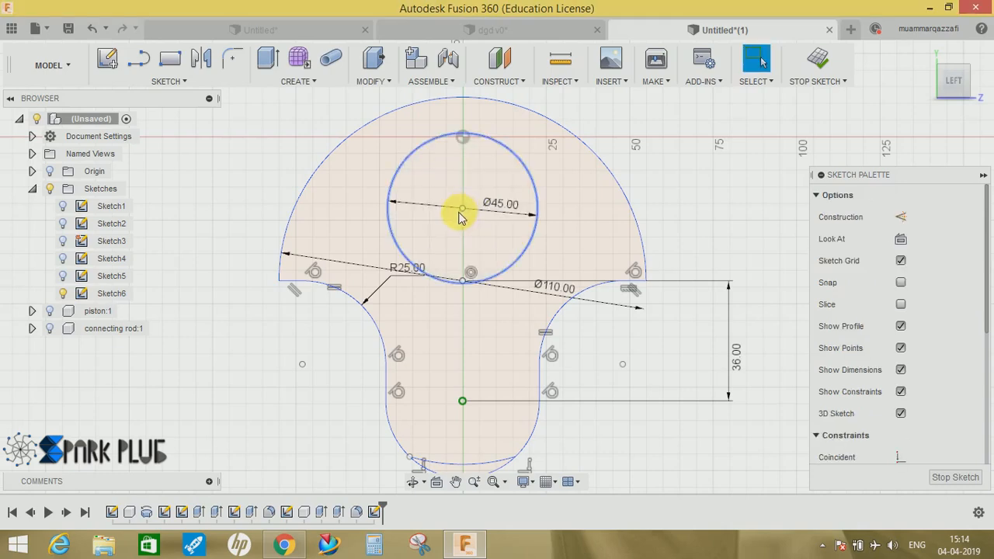
# Dimension the 45 mm circle's centre 22 mm above the centre of the 110 mm arc
pyautogui.press('d')
pyautogui.click(463, 280)
pyautogui.click(462, 208)
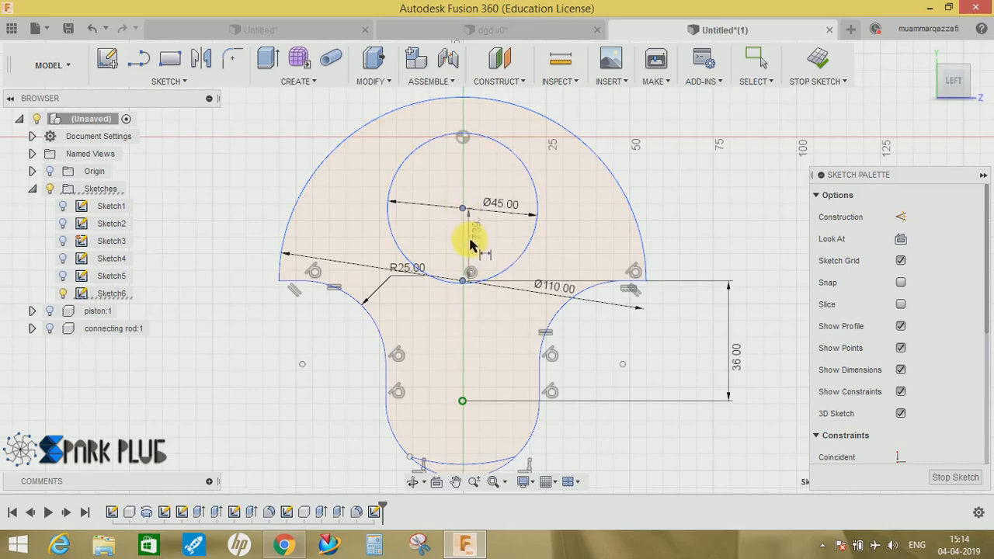
pyautogui.click(489, 252)
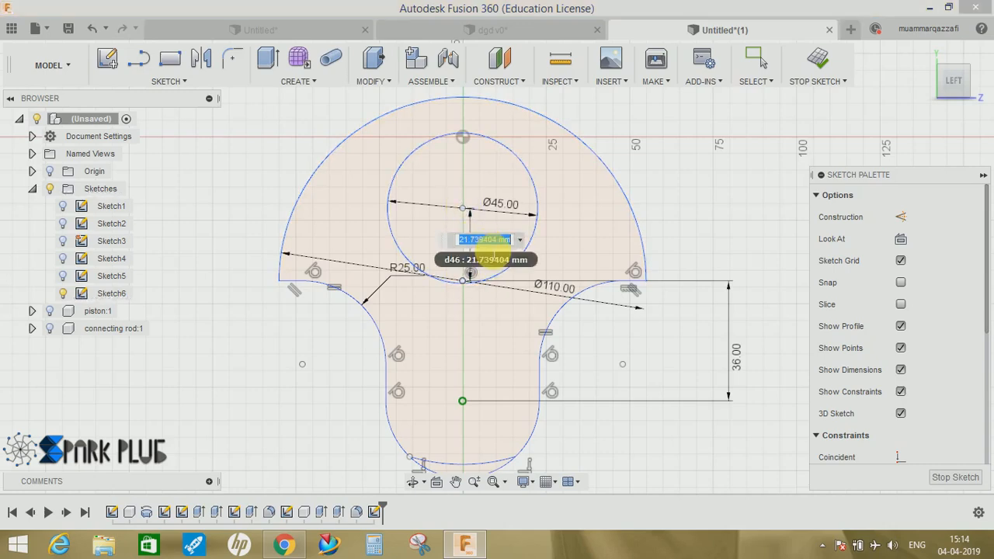
pyautogui.write('22')
pyautogui.press('Return')
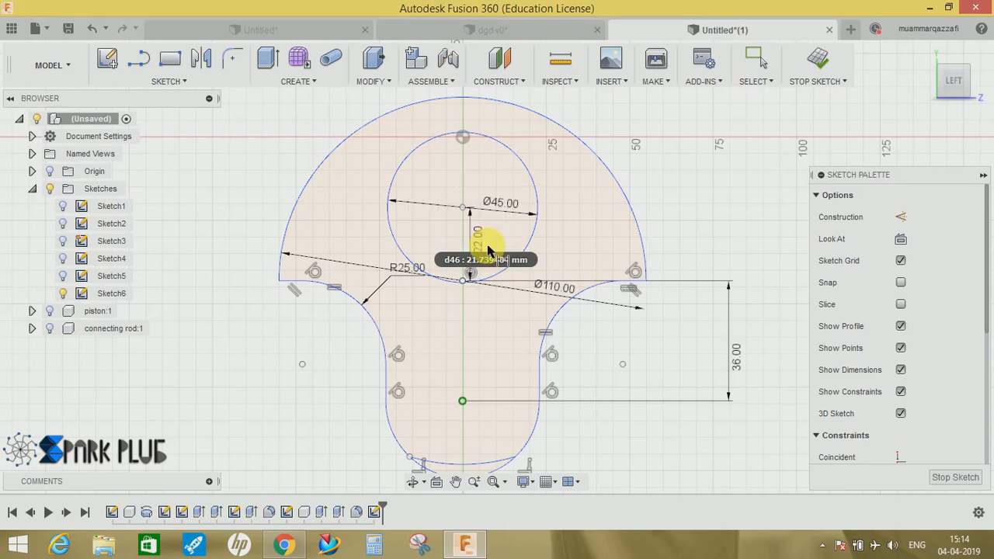
pyautogui.press('Escape')
pyautogui.moveTo(512, 285)
pyautogui.mouseDown(button='middle')
pyautogui.moveTo(518, 267)
pyautogui.moveTo(543, 315)
pyautogui.mouseUp(button='middle')
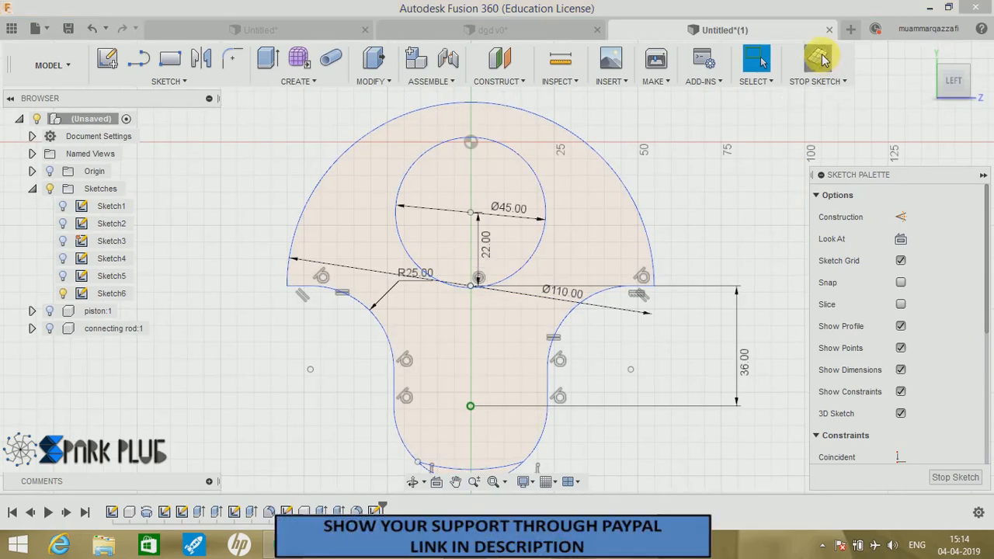
# Finish the sketch and show the piston and connecting rod components again
pyautogui.click(821, 59)
pyautogui.click(510, 260)
pyautogui.keyDown('shift'); pyautogui.moveTo(511, 257); pyautogui.dragTo(567, 299, button='middle'); pyautogui.keyUp('shift')
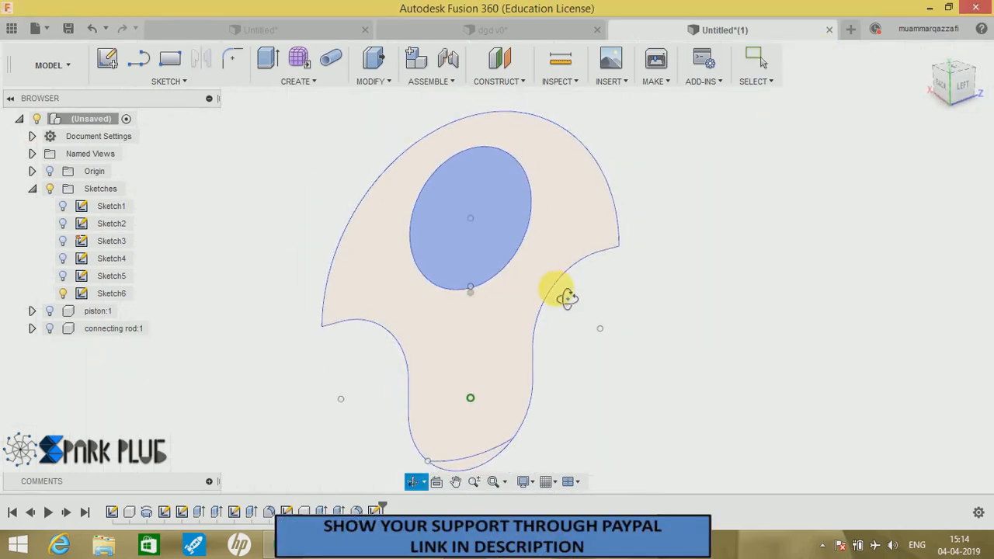
pyautogui.press('Escape')
pyautogui.click(51, 311)
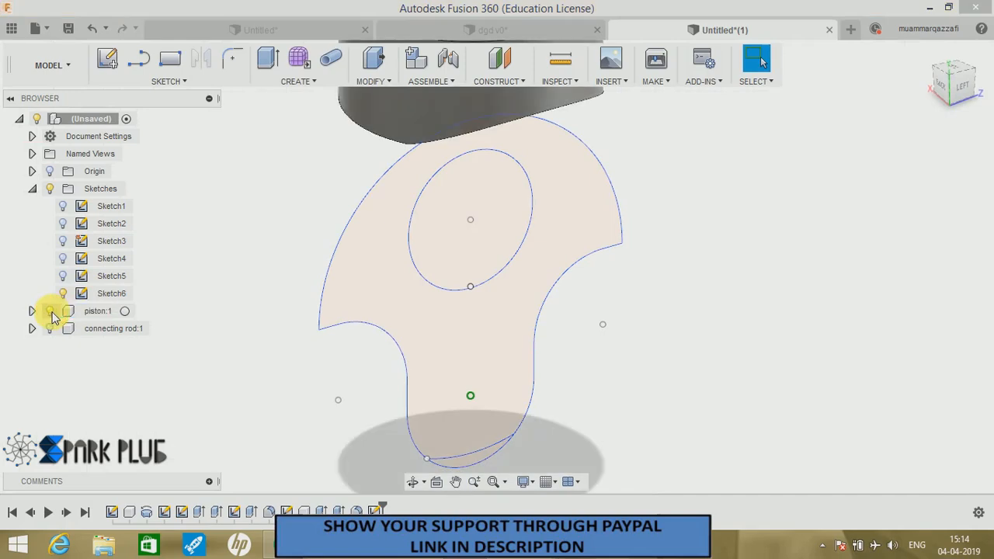
pyautogui.click(50, 329)
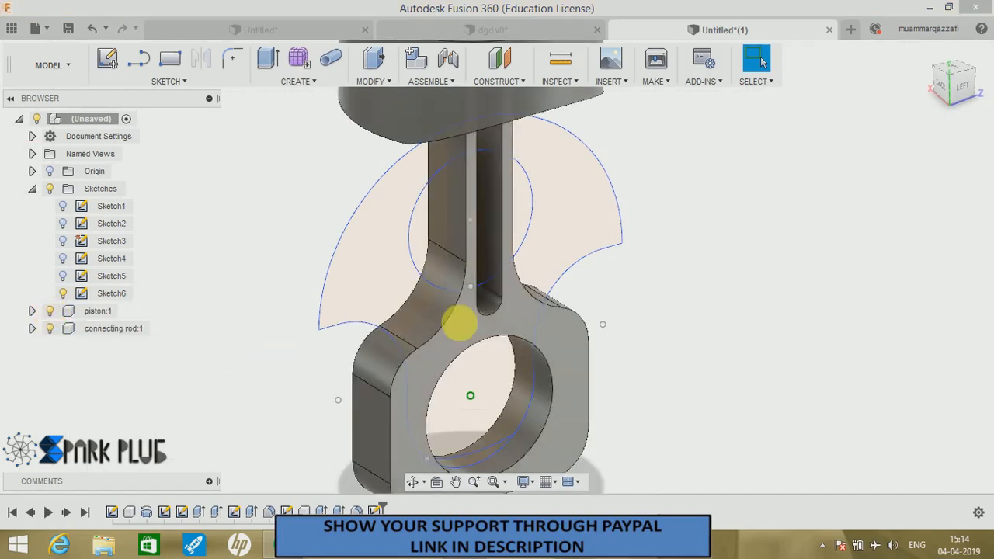
pyautogui.scroll(-3, 455, 311)
pyautogui.scroll(-1, 451, 284)
pyautogui.keyDown('shift'); pyautogui.moveTo(452, 284); pyautogui.dragTo(448, 346, button='middle'); pyautogui.keyUp('shift')
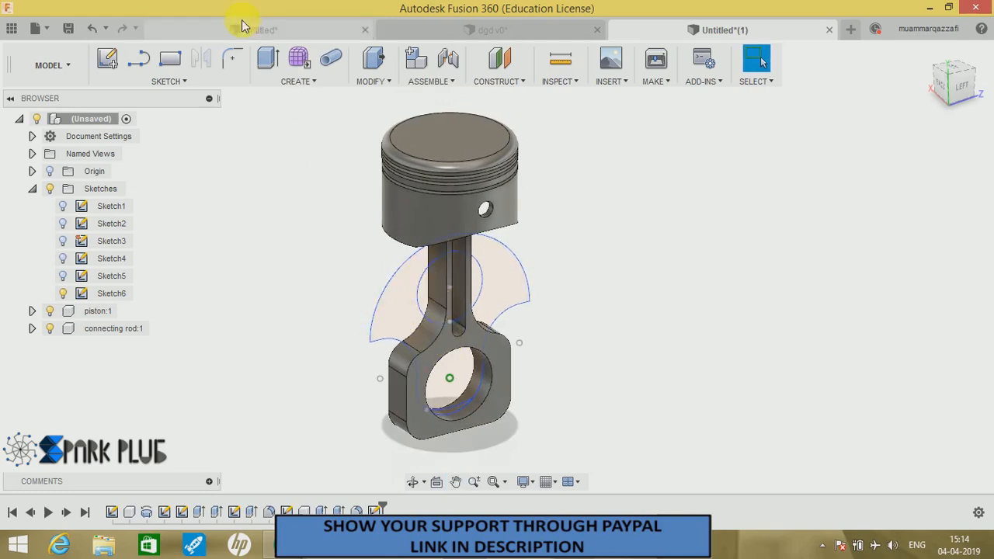
# Extrude the crank web profile one-sided by 25 mm with the operation set to New Component
pyautogui.click(266, 59)
pyautogui.click(389, 314)
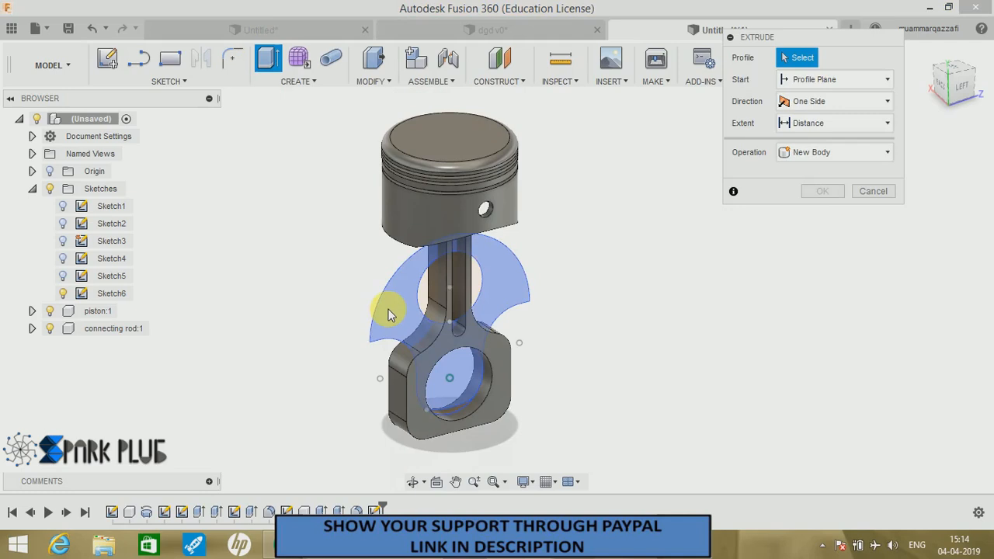
pyautogui.keyDown('shift'); pyautogui.moveTo(400, 321); pyautogui.dragTo(562, 362, button='middle'); pyautogui.keyUp('shift')
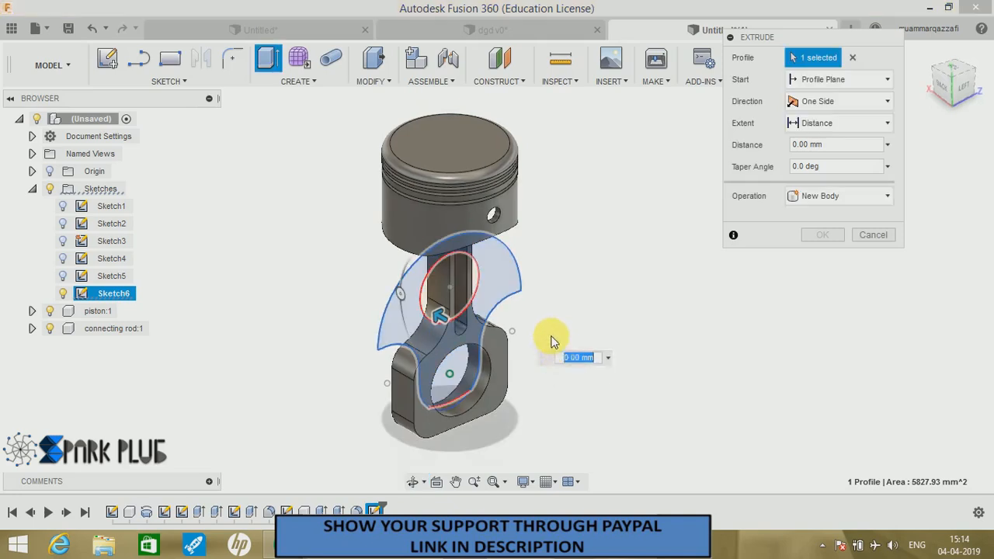
pyautogui.moveTo(439, 290); pyautogui.dragTo(477, 314)
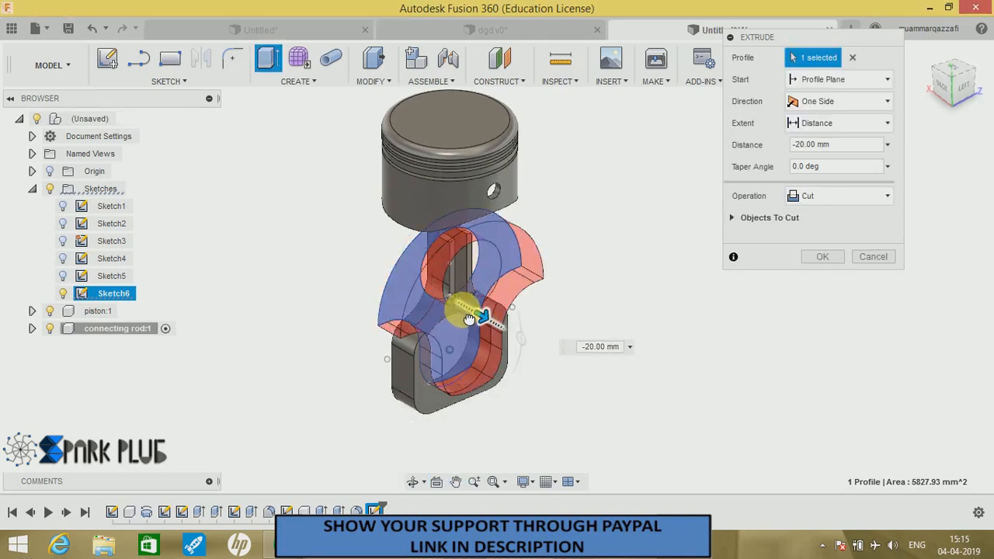
pyautogui.click(814, 145)
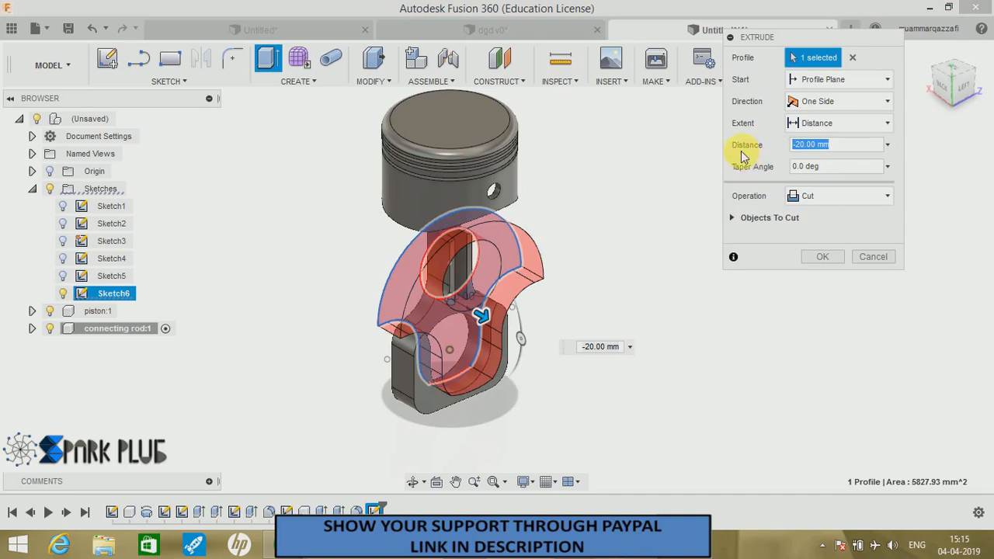
pyautogui.write('2')
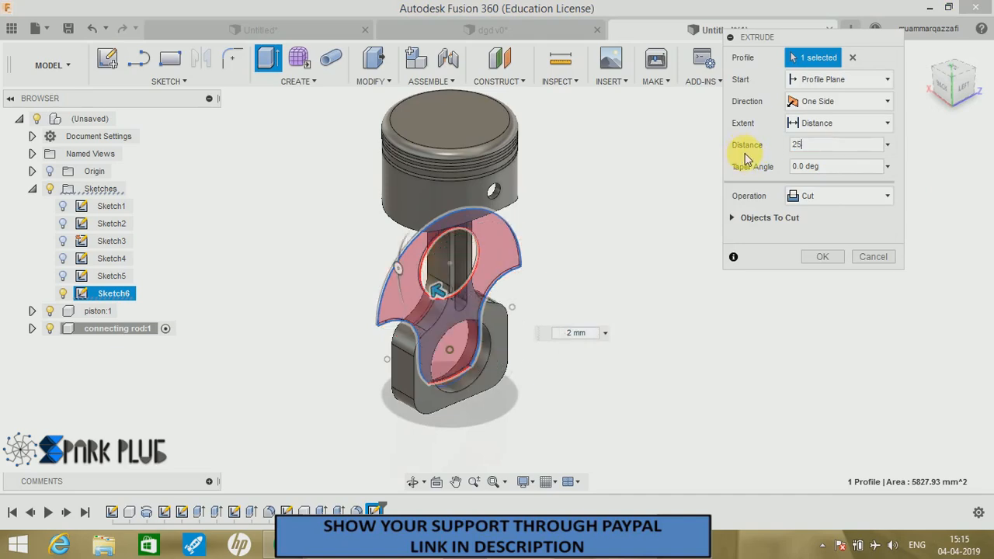
pyautogui.write('5')
pyautogui.moveTo(648, 258)
pyautogui.keyDown('shift'); pyautogui.mouseDown(button='middle')
pyautogui.moveTo(627, 266)
pyautogui.moveTo(668, 281)
pyautogui.moveTo(649, 268)
pyautogui.mouseUp(button='middle'); pyautogui.keyUp('shift')
pyautogui.click(822, 197)
pyautogui.click(807, 286)
# Set the crank web's extrusion distance to 20 mm
pyautogui.moveTo(822, 147); pyautogui.dragTo(757, 146)
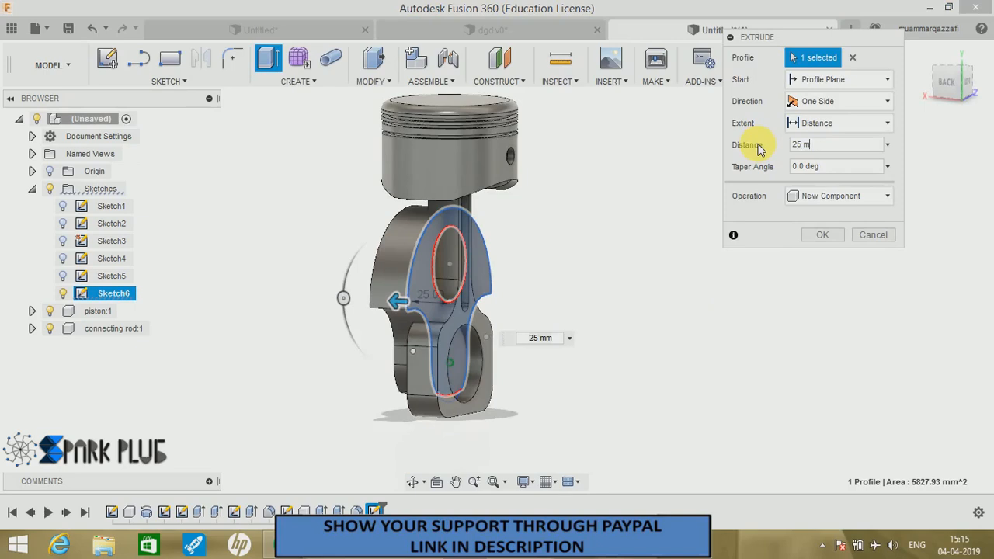
pyautogui.press('BackSpace')
pyautogui.press('BackSpace')
pyautogui.press('BackSpace')
pyautogui.write('2')
pyautogui.press('BackSpace')
pyautogui.write('0')
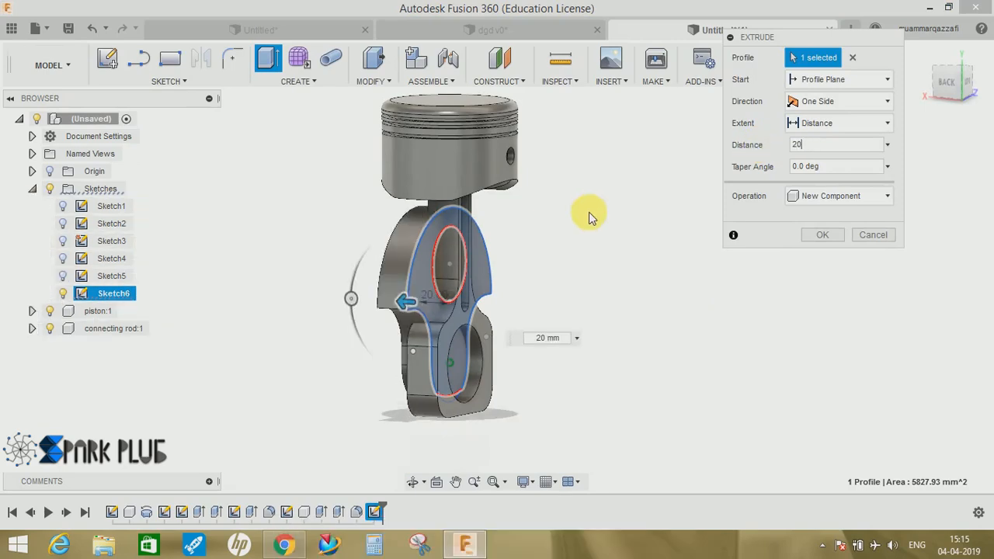
# Start the crank web's extrusion from an offset plane at 15 mm and complete the new component
pyautogui.click(839, 80)
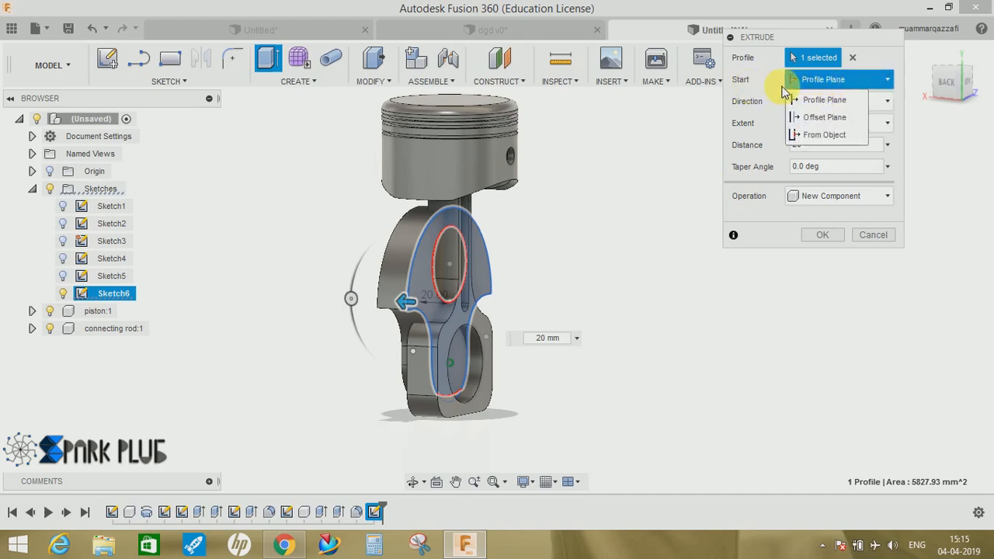
pyautogui.click(825, 117)
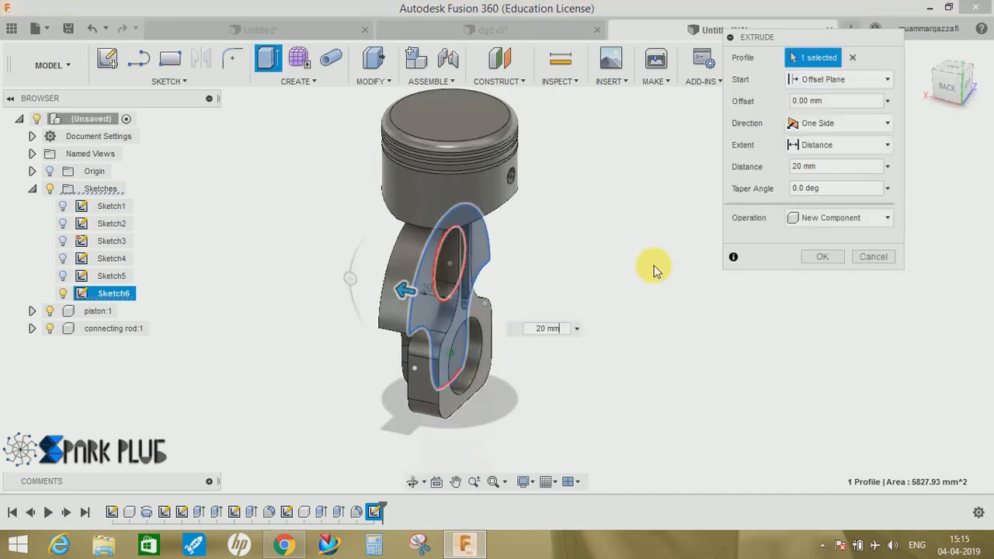
pyautogui.keyDown('shift'); pyautogui.moveTo(646, 214); pyautogui.dragTo(668, 207, button='middle'); pyautogui.keyUp('shift')
pyautogui.moveTo(838, 107); pyautogui.dragTo(739, 112)
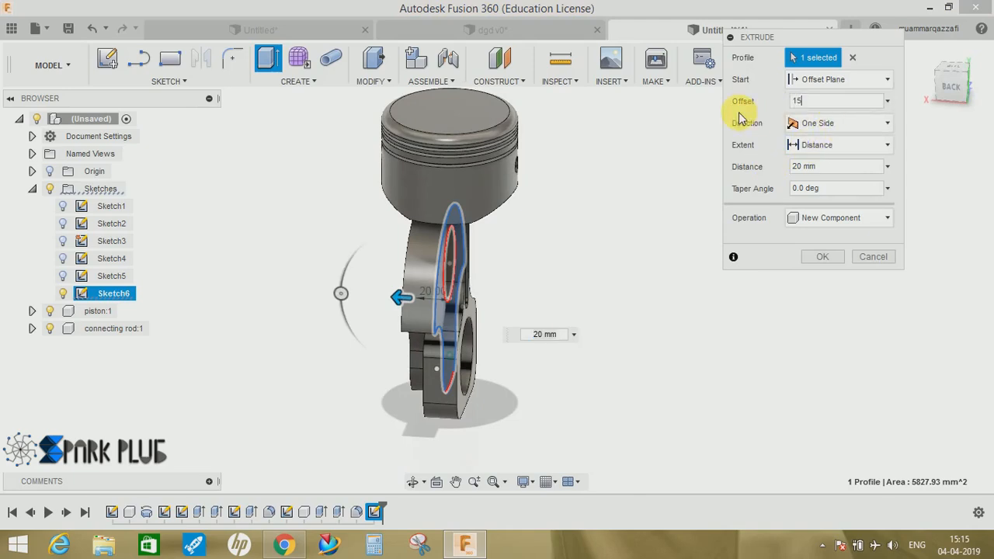
pyautogui.write('15')
pyautogui.moveTo(506, 275)
pyautogui.keyDown('shift'); pyautogui.mouseDown(button='middle')
pyautogui.moveTo(517, 239)
pyautogui.moveTo(529, 249)
pyautogui.moveTo(500, 255)
pyautogui.moveTo(411, 244)
pyautogui.moveTo(423, 278)
pyautogui.moveTo(585, 257)
pyautogui.moveTo(472, 272)
pyautogui.moveTo(455, 250)
pyautogui.moveTo(505, 260)
pyautogui.moveTo(551, 240)
pyautogui.moveTo(621, 243)
pyautogui.moveTo(511, 277)
pyautogui.moveTo(506, 266)
pyautogui.mouseUp(button='middle'); pyautogui.keyUp('shift')
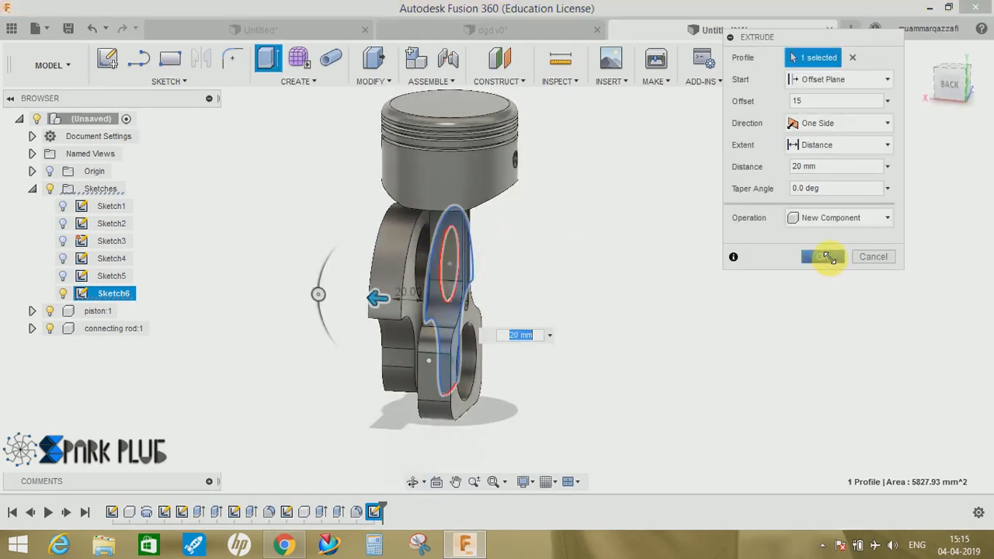
pyautogui.click(823, 259)
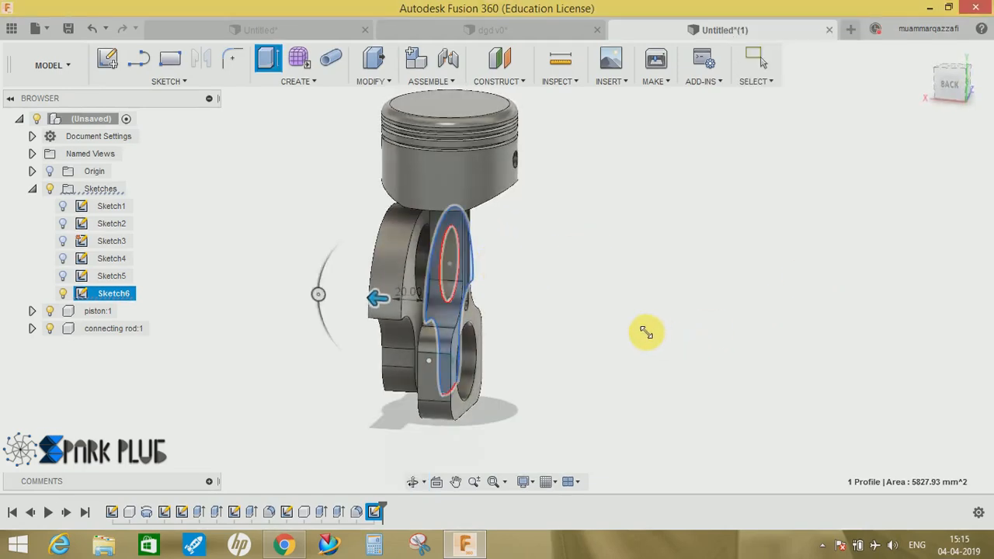
pyautogui.keyDown('shift'); pyautogui.moveTo(630, 321); pyautogui.dragTo(573, 306, button='middle'); pyautogui.keyUp('shift')
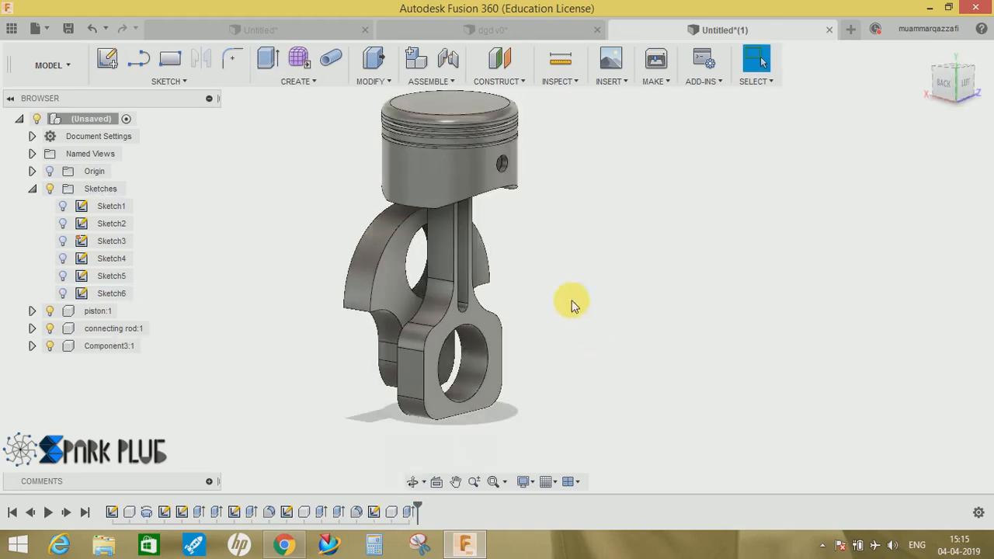
pyautogui.click(265, 59)
pyautogui.click(63, 293)
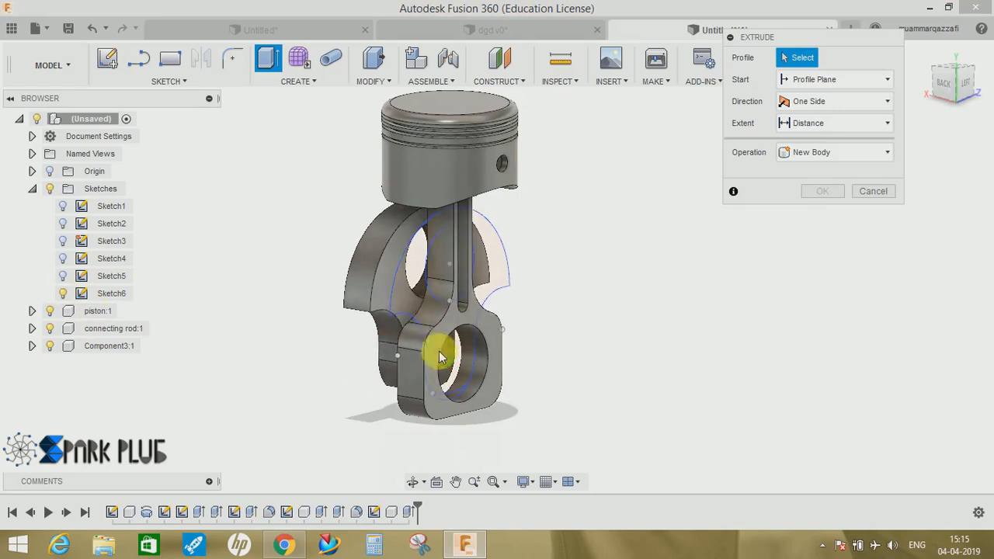
pyautogui.click(413, 311)
pyautogui.keyDown('shift'); pyautogui.moveTo(455, 311); pyautogui.dragTo(502, 334, button='middle'); pyautogui.keyUp('shift')
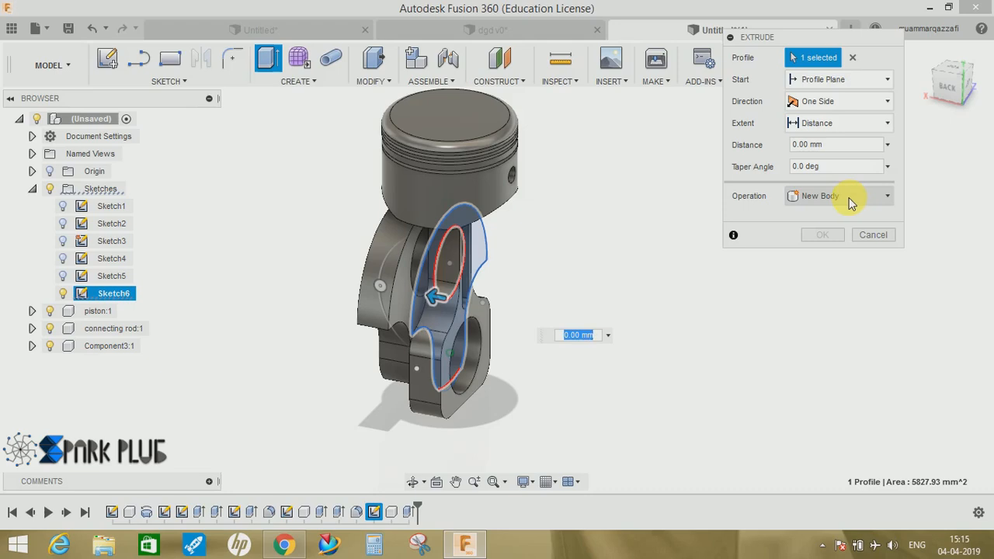
pyautogui.click(880, 235)
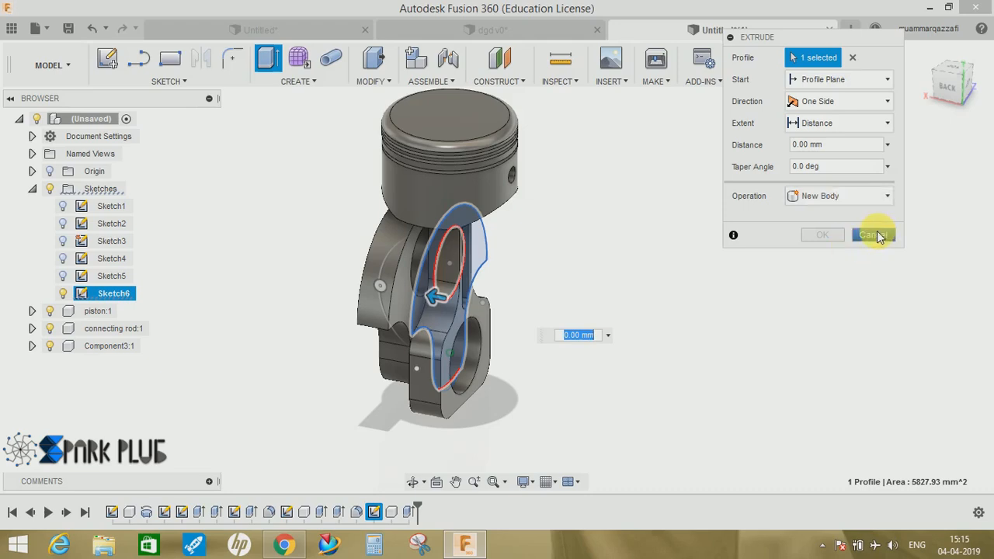
pyautogui.click(880, 235)
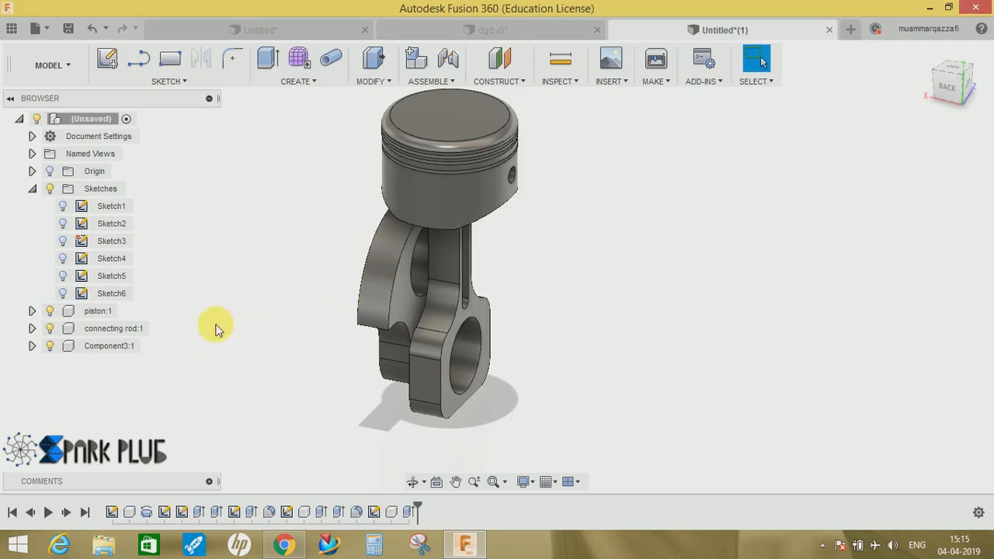
# Extrude the crank web's inner face 20 mm from an offset plane at 25 mm, toward the connecting rod's opposite side
pyautogui.click(268, 59)
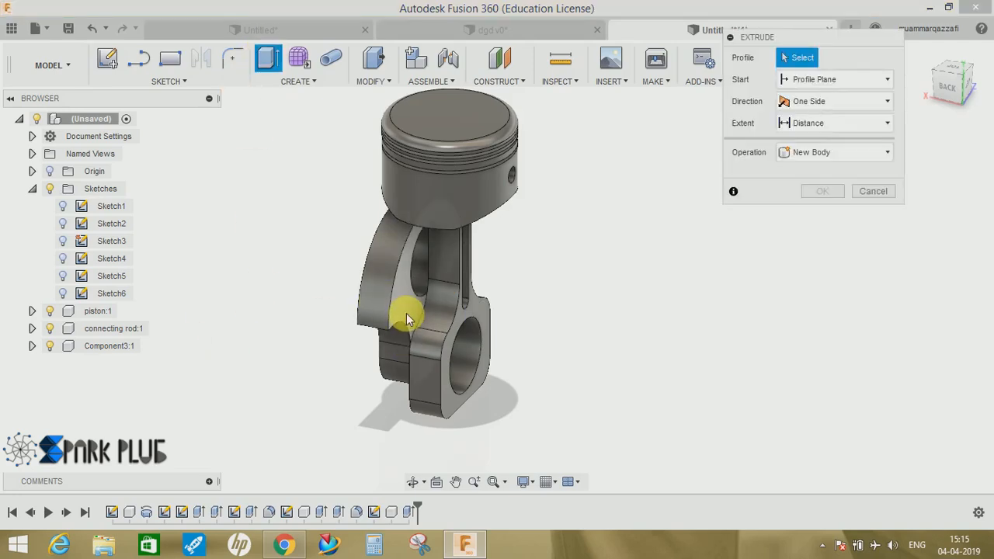
pyautogui.click(408, 313)
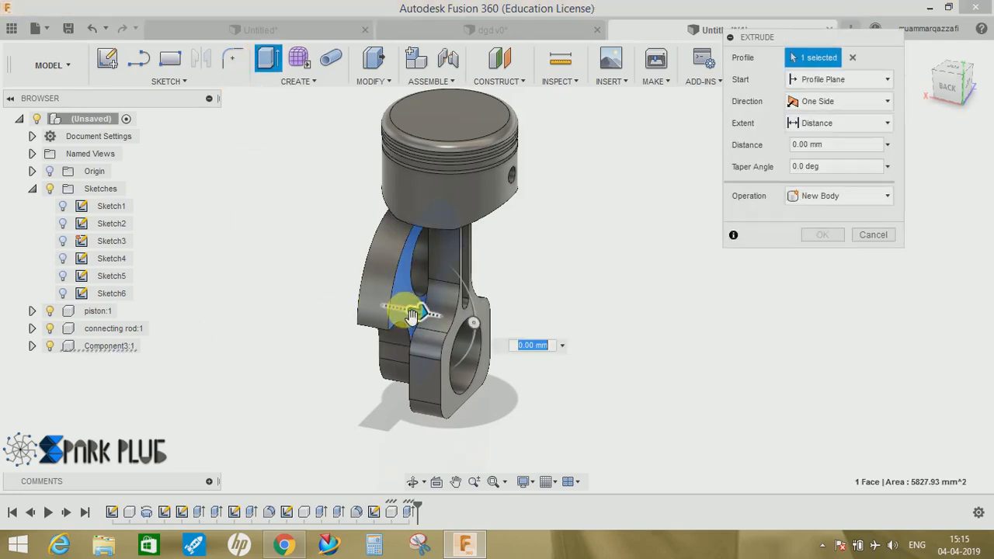
pyautogui.click(800, 79)
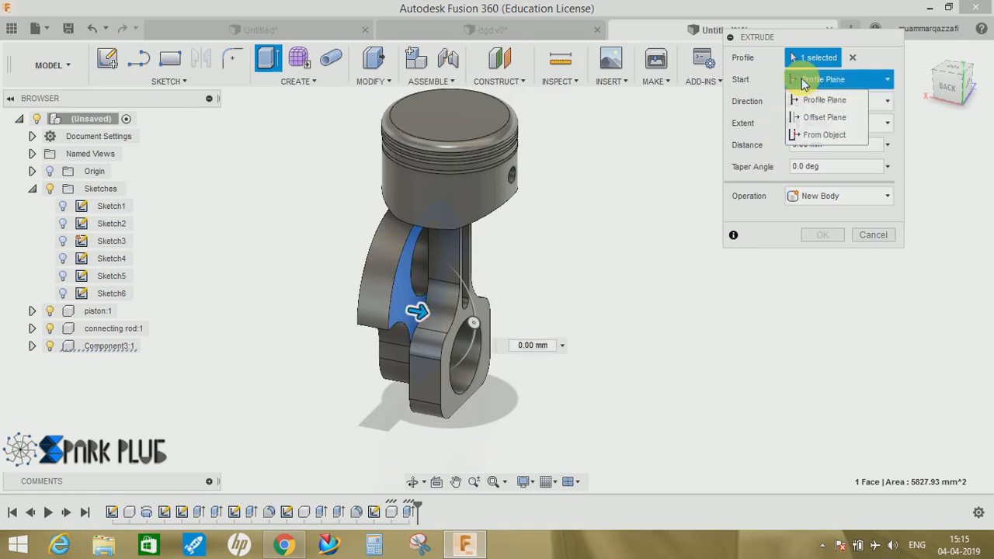
pyautogui.click(820, 118)
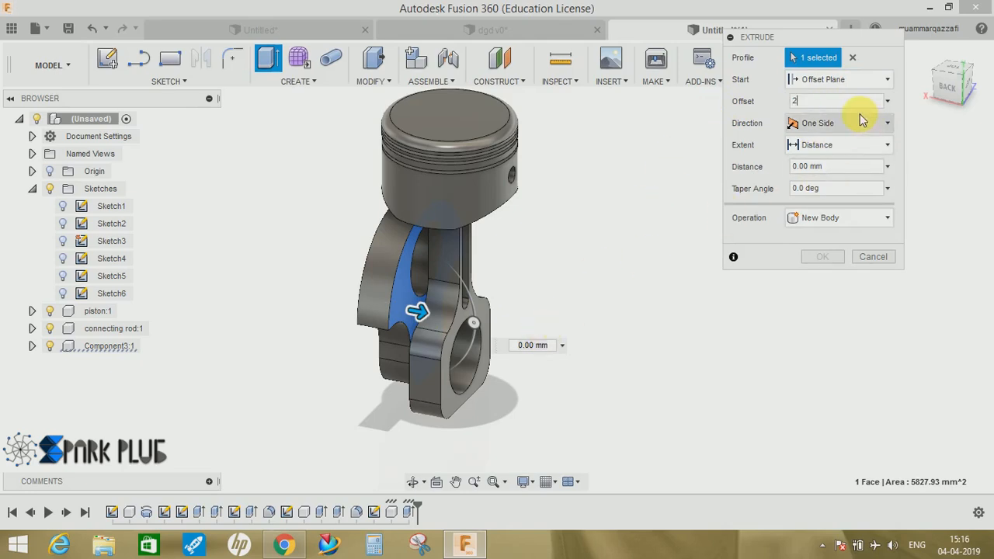
pyautogui.click(605, 324)
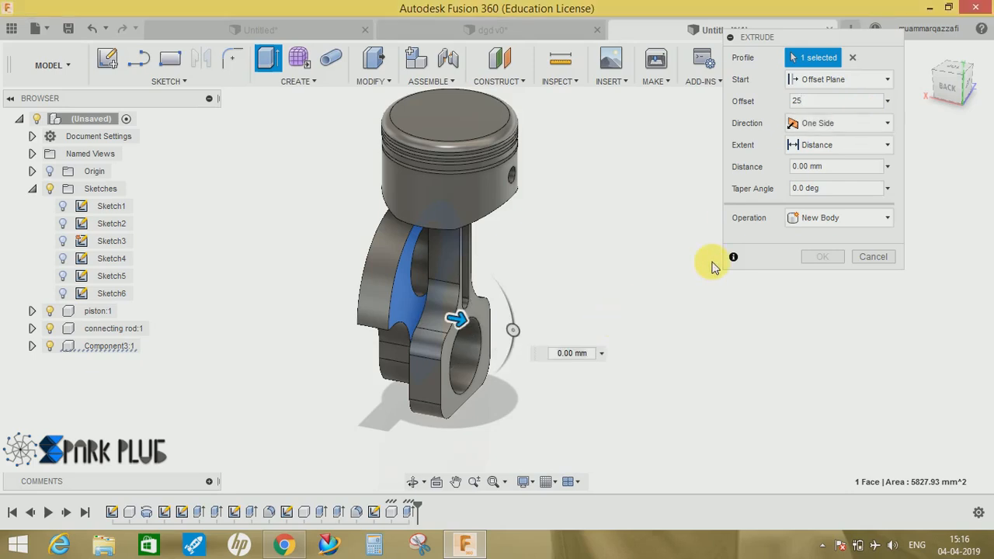
pyautogui.moveTo(456, 319); pyautogui.dragTo(476, 351)
pyautogui.keyDown('shift'); pyautogui.moveTo(477, 351); pyautogui.dragTo(489, 312, button='middle'); pyautogui.keyUp('shift')
# Set the second web's start offset to 30 mm and complete the joined extrusion
pyautogui.click(828, 104)
pyautogui.press('Left')
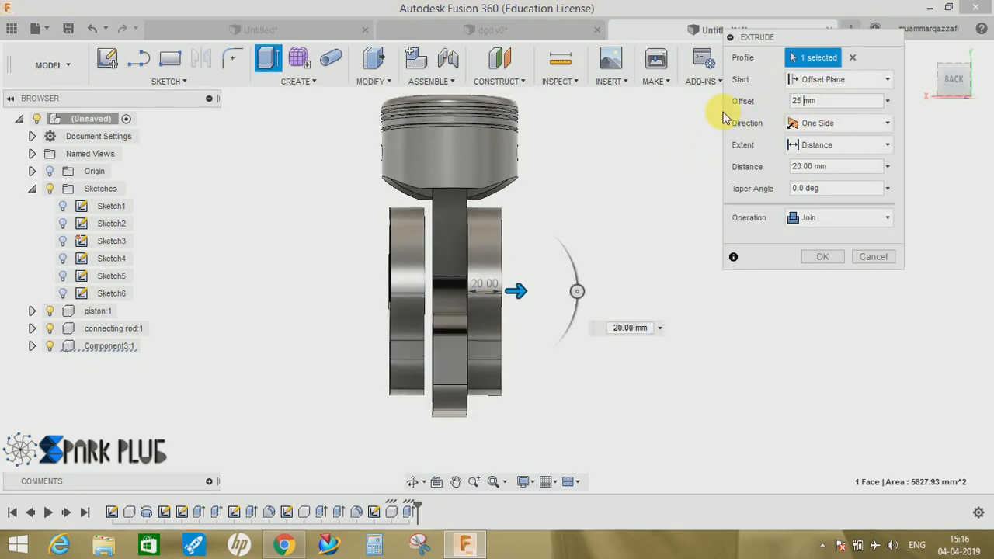
pyautogui.write('30')
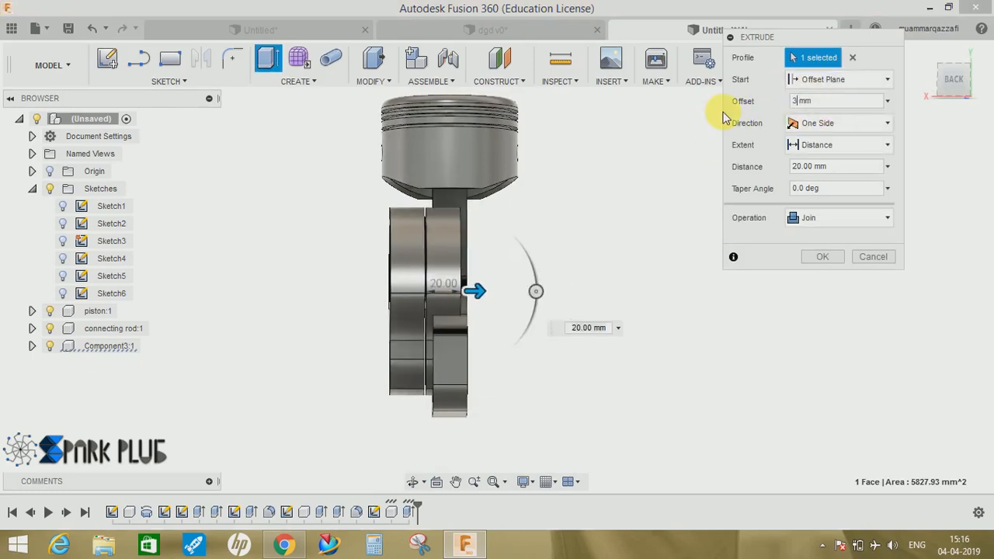
pyautogui.keyDown('shift'); pyautogui.moveTo(618, 271); pyautogui.dragTo(272, 328, button='middle'); pyautogui.keyUp('shift')
pyautogui.click(823, 256)
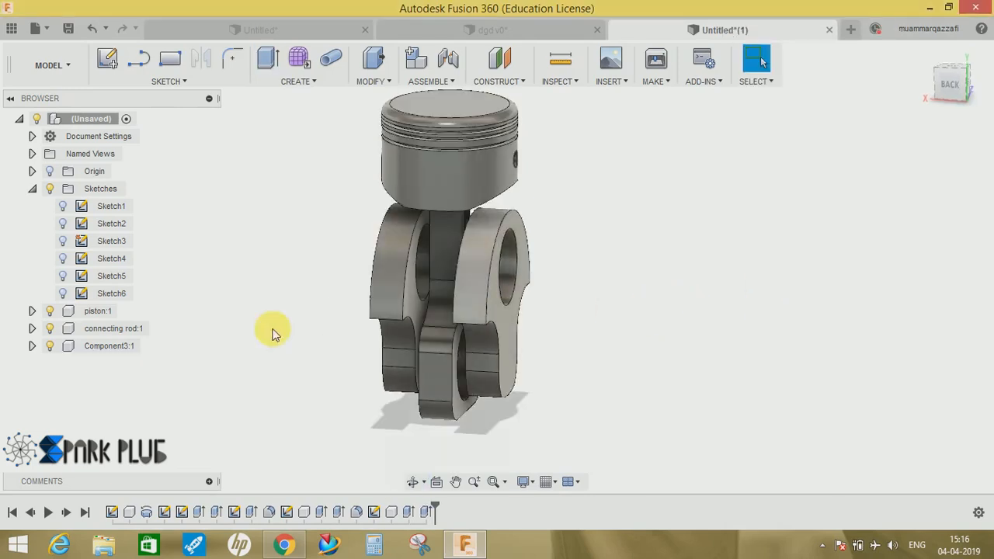
# Rename the crank web component as "crank shaft"
pyautogui.click(126, 347)
pyautogui.doubleClick(96, 348)
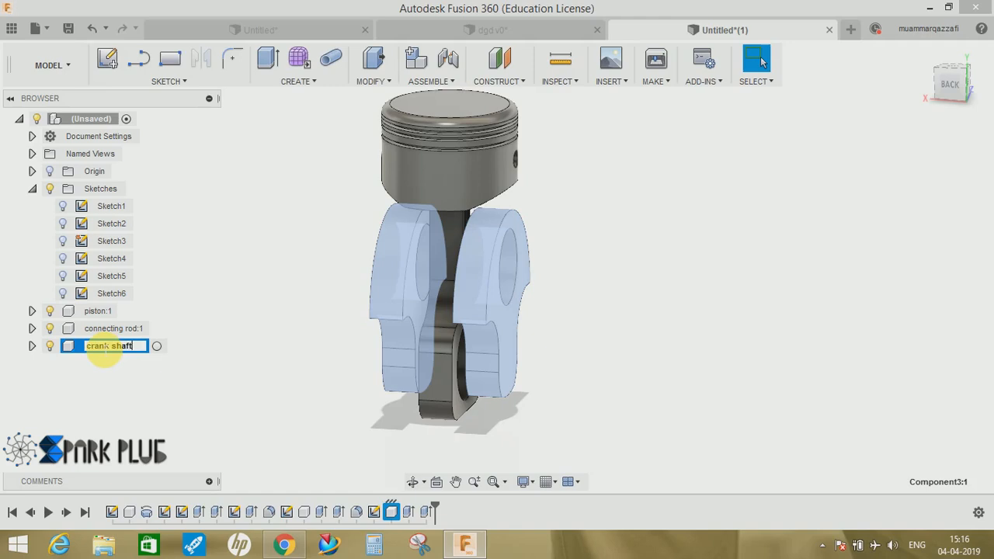
pyautogui.click(660, 359)
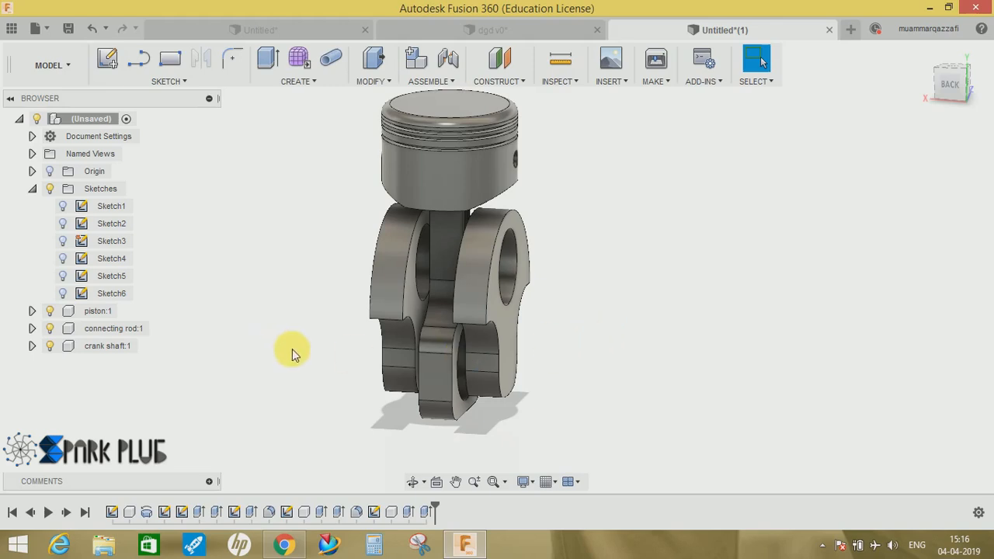
# Hide the piston and connecting rod components, leaving only the crank shaft shown
pyautogui.keyDown('shift'); pyautogui.moveTo(656, 382); pyautogui.dragTo(610, 355, button='middle'); pyautogui.keyUp('shift')
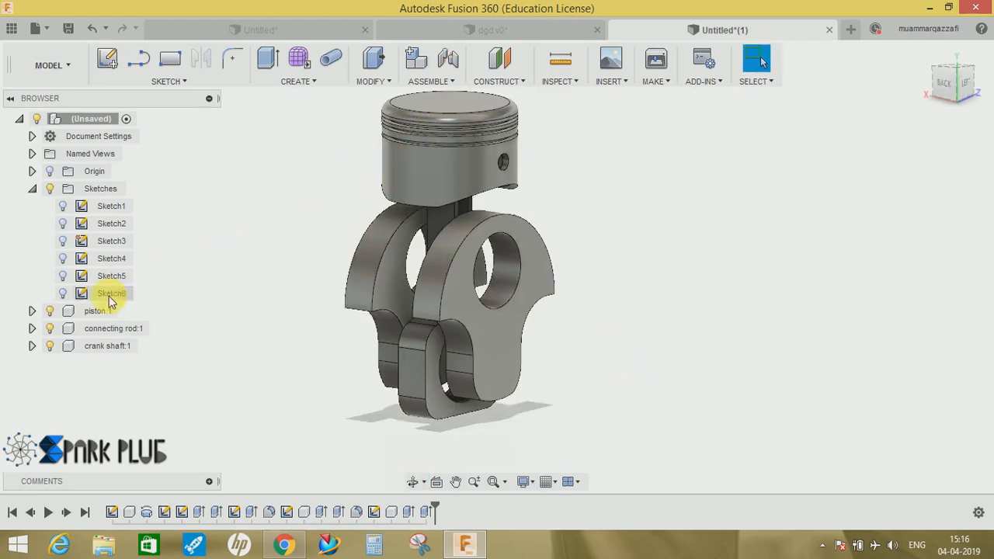
pyautogui.click(50, 310)
pyautogui.keyDown('shift'); pyautogui.moveTo(521, 248); pyautogui.dragTo(407, 206, button='middle'); pyautogui.keyUp('shift')
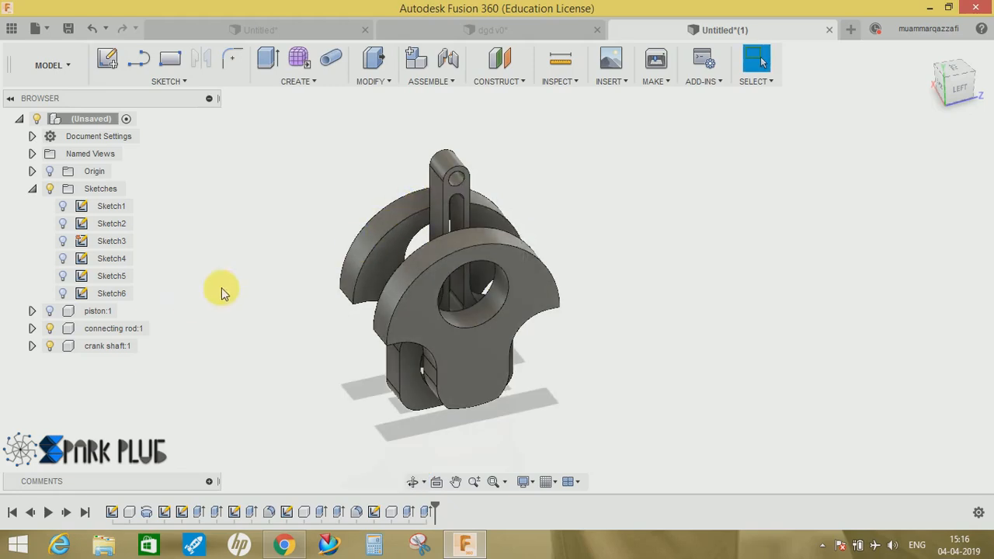
pyautogui.click(49, 328)
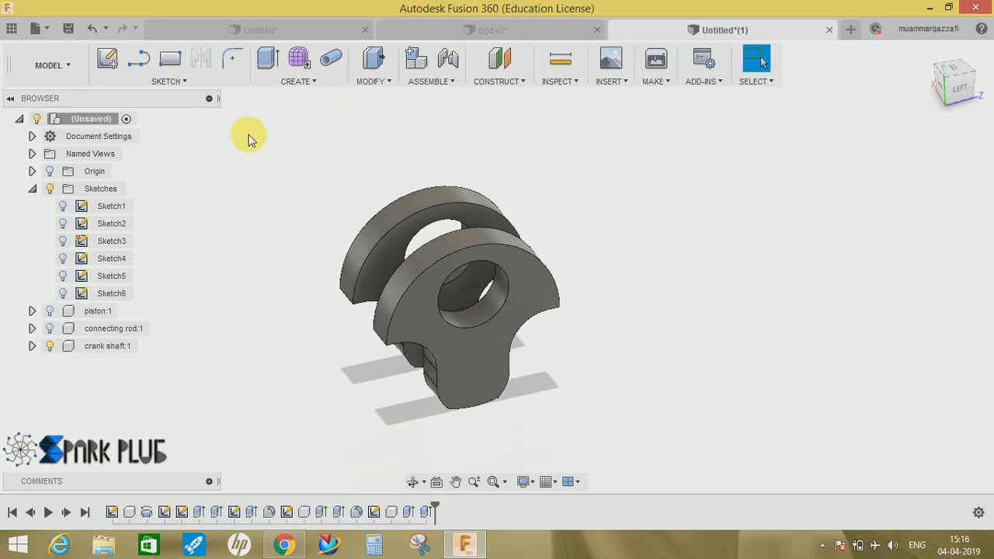
# Sketch on the crank web's outer face, project the round bore's edge into it and finish the sketch
pyautogui.click(107, 59)
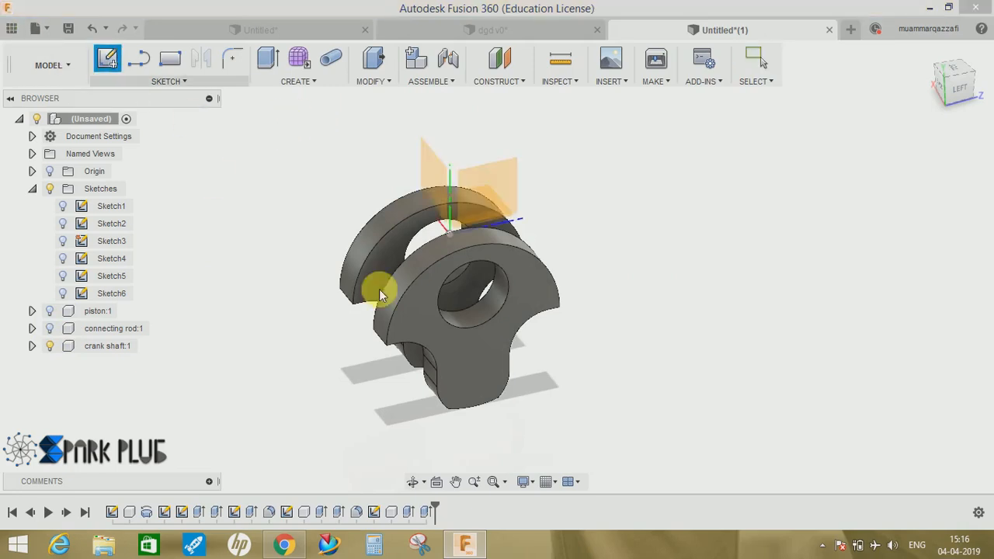
pyautogui.click(469, 347)
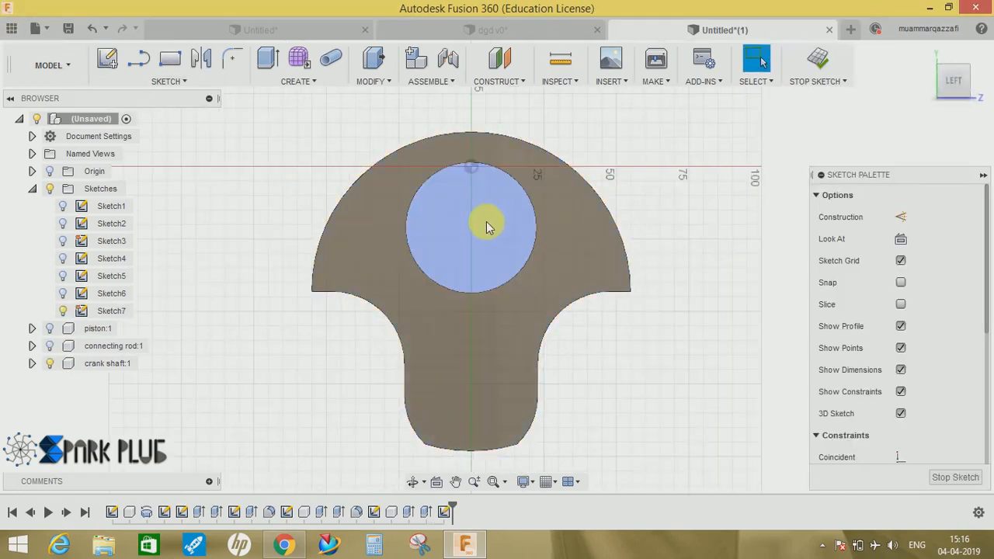
pyautogui.press('p')
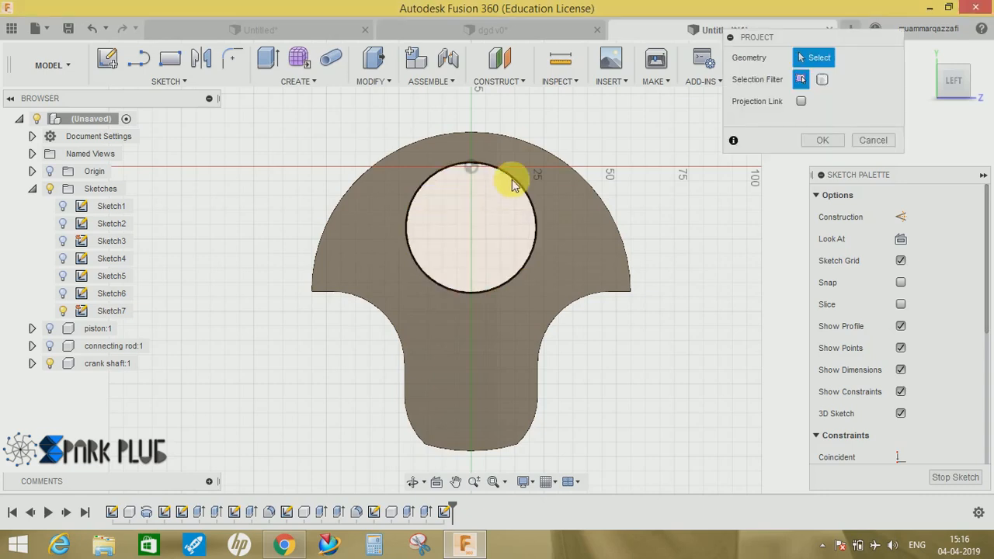
pyautogui.click(515, 181)
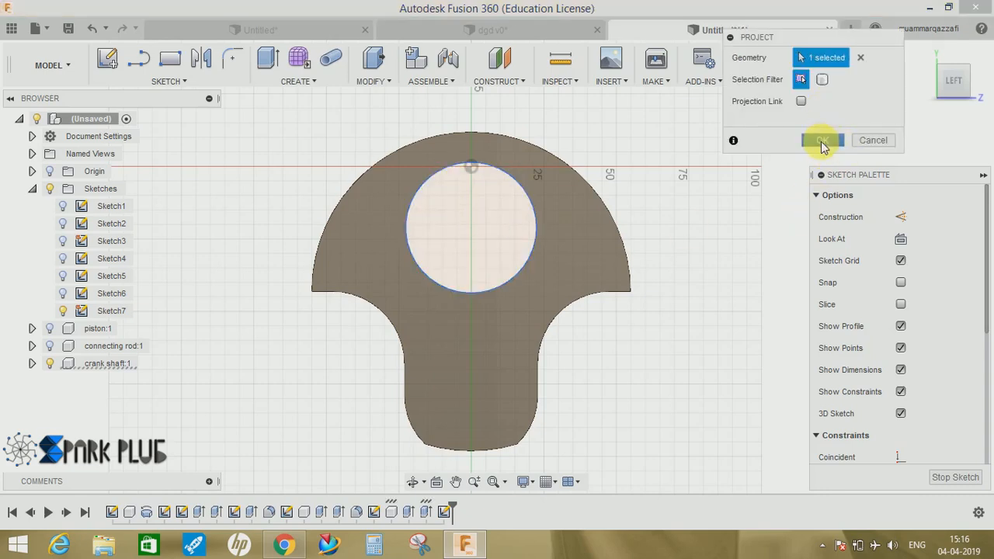
pyautogui.click(821, 139)
pyautogui.click(821, 62)
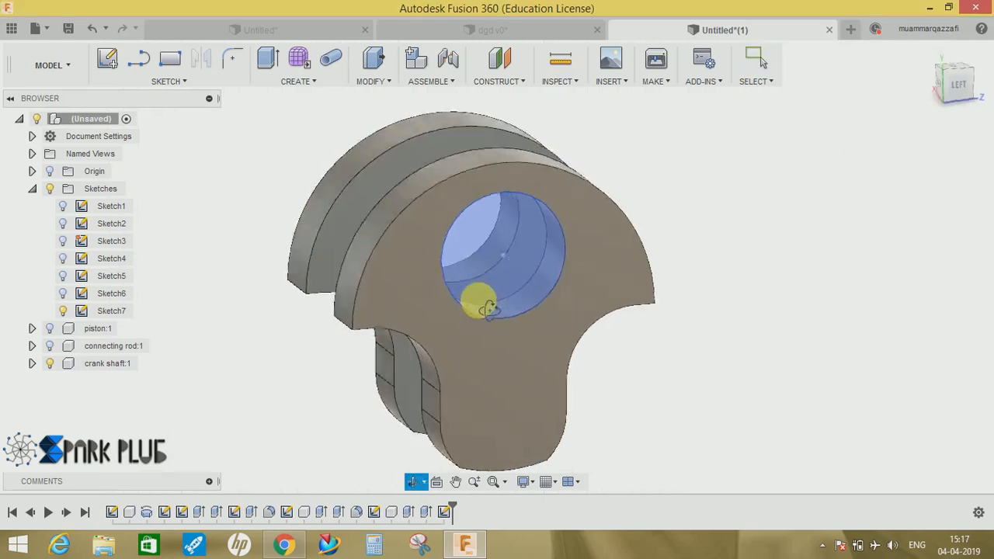
# Begin extruding the projected bore circle outward from the web's outer face, pulling its distance to 75 mm
pyautogui.click(268, 60)
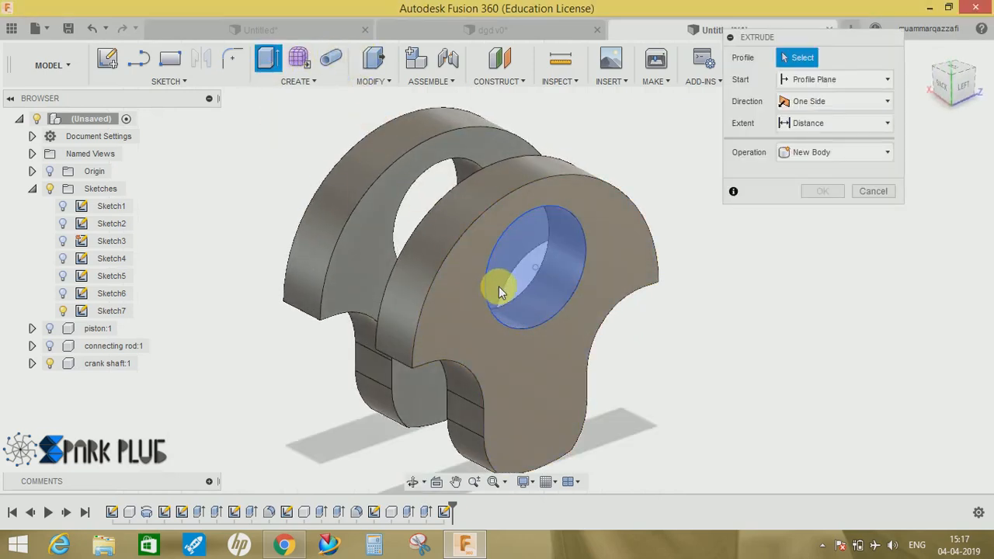
pyautogui.click(533, 284)
pyautogui.write('10')
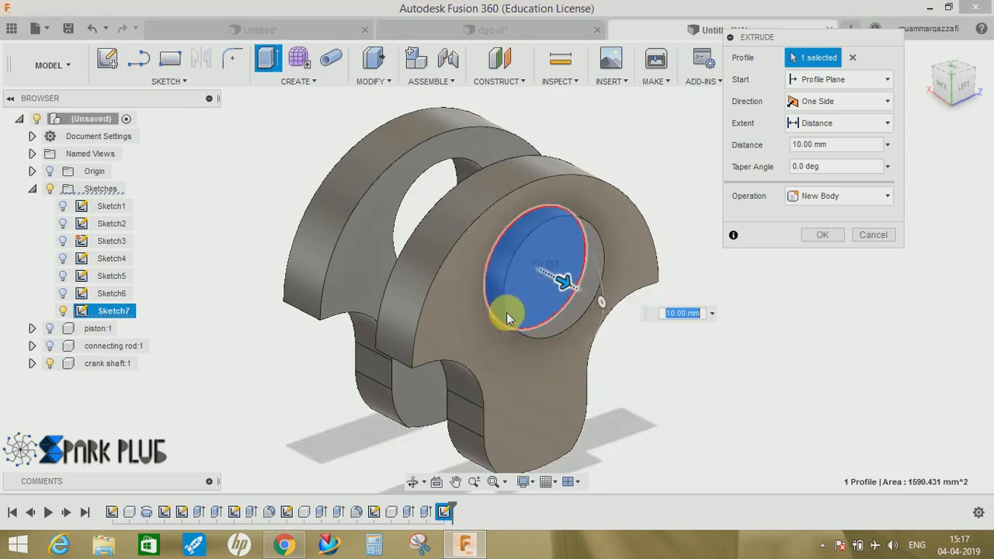
pyautogui.press('Return')
pyautogui.keyDown('shift'); pyautogui.moveTo(481, 334); pyautogui.dragTo(536, 307, button='middle'); pyautogui.keyUp('shift')
pyautogui.moveTo(589, 280); pyautogui.dragTo(777, 354)
pyautogui.moveTo(539, 343); pyautogui.dragTo(536, 367, button='middle')
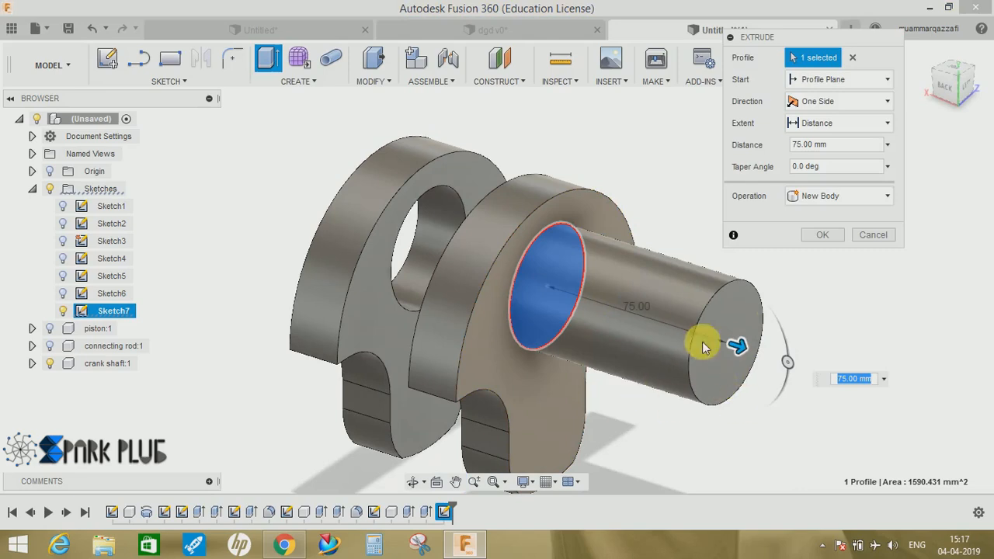
pyautogui.moveTo(703, 347); pyautogui.dragTo(690, 383, button='middle')
# Try the extrusion with a symmetric direction, and as two-sided with 15 mm on the second side
pyautogui.click(835, 124)
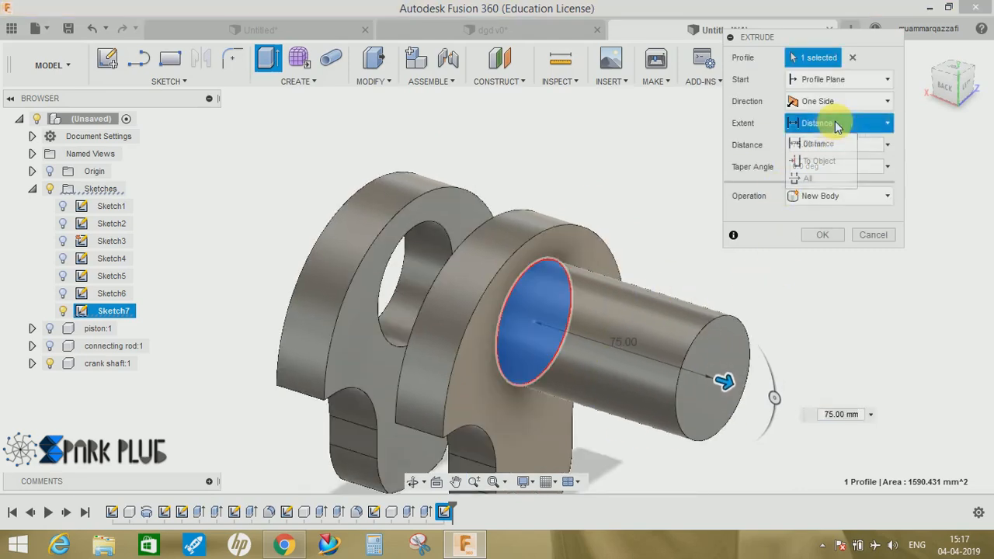
pyautogui.click(829, 103)
pyautogui.click(821, 157)
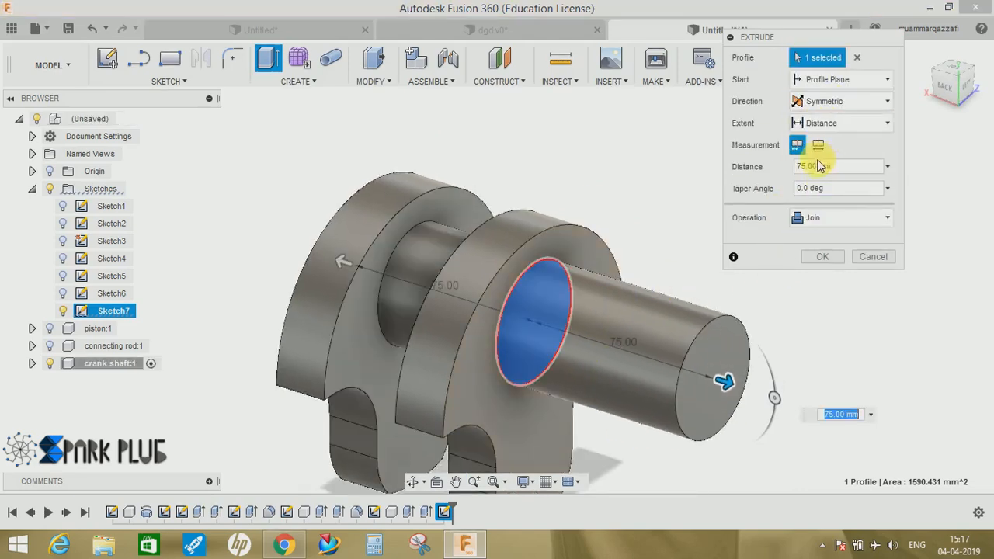
pyautogui.keyDown('shift'); pyautogui.moveTo(499, 351); pyautogui.dragTo(556, 334, button='middle'); pyautogui.keyUp('shift')
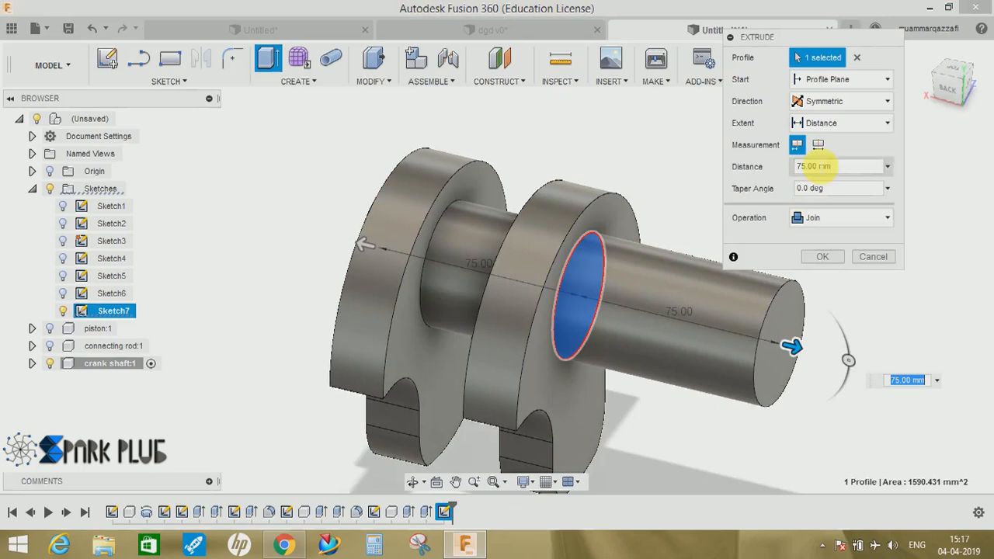
pyautogui.click(838, 101)
pyautogui.click(828, 135)
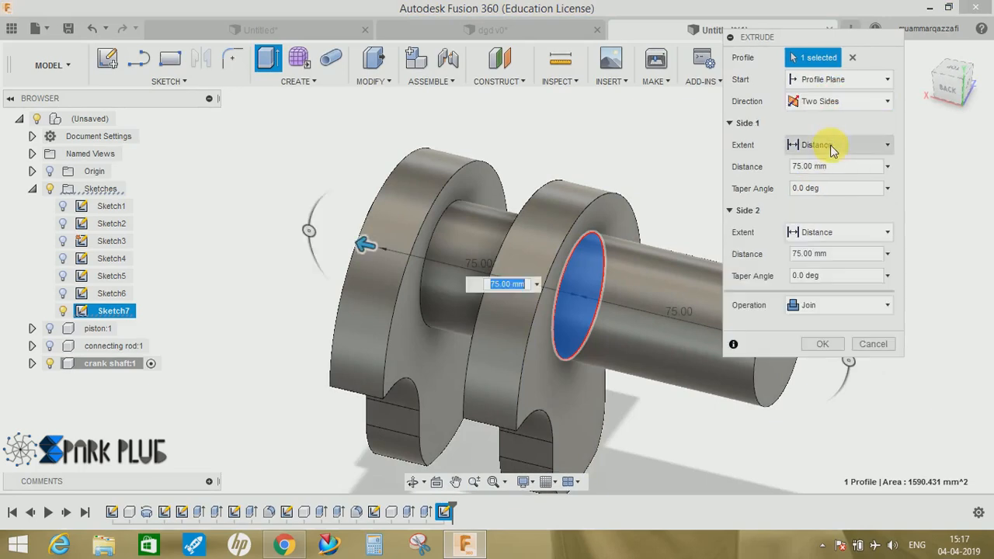
pyautogui.click(828, 233)
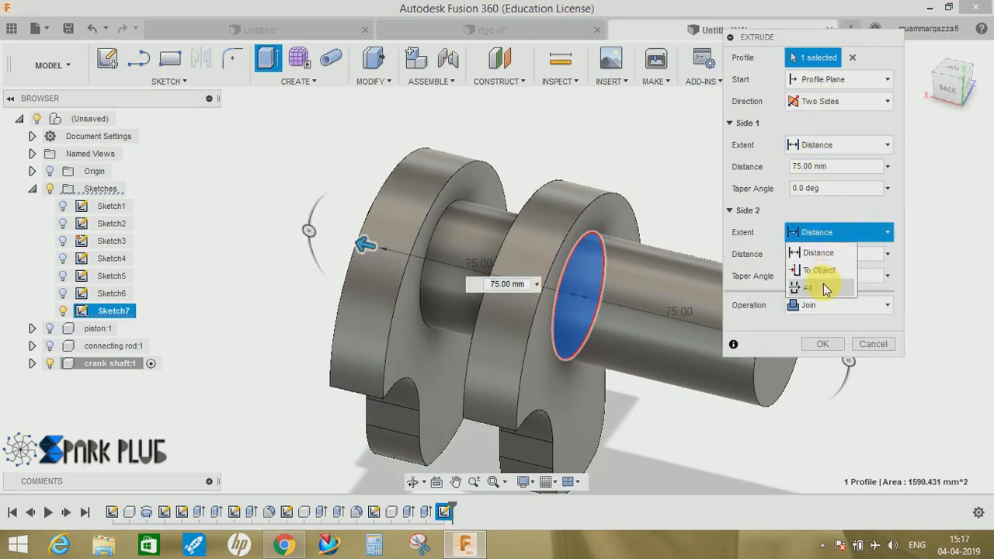
pyautogui.click(819, 253)
pyautogui.moveTo(366, 253); pyautogui.dragTo(523, 337)
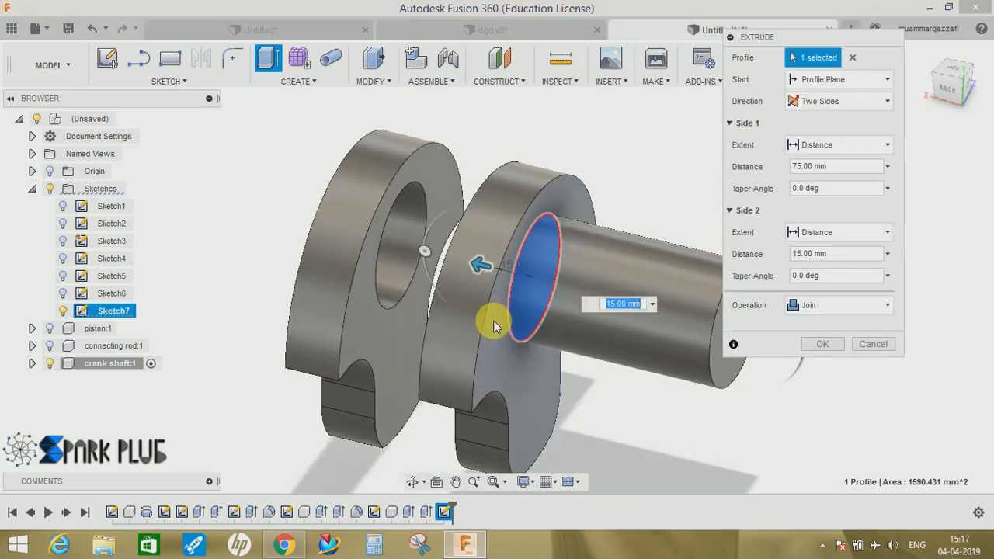
# Set the shaft extrusion to one side with a 60 mm distance and the Join operation
pyautogui.click(823, 101)
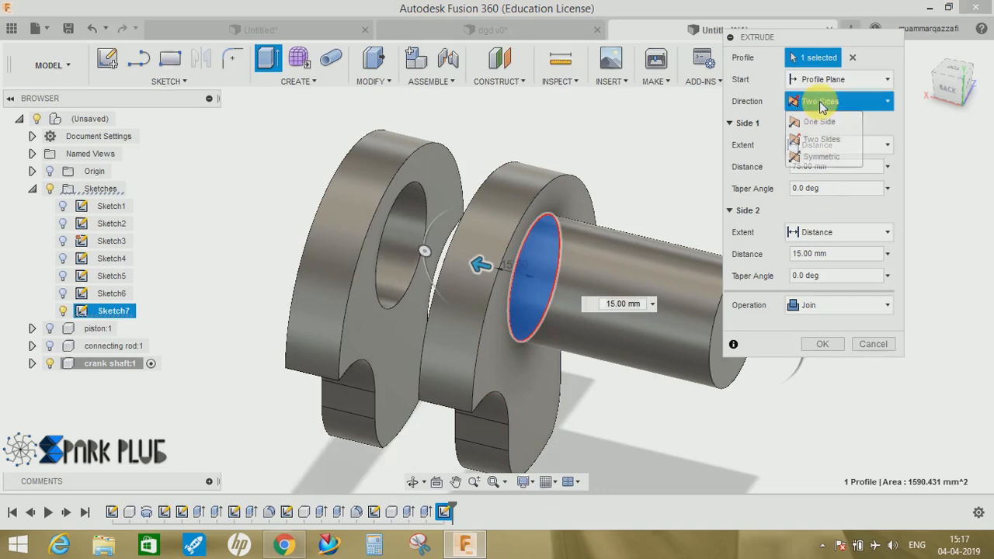
pyautogui.click(817, 122)
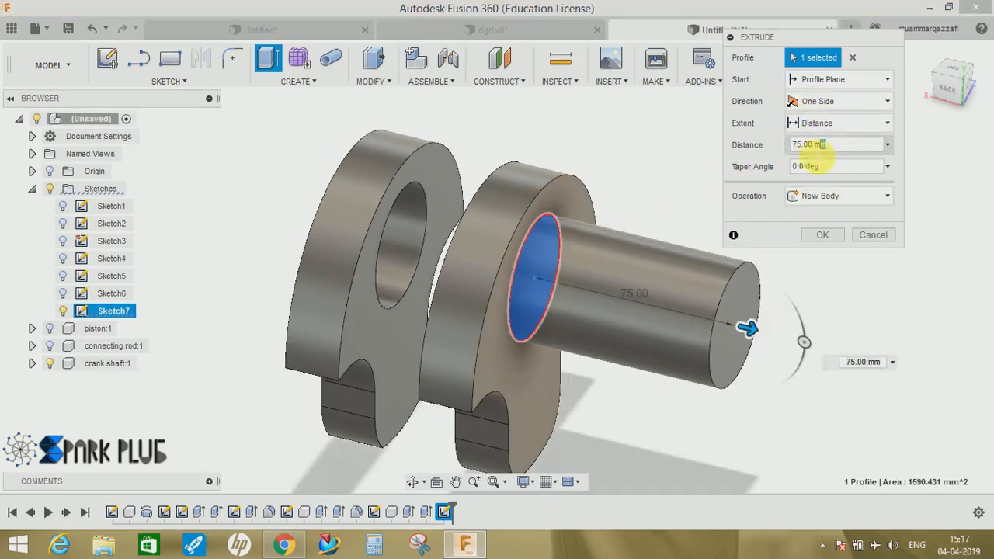
pyautogui.write('60')
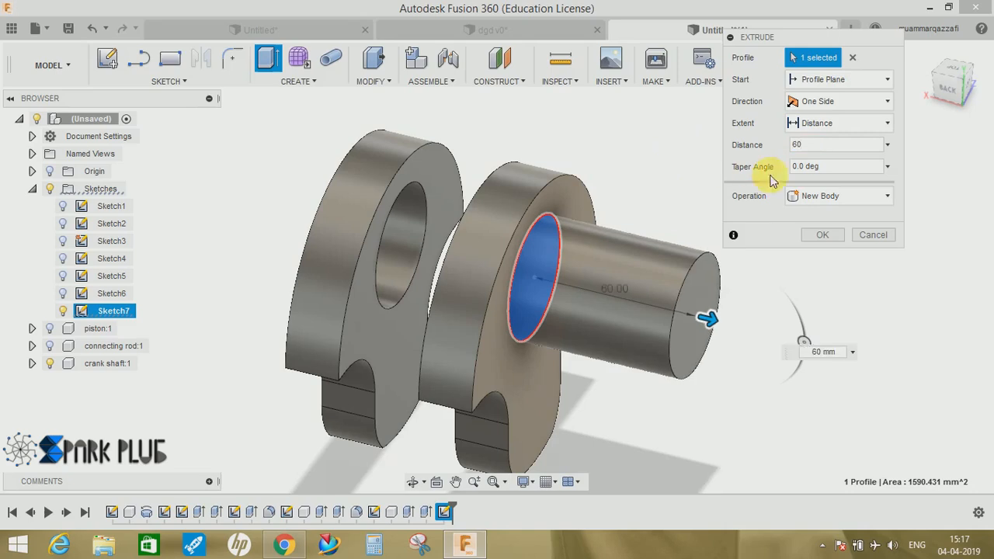
pyautogui.click(808, 196)
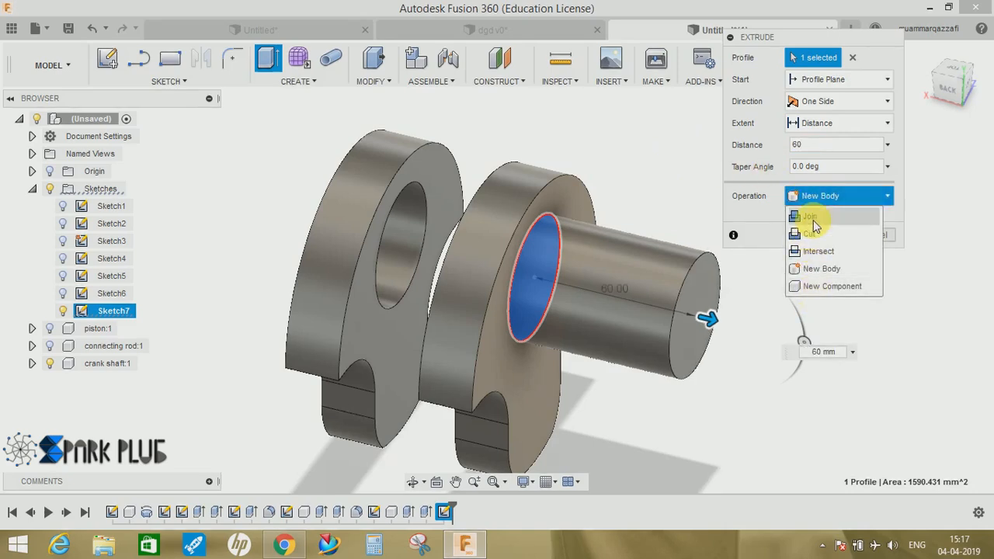
pyautogui.click(813, 220)
pyautogui.keyDown('shift'); pyautogui.moveTo(582, 271); pyautogui.dragTo(633, 283, button='middle'); pyautogui.keyUp('shift')
# Make the extrusion two-sided with 20 mm inward through the web on the second side, and complete it
pyautogui.click(826, 101)
pyautogui.click(825, 146)
pyautogui.click(477, 299)
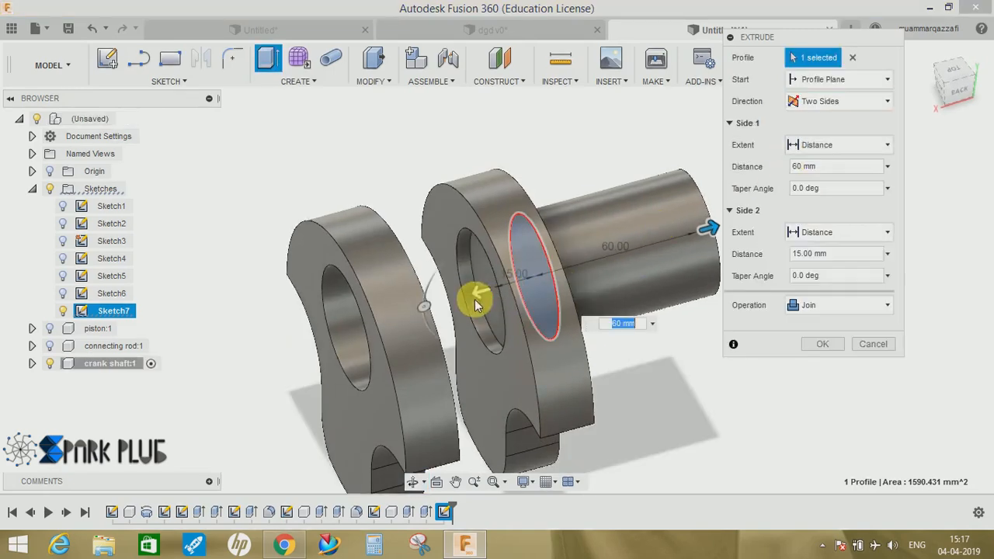
pyautogui.click(537, 192)
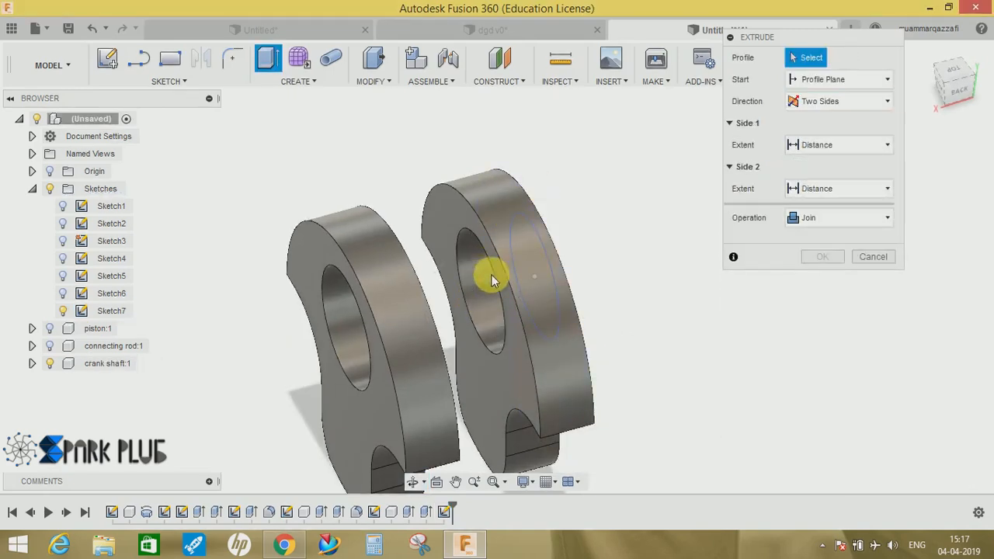
pyautogui.click(531, 238)
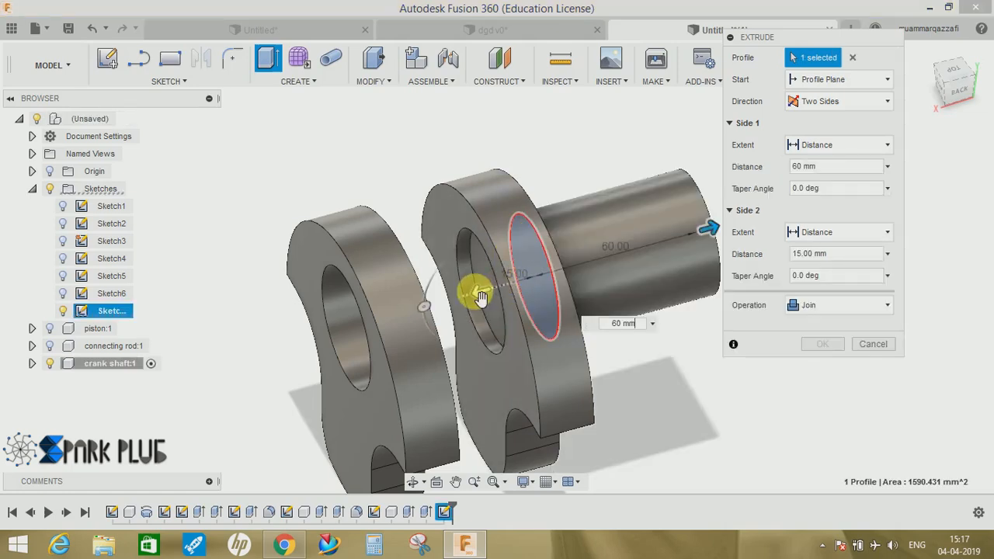
pyautogui.click(469, 302)
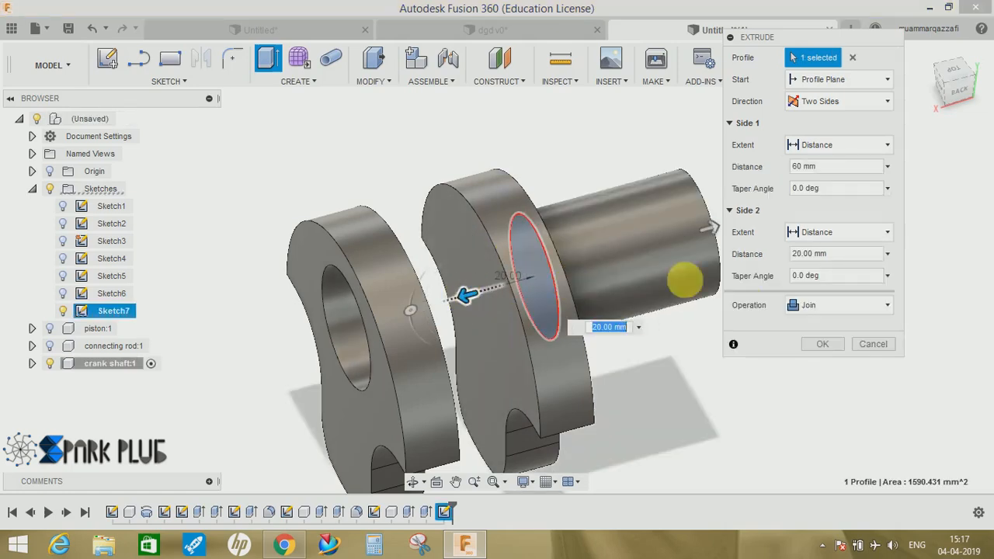
pyautogui.click(822, 344)
# Extrude the shaft's end face back through both webs with a distance of -180 mm and the Join operation
pyautogui.click(265, 60)
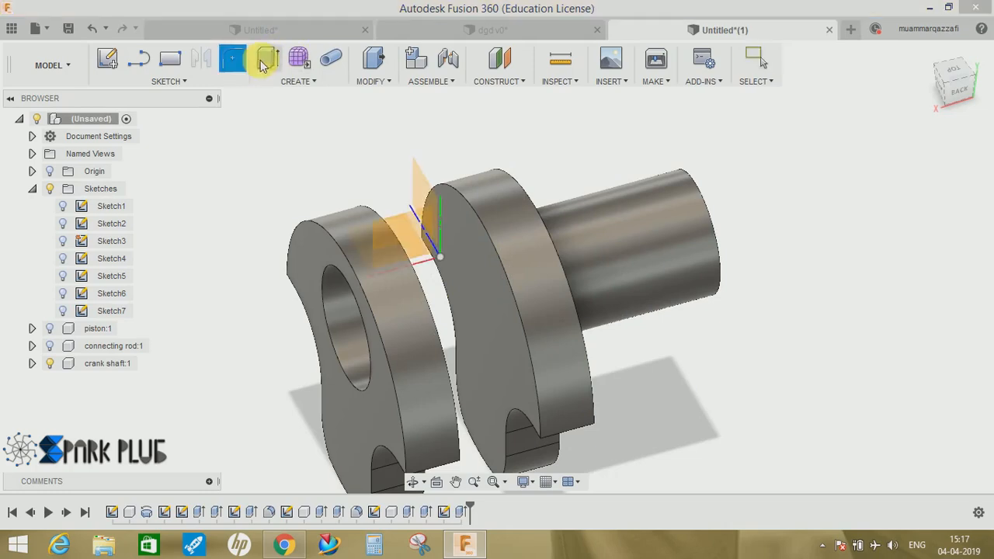
pyautogui.keyDown('shift'); pyautogui.moveTo(414, 304); pyautogui.dragTo(587, 299, button='middle'); pyautogui.keyUp('shift')
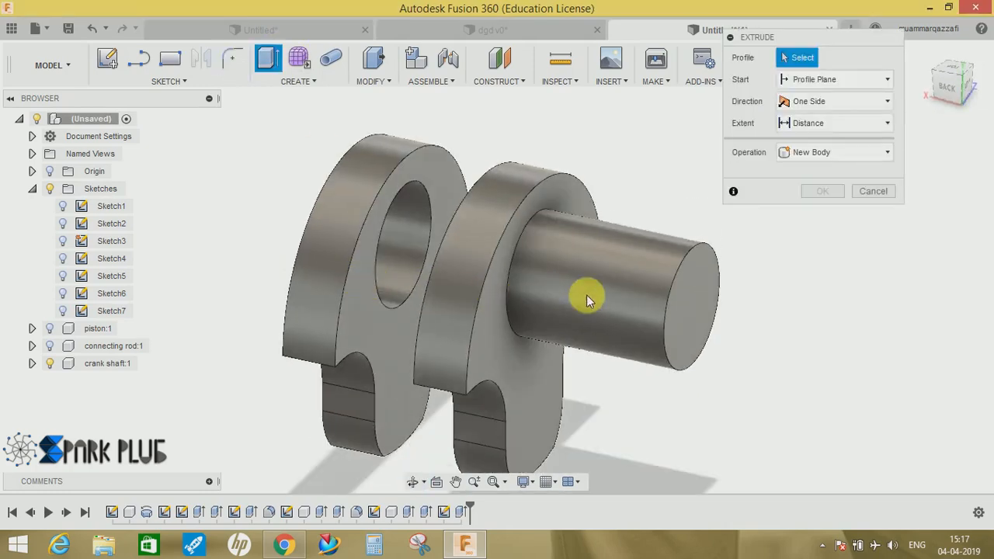
pyautogui.click(707, 295)
pyautogui.keyDown('shift'); pyautogui.moveTo(551, 328); pyautogui.dragTo(690, 296, button='middle'); pyautogui.keyUp('shift')
pyautogui.moveTo(714, 271); pyautogui.dragTo(187, 231)
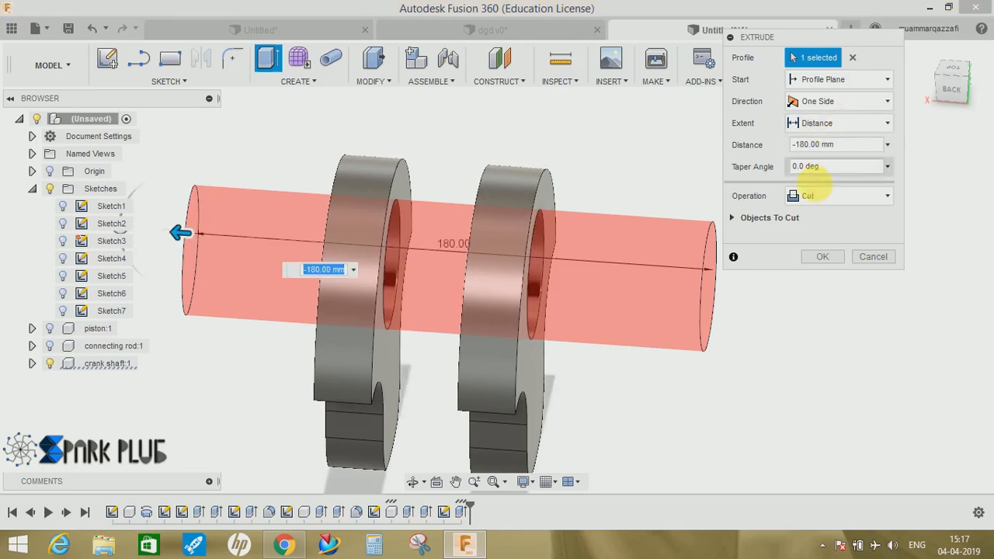
pyautogui.click(815, 195)
pyautogui.click(822, 210)
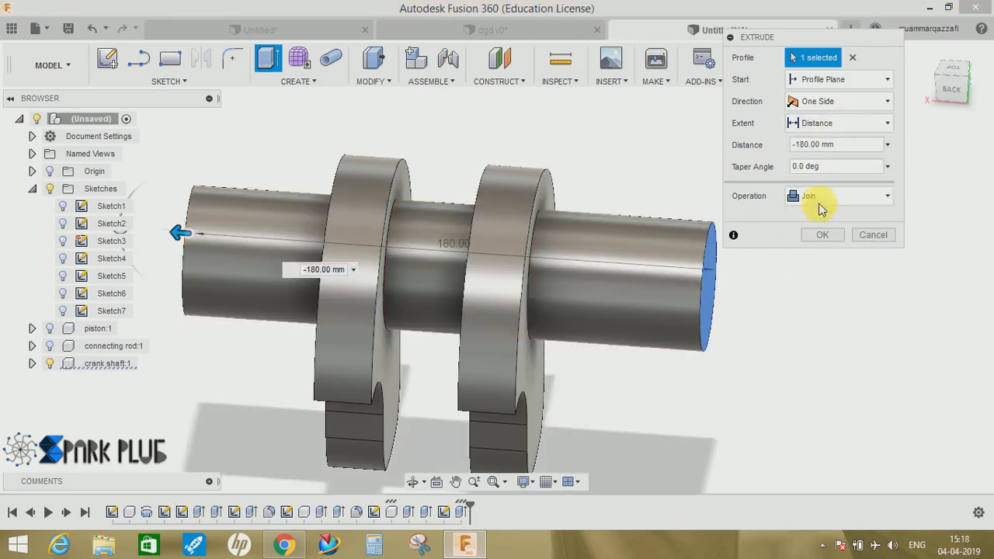
# Make the extrusion two-sided with -190 mm and 110 mm, leaving the gap between the webs empty, and complete it
pyautogui.click(832, 101)
pyautogui.click(822, 140)
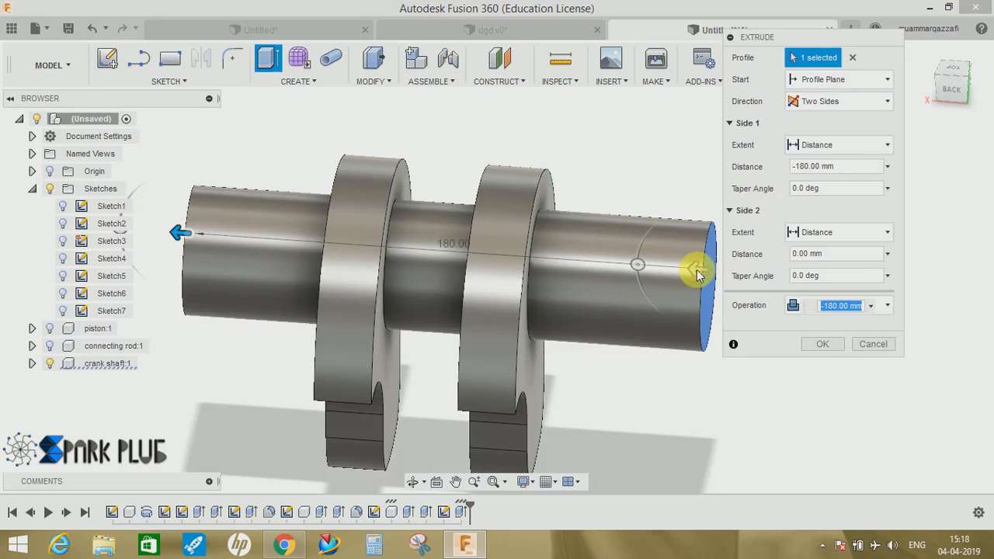
pyautogui.moveTo(683, 266); pyautogui.dragTo(382, 262)
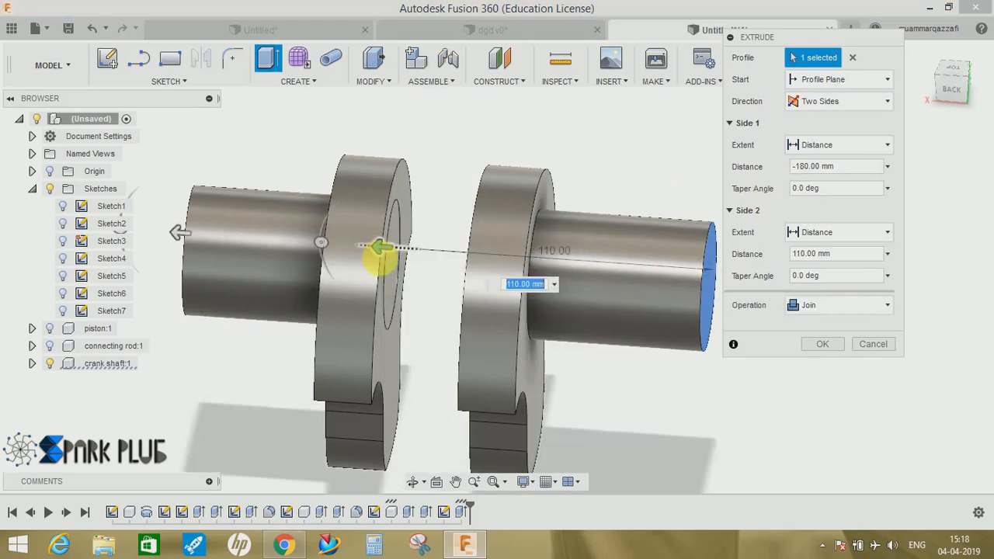
pyautogui.moveTo(426, 296); pyautogui.dragTo(457, 299, button='middle')
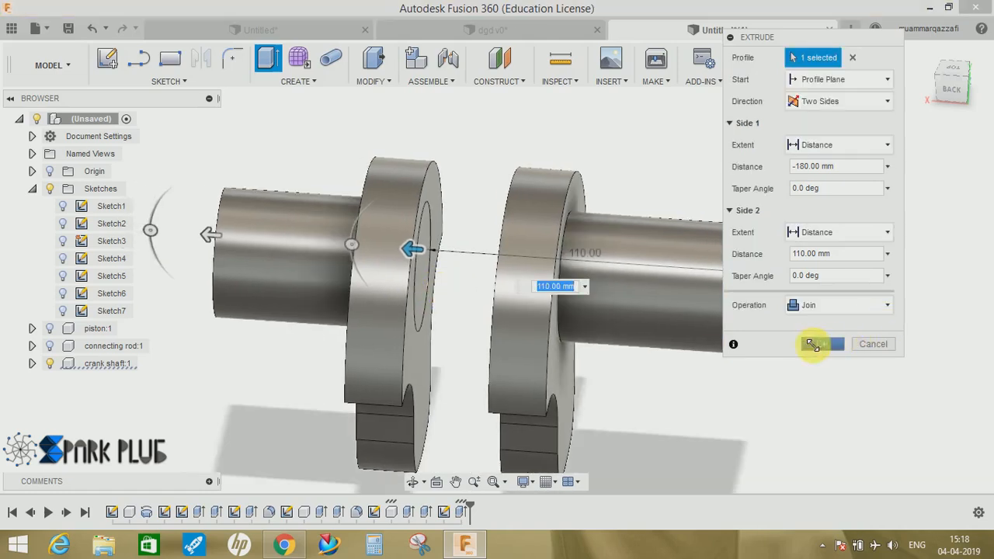
pyautogui.moveTo(212, 239); pyautogui.dragTo(181, 233)
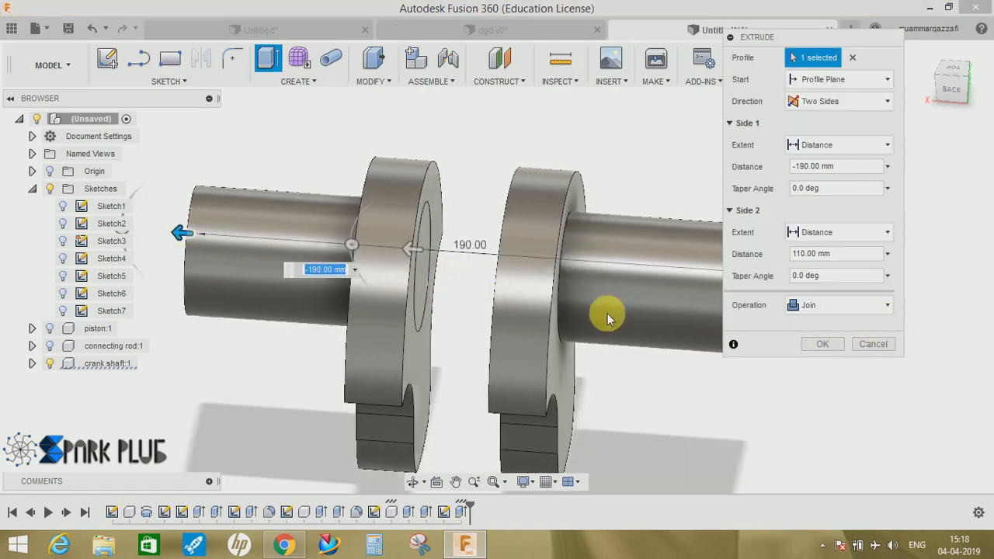
pyautogui.click(823, 344)
# Show the connecting rod component together with the crank shaft
pyautogui.scroll(3, 642, 363)
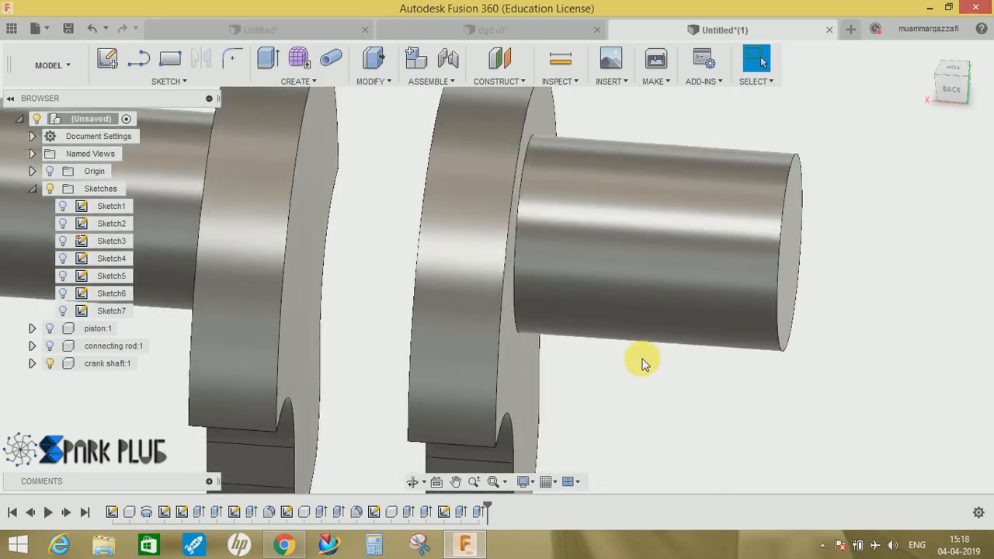
pyautogui.scroll(-6, 641, 365)
pyautogui.keyDown('shift'); pyautogui.moveTo(642, 365); pyautogui.dragTo(548, 294, button='middle'); pyautogui.keyUp('shift')
pyautogui.click(49, 346)
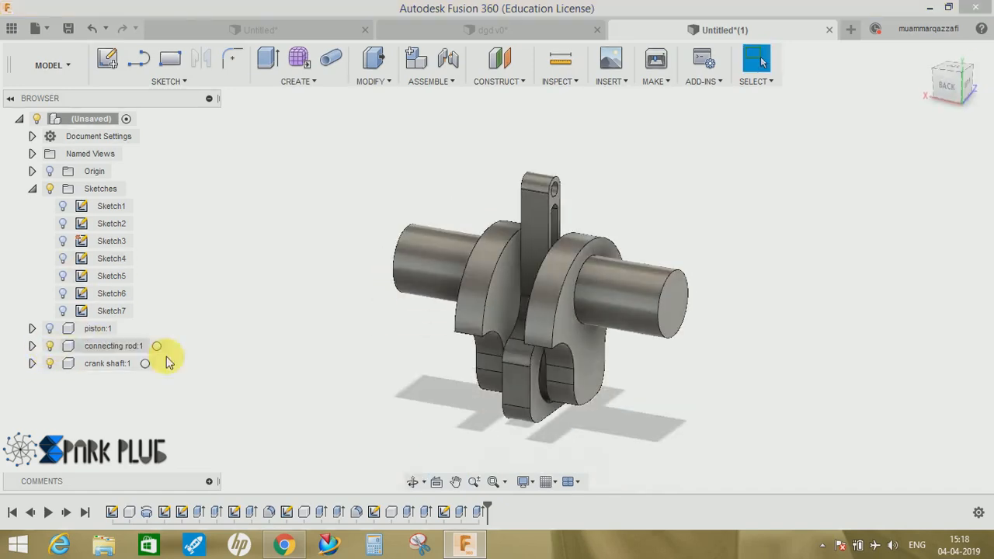
pyautogui.moveTo(544, 383)
pyautogui.keyDown('shift'); pyautogui.mouseDown(button='middle')
pyautogui.moveTo(558, 379)
pyautogui.moveTo(468, 373)
pyautogui.moveTo(548, 384)
pyautogui.moveTo(559, 407)
pyautogui.moveTo(563, 379)
pyautogui.moveTo(603, 373)
pyautogui.moveTo(551, 384)
pyautogui.mouseUp(button='middle'); pyautogui.keyUp('shift')
pyautogui.scroll(-2, 552, 404)
pyautogui.scroll(4, 552, 403)
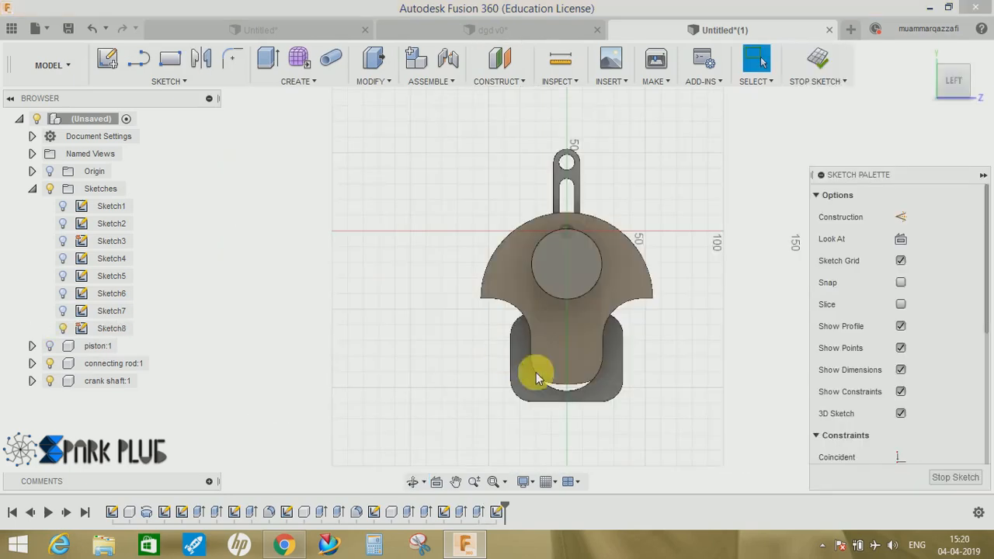
# Check the connecting rod's big-end bore against the crank webs and finish the open sketch
pyautogui.keyDown('shift'); pyautogui.moveTo(530, 344); pyautogui.dragTo(439, 364, button='middle'); pyautogui.keyUp('shift')
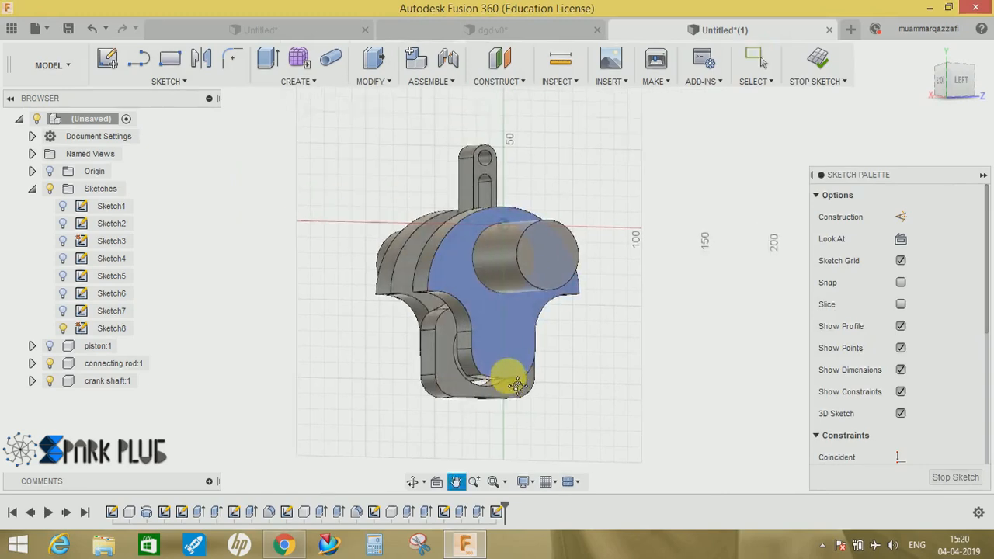
pyautogui.keyDown('shift'); pyautogui.moveTo(492, 381); pyautogui.dragTo(515, 386, button='middle'); pyautogui.keyUp('shift')
pyautogui.scroll(5, 474, 373)
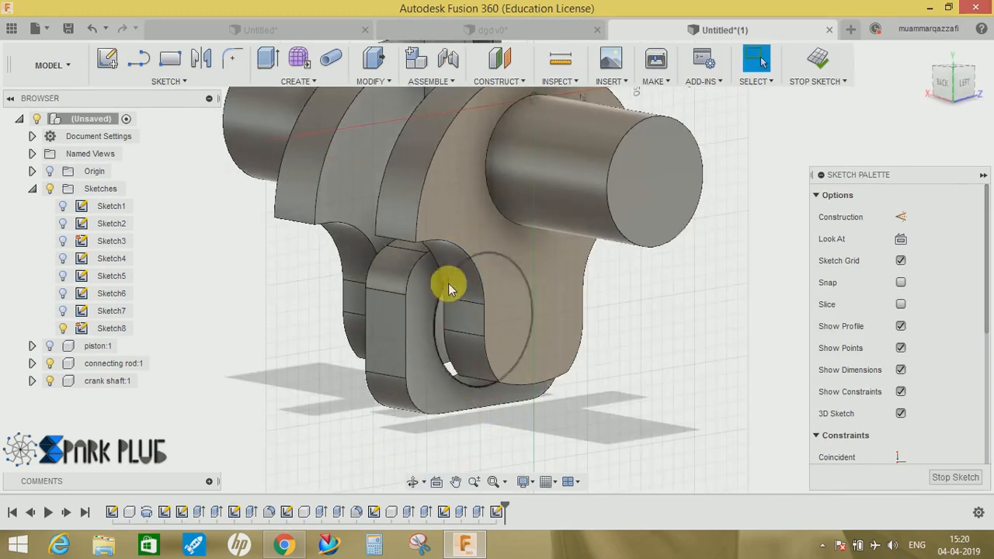
pyautogui.keyDown('shift'); pyautogui.moveTo(432, 341); pyautogui.dragTo(458, 348, button='middle'); pyautogui.keyUp('shift')
pyautogui.moveTo(519, 264); pyautogui.dragTo(490, 339, button='middle')
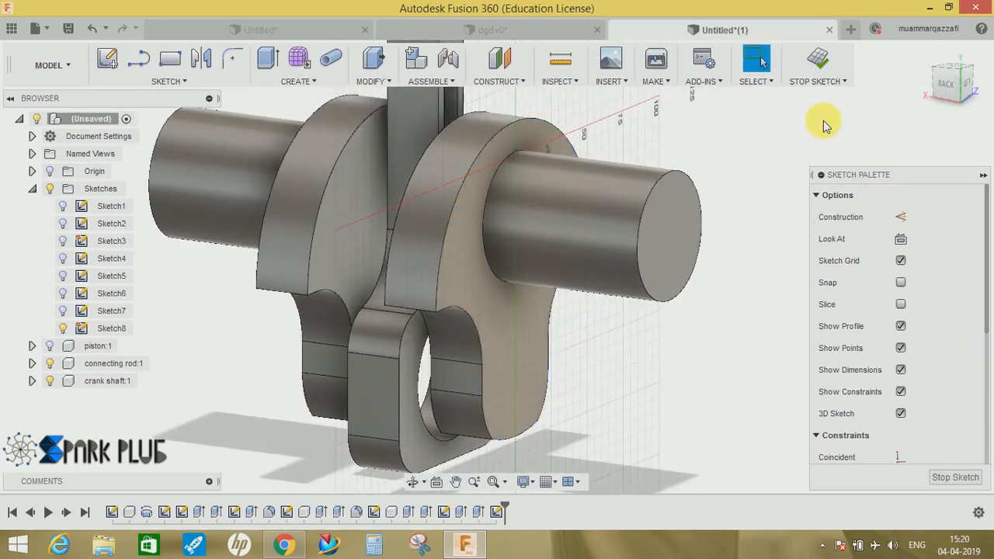
pyautogui.click(818, 62)
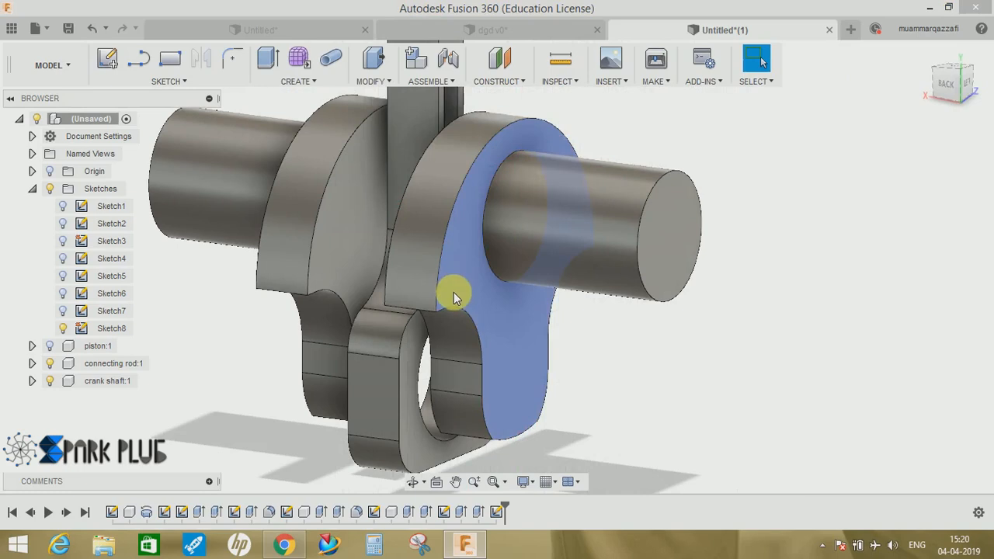
# Show the crank web's profile sketch, Sketch6, in the model
pyautogui.scroll(-5, 453, 292)
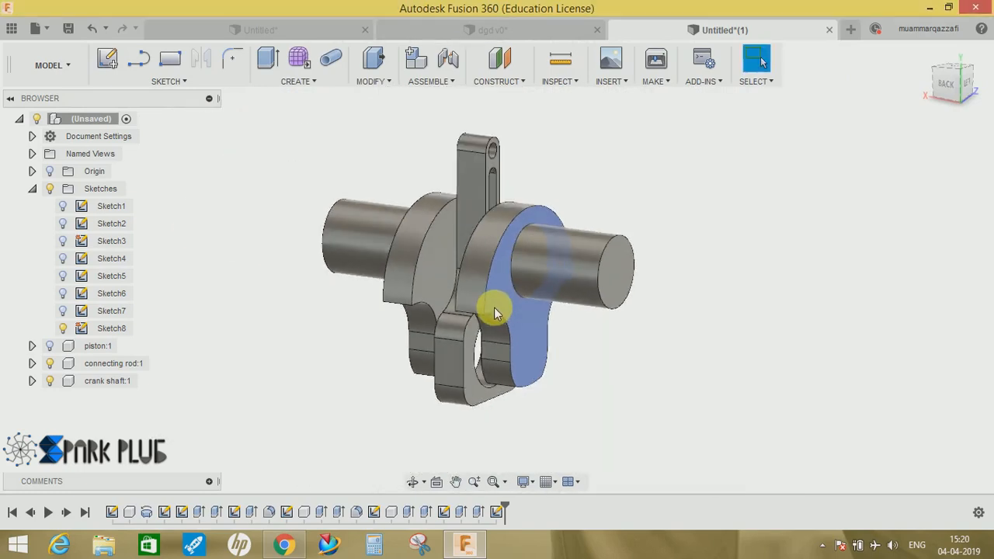
pyautogui.click(64, 311)
pyautogui.moveTo(435, 351)
pyautogui.keyDown('shift'); pyautogui.mouseDown(button='middle')
pyautogui.moveTo(411, 353)
pyautogui.moveTo(424, 346)
pyautogui.mouseUp(button='middle'); pyautogui.keyUp('shift')
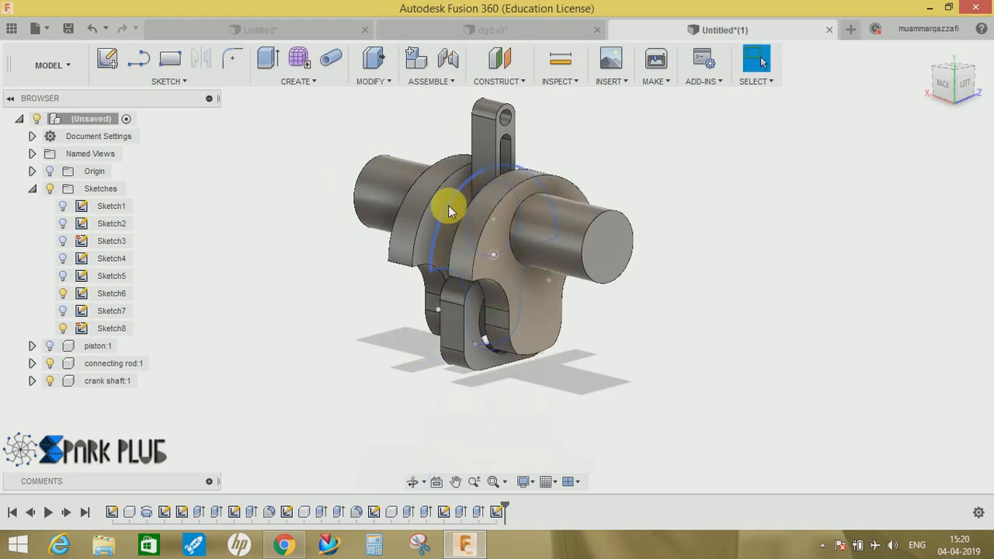
pyautogui.doubleClick(448, 205)
pyautogui.click(300, 300)
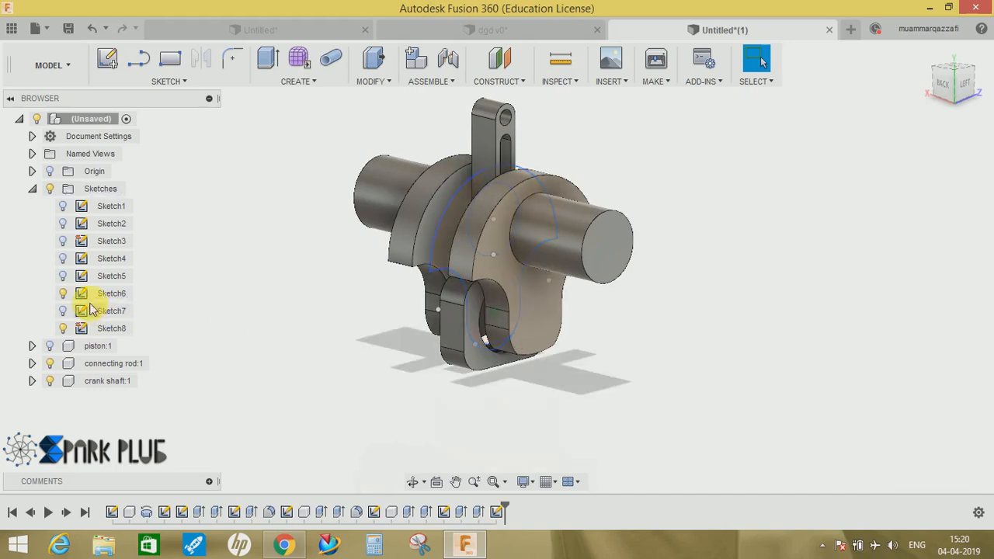
# Edit Sketch6 with the connecting rod hidden and set the radius of the web profile's side arcs to 20 mm
pyautogui.doubleClick(106, 310)
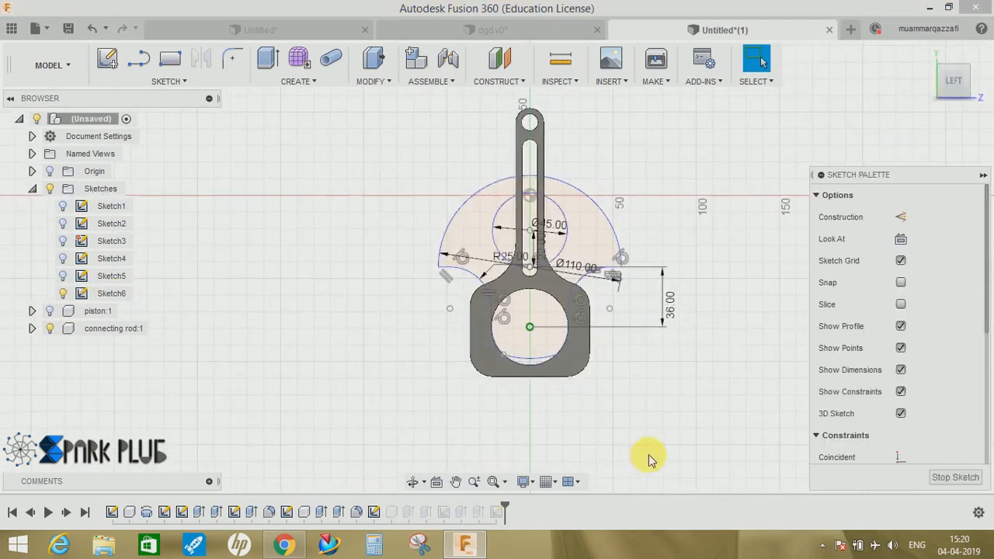
pyautogui.scroll(-3, 543, 371)
pyautogui.scroll(5, 515, 350)
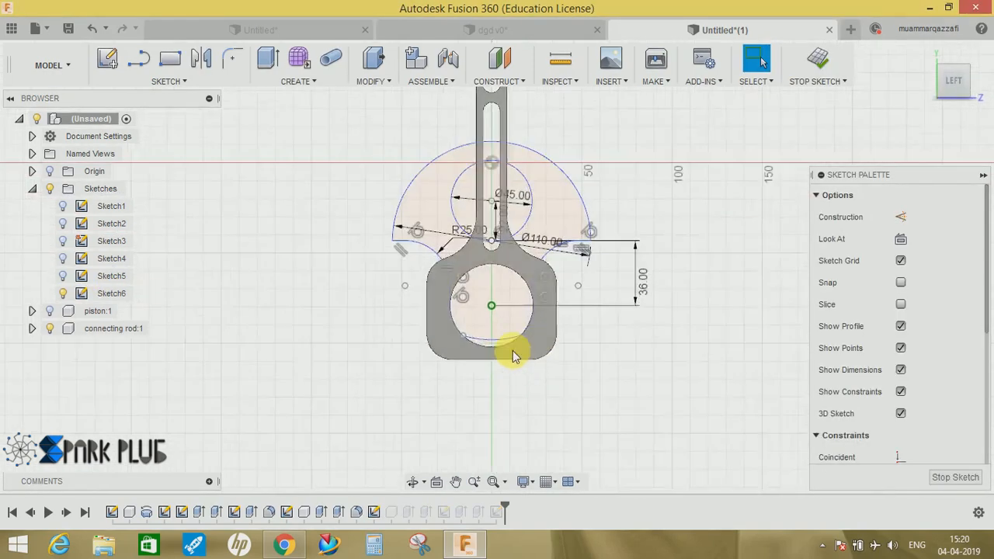
pyautogui.click(49, 329)
pyautogui.moveTo(256, 284); pyautogui.dragTo(240, 349, button='middle')
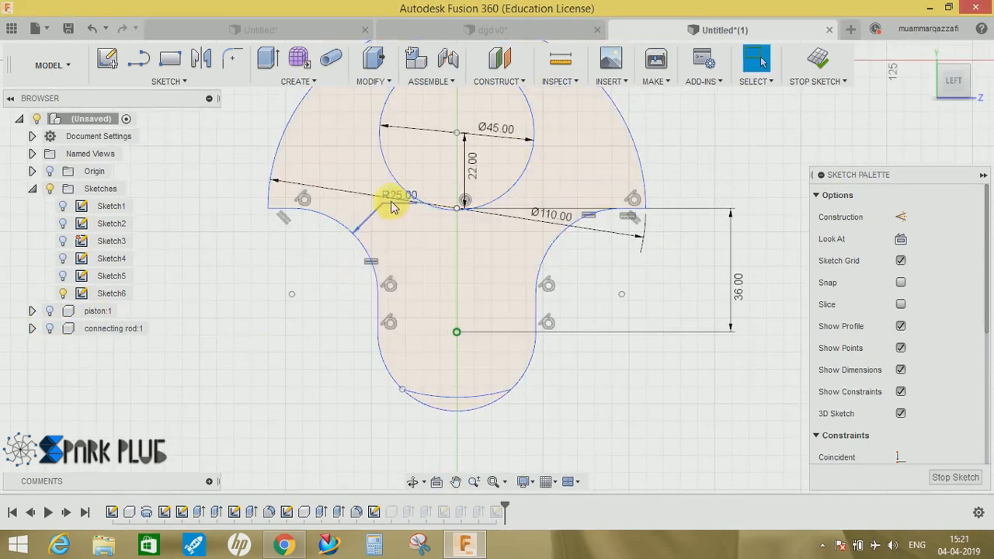
pyautogui.moveTo(389, 204); pyautogui.dragTo(381, 232, button='middle')
pyautogui.doubleClick(379, 230)
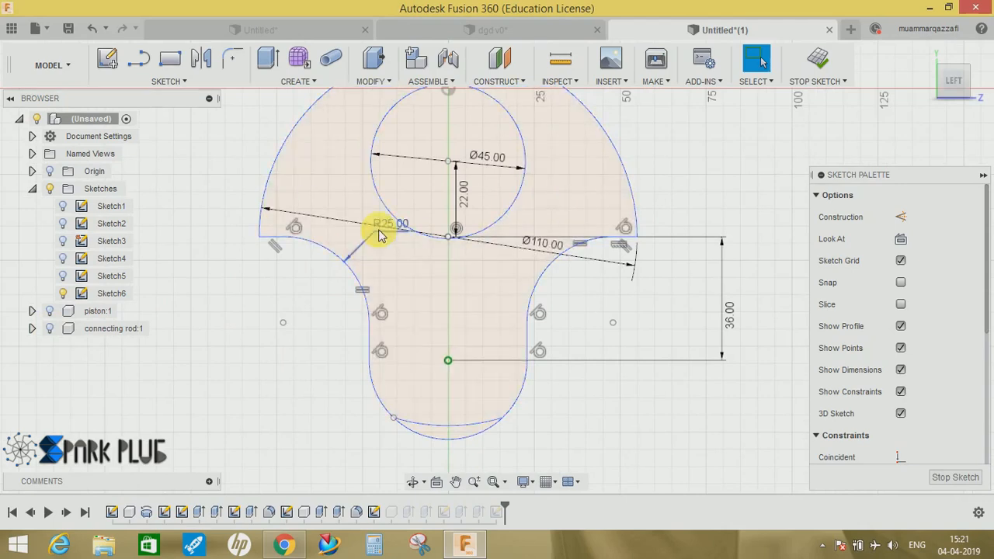
pyautogui.write('20')
pyautogui.press('Return')
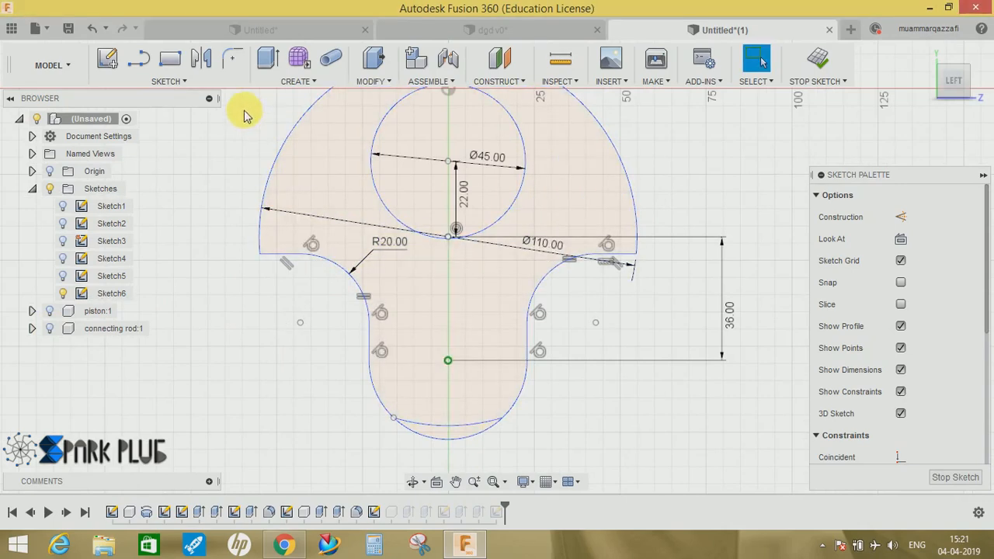
# Dimension the radius of the arc at the web profile's lower end as 35 mm and finish the sketch
pyautogui.press('d')
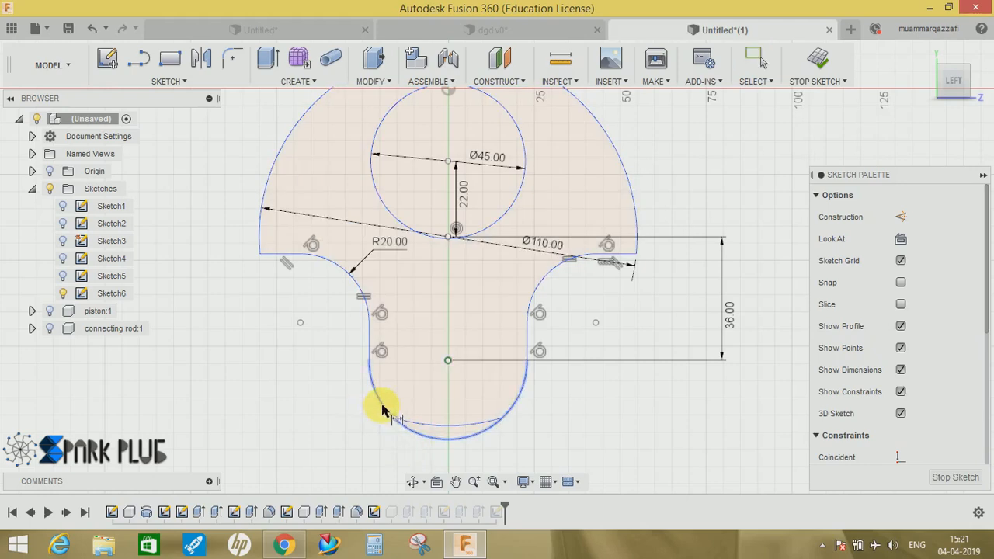
pyautogui.click(447, 402)
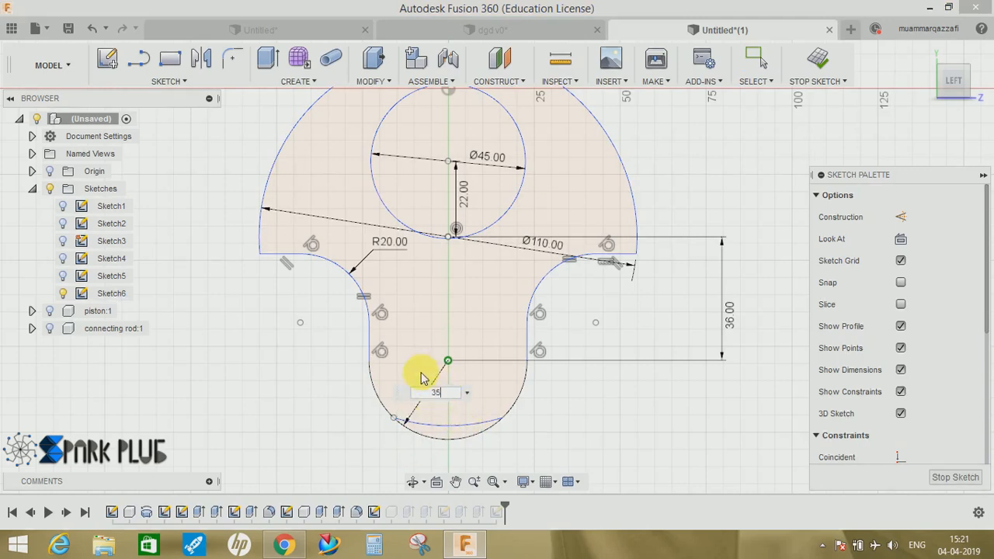
pyautogui.write('35')
pyautogui.press('Return')
pyautogui.scroll(-1, 421, 378)
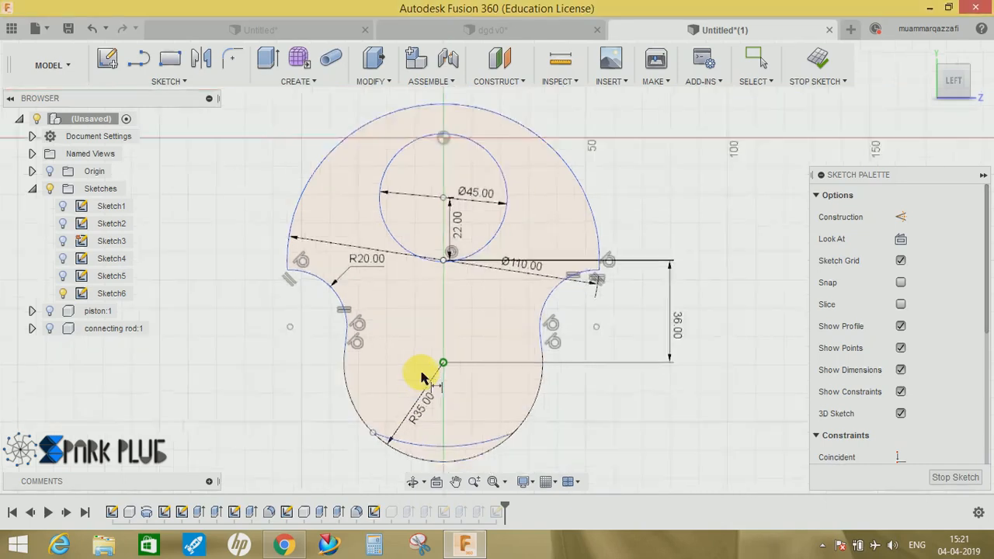
pyautogui.scroll(-1, 421, 379)
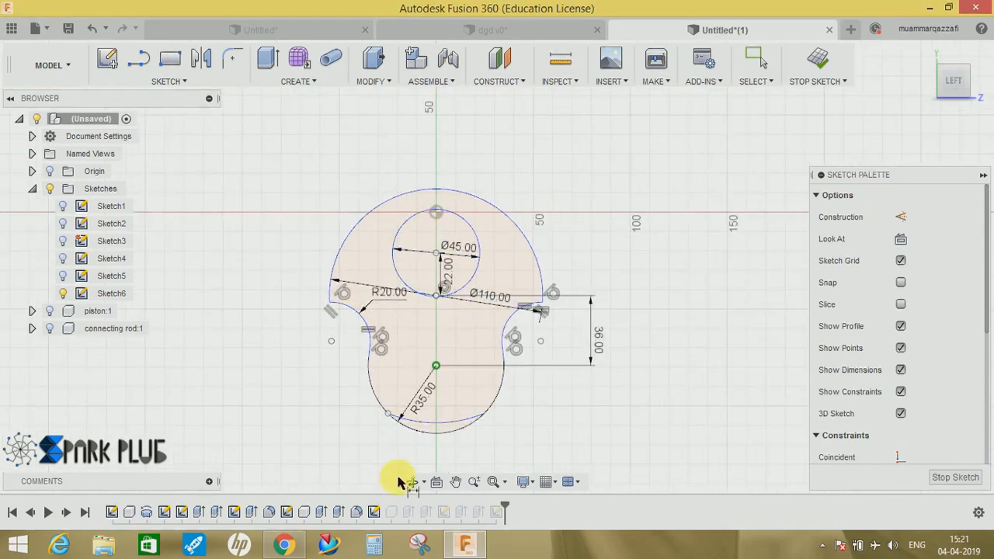
pyautogui.click(822, 59)
pyautogui.click(387, 307)
# Edit the first web's extrusion to include the small region at the profile's lower end, and complete the feature
pyautogui.moveTo(387, 307)
pyautogui.mouseDown(button='middle')
pyautogui.moveTo(432, 332)
pyautogui.moveTo(466, 306)
pyautogui.moveTo(524, 339)
pyautogui.moveTo(473, 362)
pyautogui.moveTo(427, 315)
pyautogui.moveTo(450, 337)
pyautogui.moveTo(435, 282)
pyautogui.moveTo(441, 310)
pyautogui.mouseUp(button='middle')
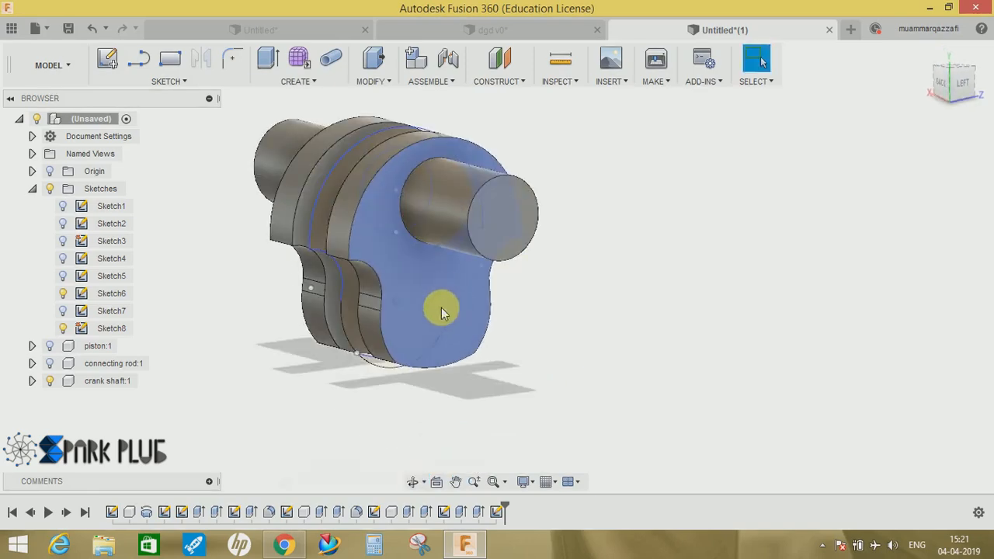
pyautogui.moveTo(408, 372); pyautogui.dragTo(421, 394, button='middle')
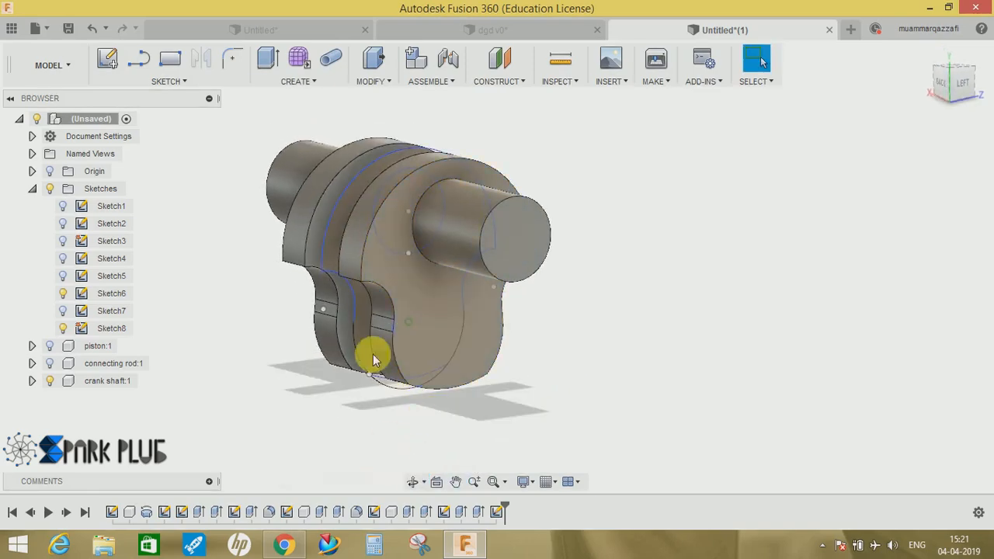
pyautogui.keyDown('shift'); pyautogui.moveTo(315, 311); pyautogui.dragTo(325, 315, button='middle'); pyautogui.keyUp('shift')
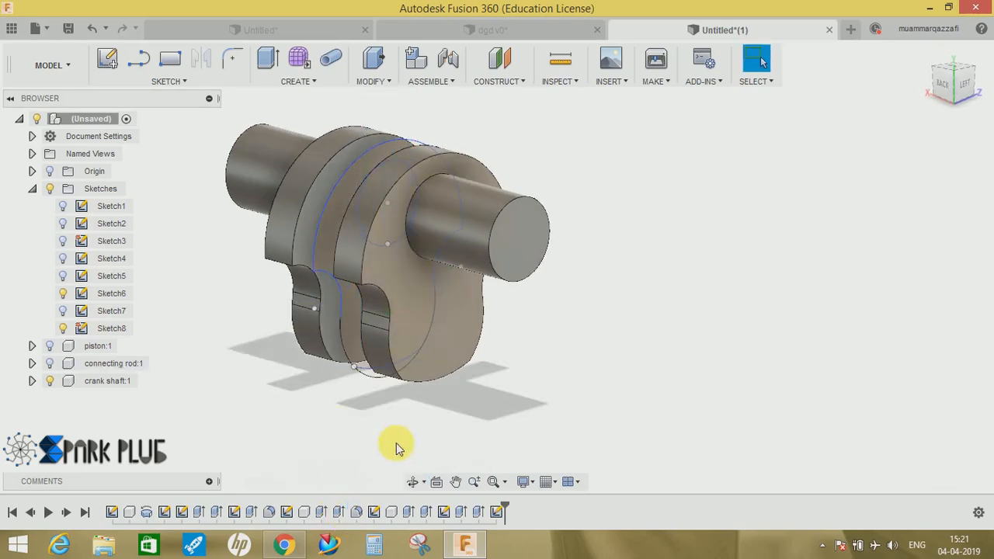
pyautogui.click(412, 514)
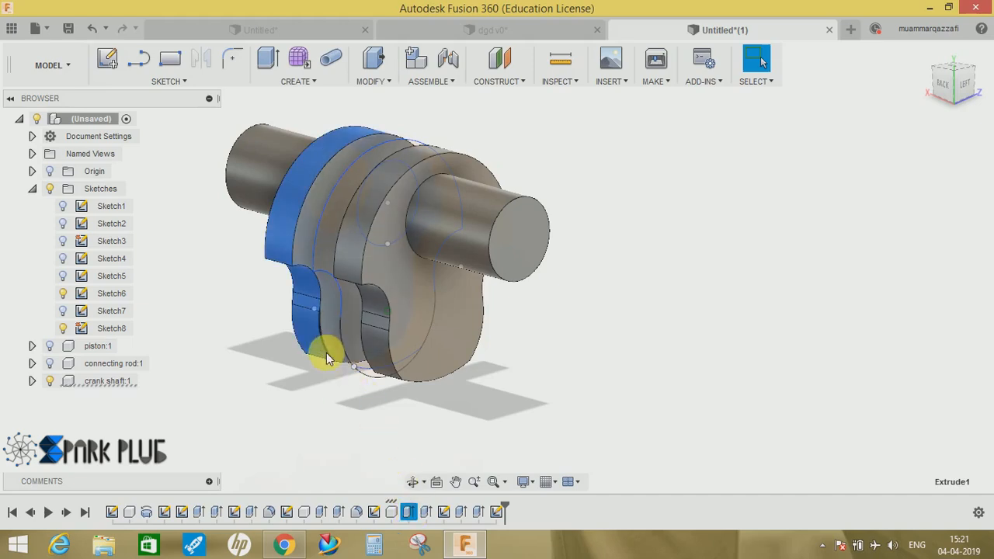
pyautogui.click(414, 519)
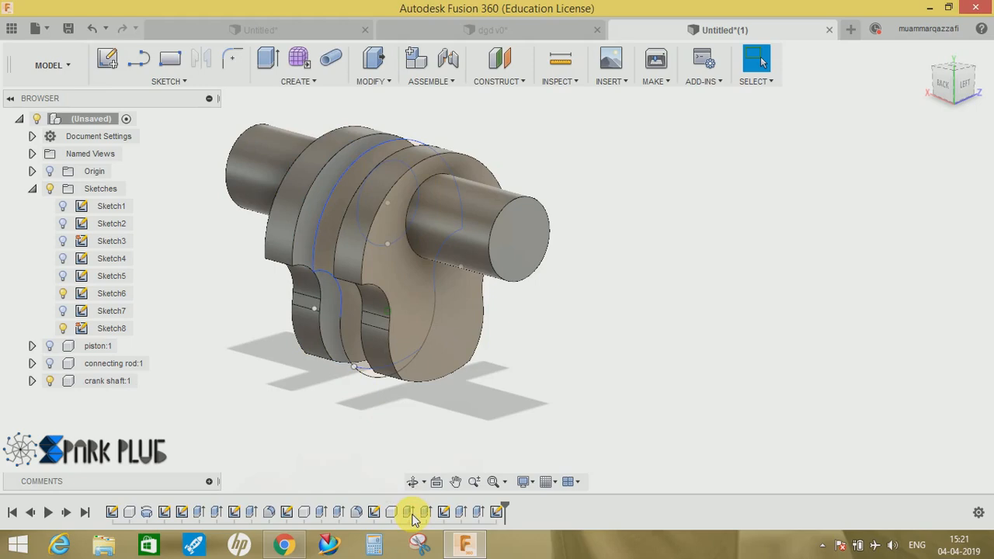
pyautogui.doubleClick(408, 512)
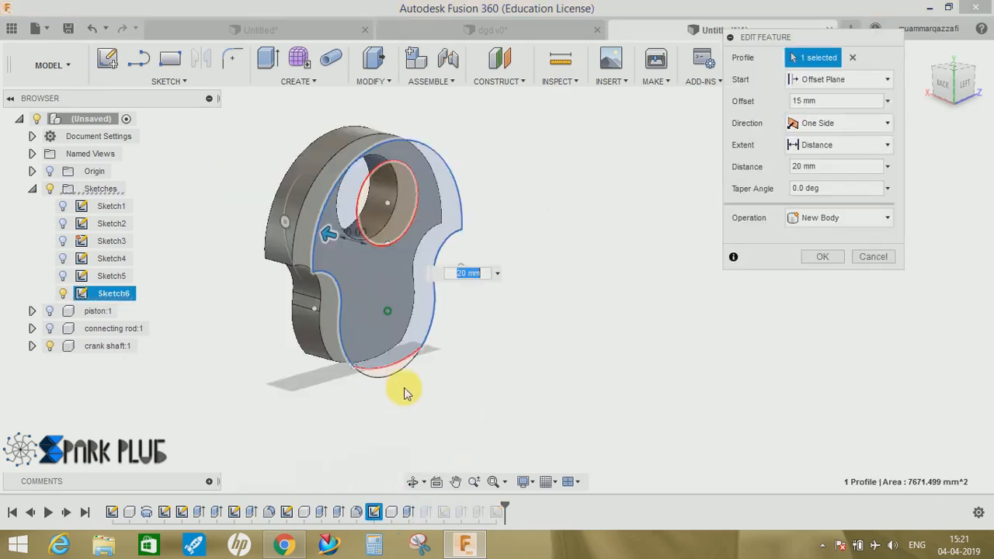
pyautogui.click(390, 375)
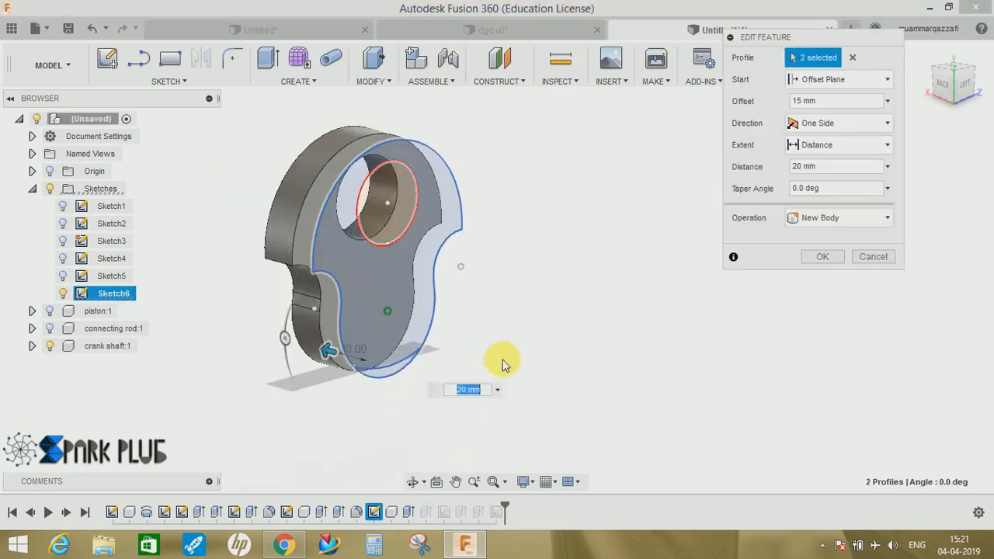
pyautogui.click(821, 218)
pyautogui.click(815, 241)
pyautogui.click(816, 259)
# Hide Sketch6 and Sketch8, and show the connecting rod and piston components with the crank shaft
pyautogui.keyDown('shift'); pyautogui.moveTo(443, 370); pyautogui.dragTo(420, 371, button='middle'); pyautogui.keyUp('shift')
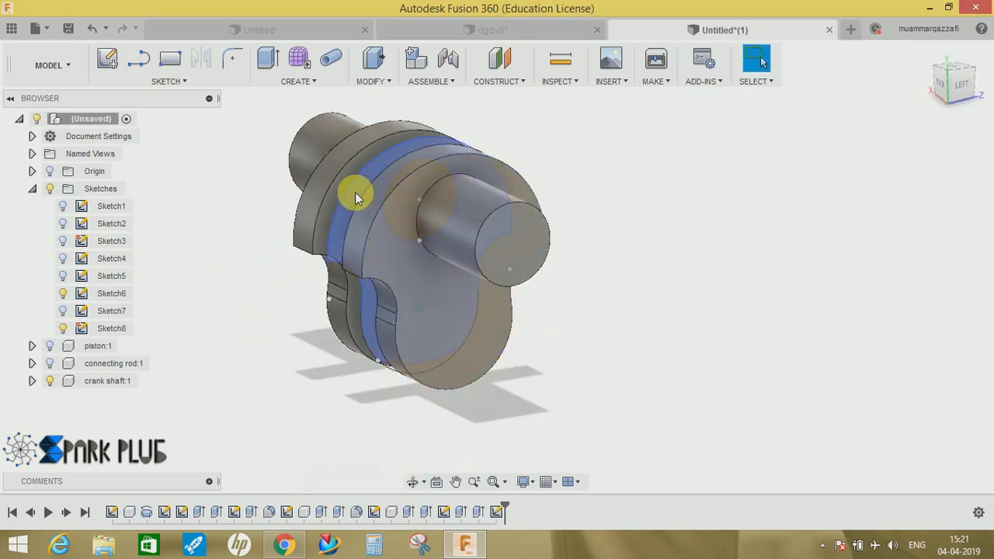
pyautogui.keyDown('shift'); pyautogui.moveTo(288, 300); pyautogui.dragTo(489, 356, button='middle'); pyautogui.keyUp('shift')
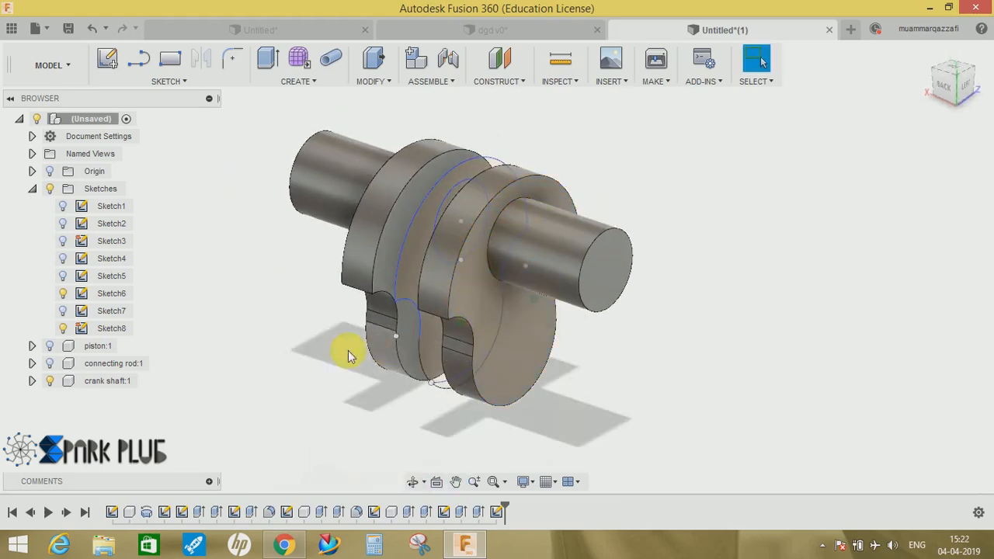
pyautogui.click(64, 295)
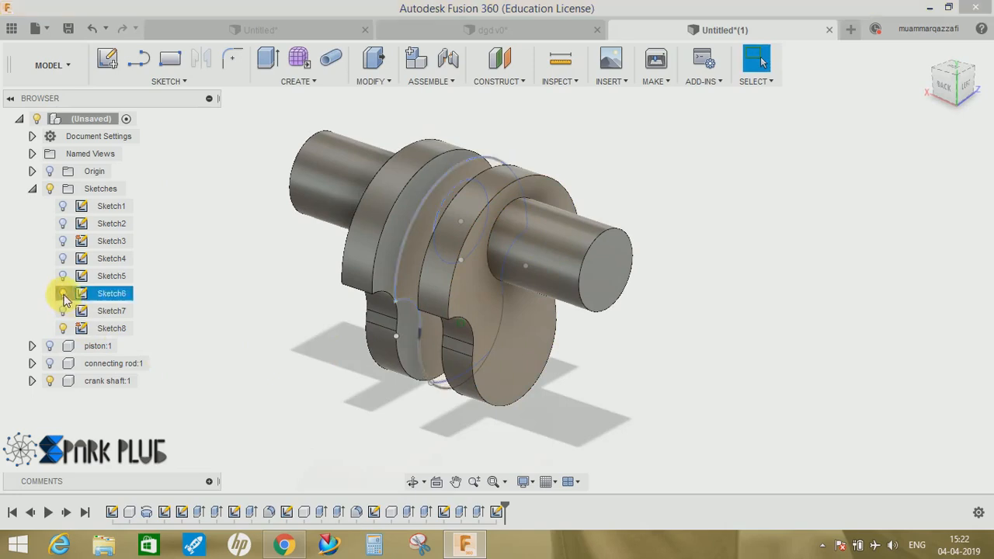
pyautogui.click(64, 329)
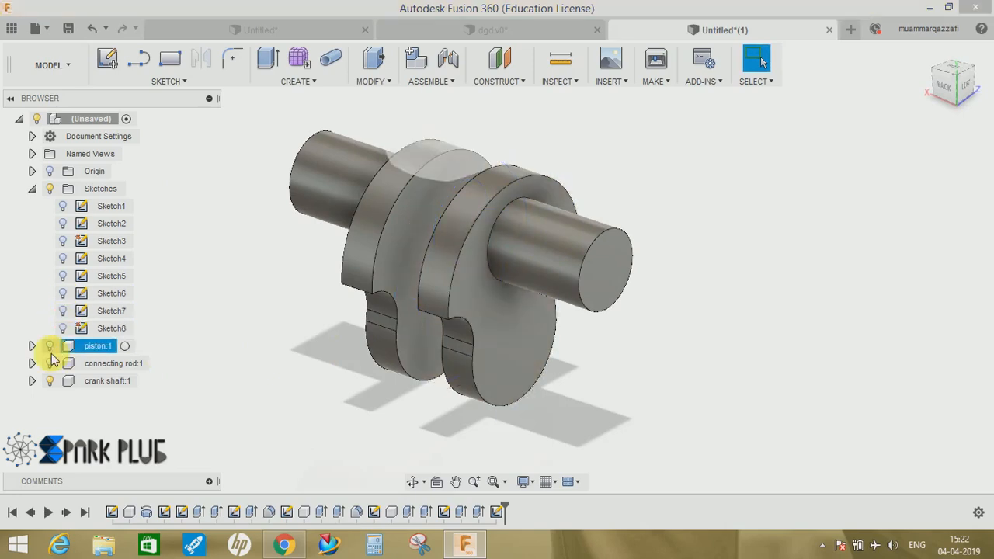
pyautogui.click(50, 363)
pyautogui.click(50, 346)
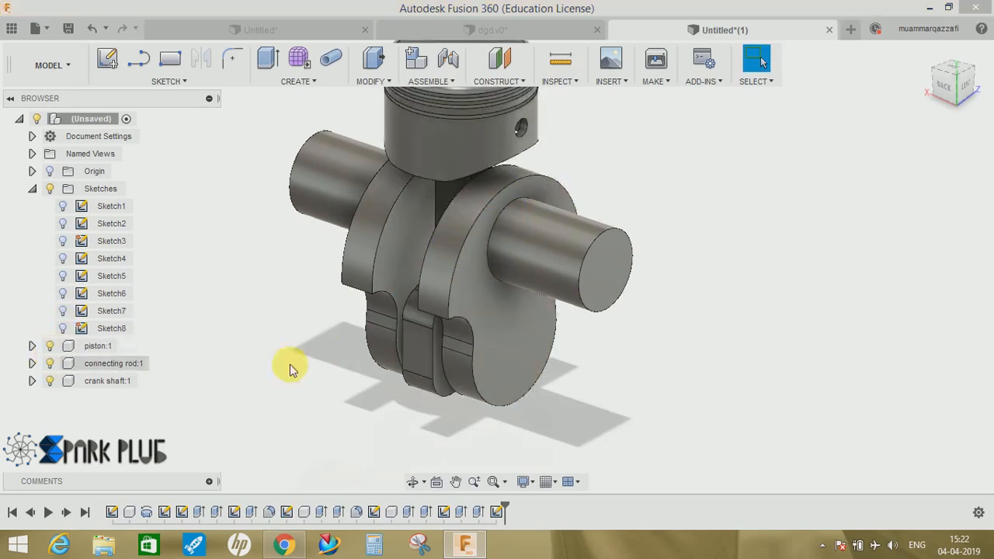
# Start a new sketch on the YZ origin plane and hide the crank shaft component
pyautogui.keyDown('shift'); pyautogui.moveTo(607, 357); pyautogui.dragTo(623, 324, button='middle'); pyautogui.keyUp('shift')
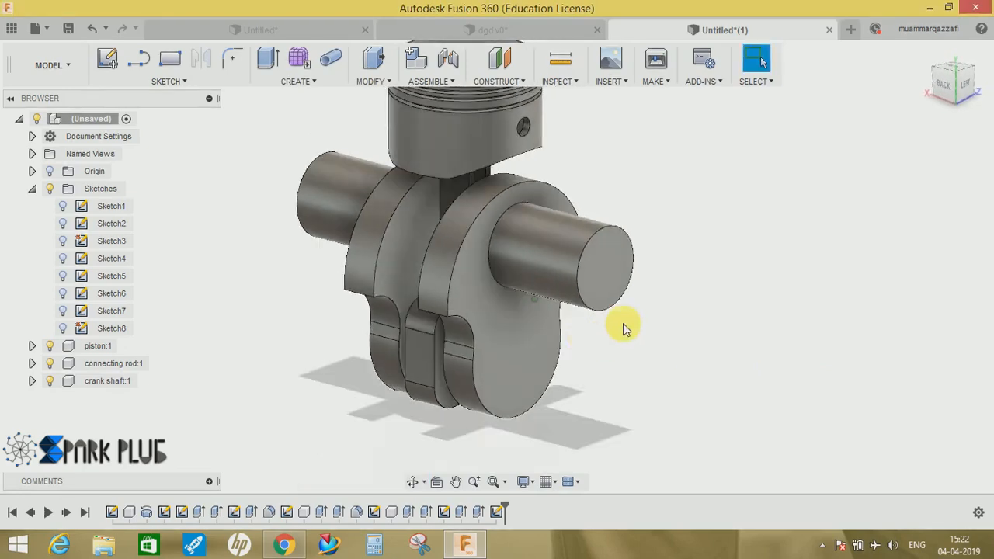
pyautogui.keyDown('shift'); pyautogui.moveTo(506, 355); pyautogui.dragTo(443, 344, button='middle'); pyautogui.keyUp('shift')
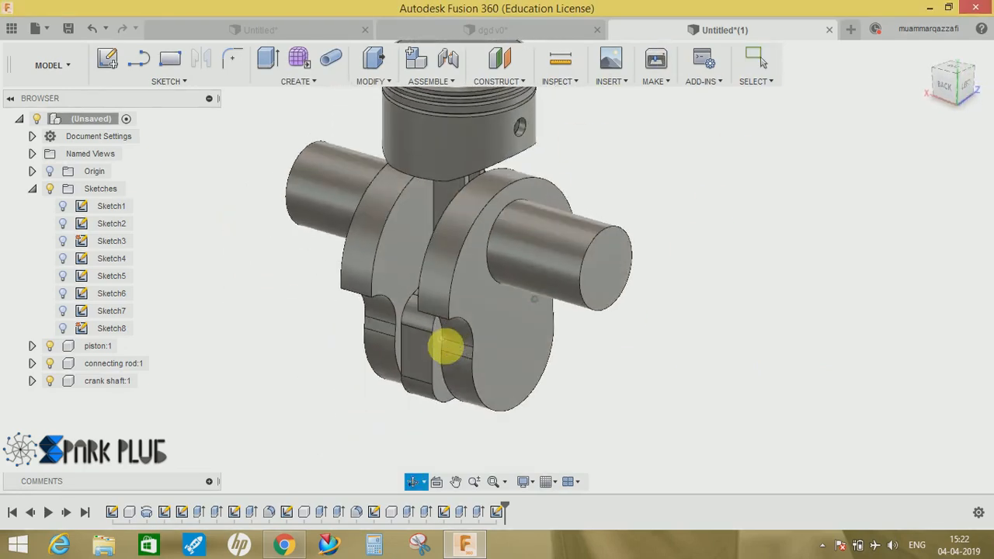
pyautogui.click(108, 60)
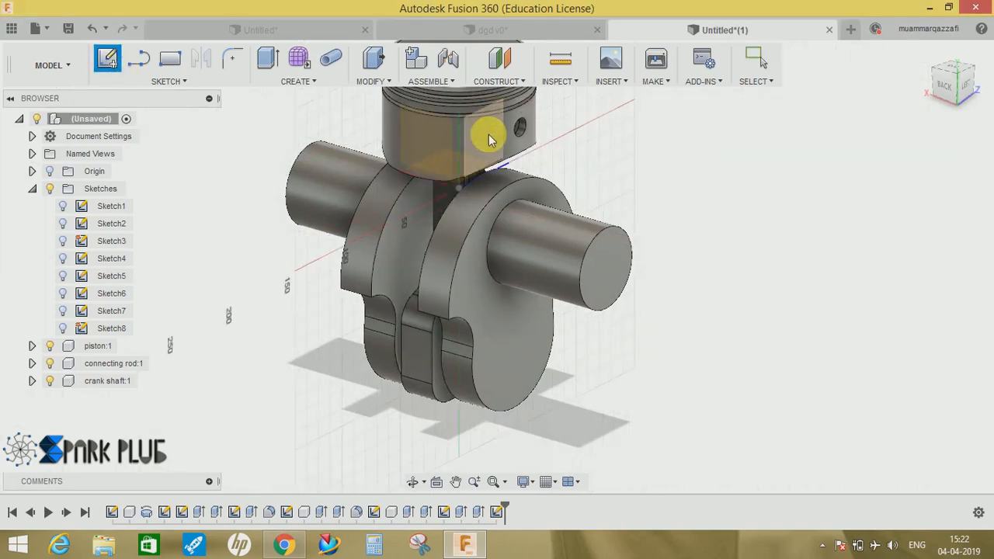
pyautogui.click(488, 135)
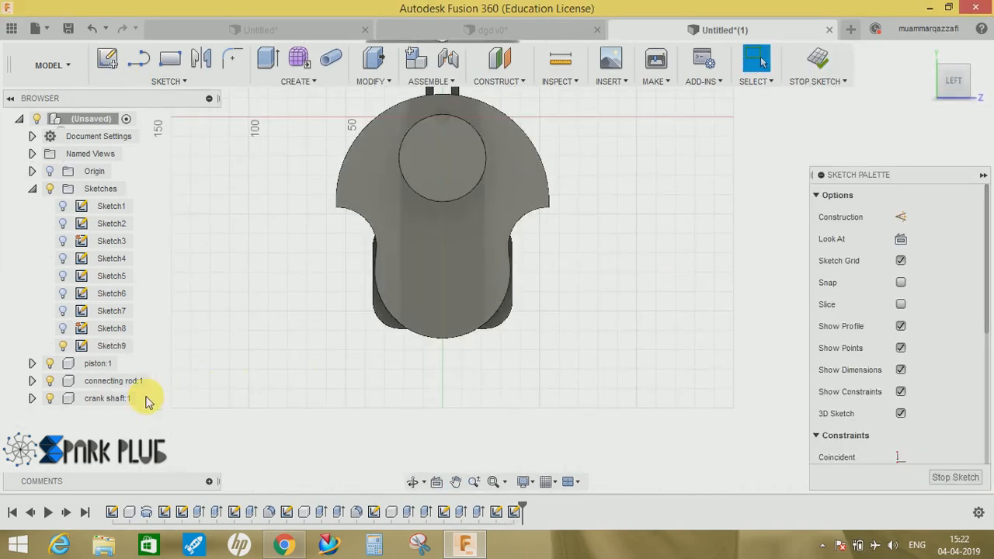
pyautogui.click(51, 400)
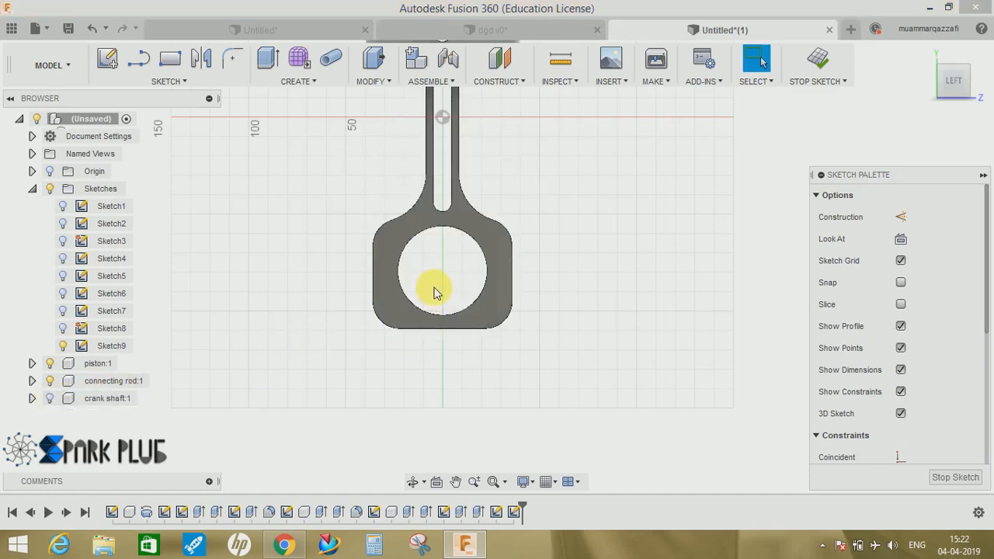
# Project the circular edge of the connecting rod's big-end bore into the sketch and finish the sketch
pyautogui.press('p')
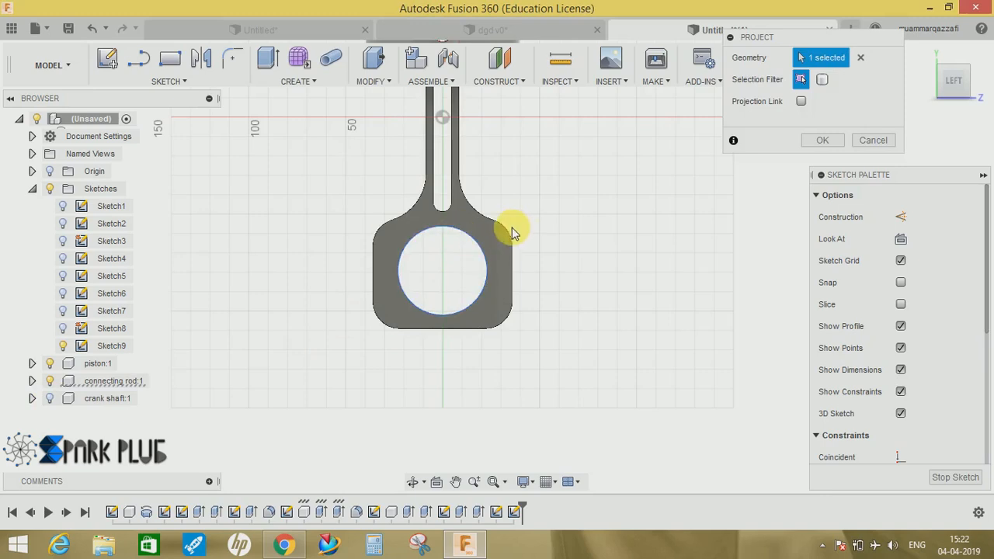
pyautogui.press('Return')
pyautogui.press('p')
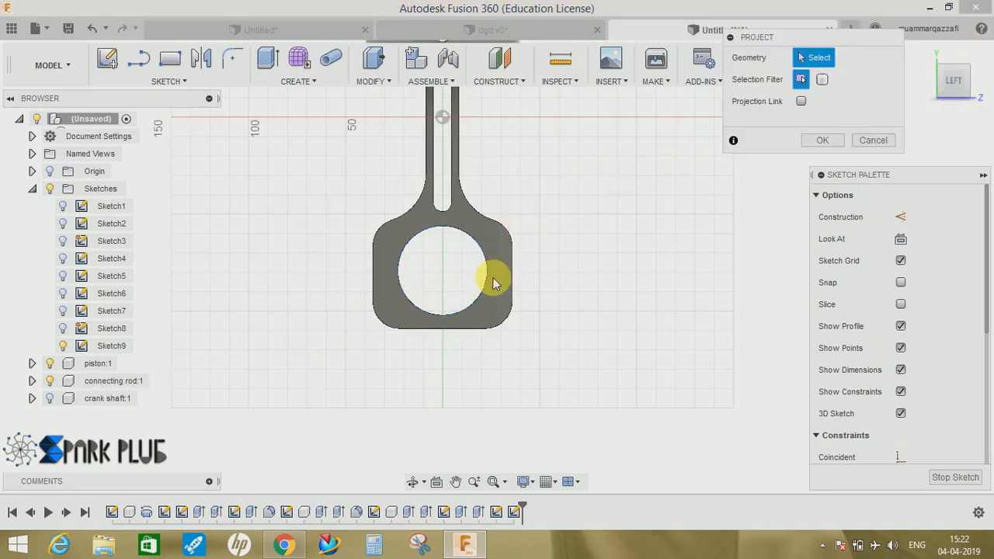
pyautogui.click(468, 243)
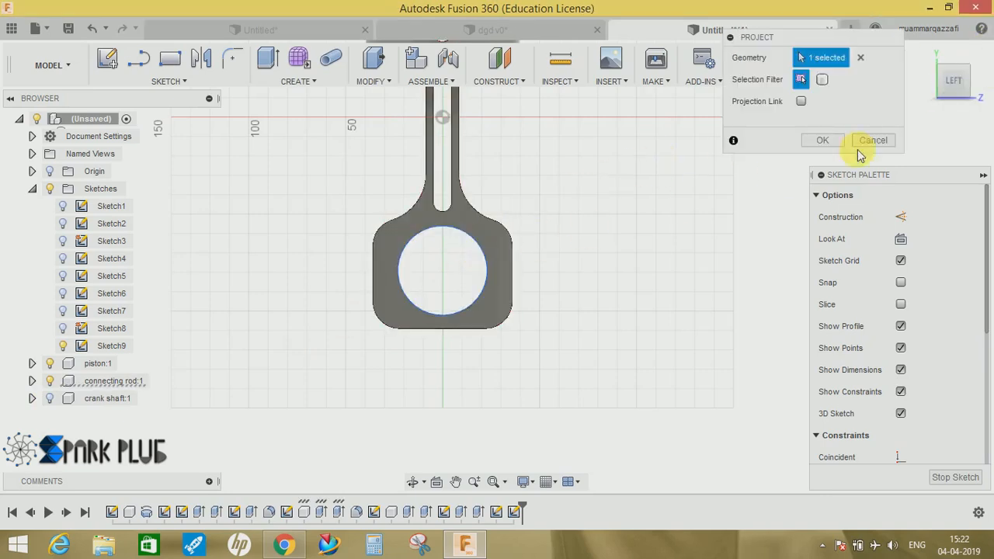
pyautogui.click(808, 140)
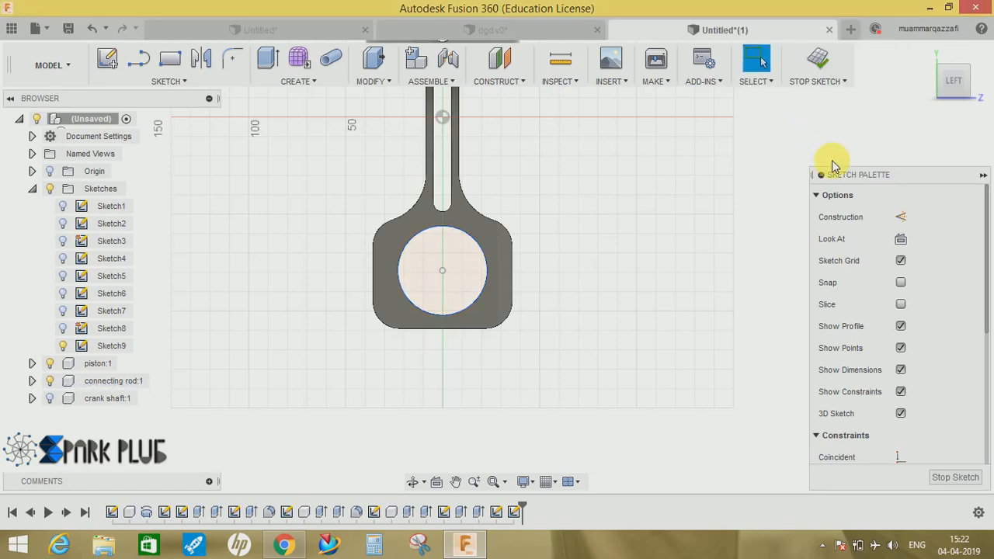
pyautogui.click(818, 56)
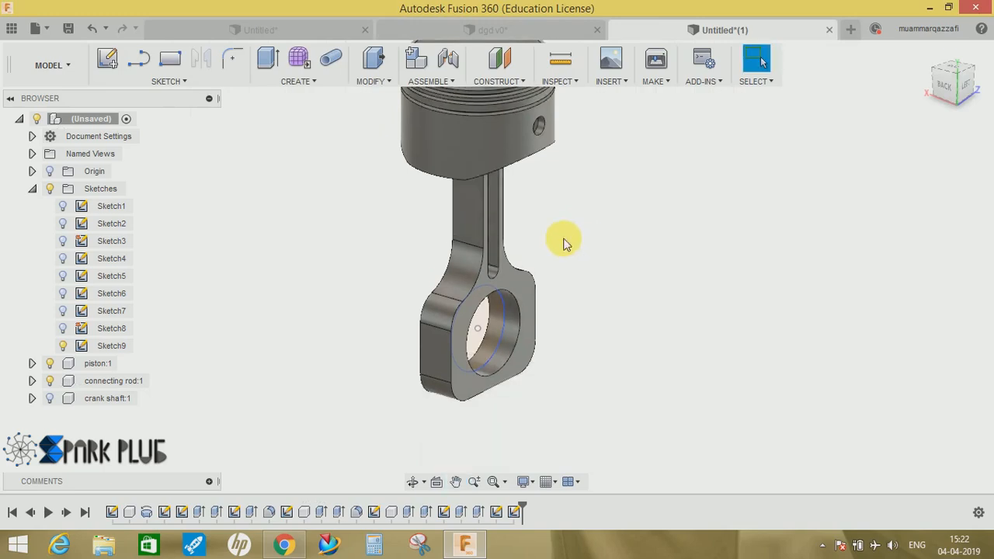
# Start an extrusion, show the crank shaft component and hide the connecting rod to expose the big-end circle
pyautogui.click(262, 64)
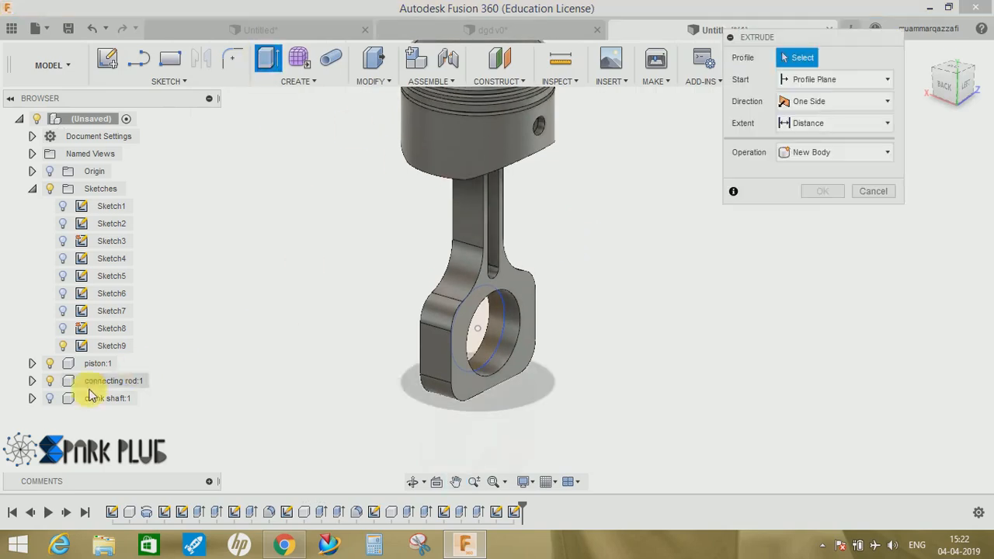
pyautogui.click(51, 398)
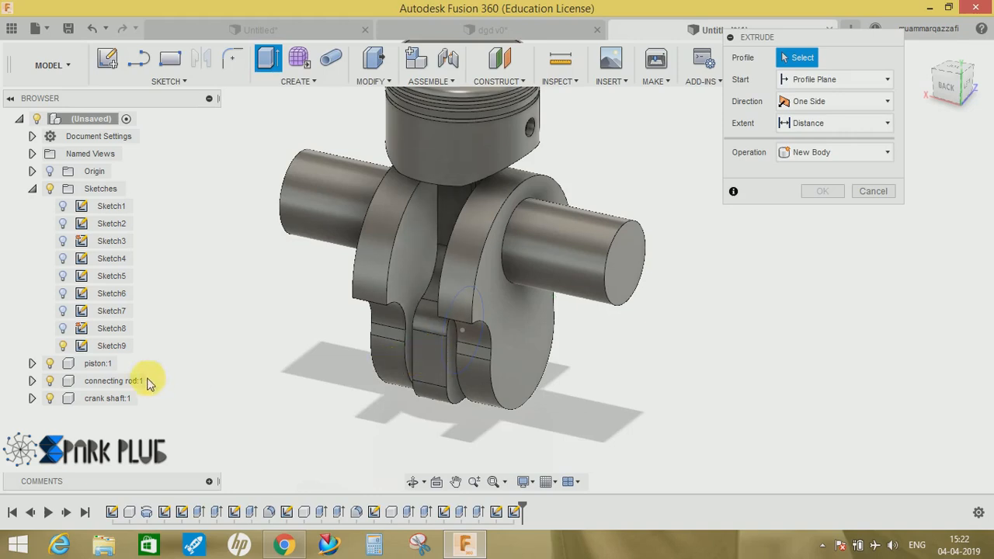
pyautogui.click(50, 381)
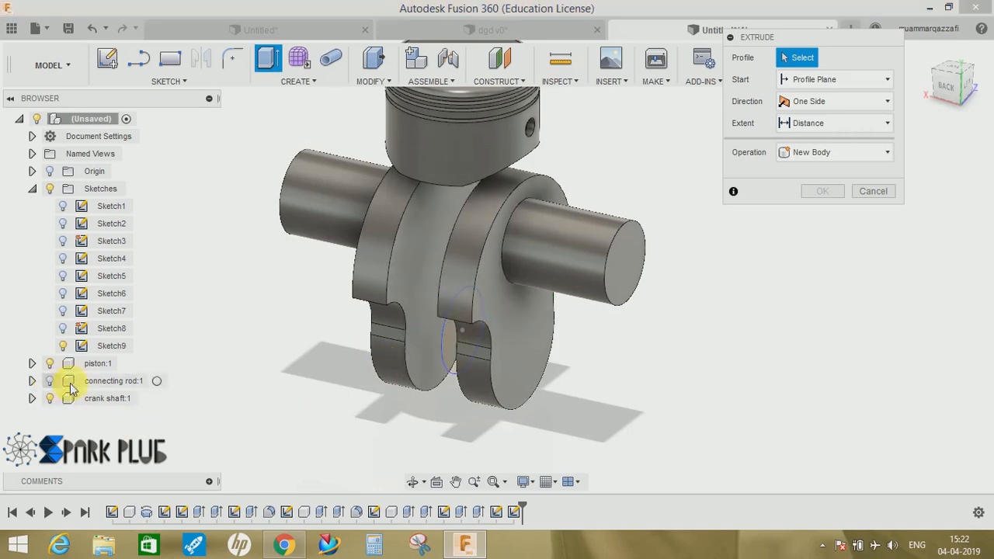
pyautogui.moveTo(513, 366)
pyautogui.mouseDown(button='middle')
pyautogui.moveTo(547, 365)
pyautogui.moveTo(554, 327)
pyautogui.mouseUp(button='middle')
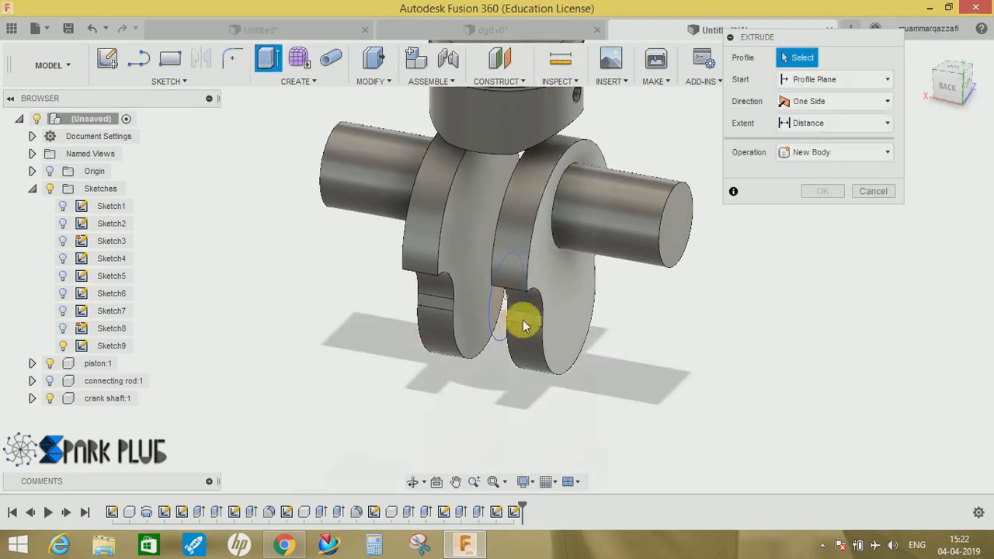
# Extrude the projected big-end circle symmetrically 20 mm per side and join it to the crank shaft webs as the pin
pyautogui.click(496, 307)
pyautogui.click(854, 102)
pyautogui.click(828, 153)
pyautogui.keyDown('shift'); pyautogui.moveTo(440, 359); pyautogui.dragTo(459, 366, button='middle'); pyautogui.keyUp('shift')
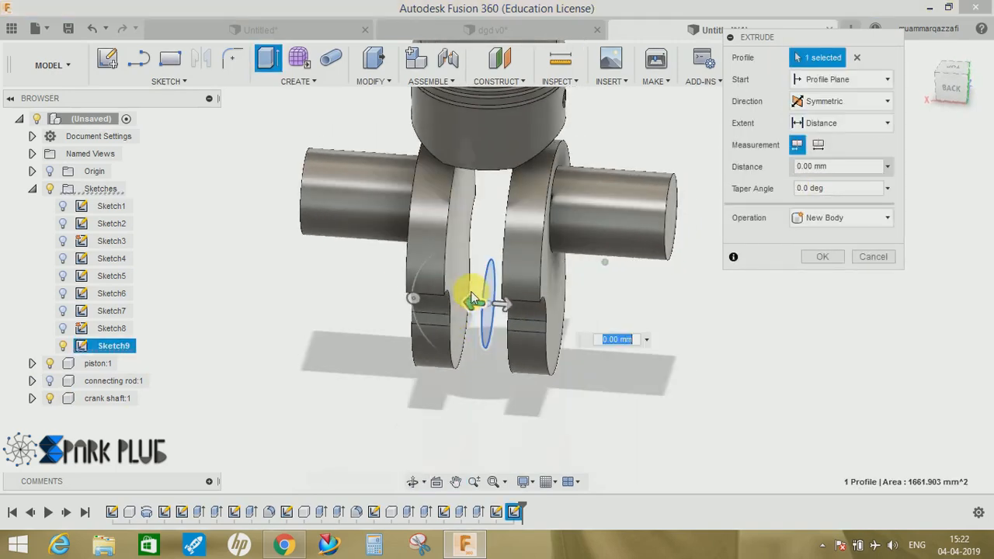
pyautogui.moveTo(475, 298); pyautogui.dragTo(439, 303)
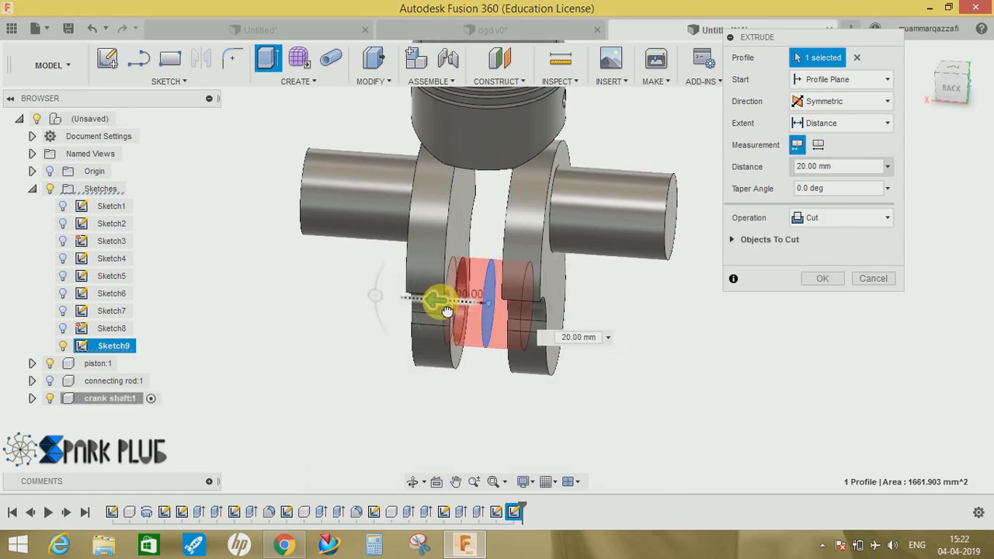
pyautogui.click(839, 221)
pyautogui.click(820, 244)
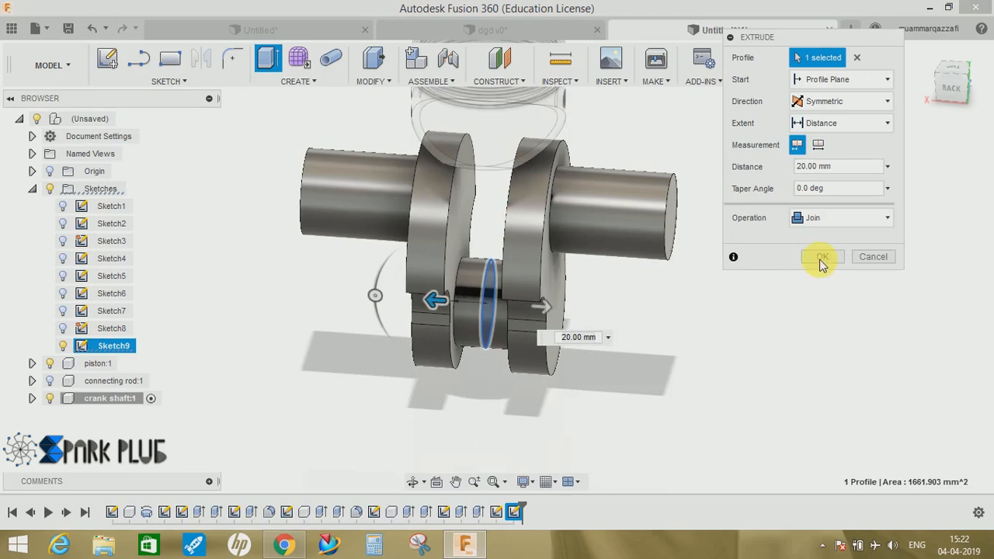
pyautogui.click(822, 259)
# Show the connecting rod component again between the crank shaft webs
pyautogui.keyDown('shift'); pyautogui.moveTo(816, 262); pyautogui.dragTo(635, 410, button='middle'); pyautogui.keyUp('shift')
pyautogui.click(50, 381)
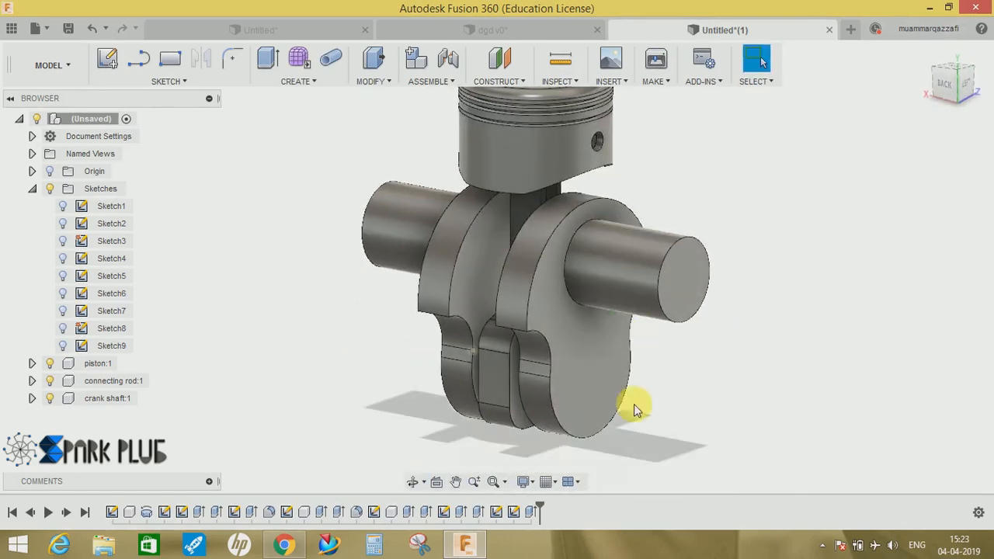
pyautogui.scroll(-5, 628, 332)
pyautogui.keyDown('shift'); pyautogui.moveTo(554, 240); pyautogui.dragTo(522, 259, button='middle'); pyautogui.keyUp('shift')
pyautogui.scroll(-3, 572, 304)
pyautogui.scroll(5, 572, 304)
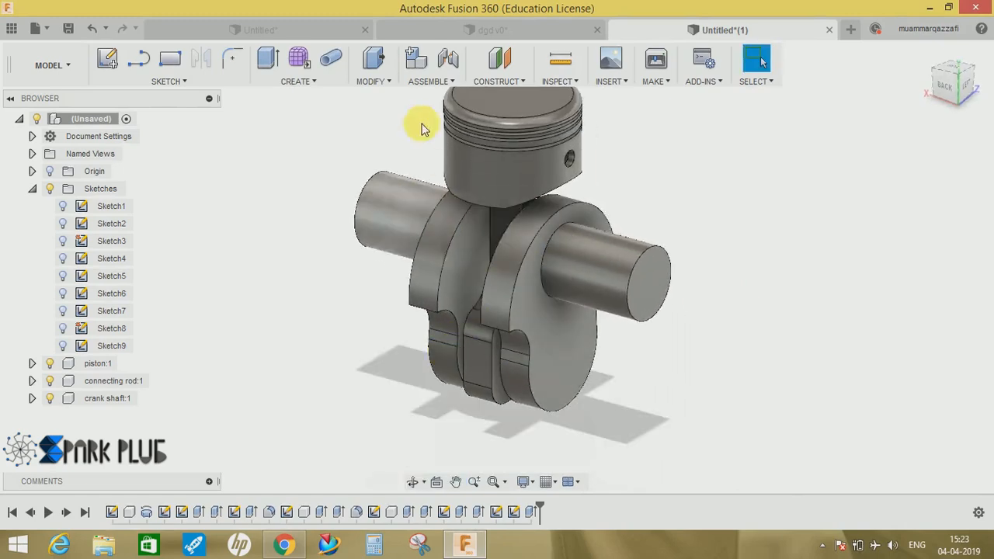
# Fillet the four sharp shoulder edges of the two crank shaft webs with a 20 mm radius
pyautogui.click(380, 84)
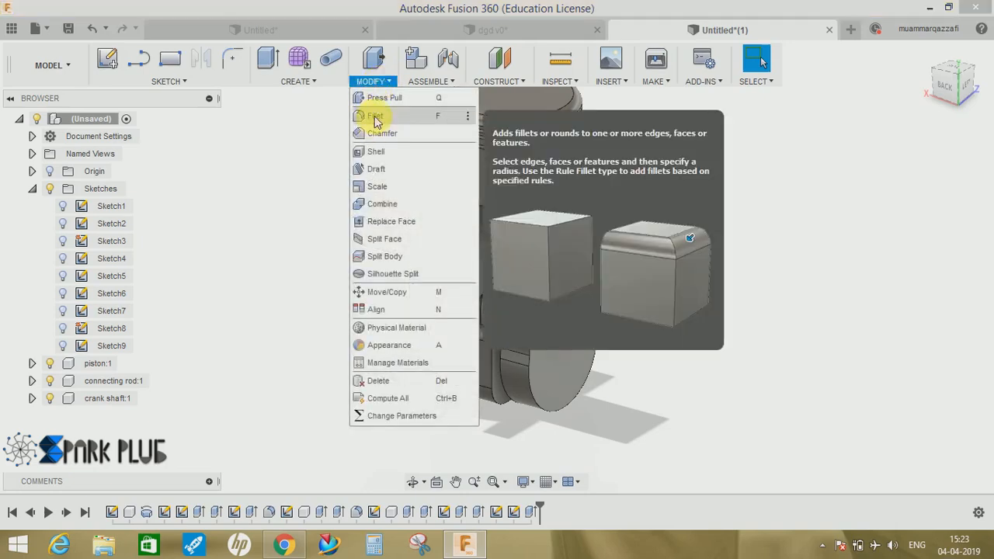
pyautogui.click(371, 111)
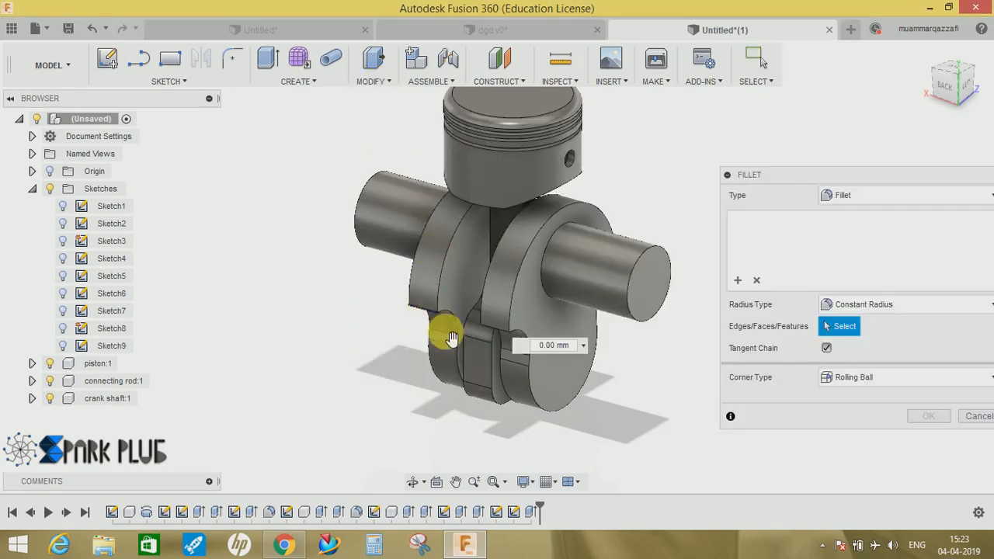
pyautogui.click(452, 339)
pyautogui.click(533, 337)
pyautogui.keyDown('shift'); pyautogui.moveTo(533, 338); pyautogui.dragTo(271, 292, button='middle'); pyautogui.keyUp('shift')
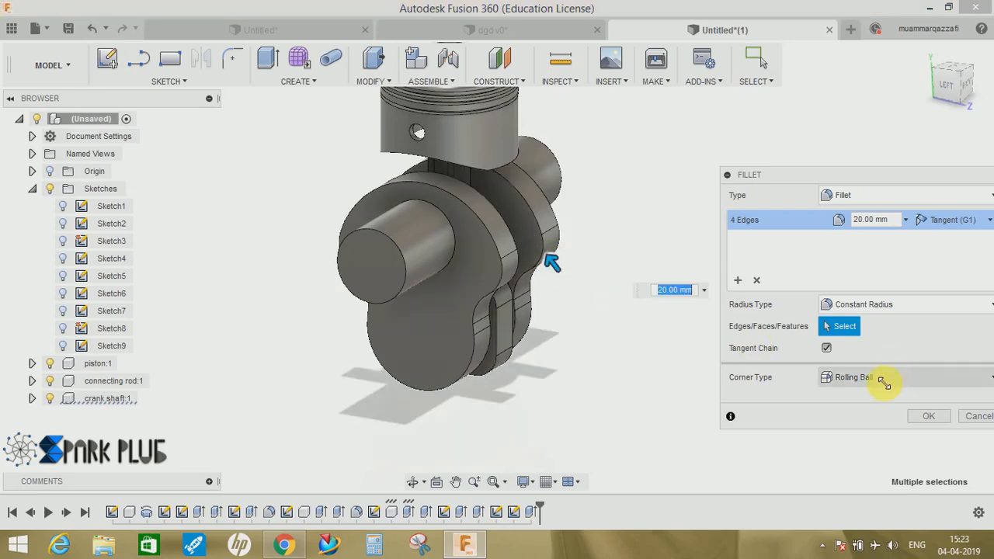
pyautogui.click(928, 416)
# Fillet the edges of the four side faces of the crank shaft webs with a 5 mm radius
pyautogui.moveTo(638, 329); pyautogui.dragTo(664, 390, button='middle')
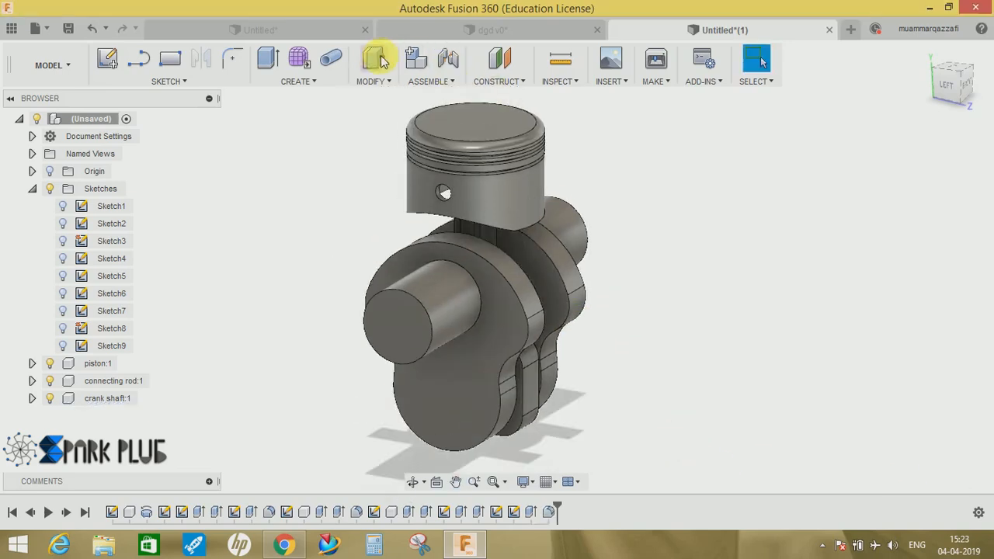
pyautogui.click(362, 85)
pyautogui.click(381, 111)
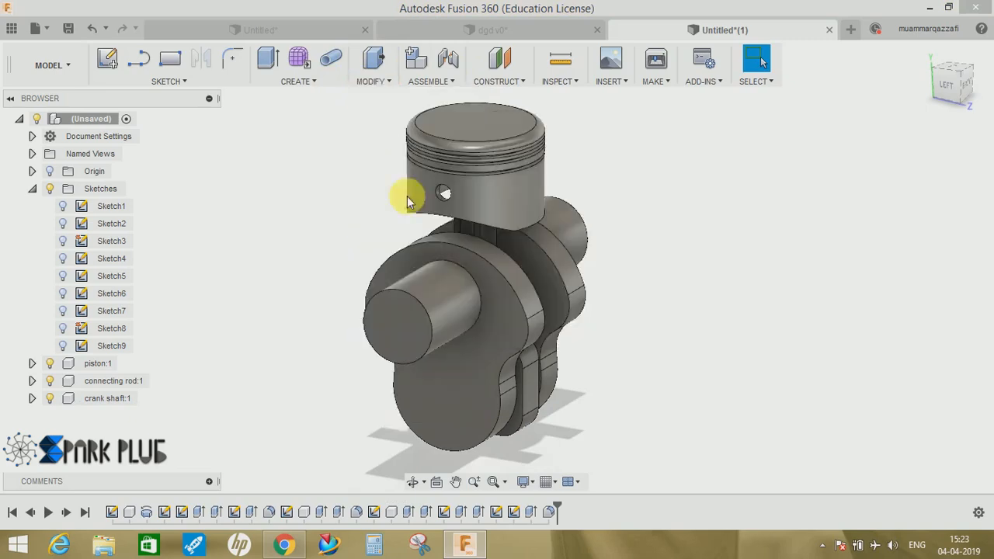
pyautogui.click(573, 324)
pyautogui.keyDown('shift'); pyautogui.moveTo(573, 325); pyautogui.dragTo(531, 348, button='middle'); pyautogui.keyUp('shift')
pyautogui.click(465, 336)
pyautogui.click(542, 262)
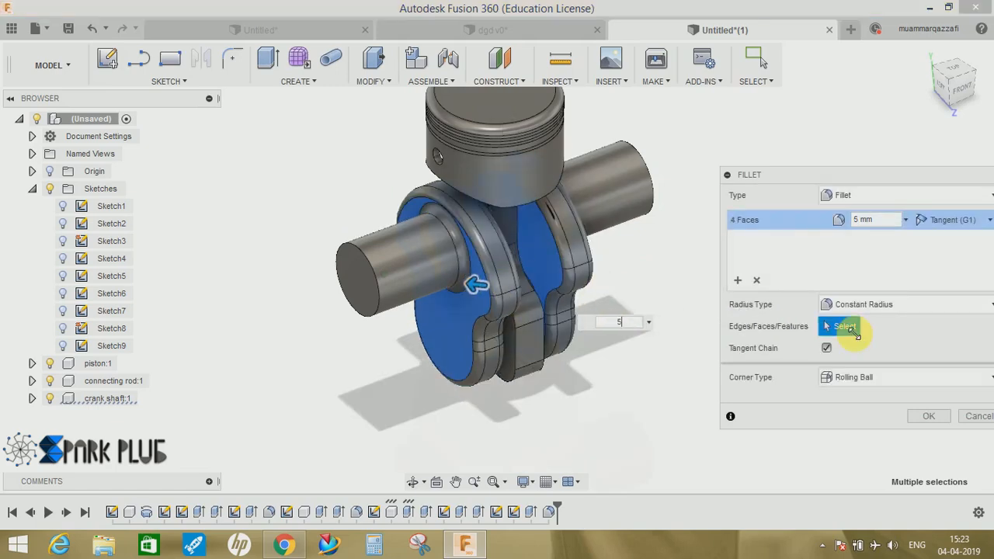
pyautogui.press('Return')
# Fillet the outline edges on both sides of the connecting rod with a 5 mm radius
pyautogui.keyDown('shift'); pyautogui.moveTo(633, 259); pyautogui.dragTo(524, 201, button='middle'); pyautogui.keyUp('shift')
pyautogui.moveTo(506, 256); pyautogui.dragTo(557, 191, button='middle')
pyautogui.click(362, 84)
pyautogui.click(377, 116)
pyautogui.keyDown('shift'); pyautogui.moveTo(377, 148); pyautogui.dragTo(384, 211, button='middle'); pyautogui.keyUp('shift')
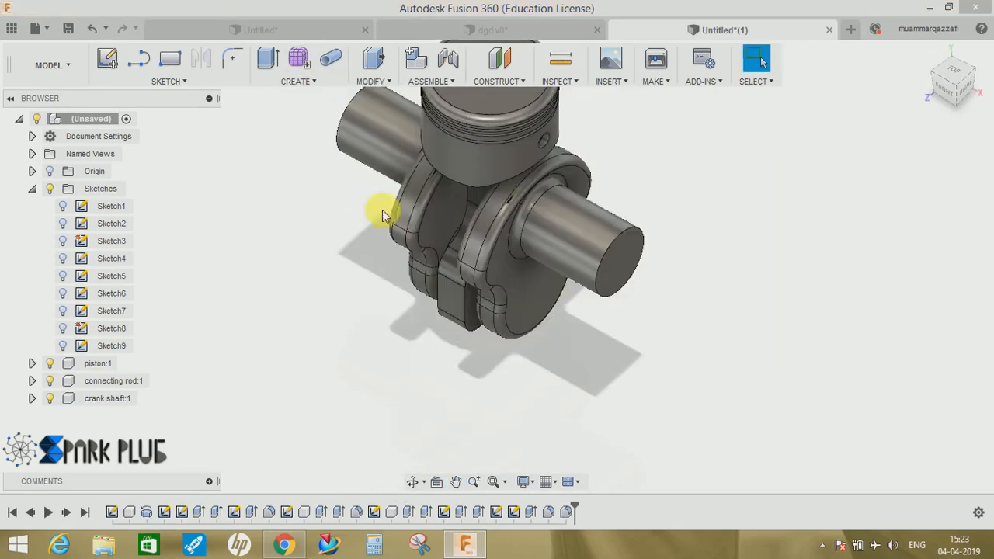
pyautogui.keyDown('shift'); pyautogui.moveTo(462, 279); pyautogui.dragTo(528, 254, button='middle'); pyautogui.keyUp('shift')
pyautogui.scroll(3, 529, 255)
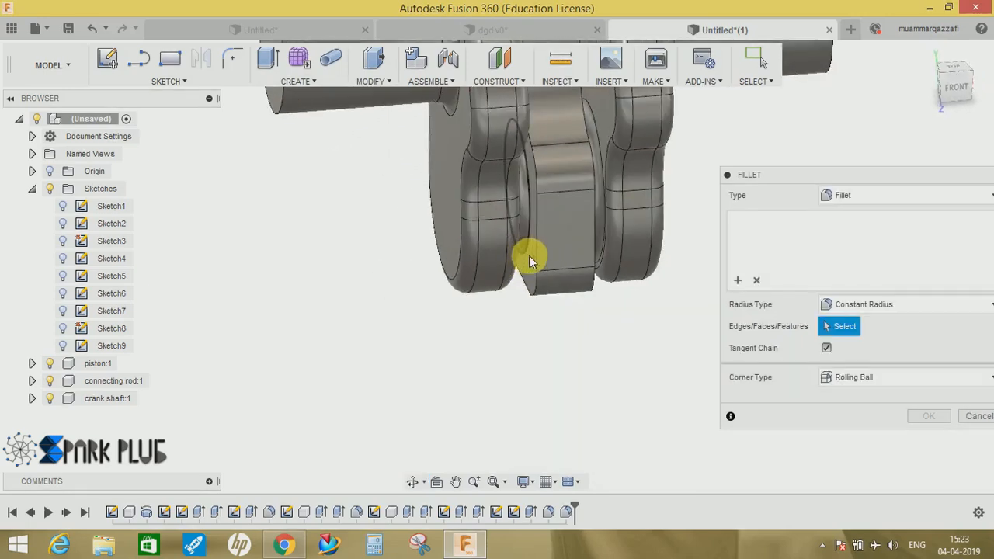
pyautogui.click(540, 223)
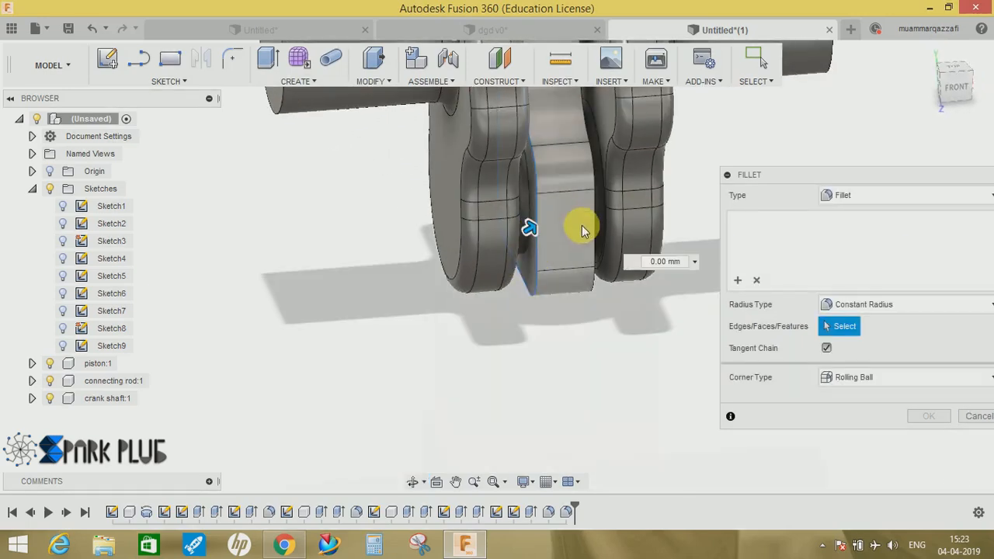
pyautogui.click(563, 247)
pyautogui.keyDown('shift'); pyautogui.moveTo(563, 247); pyautogui.dragTo(551, 373, button='middle'); pyautogui.keyUp('shift')
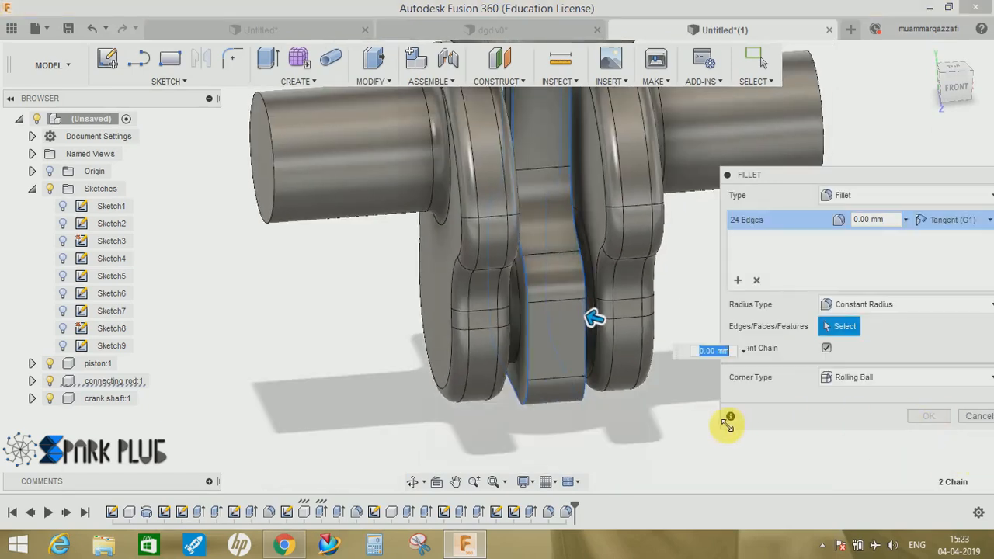
pyautogui.write('5')
pyautogui.press('Return')
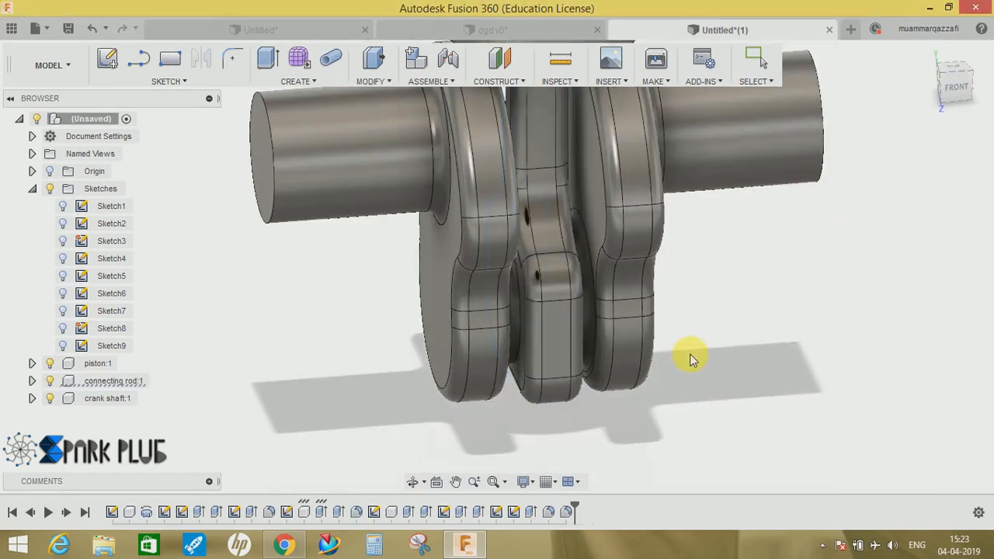
# Start a new sketch on the YZ origin plane through the middle of the piston
pyautogui.moveTo(714, 390); pyautogui.dragTo(687, 389, button='middle')
pyautogui.scroll(-3, 687, 389)
pyautogui.moveTo(621, 368); pyautogui.dragTo(469, 153, button='middle')
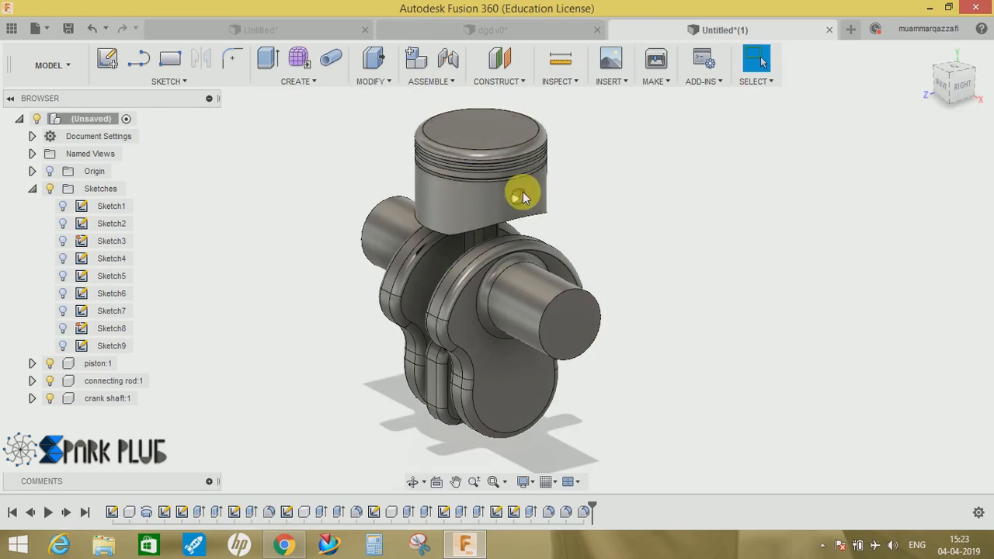
pyautogui.scroll(6, 513, 192)
pyautogui.keyDown('shift'); pyautogui.moveTo(489, 206); pyautogui.dragTo(492, 251, button='middle'); pyautogui.keyUp('shift')
pyautogui.scroll(-5, 497, 262)
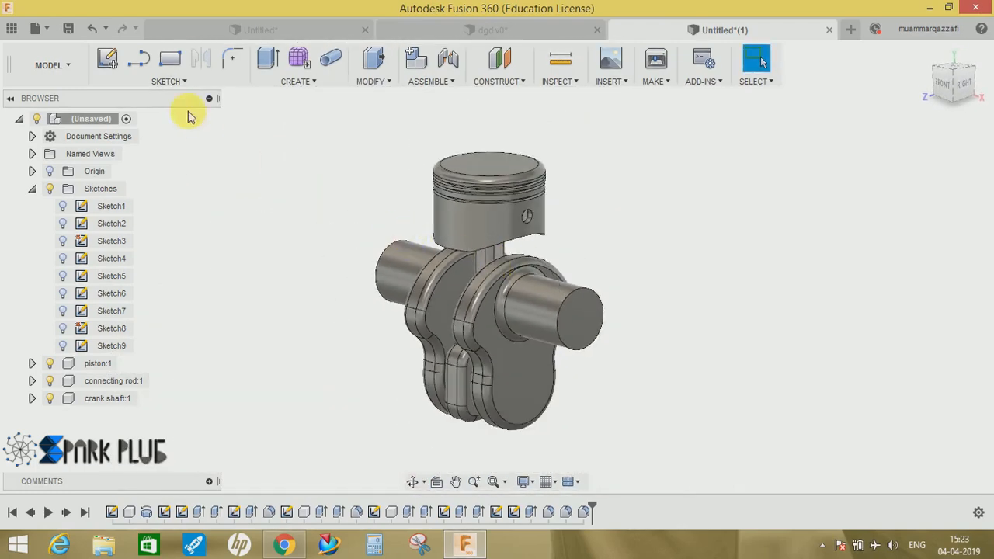
pyautogui.click(116, 67)
pyautogui.keyDown('shift'); pyautogui.moveTo(503, 266); pyautogui.dragTo(523, 284, button='middle'); pyautogui.keyUp('shift')
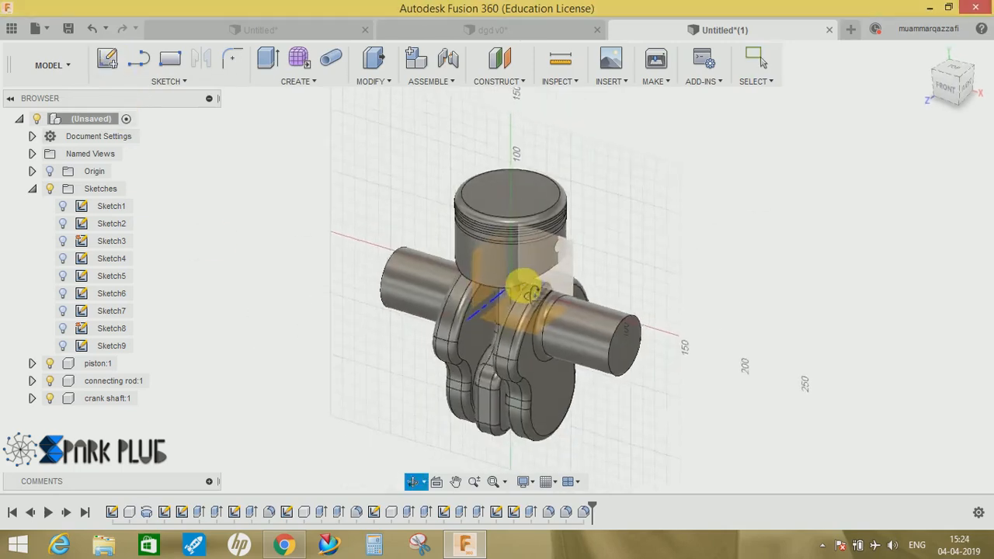
pyautogui.click(486, 294)
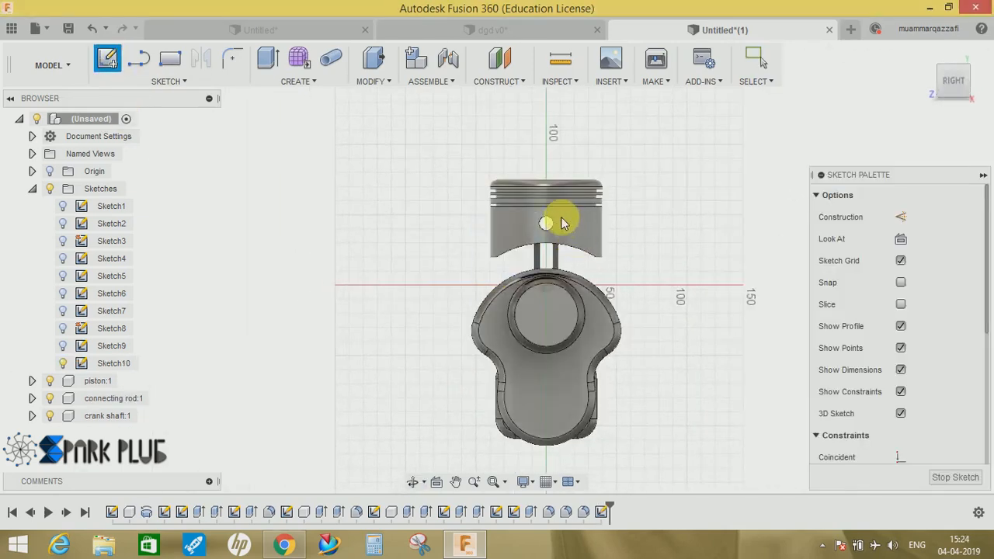
# Project the circular edge of the piston's pin hole into the sketch and finish the sketch
pyautogui.scroll(10, 560, 221)
pyautogui.press('p')
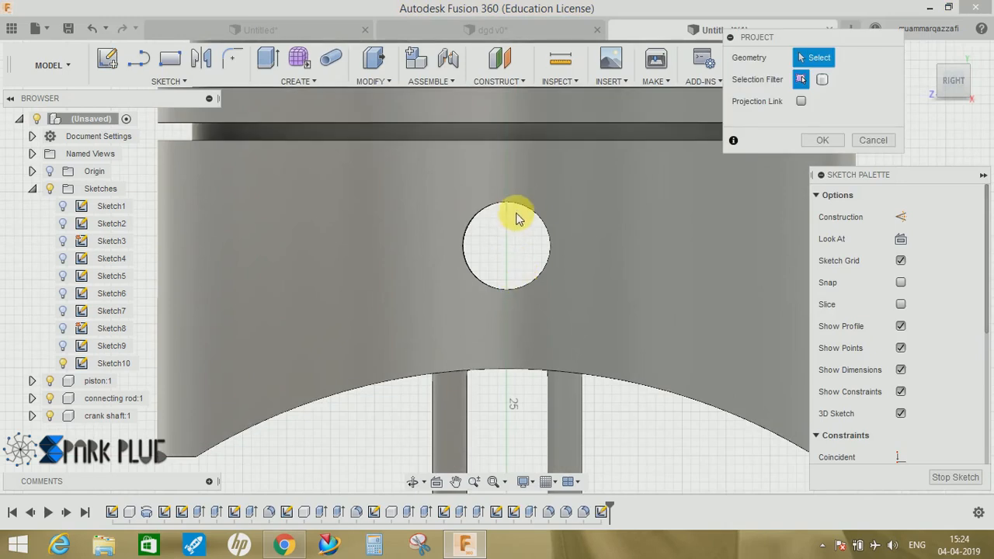
pyautogui.click(522, 210)
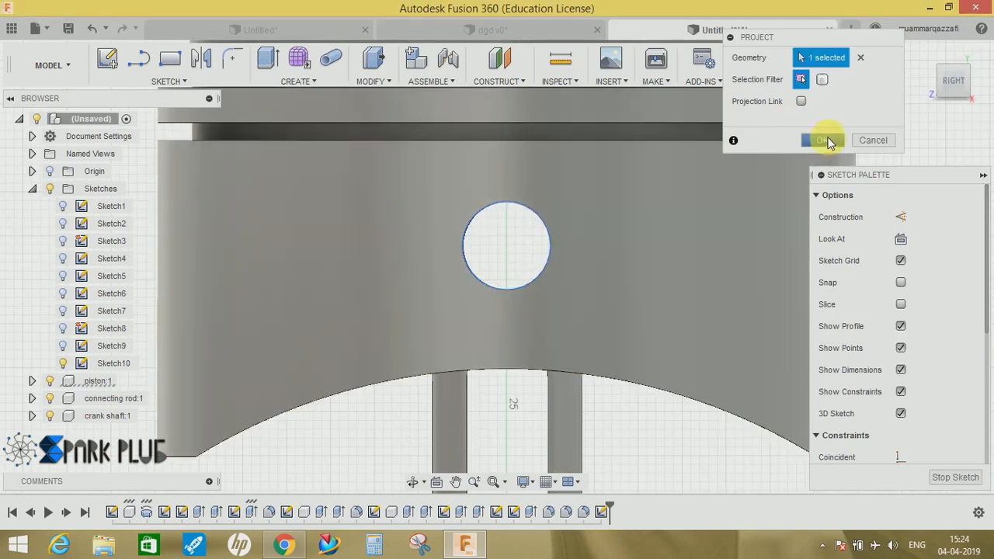
pyautogui.click(823, 141)
pyautogui.click(821, 61)
# Extrude the projected pin hole circle symmetrically 45 mm per side as a new component
pyautogui.keyDown('shift'); pyautogui.moveTo(617, 214); pyautogui.dragTo(575, 245, button='middle'); pyautogui.keyUp('shift')
pyautogui.scroll(-5, 573, 246)
pyautogui.moveTo(356, 123); pyautogui.dragTo(343, 129, button='middle')
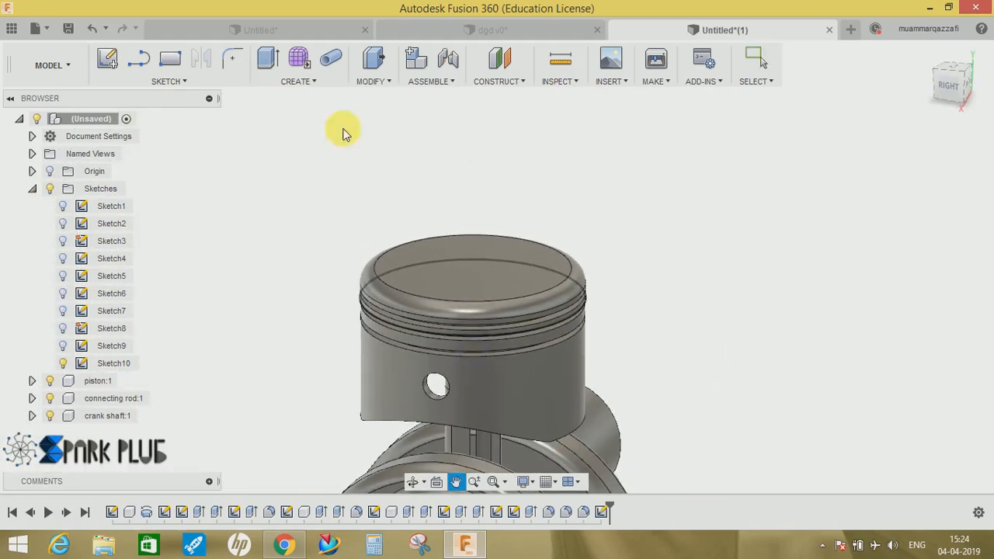
pyautogui.click(267, 57)
pyautogui.click(475, 368)
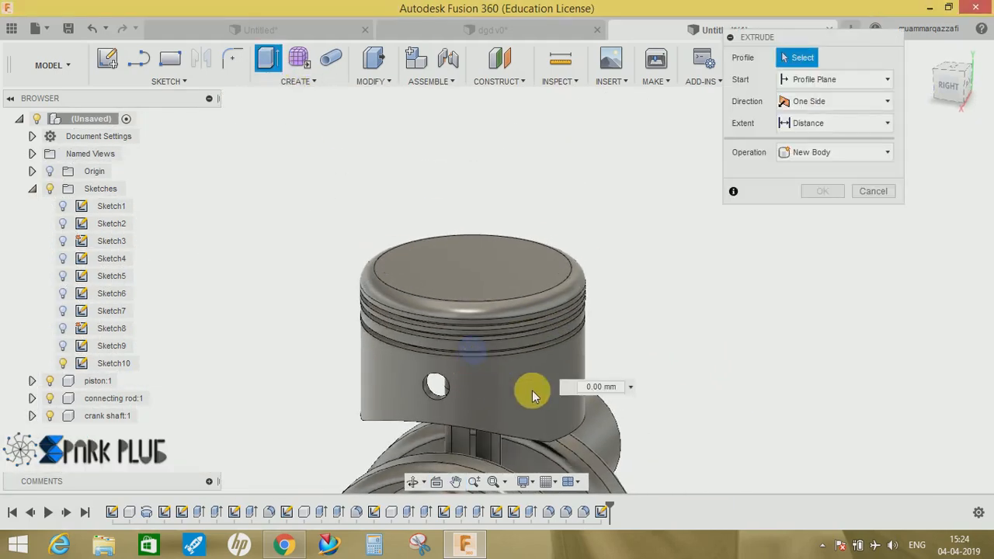
pyautogui.moveTo(618, 297); pyautogui.dragTo(583, 306, button='middle')
pyautogui.click(832, 103)
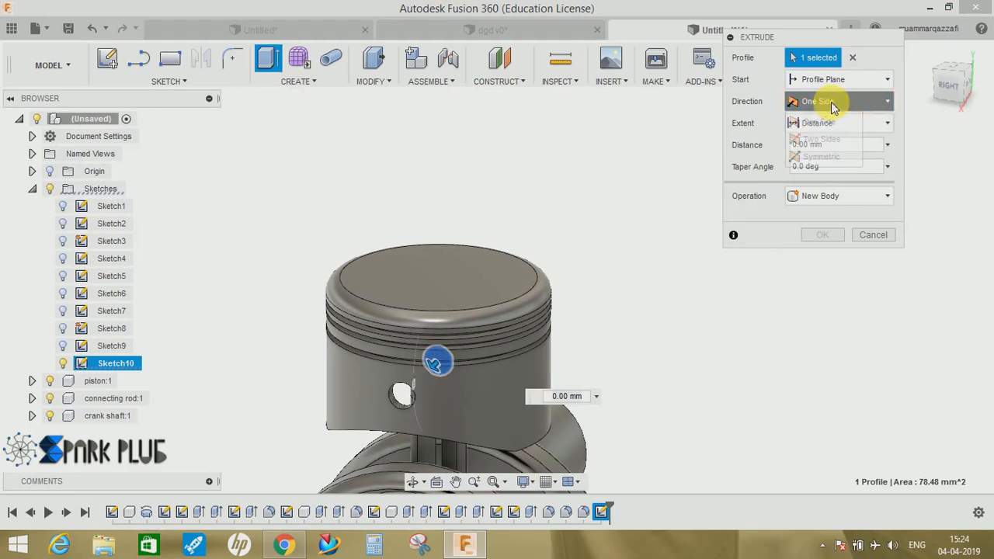
pyautogui.click(824, 157)
pyautogui.keyDown('shift'); pyautogui.moveTo(450, 450); pyautogui.dragTo(476, 310, button='middle'); pyautogui.keyUp('shift')
pyautogui.moveTo(477, 311); pyautogui.dragTo(383, 359)
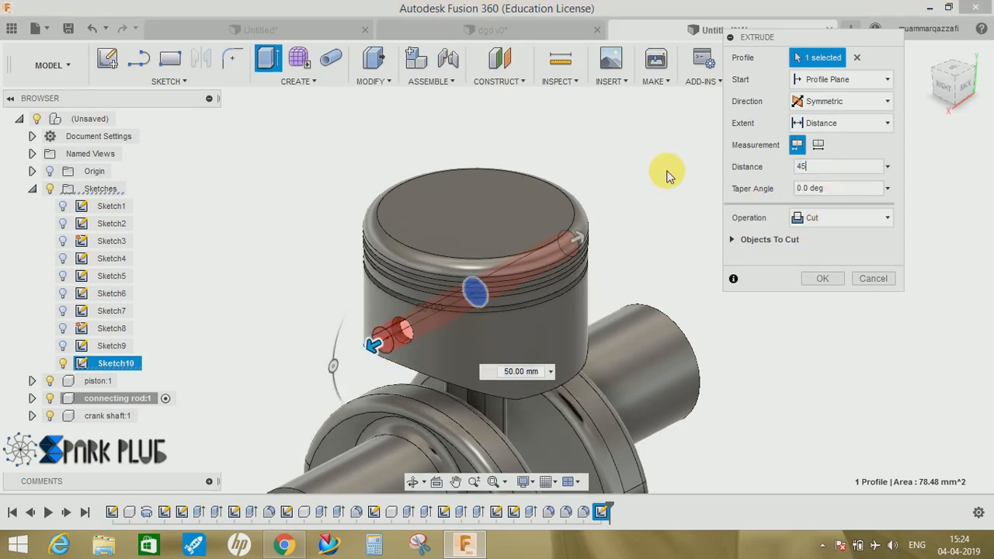
pyautogui.click(803, 217)
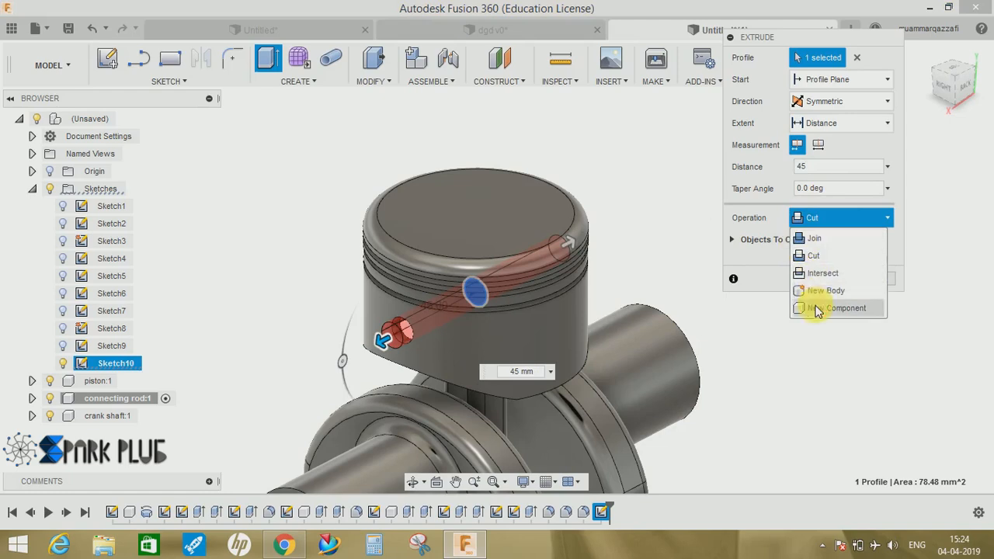
pyautogui.click(831, 308)
pyautogui.click(822, 259)
# Rename the new pin component as "piston pin"
pyautogui.moveTo(318, 393); pyautogui.dragTo(365, 346, button='middle')
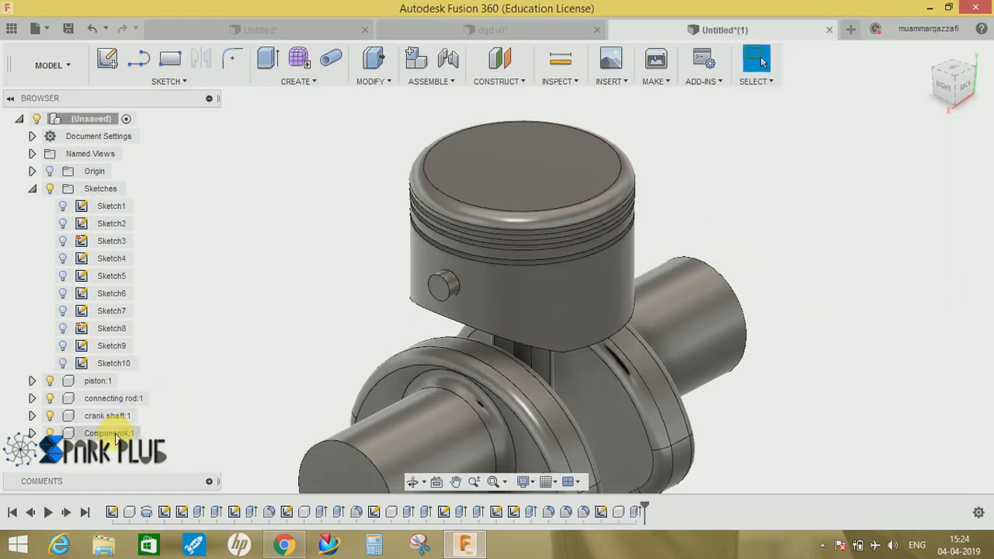
pyautogui.click(115, 435)
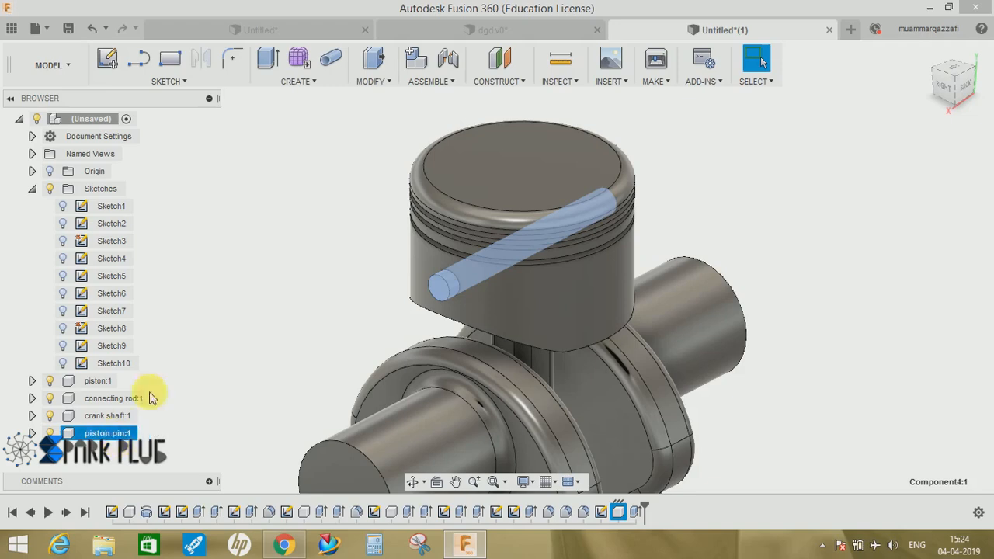
pyautogui.click(342, 201)
# Fillet the outer circular edges at both ends of the piston pin
pyautogui.click(371, 82)
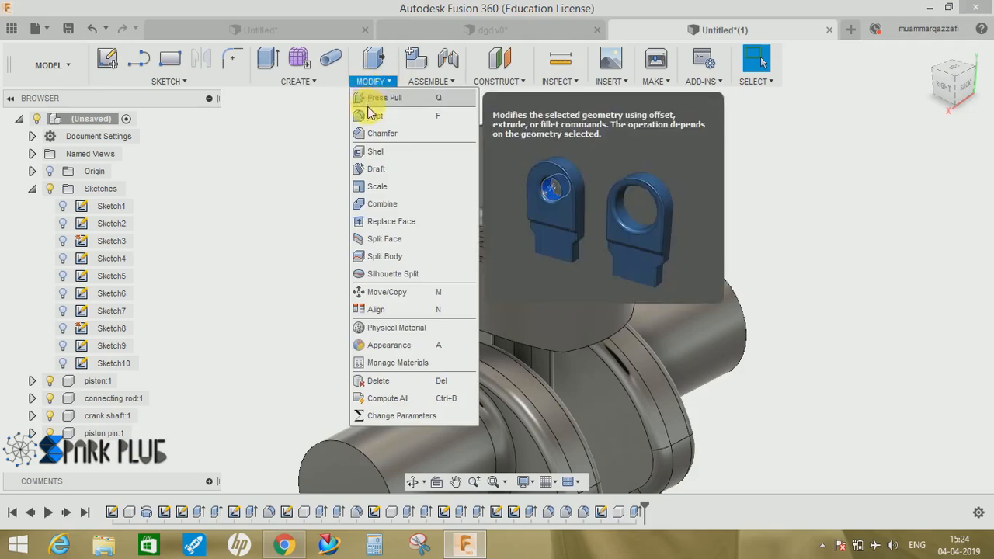
pyautogui.click(376, 114)
pyautogui.click(447, 282)
pyautogui.keyDown('shift'); pyautogui.moveTo(462, 282); pyautogui.dragTo(631, 196, button='middle'); pyautogui.keyUp('shift')
pyautogui.click(631, 196)
pyautogui.keyDown('shift'); pyautogui.moveTo(566, 288); pyautogui.dragTo(526, 295, button='middle'); pyautogui.keyUp('shift')
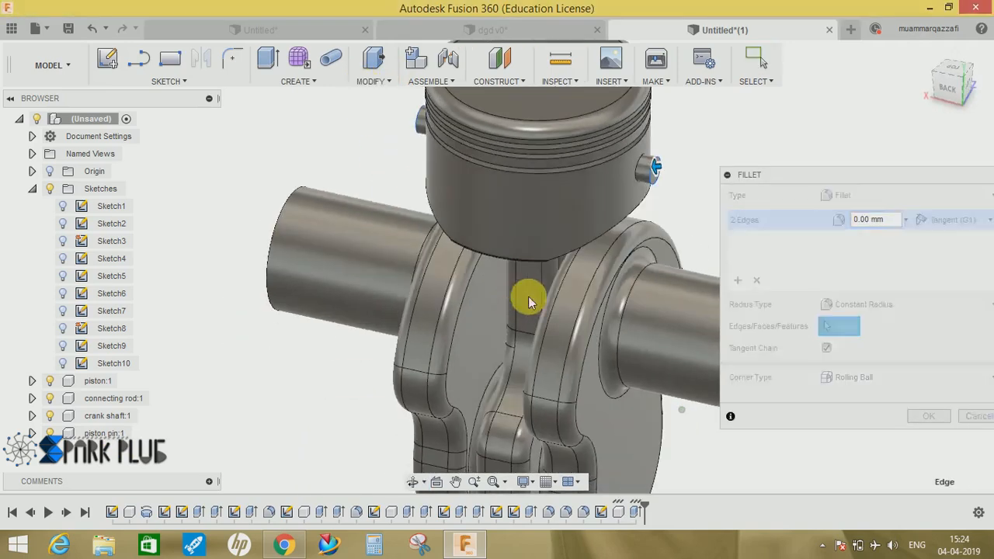
pyautogui.keyDown('shift'); pyautogui.moveTo(659, 172); pyautogui.dragTo(521, 377, button='middle'); pyautogui.keyUp('shift')
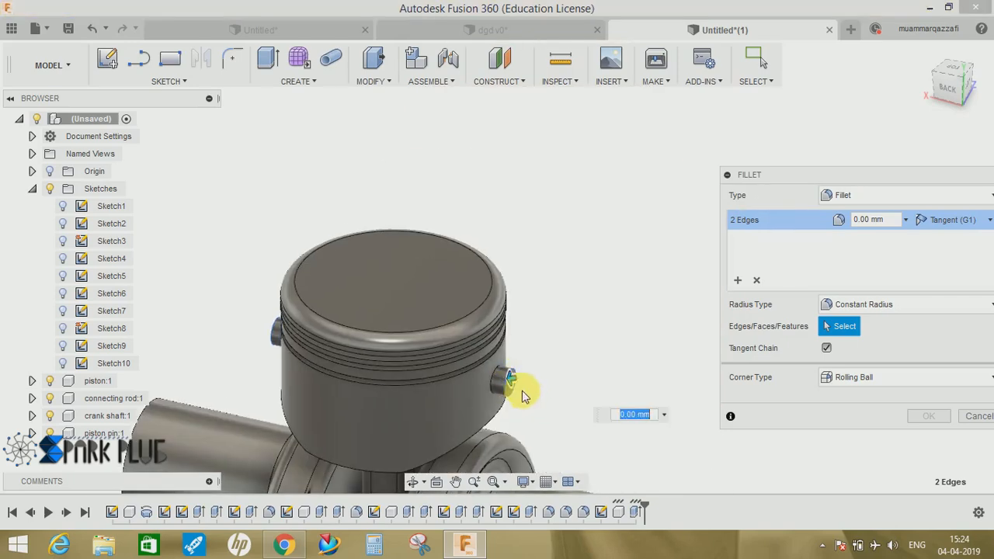
pyautogui.moveTo(513, 380); pyautogui.dragTo(510, 380)
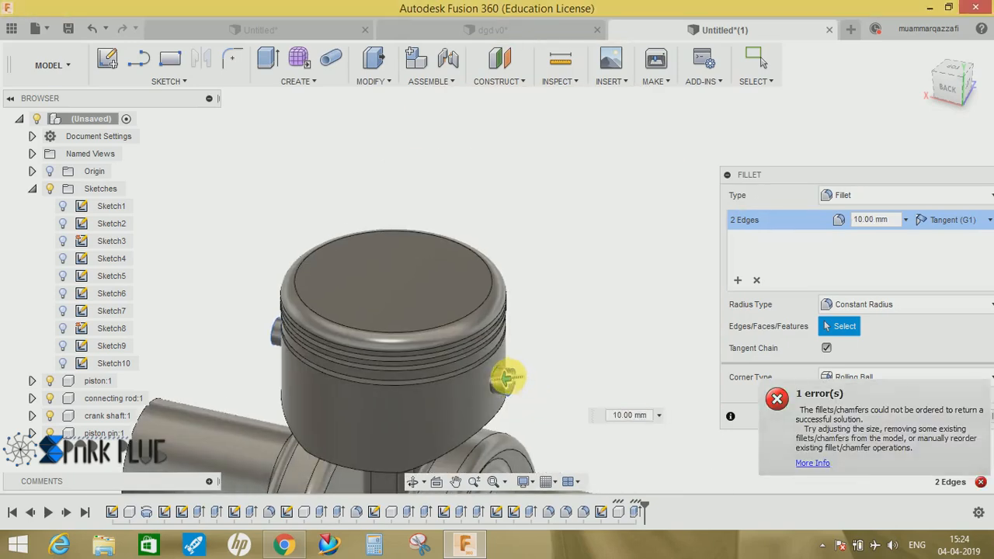
pyautogui.moveTo(544, 377); pyautogui.dragTo(526, 337, button='middle')
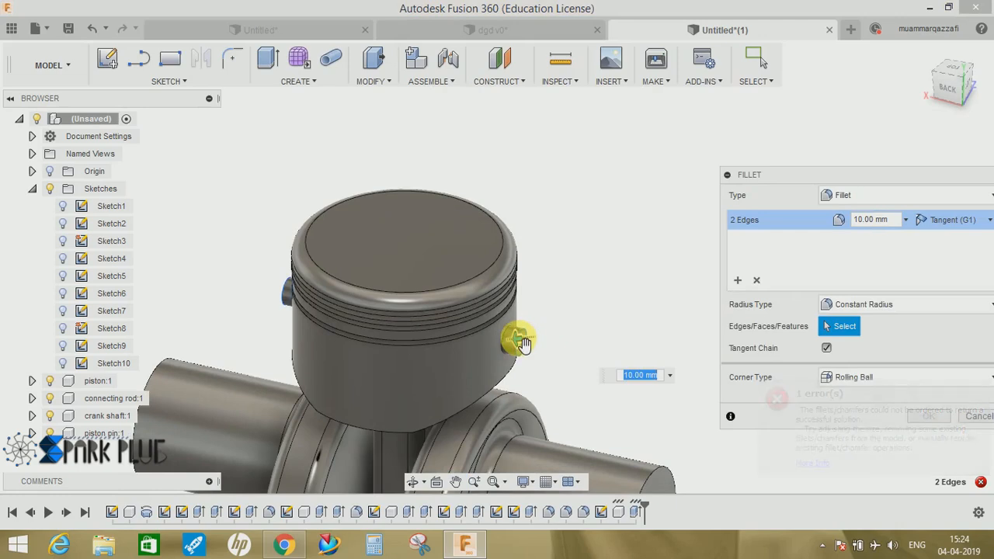
pyautogui.click(646, 376)
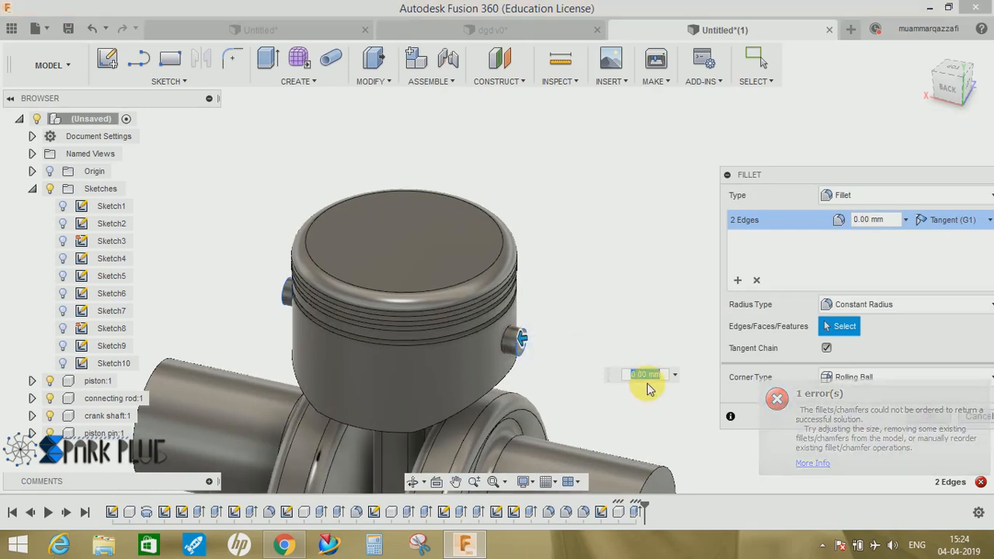
pyautogui.press('Escape')
# Pull the crank shaft, connecting rod and piston apart to inspect the separate components, and revert their positions
pyautogui.scroll(-2, 537, 374)
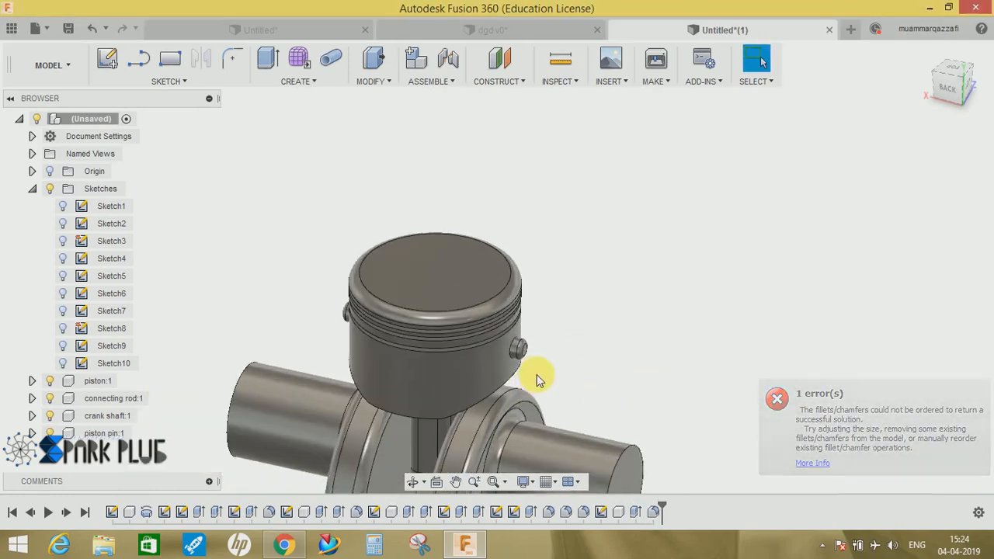
pyautogui.scroll(-4, 566, 331)
pyautogui.keyDown('shift'); pyautogui.moveTo(604, 215); pyautogui.dragTo(626, 305, button='middle'); pyautogui.keyUp('shift')
pyautogui.scroll(3, 613, 295)
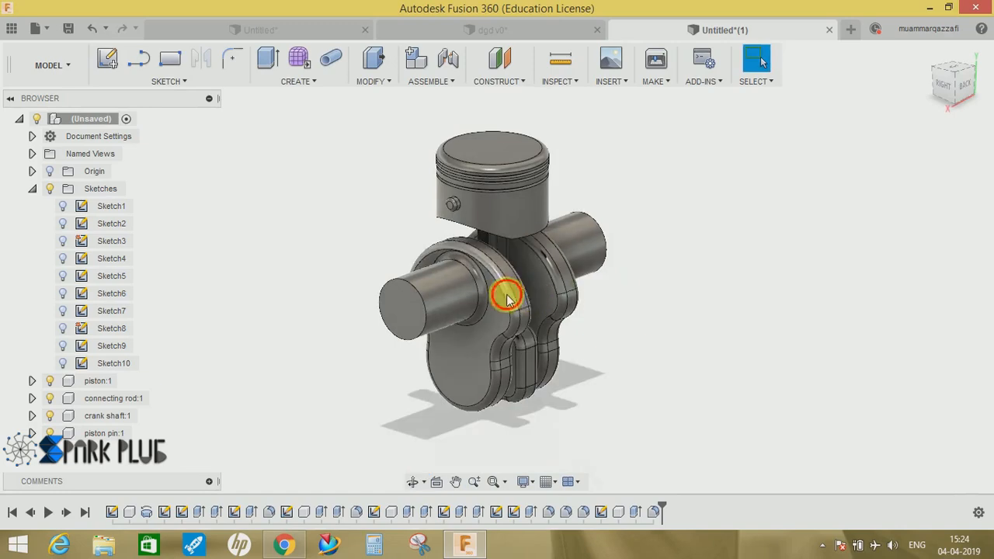
pyautogui.moveTo(506, 294); pyautogui.dragTo(714, 309)
pyautogui.moveTo(471, 309); pyautogui.dragTo(364, 311)
pyautogui.moveTo(517, 195); pyautogui.dragTo(639, 178)
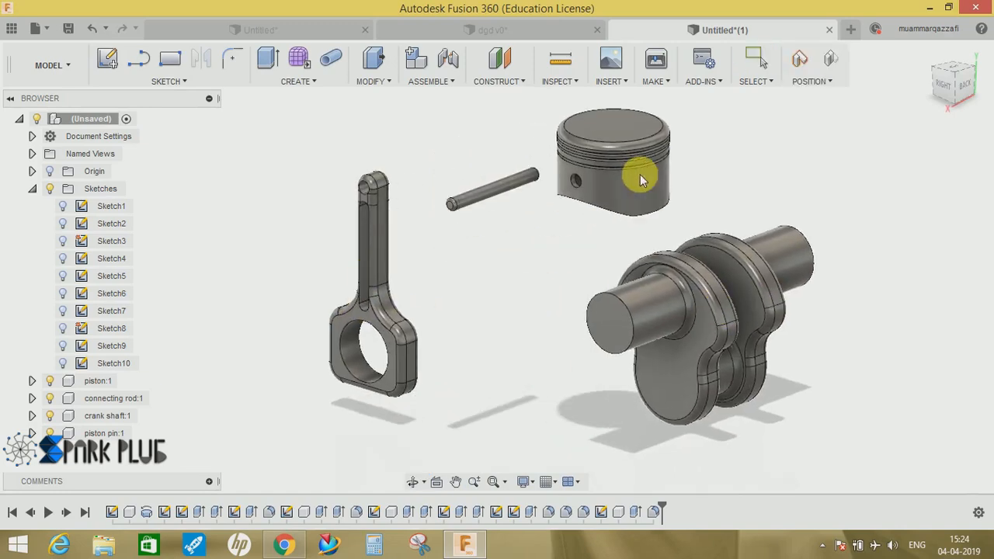
pyautogui.moveTo(706, 333); pyautogui.dragTo(561, 344, button='middle')
pyautogui.scroll(-3, 560, 344)
pyautogui.press('Escape')
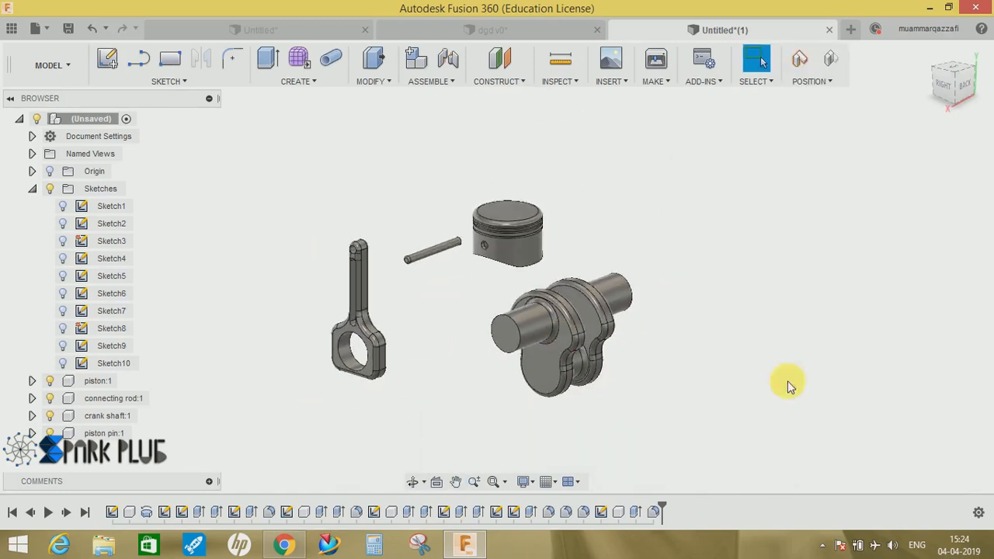
pyautogui.click(832, 60)
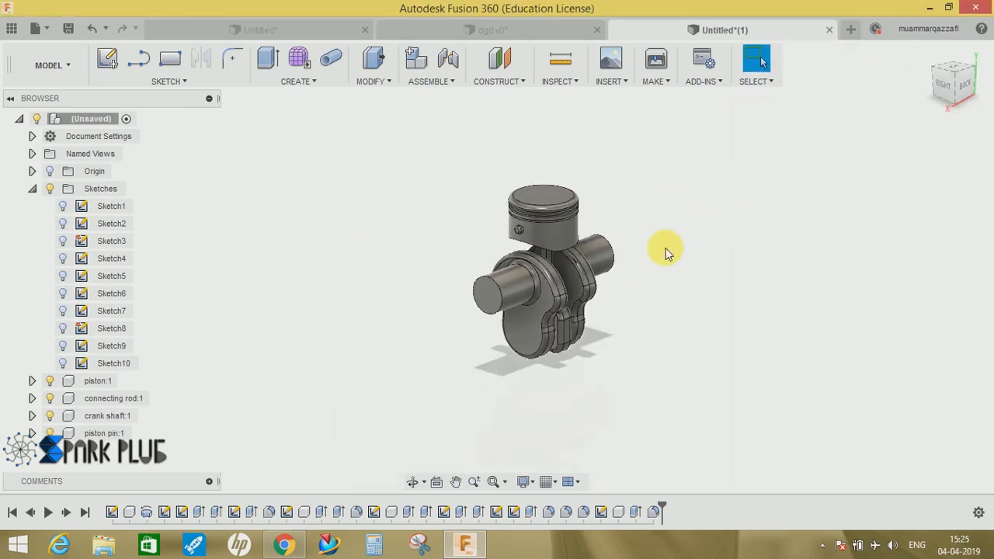
# Collapse the sketches folder and hide the piston, connecting rod and piston pin components, leaving only the crank shaft
pyautogui.keyDown('shift'); pyautogui.moveTo(632, 257); pyautogui.dragTo(459, 316, button='middle'); pyautogui.keyUp('shift')
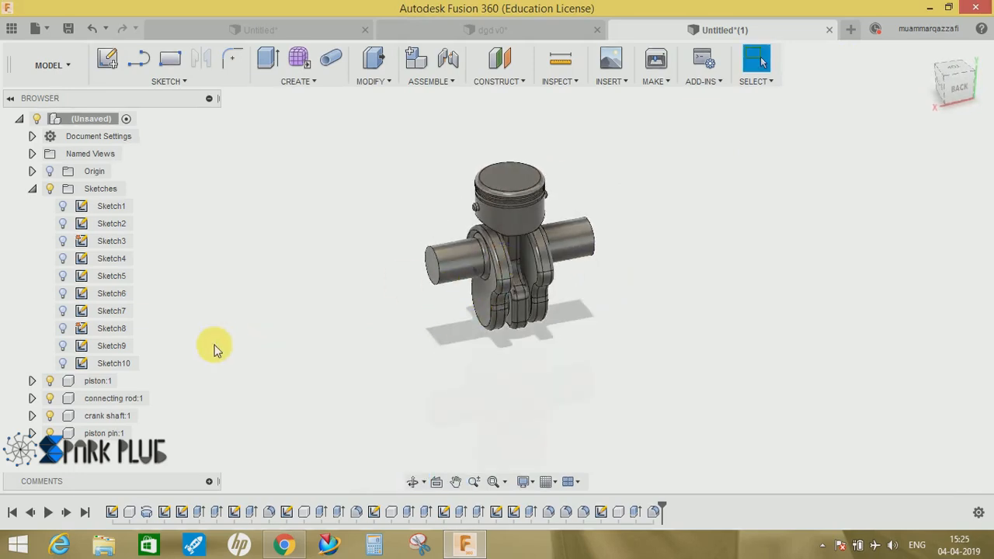
pyautogui.click(32, 189)
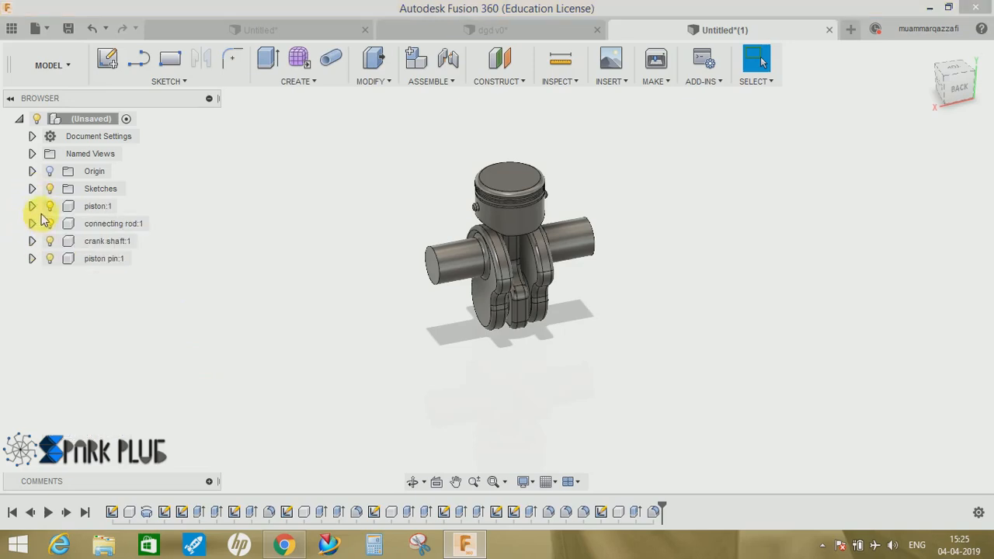
pyautogui.click(48, 211)
pyautogui.click(49, 207)
pyautogui.click(50, 224)
pyautogui.click(49, 259)
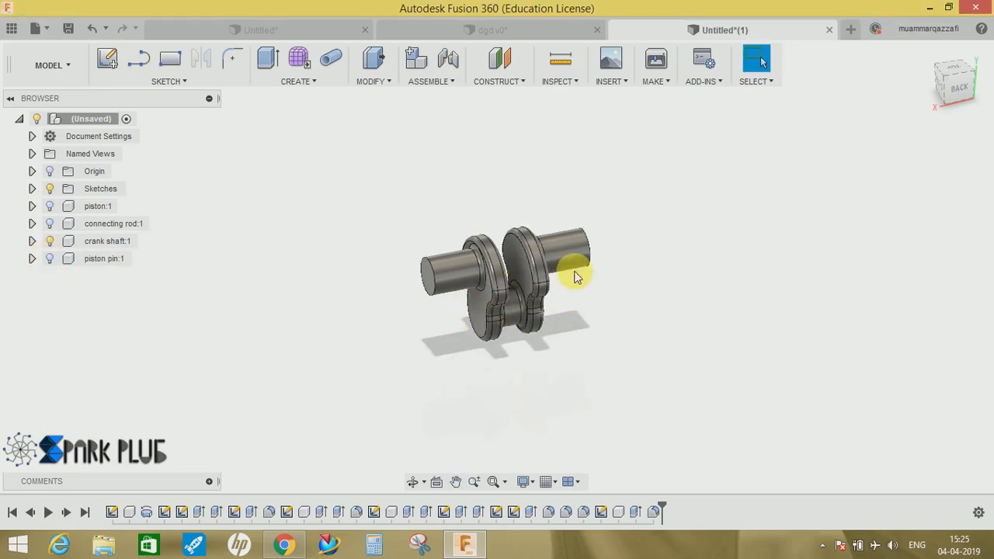
# Sketch a circle larger than the shaft, centred on the crank shaft's end face, and finish the sketch
pyautogui.keyDown('shift'); pyautogui.moveTo(493, 329); pyautogui.dragTo(513, 345, button='middle'); pyautogui.keyUp('shift')
pyautogui.scroll(4, 577, 286)
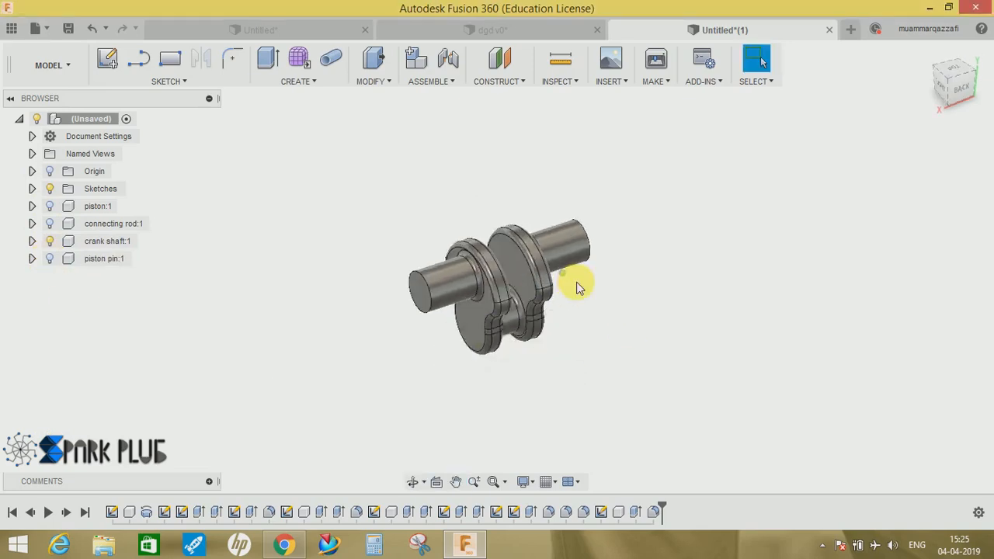
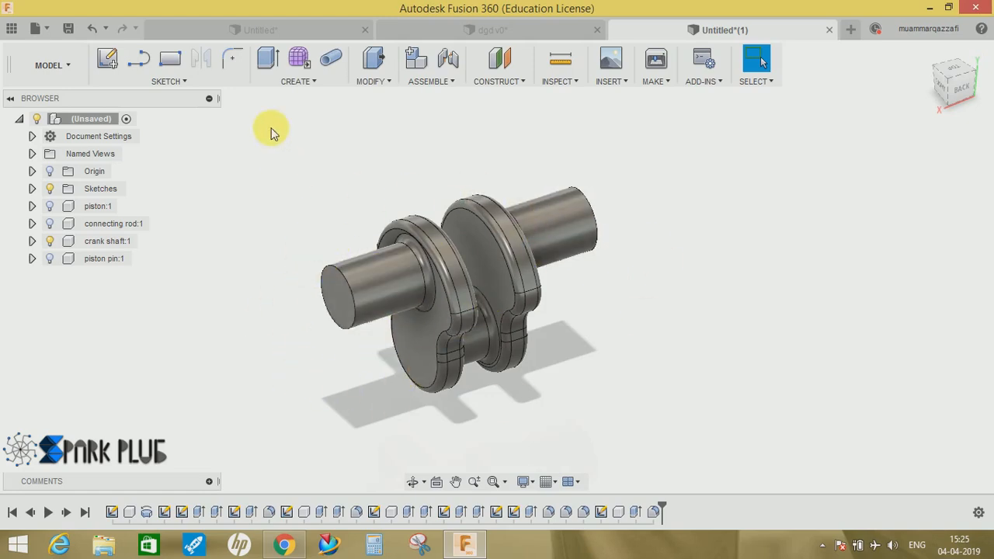
pyautogui.click(107, 61)
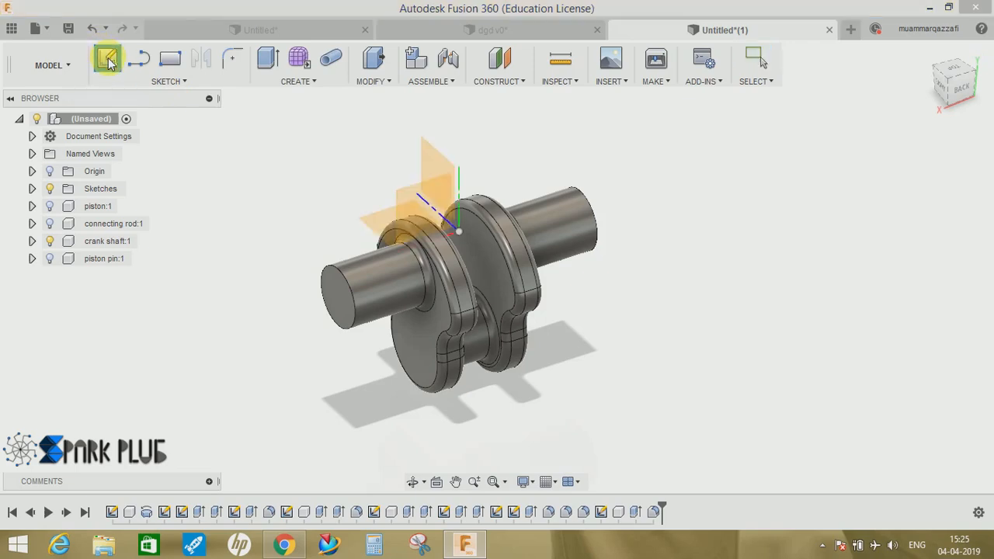
pyautogui.click(336, 301)
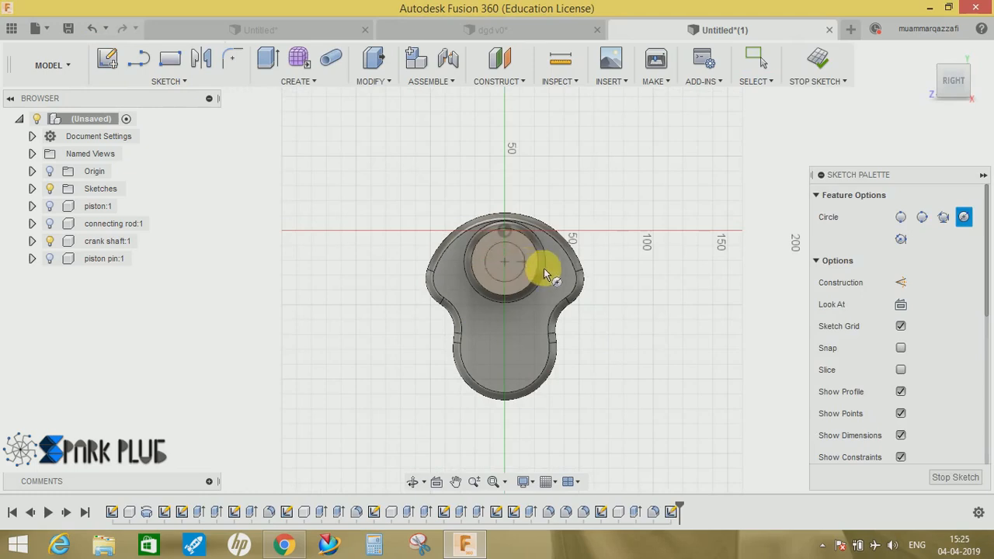
pyautogui.click(587, 260)
pyautogui.click(818, 60)
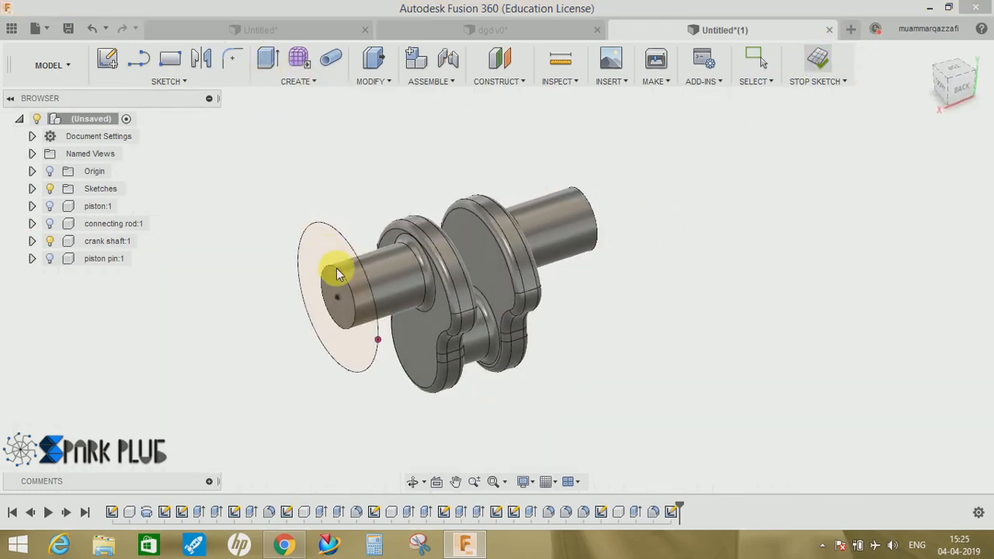
# Extrude the ring-shaped profile around the shaft end 40 mm outward as a new component
pyautogui.press('e')
pyautogui.click(327, 239)
pyautogui.moveTo(346, 321); pyautogui.dragTo(292, 334)
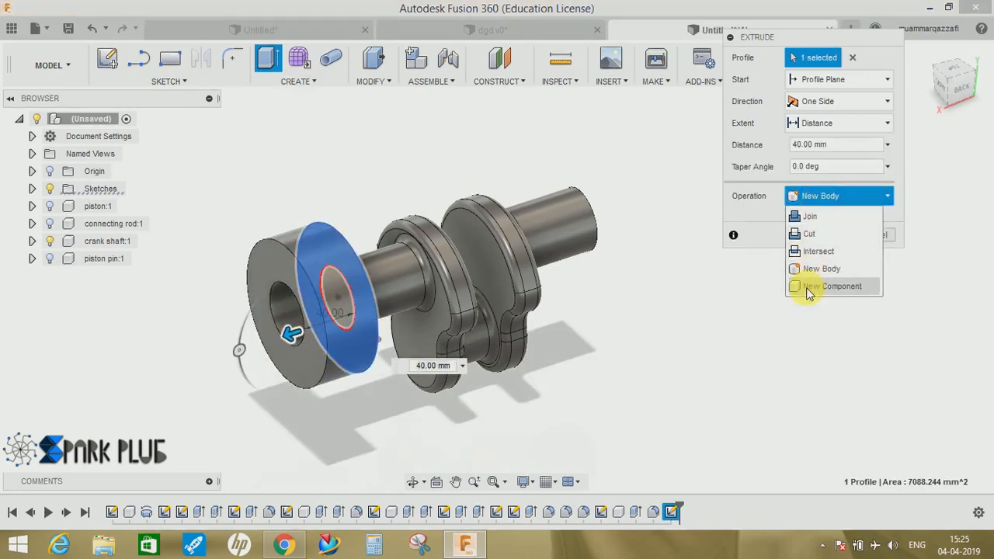
pyautogui.click(821, 240)
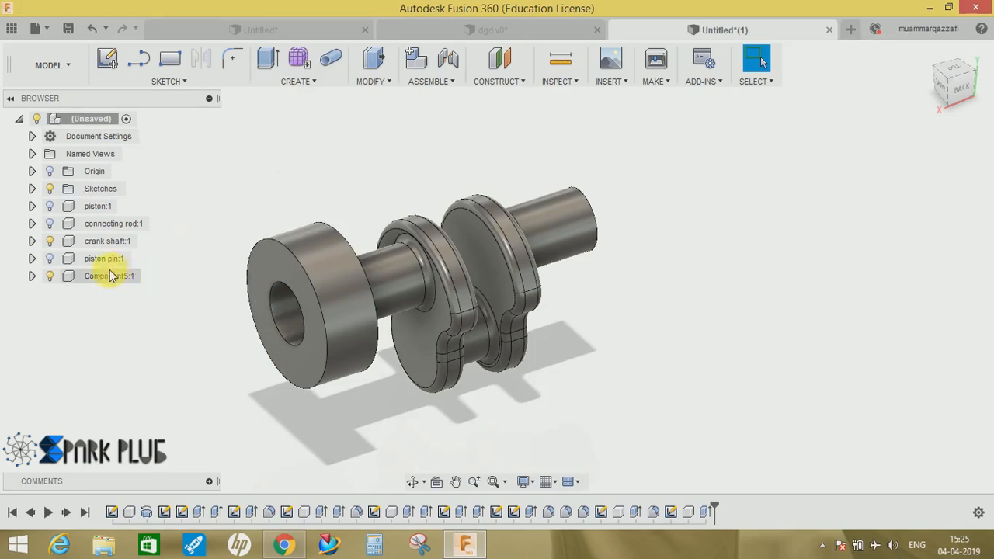
# Ground the new ring component
pyautogui.moveTo(287, 230); pyautogui.dragTo(326, 199, button='middle')
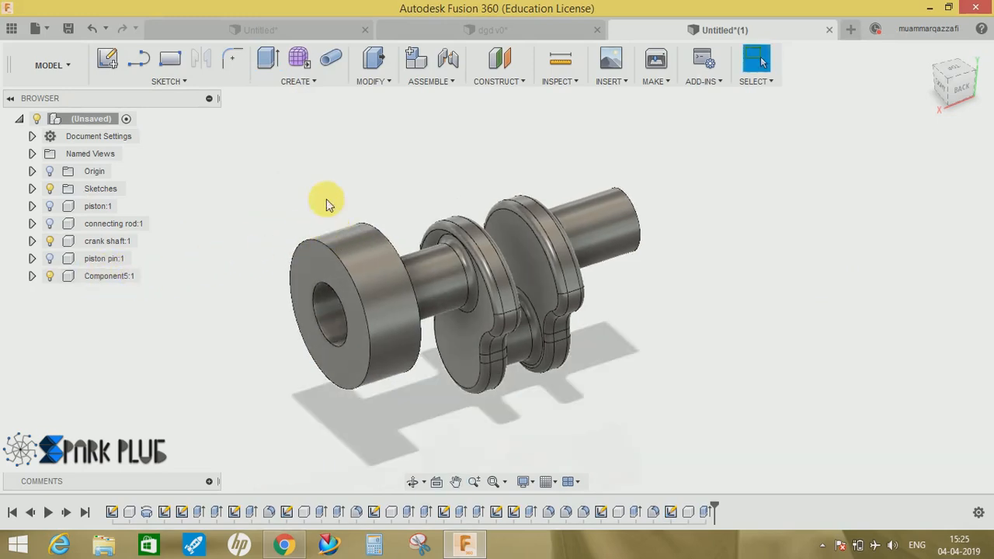
pyautogui.rightClick(93, 276)
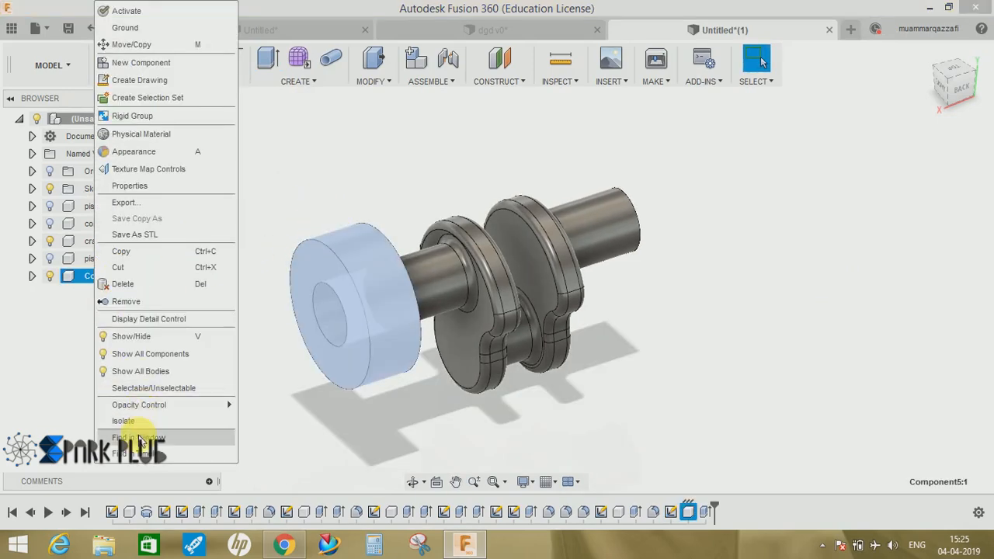
pyautogui.click(128, 14)
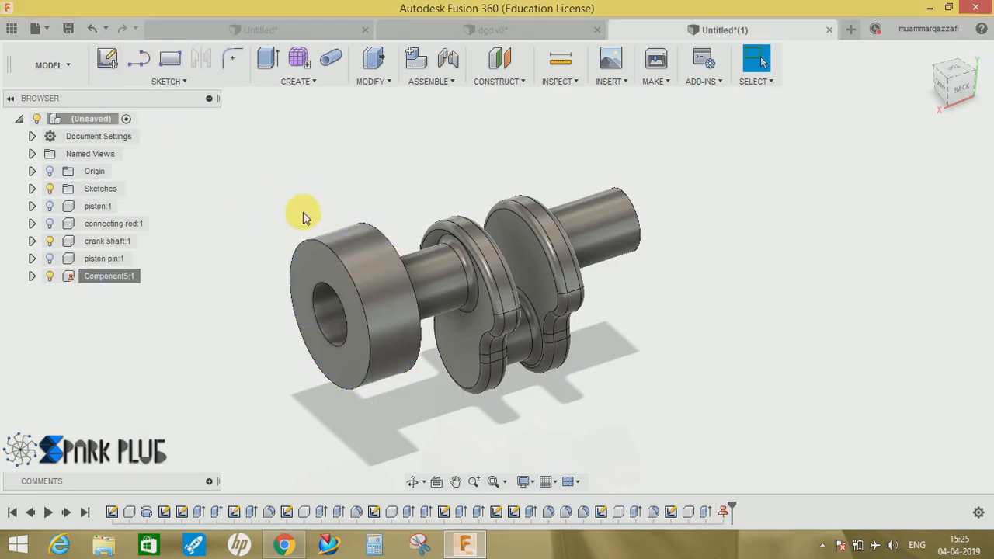
# Move the crank shaft away from the grounded ring as a test, and revert its position
pyautogui.moveTo(421, 267); pyautogui.dragTo(604, 215)
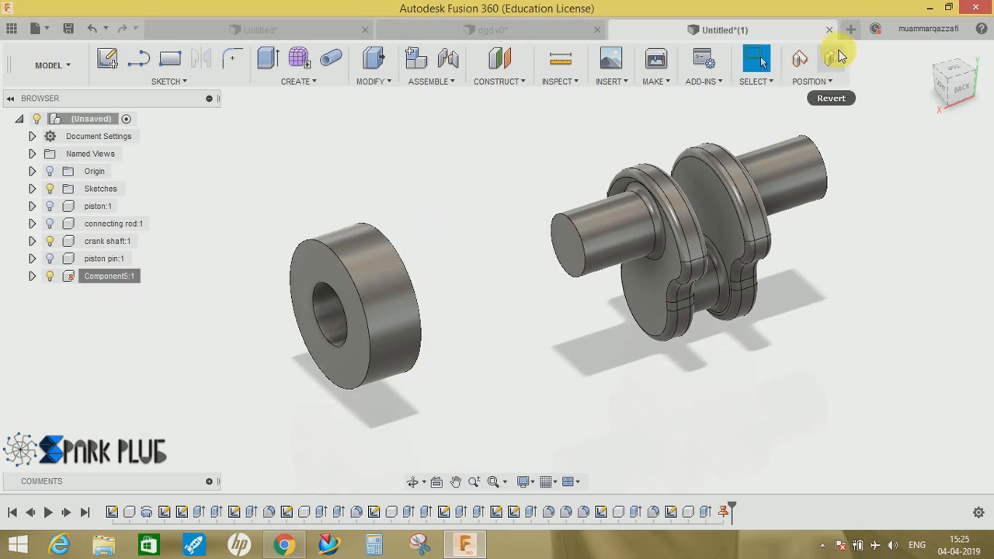
pyautogui.click(835, 59)
pyautogui.moveTo(664, 334); pyautogui.dragTo(693, 323, button='middle')
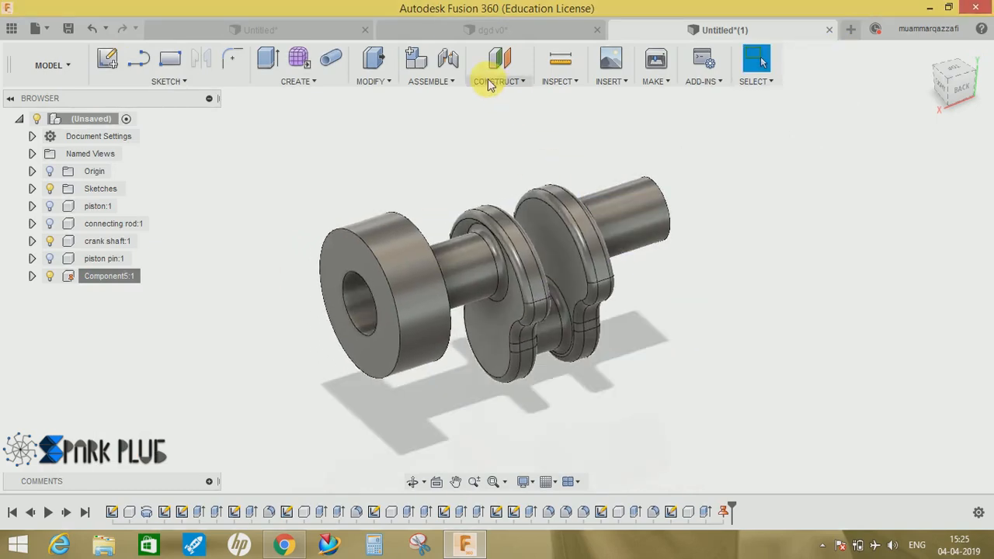
# Join the crank shaft to the ring's hole with a revolute joint about the Z axis
pyautogui.keyDown('shift'); pyautogui.moveTo(474, 285); pyautogui.dragTo(469, 235, button='middle'); pyautogui.keyUp('shift')
pyautogui.scroll(3, 474, 175)
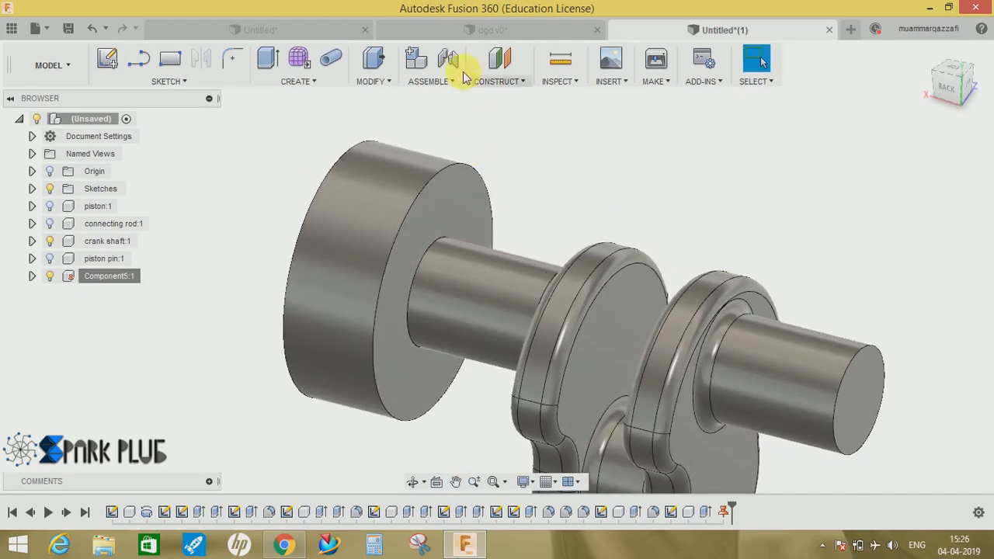
pyautogui.click(449, 60)
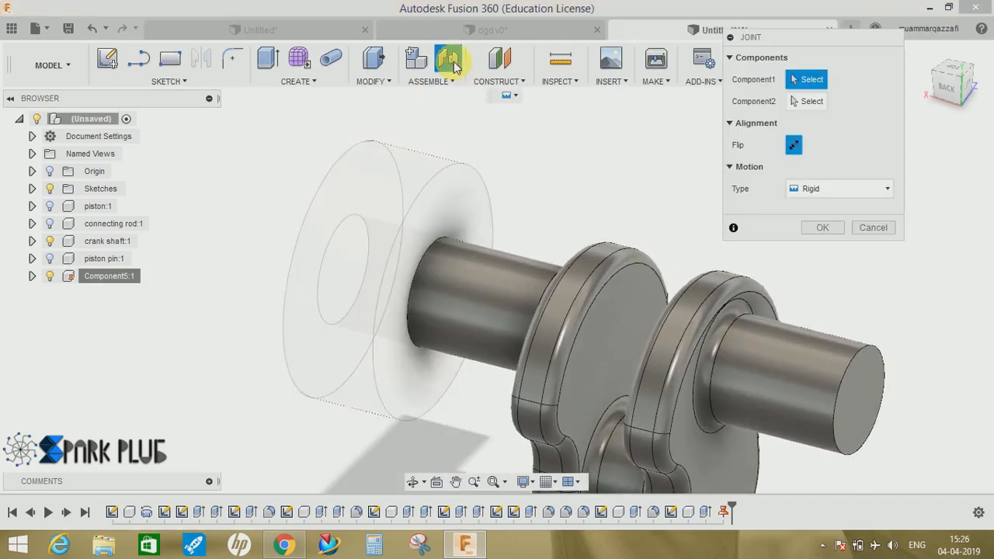
pyautogui.click(428, 251)
pyautogui.click(435, 250)
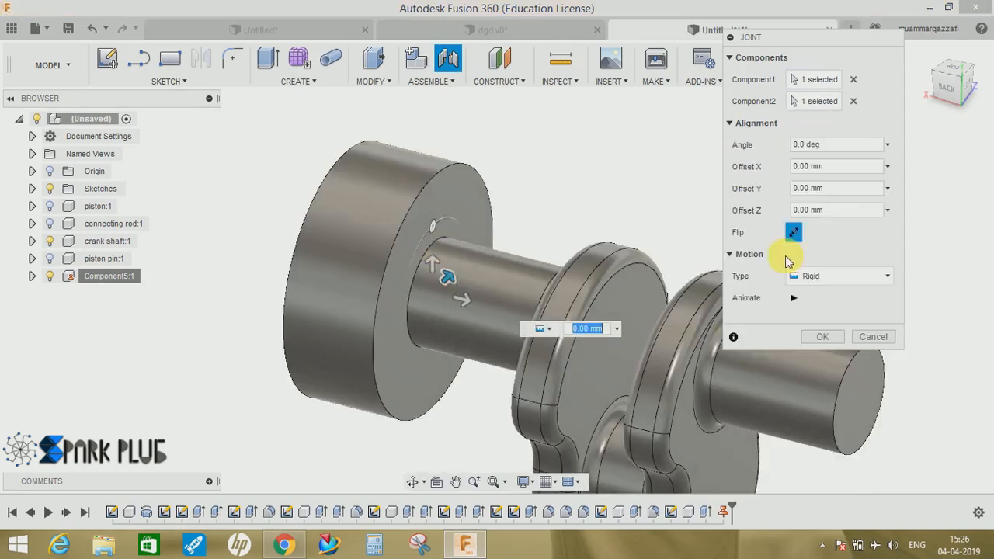
pyautogui.click(815, 278)
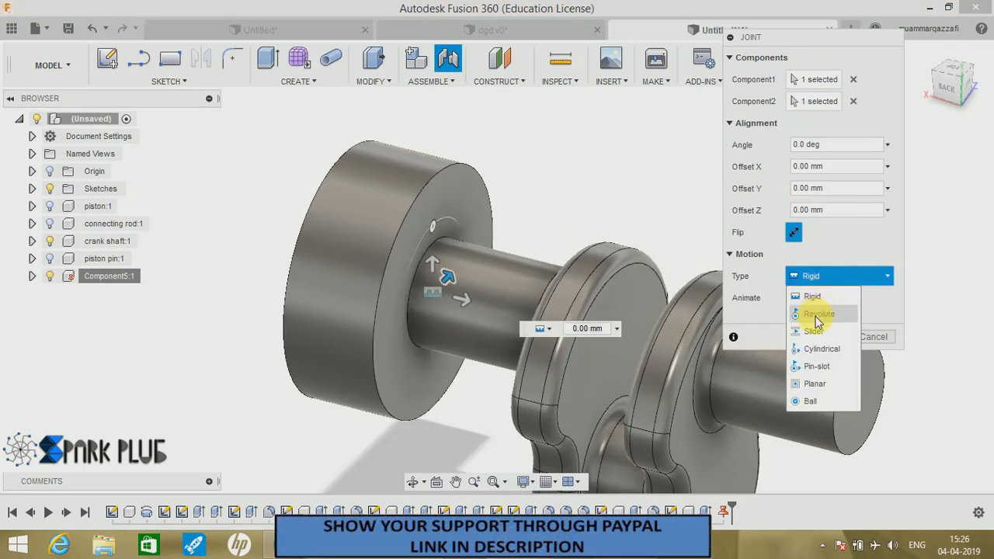
pyautogui.click(816, 312)
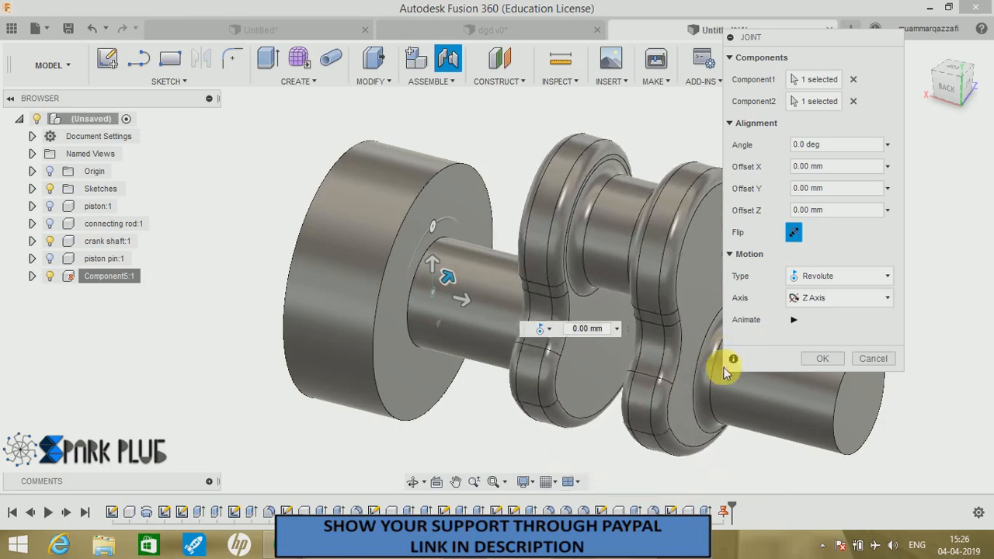
pyautogui.click(820, 358)
# Hide the ring component, test the crank shaft's rotation about the joint, and revert its position
pyautogui.moveTo(527, 375); pyautogui.dragTo(509, 306, button='middle')
pyautogui.scroll(3, 516, 349)
pyautogui.scroll(-6, 517, 349)
pyautogui.moveTo(514, 311); pyautogui.dragTo(421, 244)
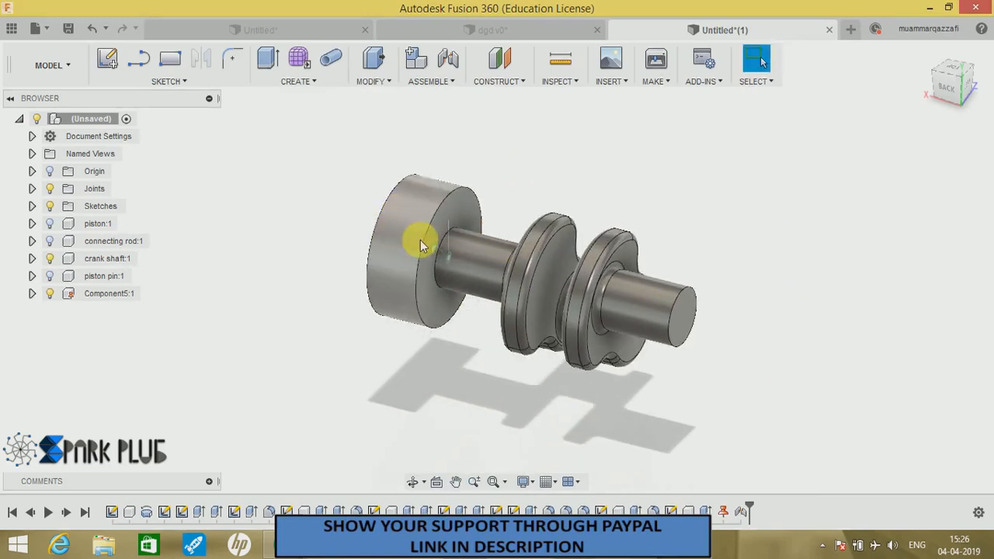
pyautogui.click(48, 295)
pyautogui.moveTo(582, 313); pyautogui.dragTo(779, 171)
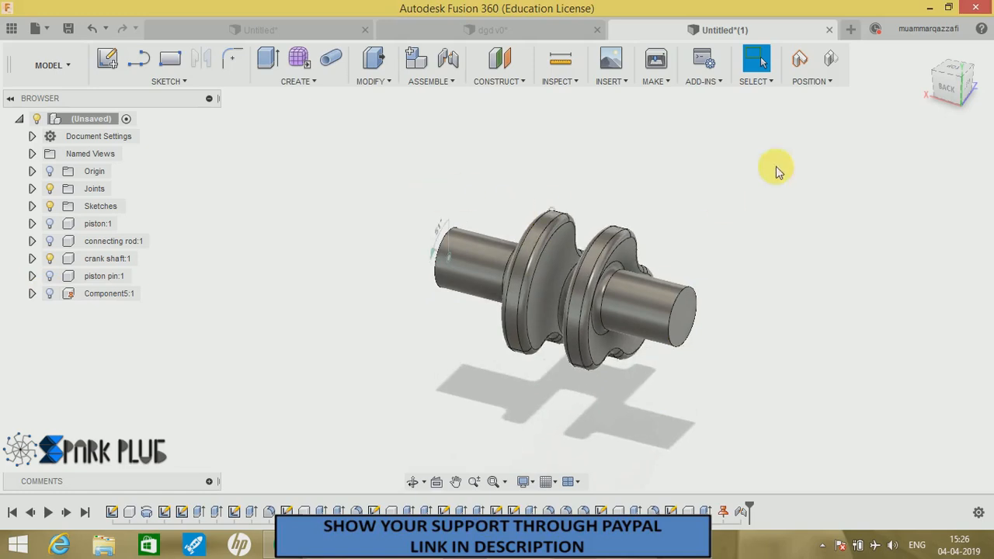
pyautogui.click(833, 59)
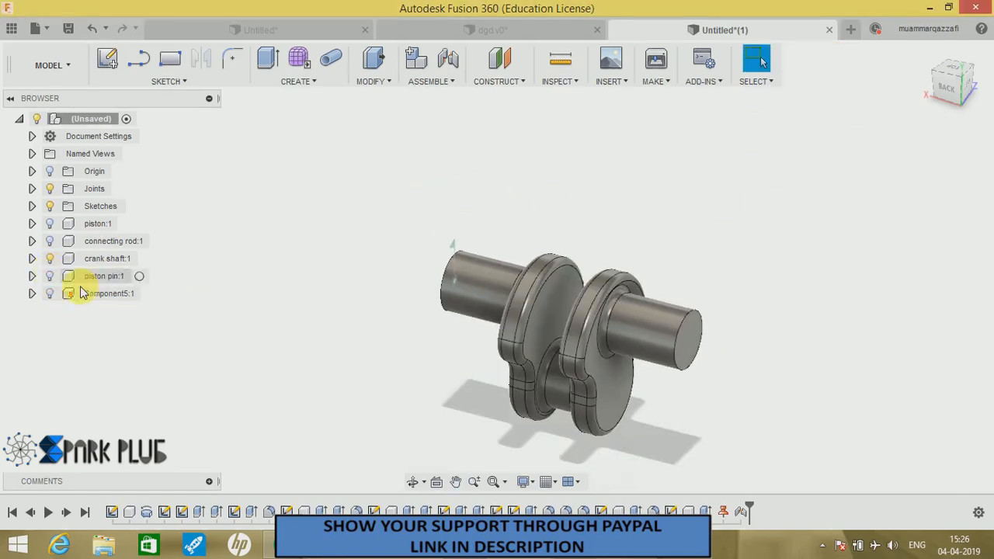
# Show the connecting rod component alongside the crank shaft
pyautogui.click(50, 241)
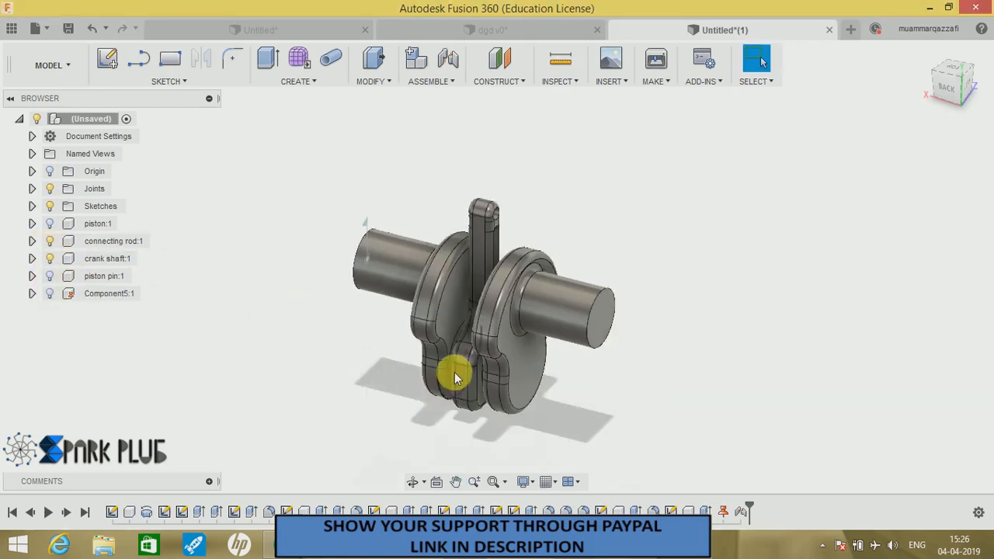
pyautogui.scroll(3, 455, 372)
pyautogui.keyDown('shift'); pyautogui.moveTo(455, 372); pyautogui.dragTo(510, 380, button='middle'); pyautogui.keyUp('shift')
# Measure the distance between the inner faces of the crank shaft's two webs
pyautogui.click(561, 69)
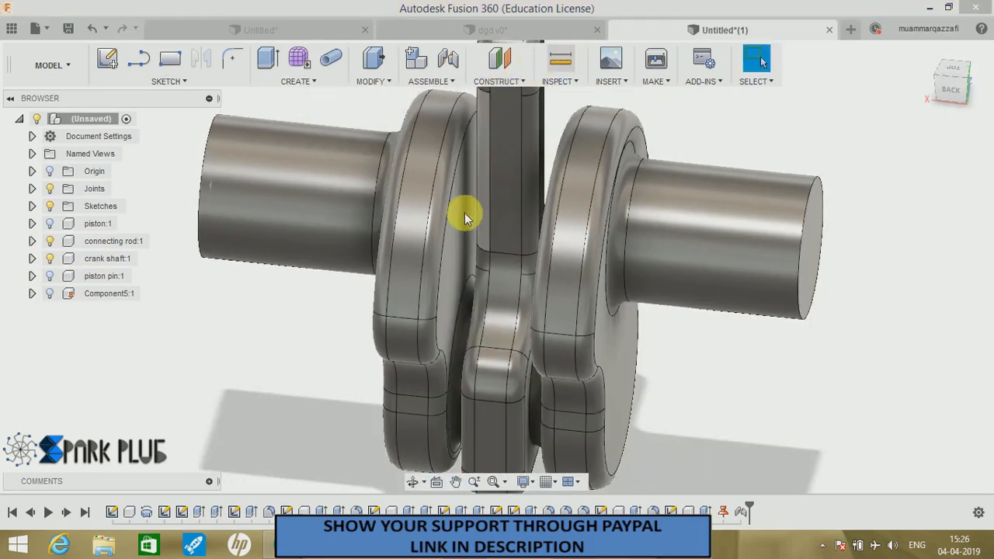
pyautogui.keyDown('shift'); pyautogui.moveTo(455, 222); pyautogui.dragTo(544, 303, button='middle'); pyautogui.keyUp('shift')
pyautogui.click(559, 322)
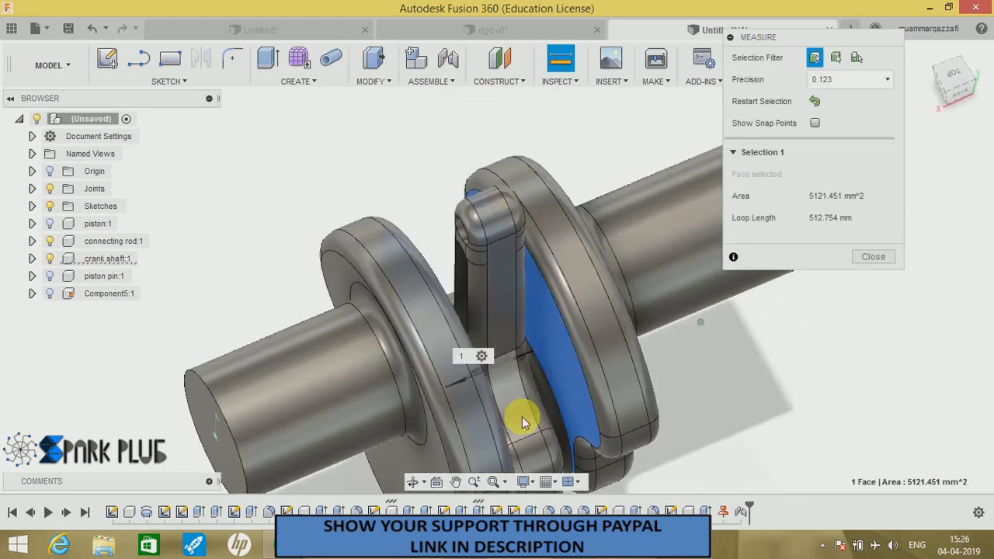
pyautogui.keyDown('shift'); pyautogui.moveTo(521, 421); pyautogui.dragTo(471, 373, button='middle'); pyautogui.keyUp('shift')
pyautogui.click(540, 347)
pyautogui.keyDown('shift'); pyautogui.moveTo(544, 344); pyautogui.dragTo(528, 370, button='middle'); pyautogui.keyUp('shift')
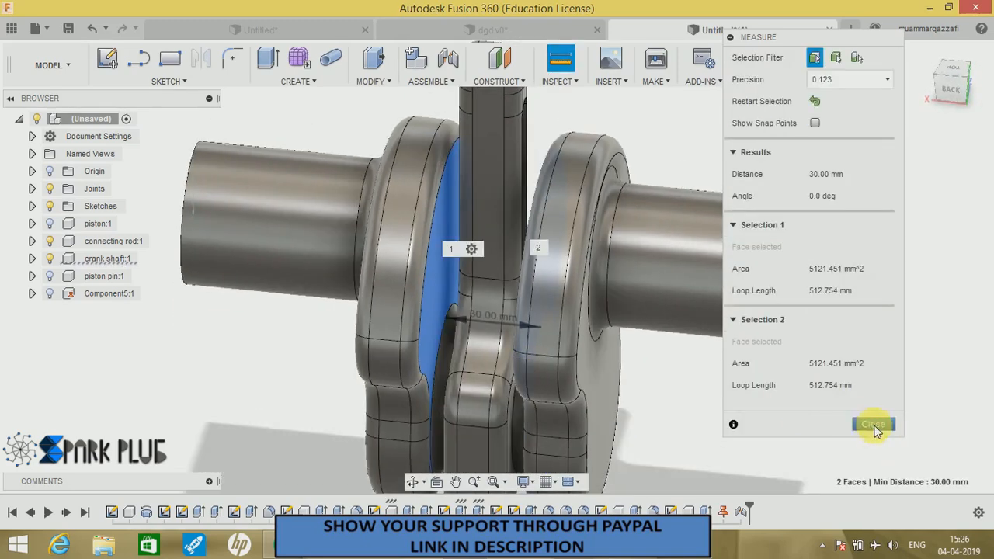
pyautogui.click(873, 425)
# Join the crank shaft's crankpin to the connecting rod's lower hole with a revolute joint about the Z axis, and revert the test rotation
pyautogui.scroll(-3, 551, 323)
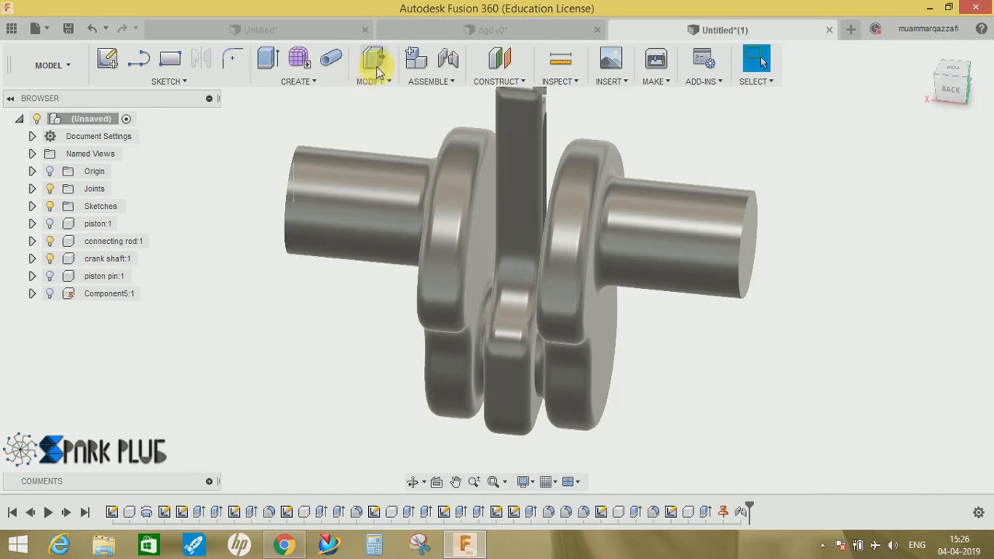
pyautogui.click(448, 59)
pyautogui.keyDown('shift'); pyautogui.moveTo(513, 357); pyautogui.dragTo(484, 333, button='middle'); pyautogui.keyUp('shift')
pyautogui.scroll(5, 493, 328)
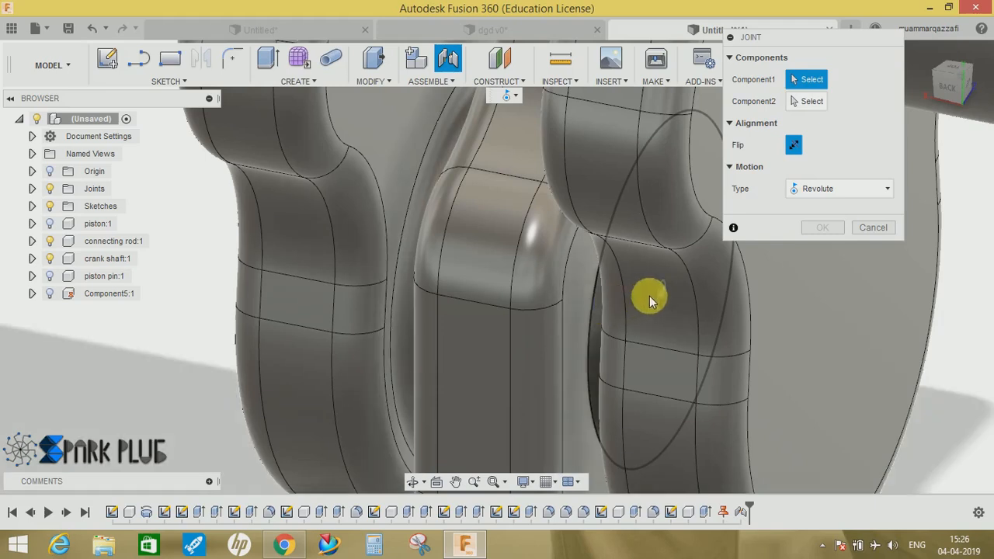
pyautogui.click(593, 308)
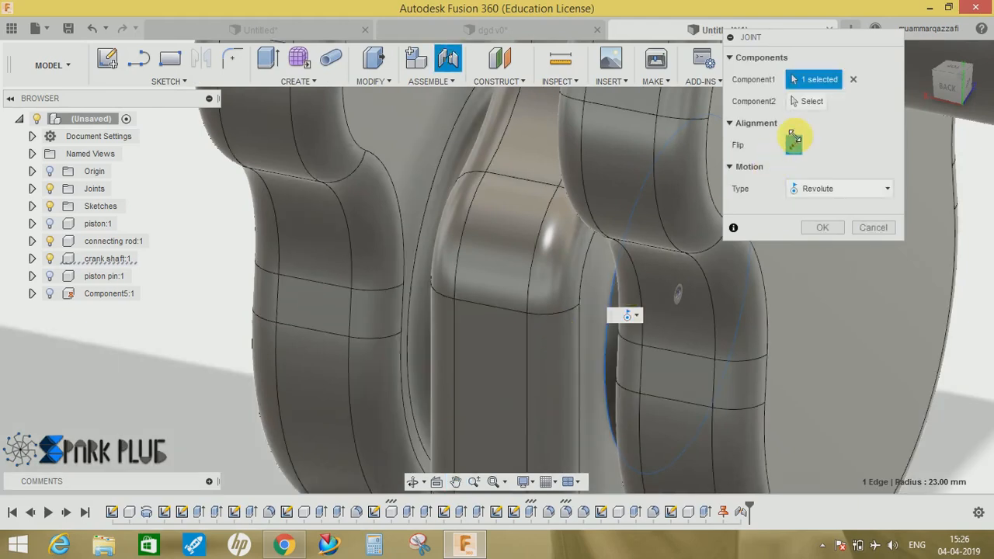
pyautogui.keyDown('shift'); pyautogui.moveTo(508, 331); pyautogui.dragTo(573, 284, button='middle'); pyautogui.keyUp('shift')
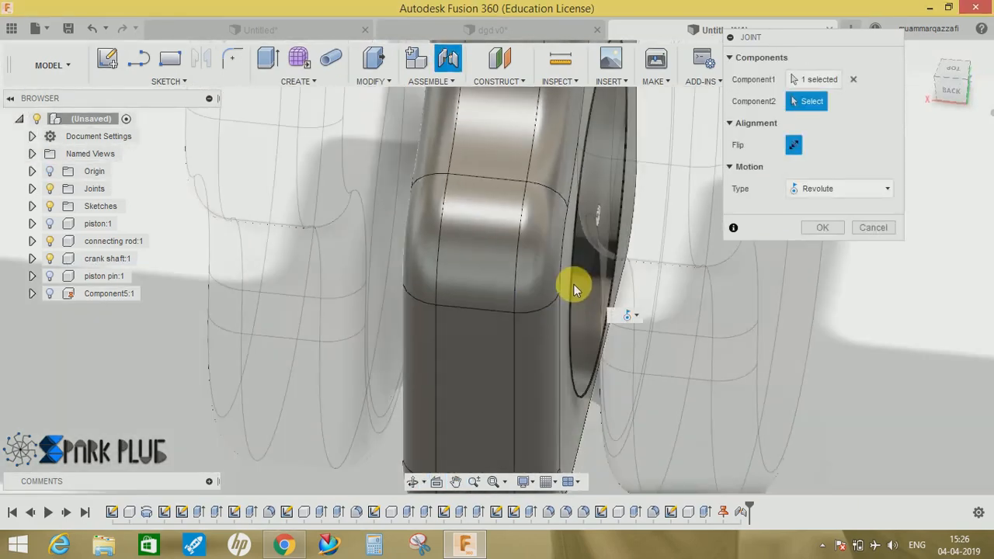
pyautogui.click(573, 281)
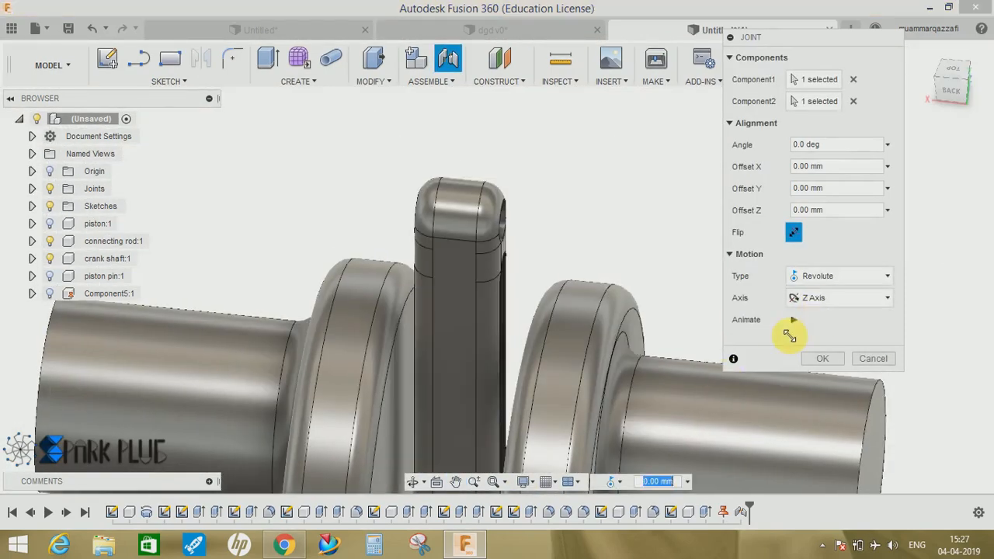
pyautogui.click(794, 319)
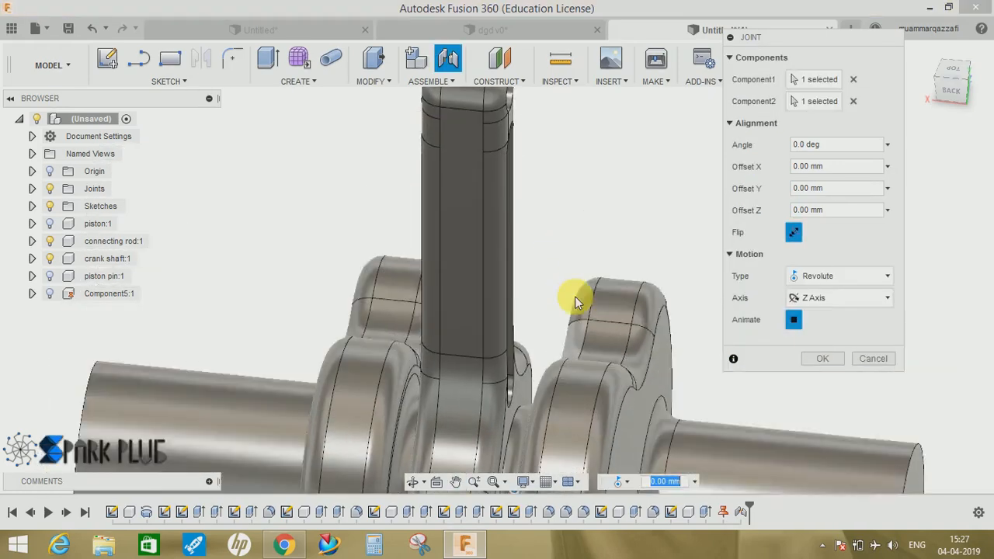
pyautogui.click(822, 358)
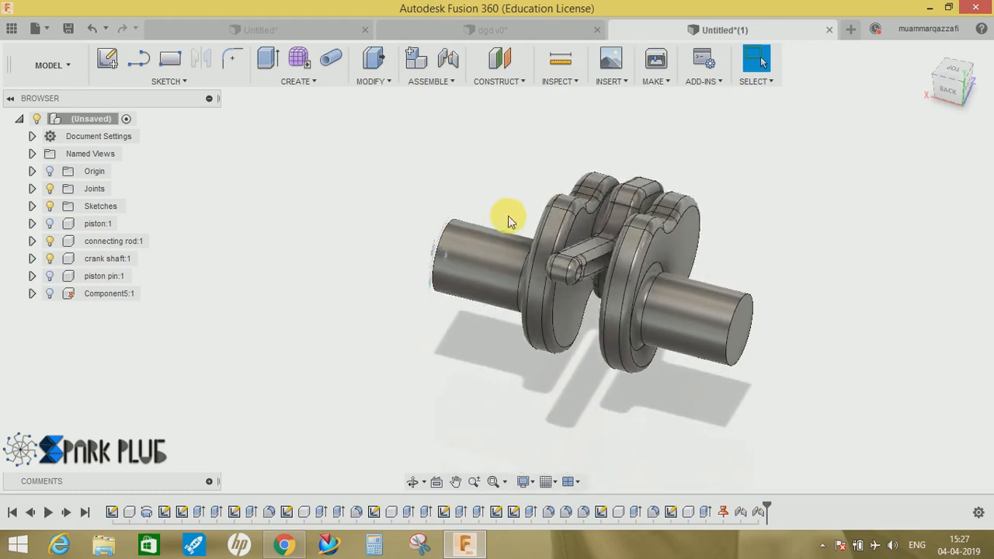
pyautogui.click(829, 62)
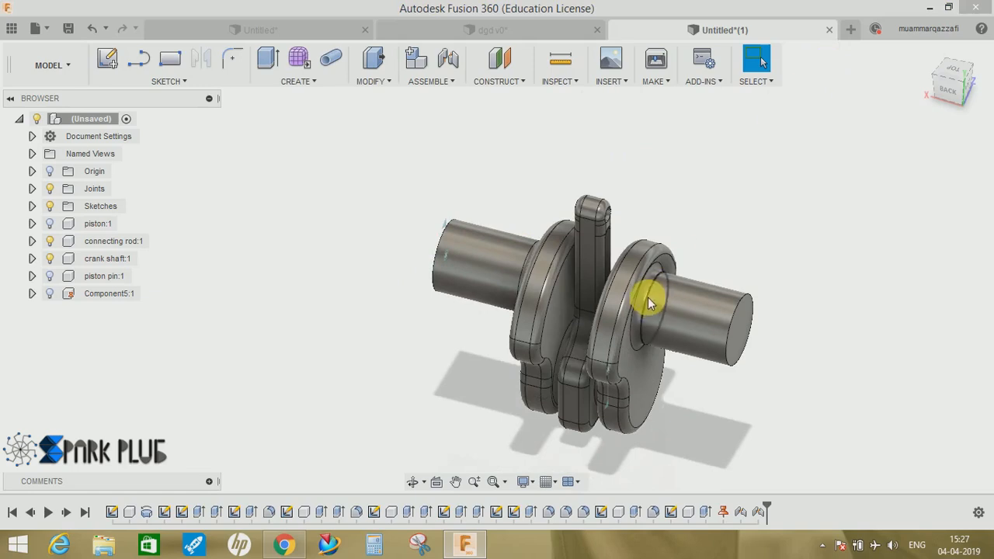
# Show the piston component and bring its pin hole and the rod's upper end into view
pyautogui.moveTo(648, 298); pyautogui.dragTo(563, 313, button='middle')
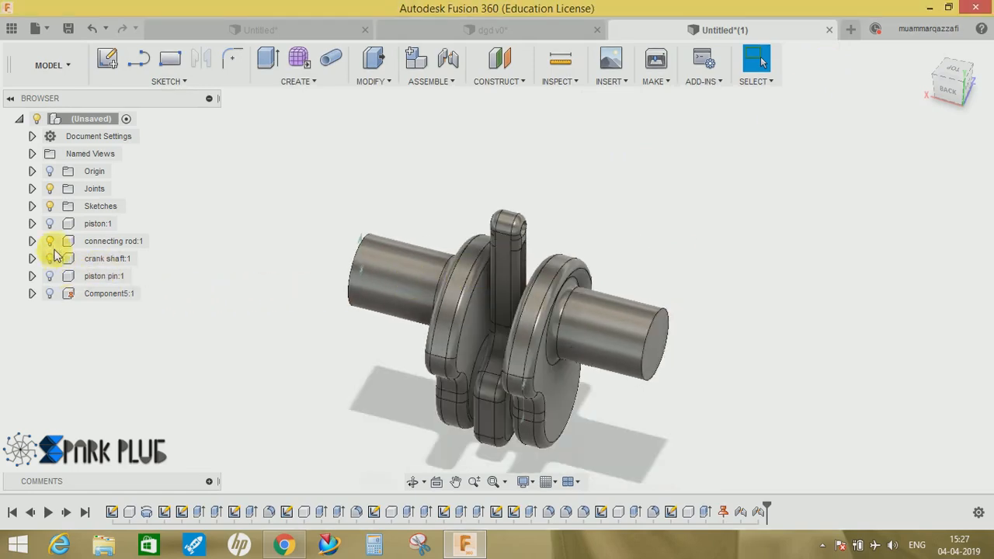
pyautogui.click(50, 224)
pyautogui.keyDown('shift'); pyautogui.moveTo(470, 317); pyautogui.dragTo(538, 248, button='middle'); pyautogui.keyUp('shift')
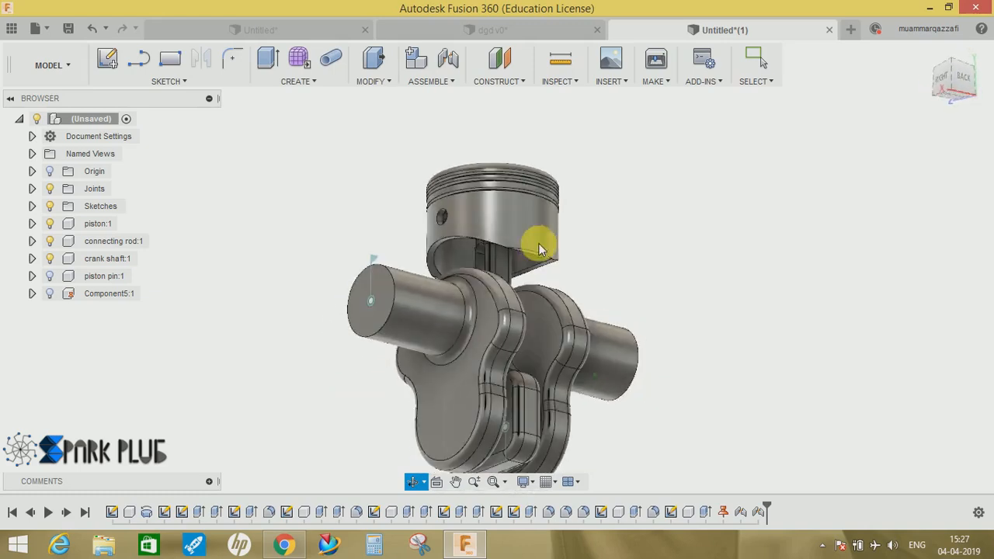
pyautogui.scroll(3, 499, 256)
pyautogui.keyDown('shift'); pyautogui.moveTo(459, 262); pyautogui.dragTo(482, 255, button='middle'); pyautogui.keyUp('shift')
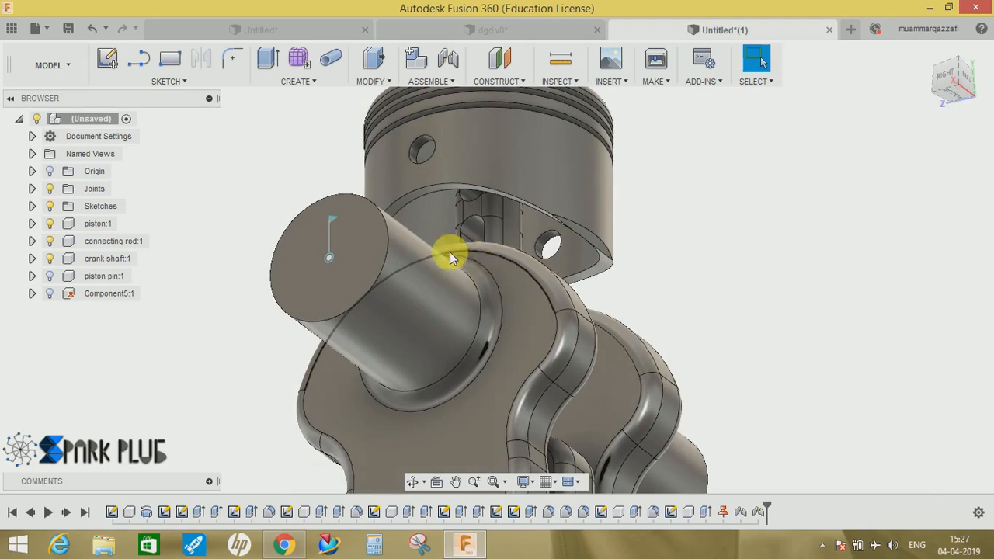
pyautogui.click(449, 63)
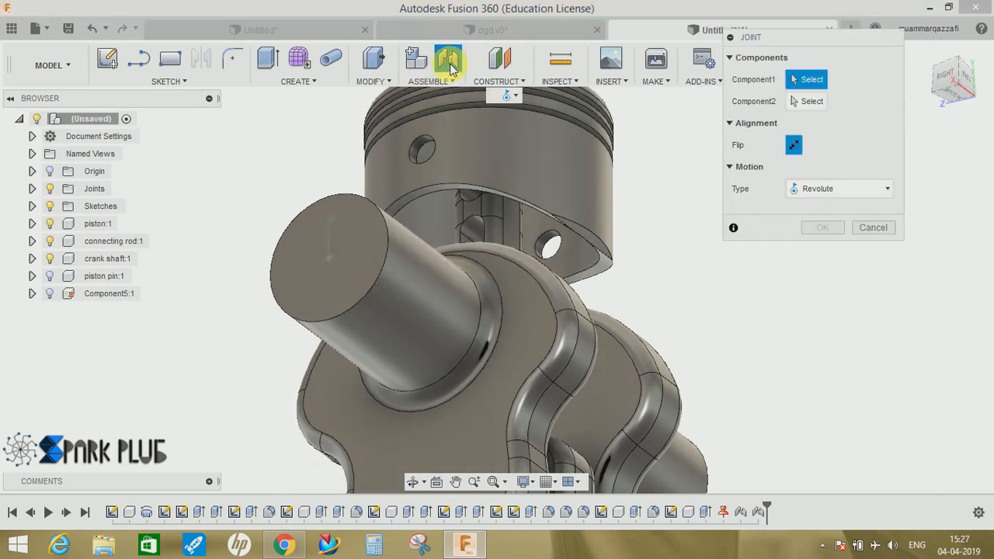
pyautogui.moveTo(693, 321); pyautogui.dragTo(680, 425, button='middle')
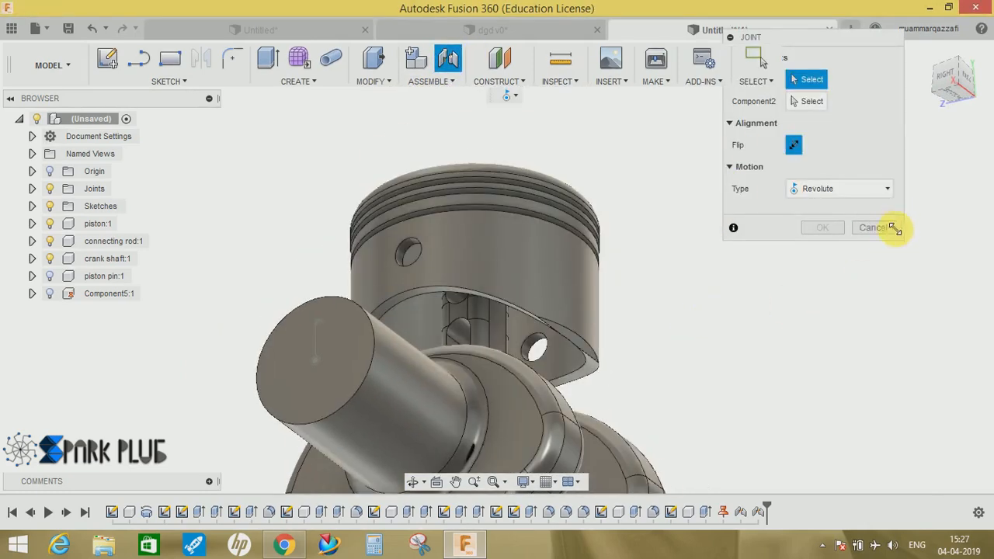
pyautogui.click(872, 228)
pyautogui.moveTo(502, 191); pyautogui.dragTo(527, 152, button='middle')
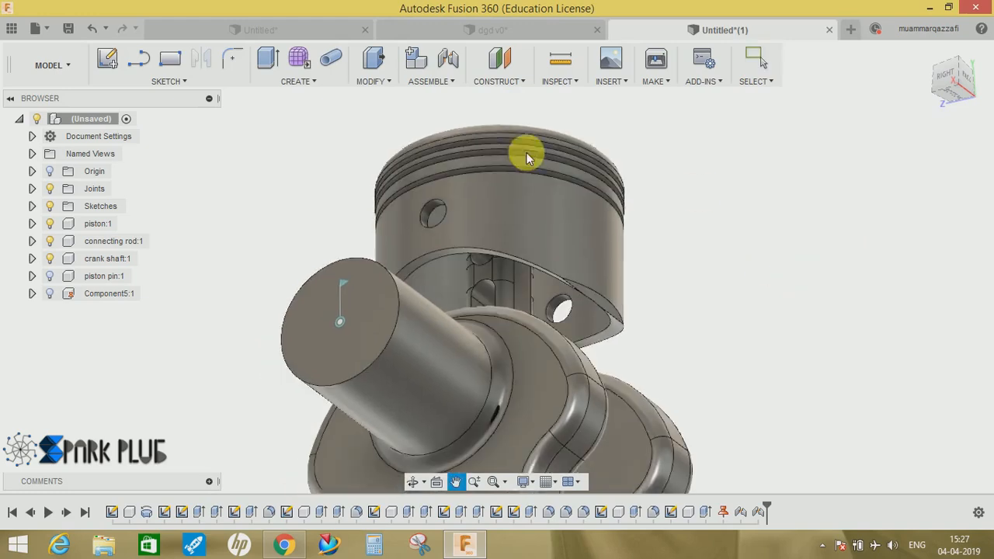
# Start a revolute joint between the piston's pin hole and the connecting rod's upper end
pyautogui.click(447, 61)
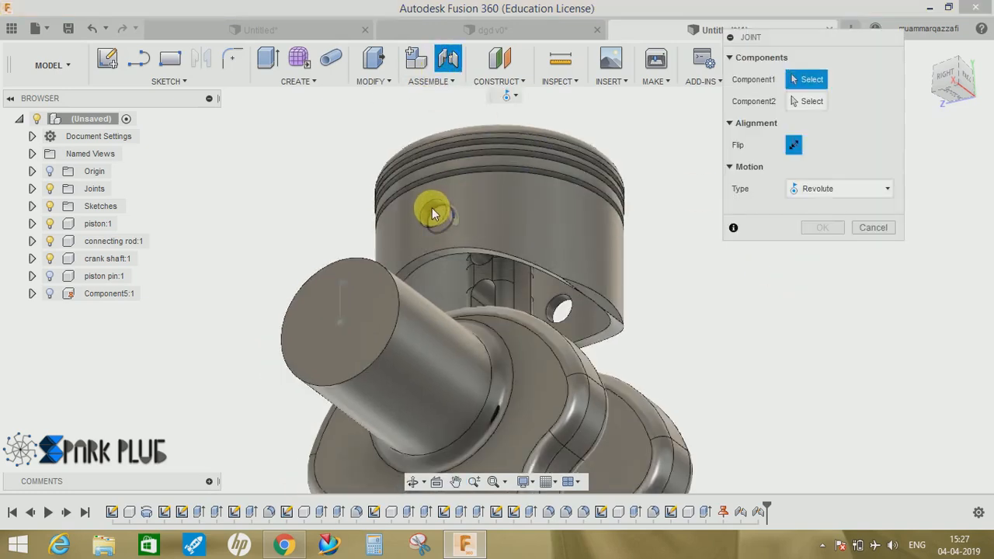
pyautogui.scroll(6, 506, 275)
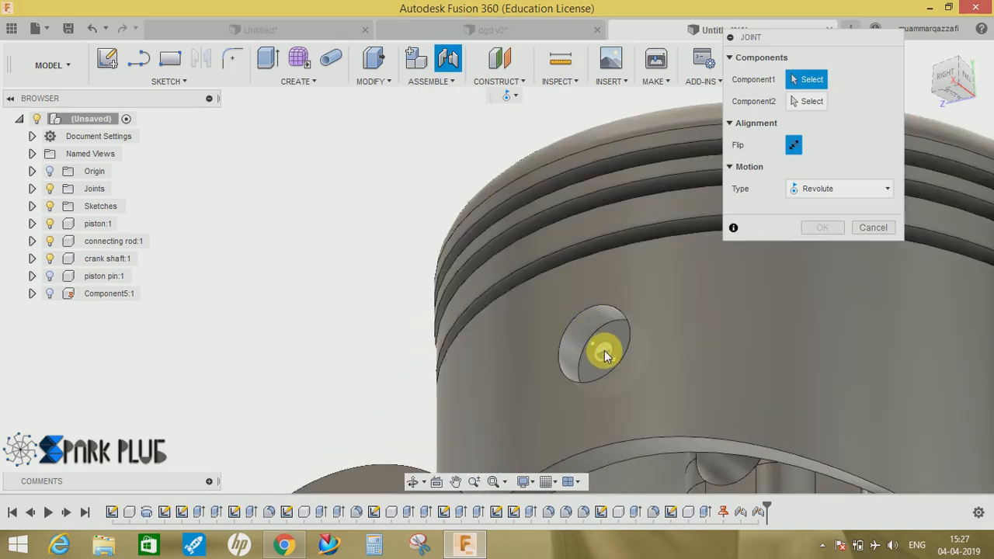
pyautogui.click(604, 350)
pyautogui.moveTo(651, 443); pyautogui.dragTo(553, 258, button='middle')
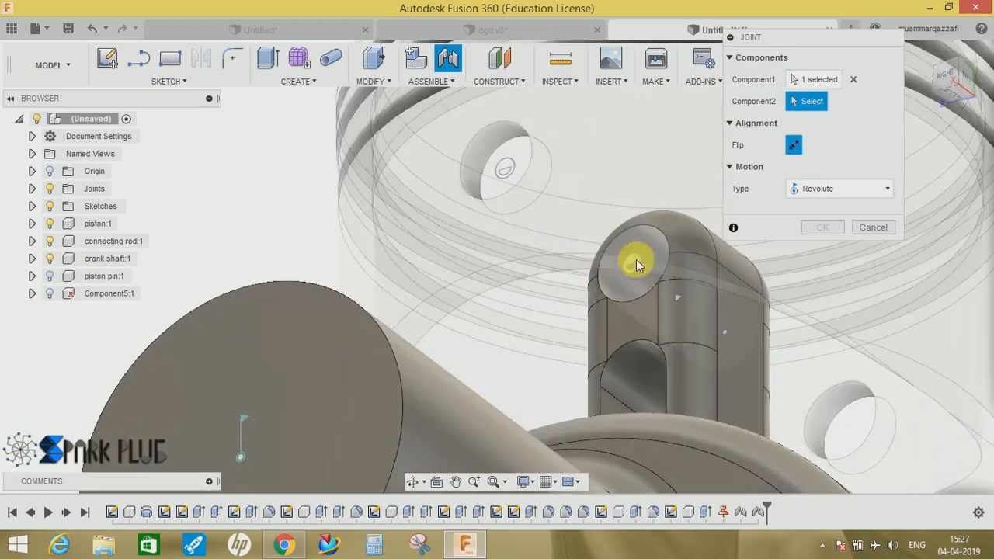
pyautogui.click(684, 297)
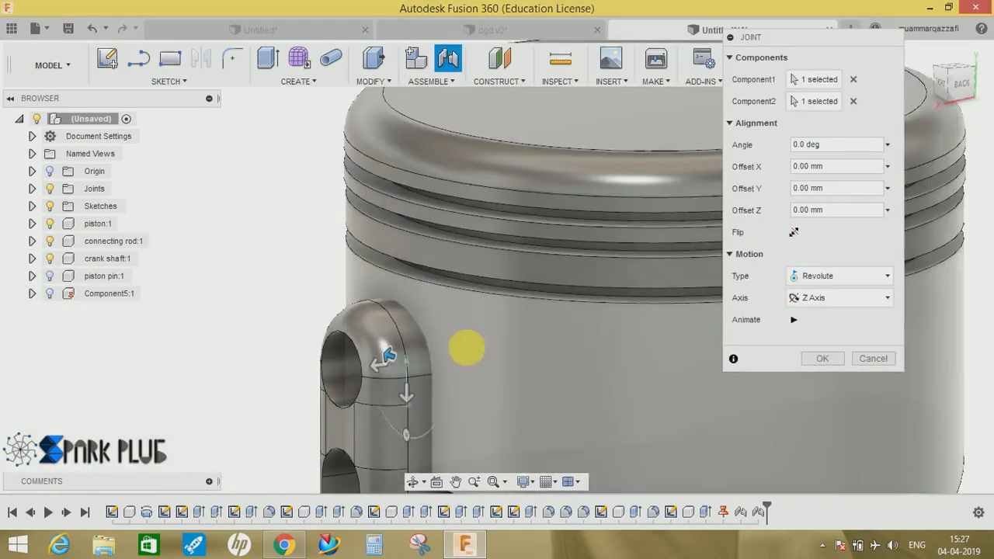
# Offset the piston joint by -6.10 mm along X and preview its motion about the Z axis
pyautogui.moveTo(466, 349); pyautogui.dragTo(433, 334, button='middle')
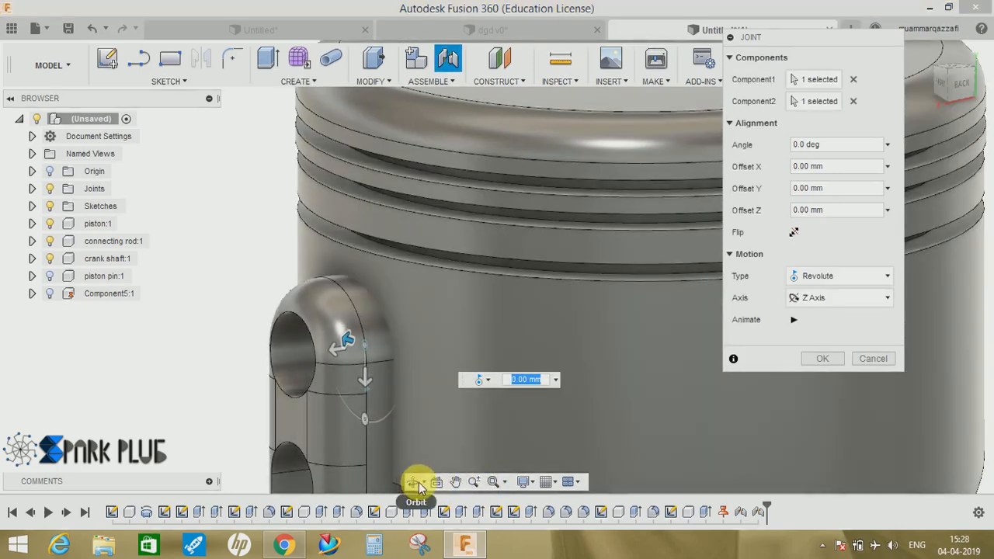
pyautogui.click(474, 486)
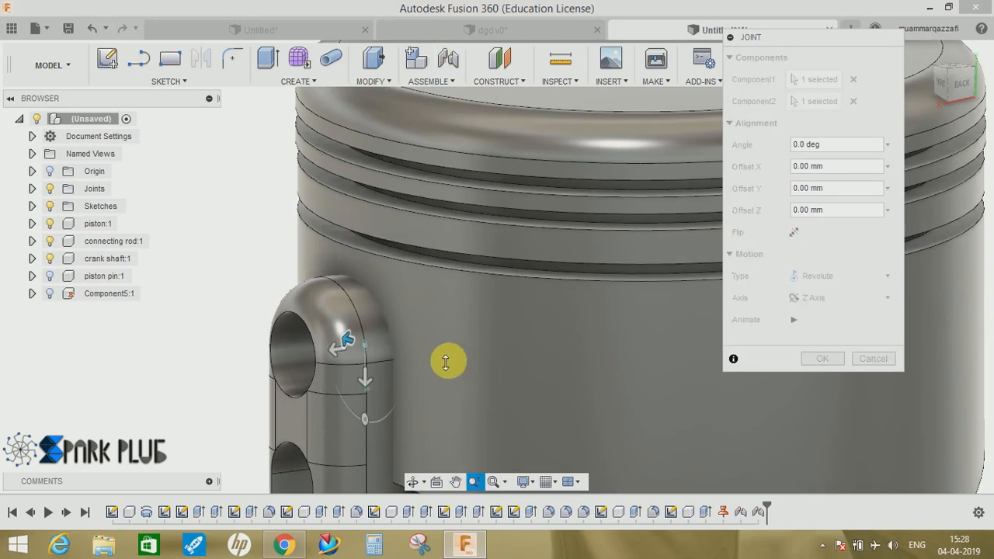
pyautogui.moveTo(437, 357); pyautogui.dragTo(446, 350)
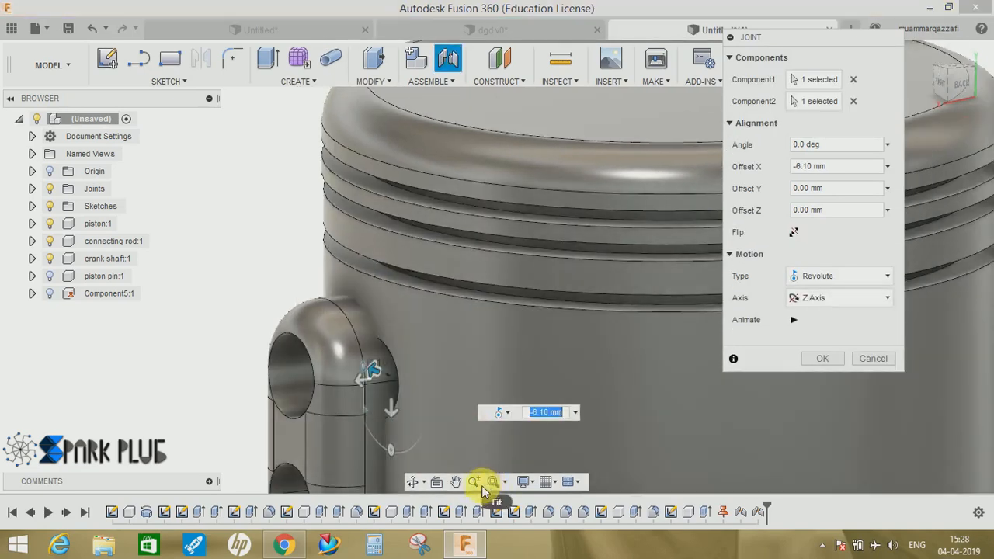
pyautogui.click(473, 481)
pyautogui.moveTo(490, 389); pyautogui.dragTo(471, 293)
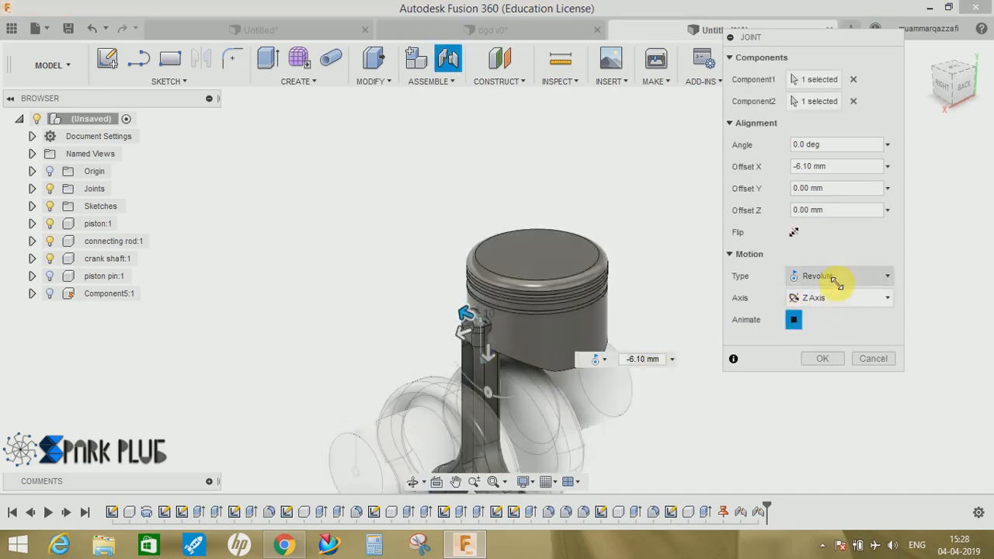
pyautogui.click(793, 319)
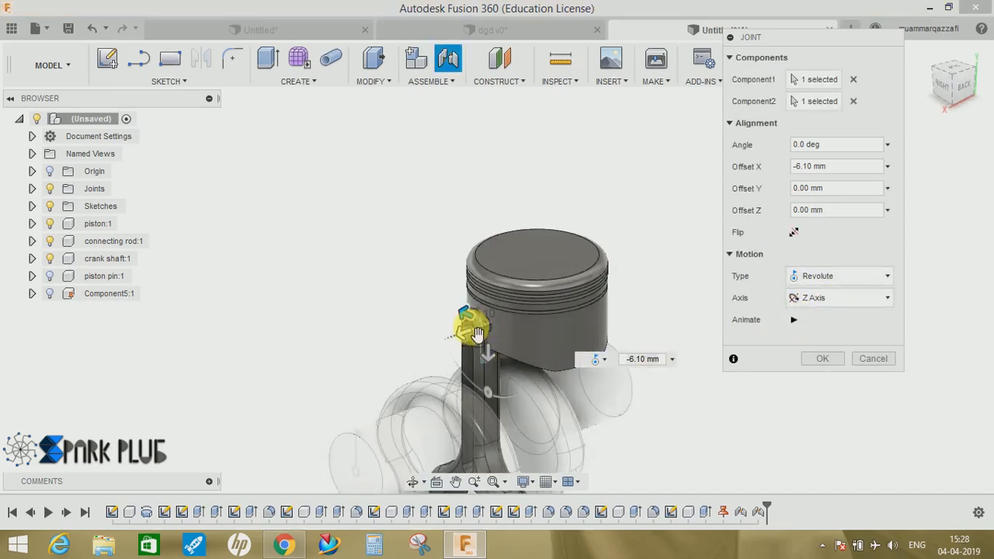
pyautogui.keyDown('shift'); pyautogui.moveTo(500, 337); pyautogui.dragTo(418, 318, button='middle'); pyautogui.keyUp('shift')
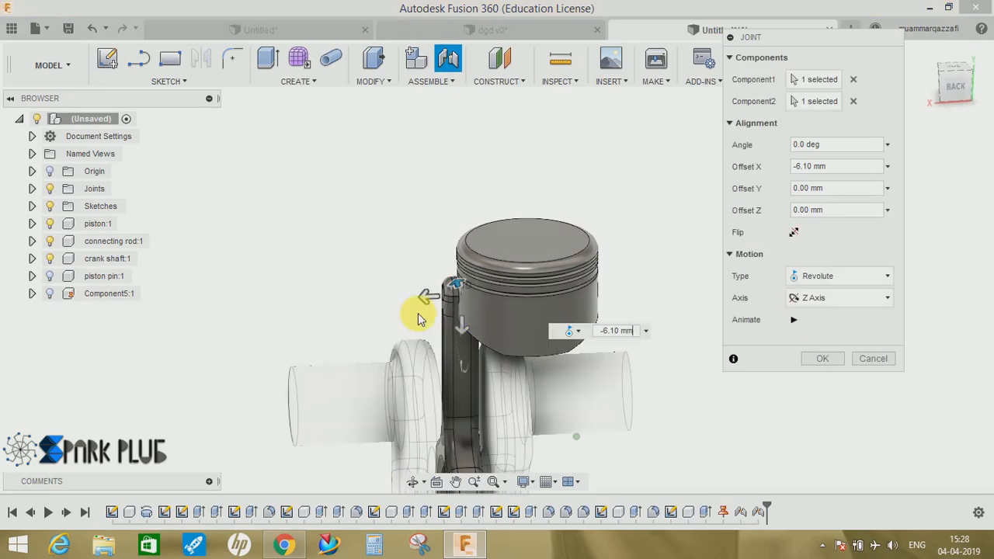
# Set the piston joint's Z offset to 37 mm to centre the piston over the connecting rod, and complete the revolute joint
pyautogui.moveTo(447, 299); pyautogui.dragTo(387, 301)
pyautogui.click(957, 92)
pyautogui.moveTo(565, 355); pyautogui.dragTo(610, 271, button='middle')
pyautogui.moveTo(433, 229); pyautogui.dragTo(424, 227)
pyautogui.write('37')
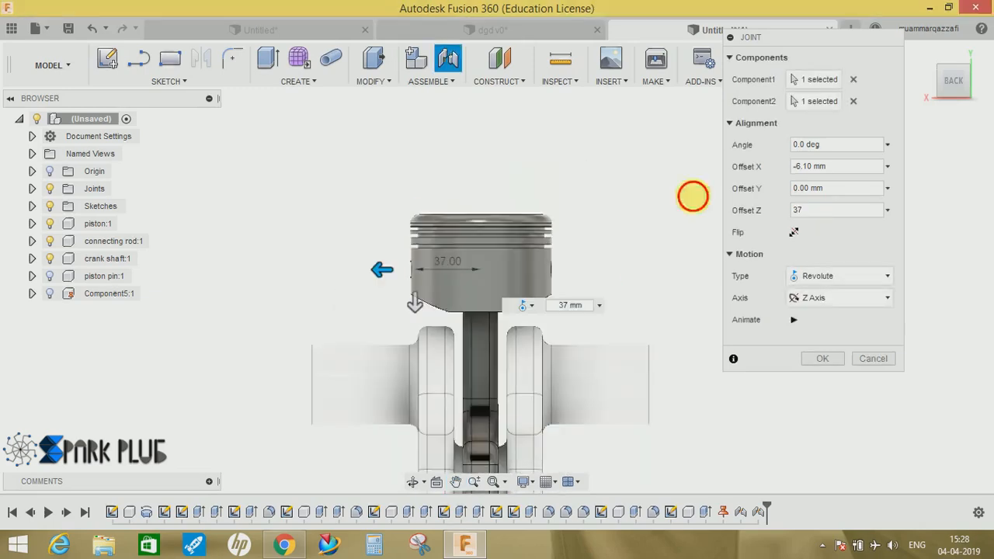
pyautogui.moveTo(463, 281); pyautogui.dragTo(457, 215, button='middle')
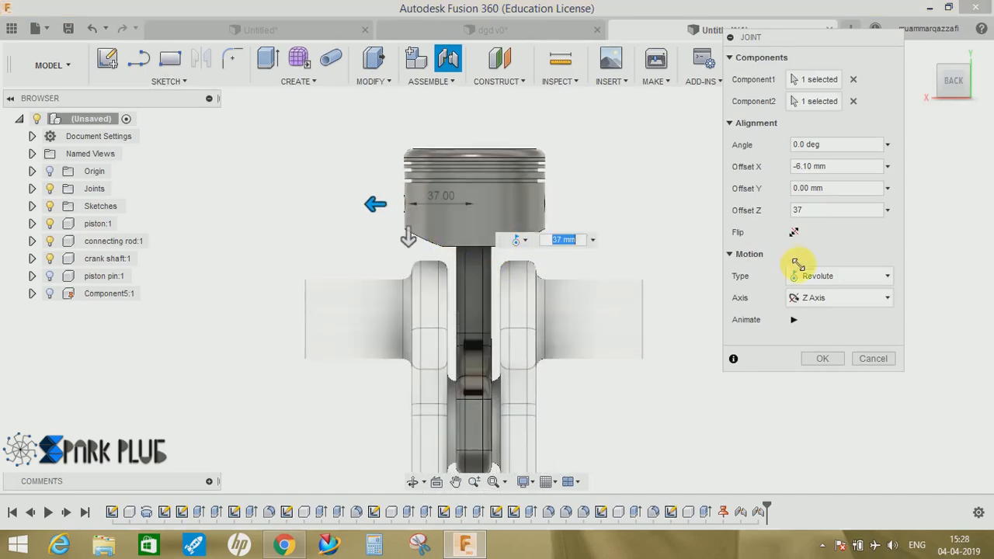
pyautogui.click(826, 358)
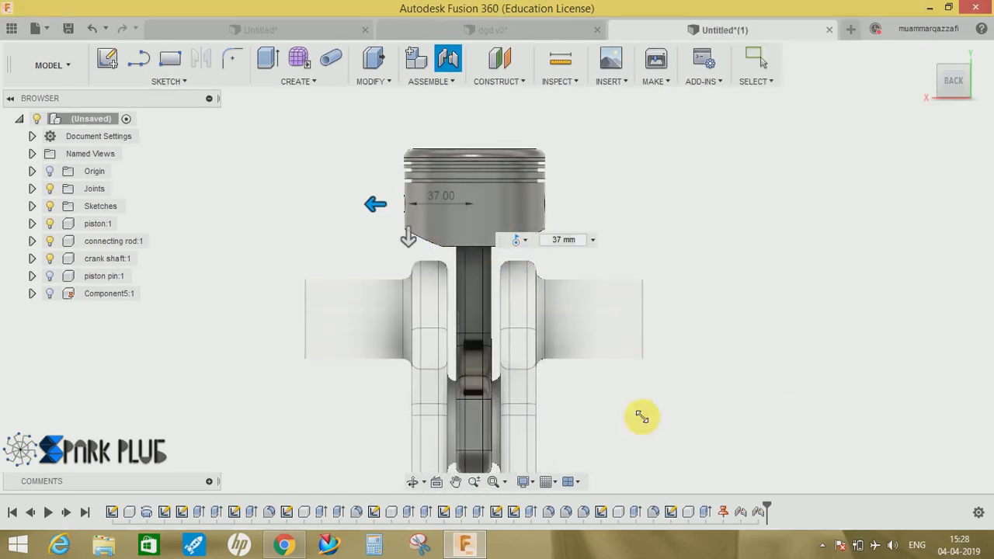
# Rotate the crank shaft to test how the joined connecting rod and piston move, and revert their positions
pyautogui.keyDown('shift'); pyautogui.moveTo(526, 344); pyautogui.dragTo(499, 391, button='middle'); pyautogui.keyUp('shift')
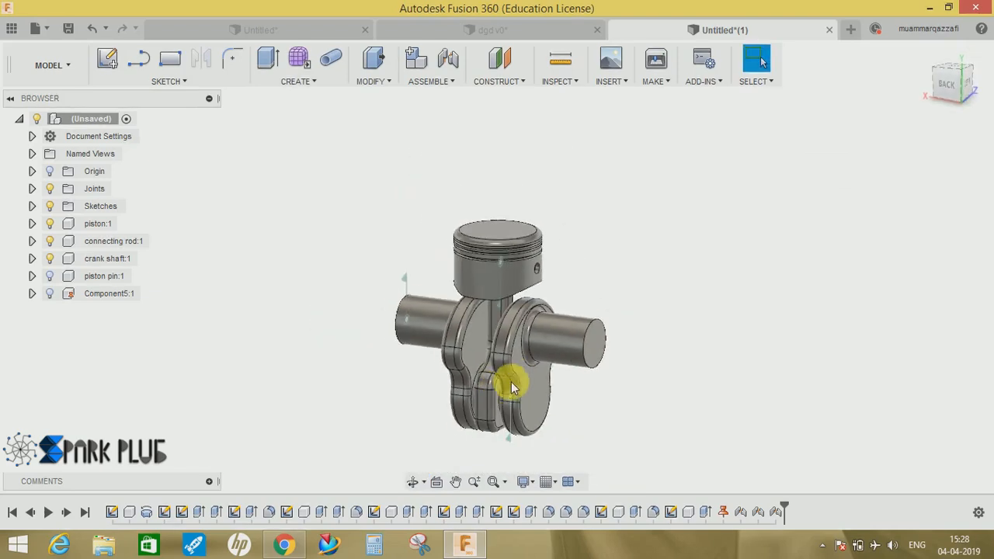
pyautogui.moveTo(512, 375); pyautogui.dragTo(440, 356)
pyautogui.moveTo(481, 285); pyautogui.dragTo(518, 283)
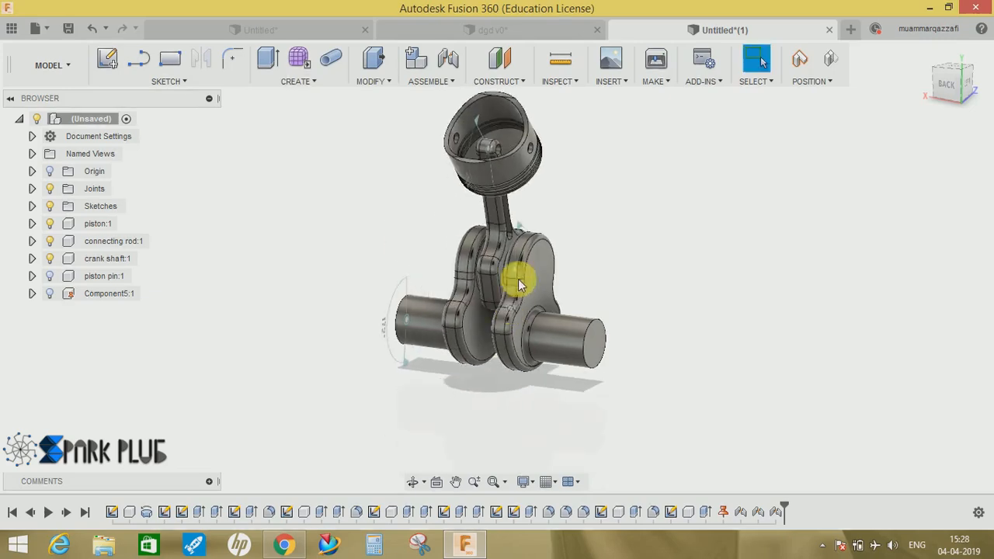
pyautogui.moveTo(536, 238); pyautogui.dragTo(560, 249, button='middle')
pyautogui.scroll(1, 560, 250)
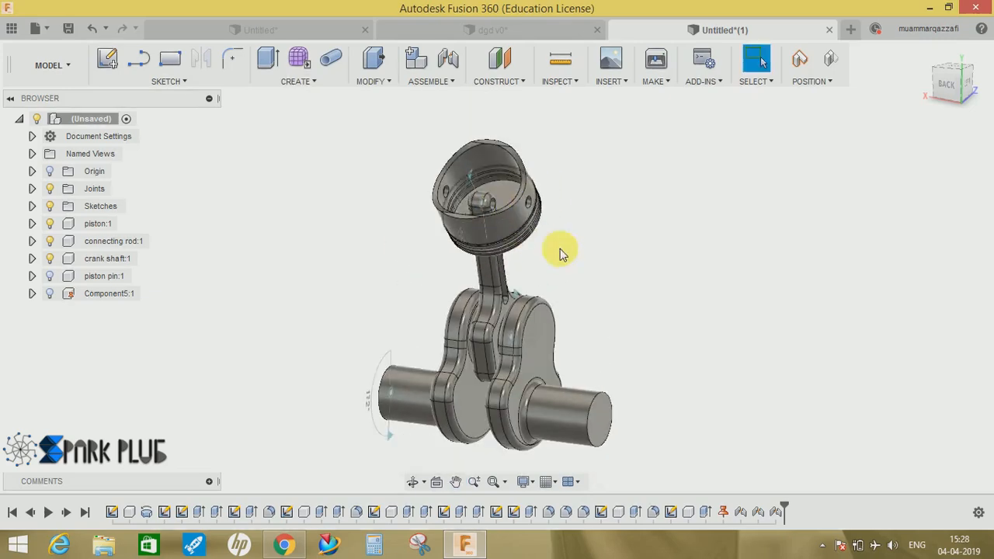
pyautogui.click(825, 59)
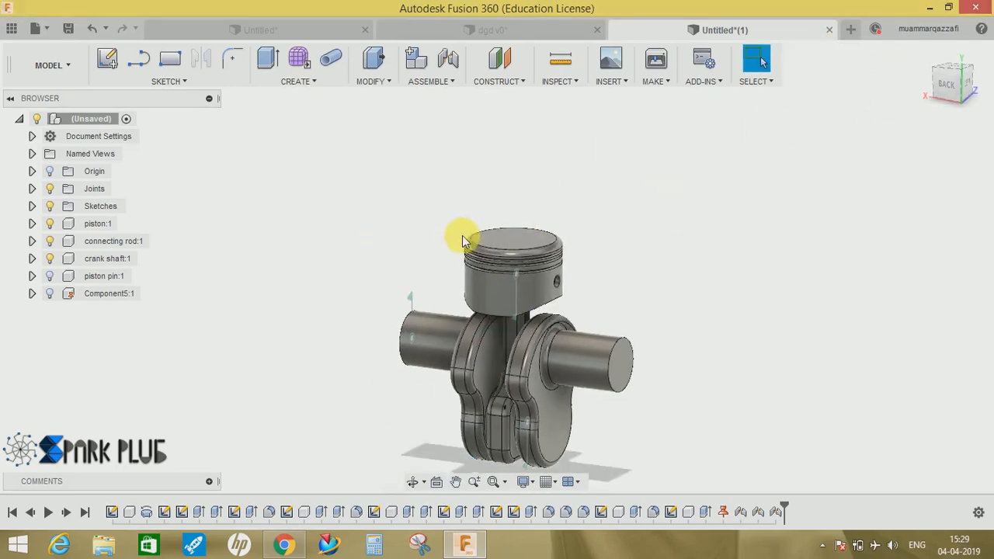
# Sketch a circle centred on the piston's top face, slightly wider than the crank shaft's overall length, and finish the sketch
pyautogui.click(108, 61)
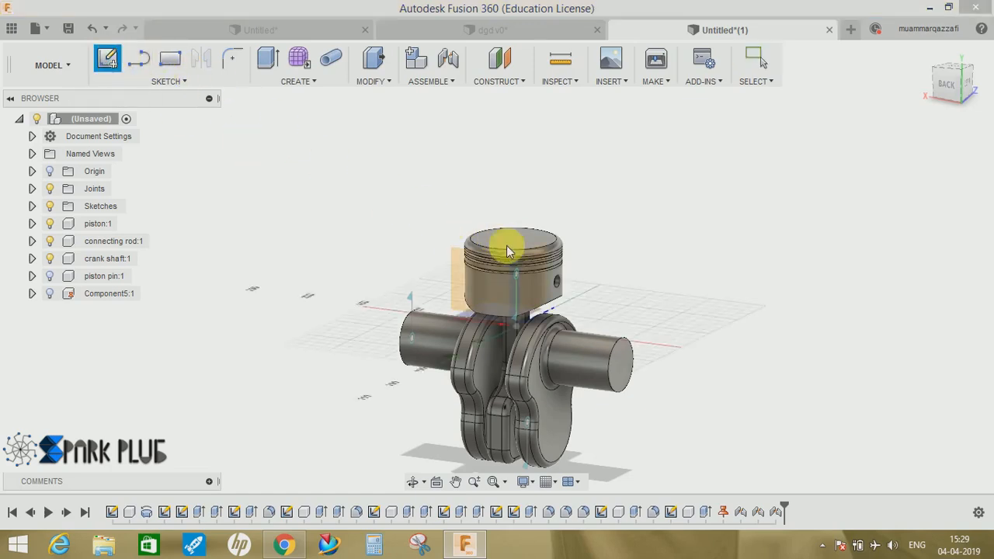
pyautogui.click(513, 236)
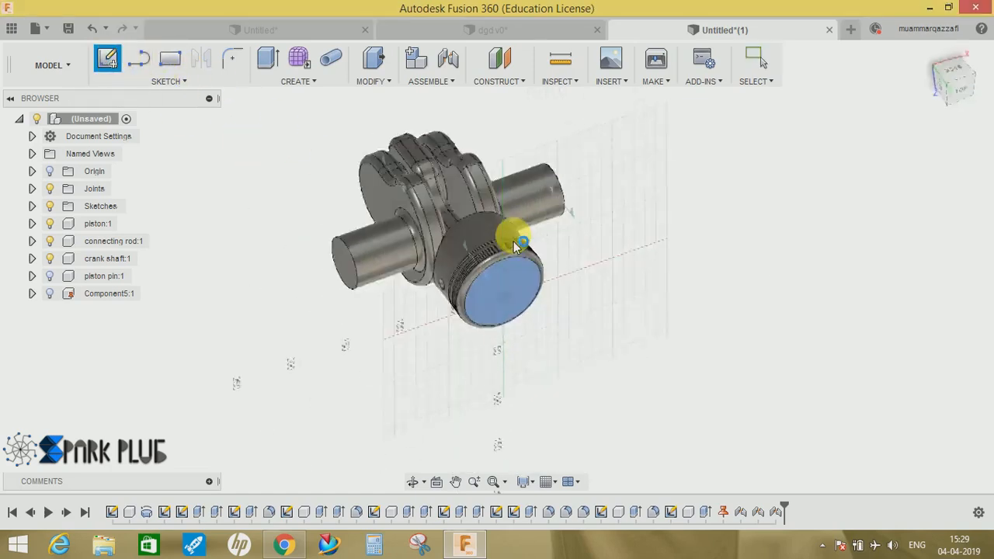
pyautogui.press('c')
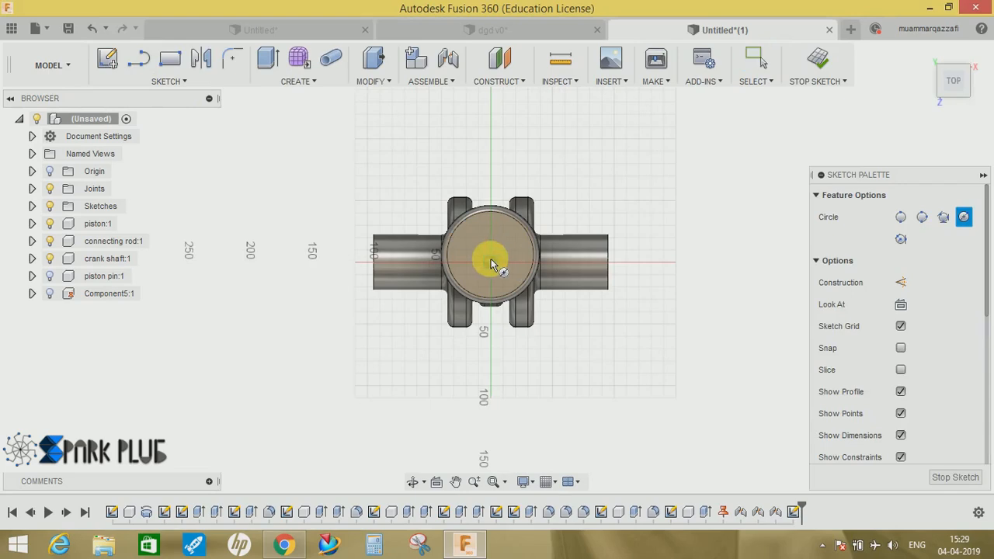
pyautogui.click(493, 251)
pyautogui.click(626, 261)
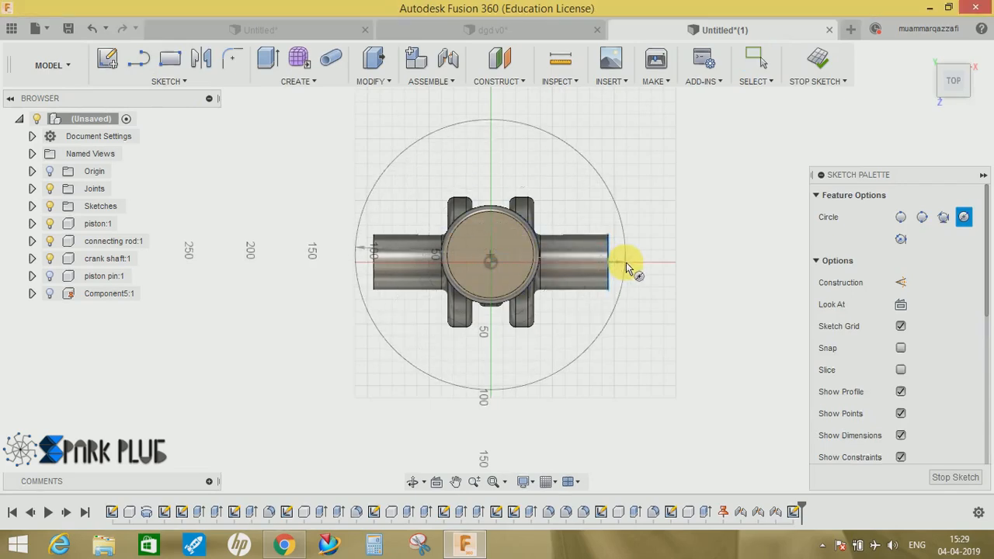
pyautogui.click(820, 58)
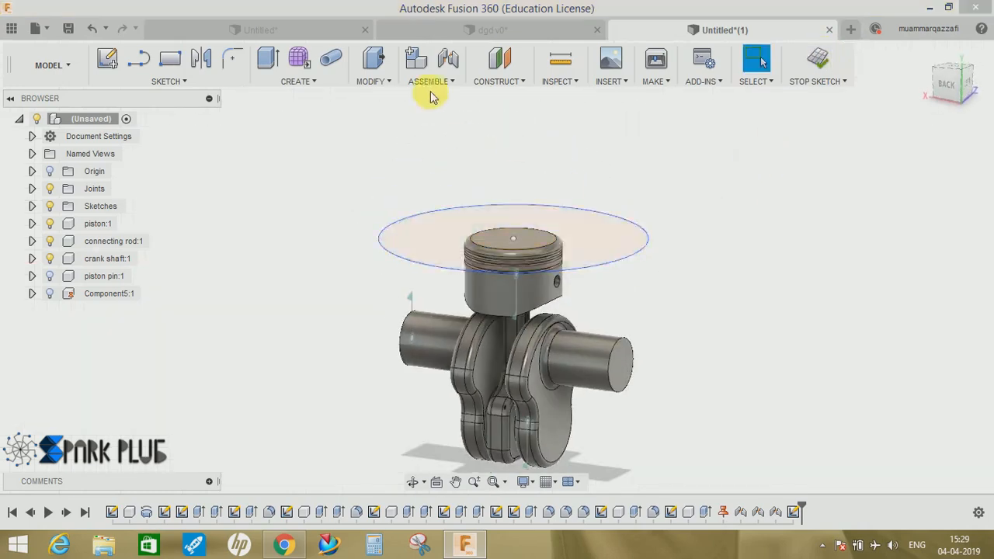
# Extrude the ring profile around the piston's top face 90 mm upward as a new component
pyautogui.click(273, 64)
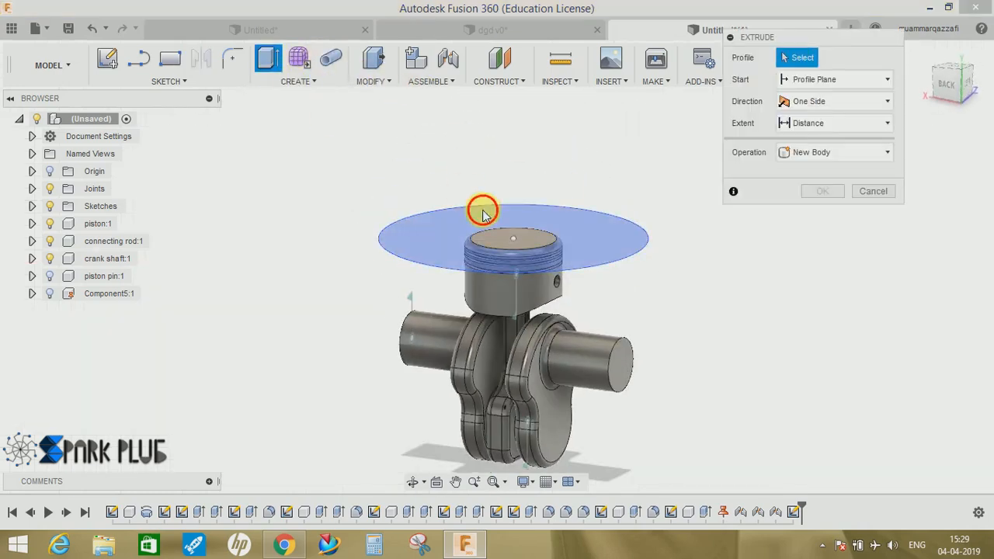
pyautogui.click(479, 206)
pyautogui.moveTo(557, 216); pyautogui.dragTo(550, 123)
pyautogui.click(838, 196)
pyautogui.click(822, 267)
pyautogui.click(817, 237)
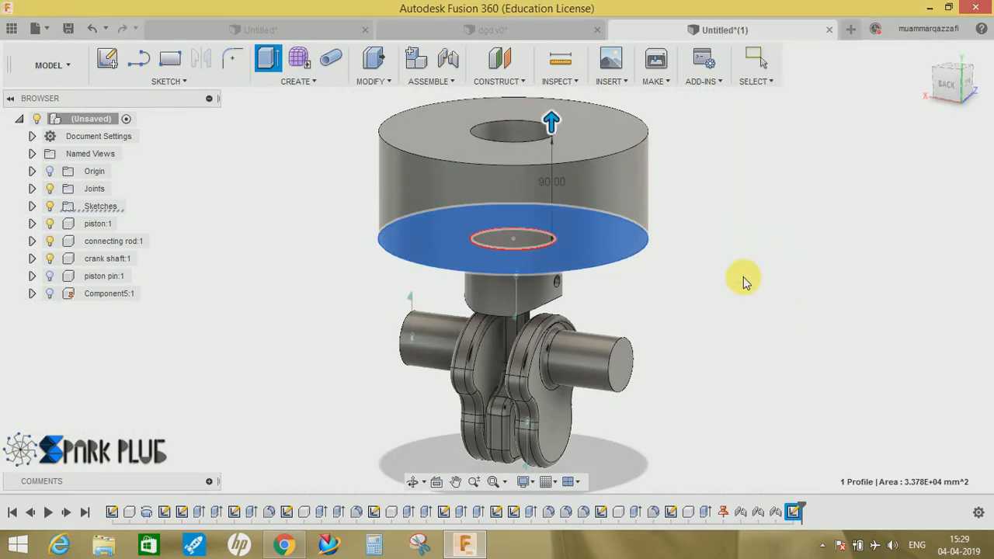
# Ground the newly extruded ring component above the piston
pyautogui.rightClick(116, 311)
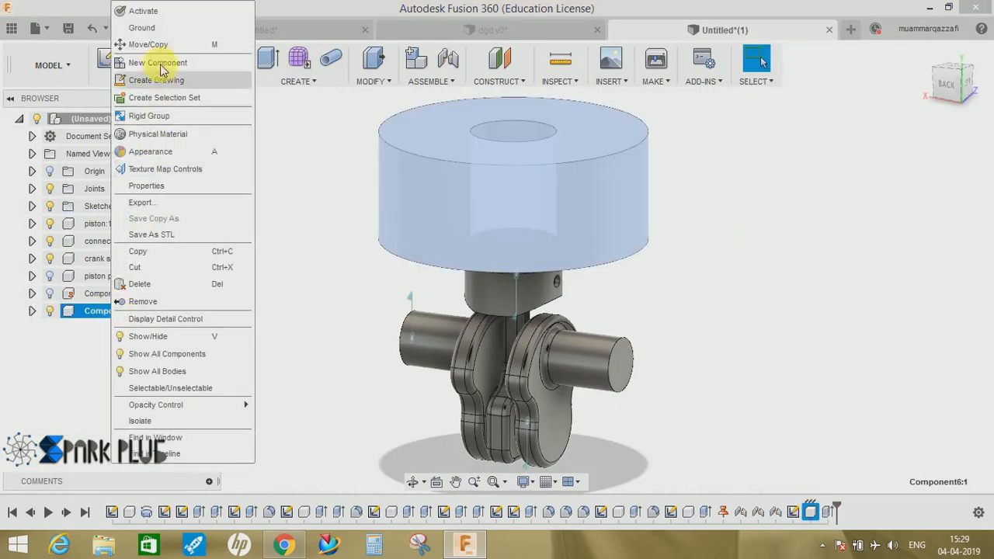
pyautogui.click(143, 28)
pyautogui.click(313, 345)
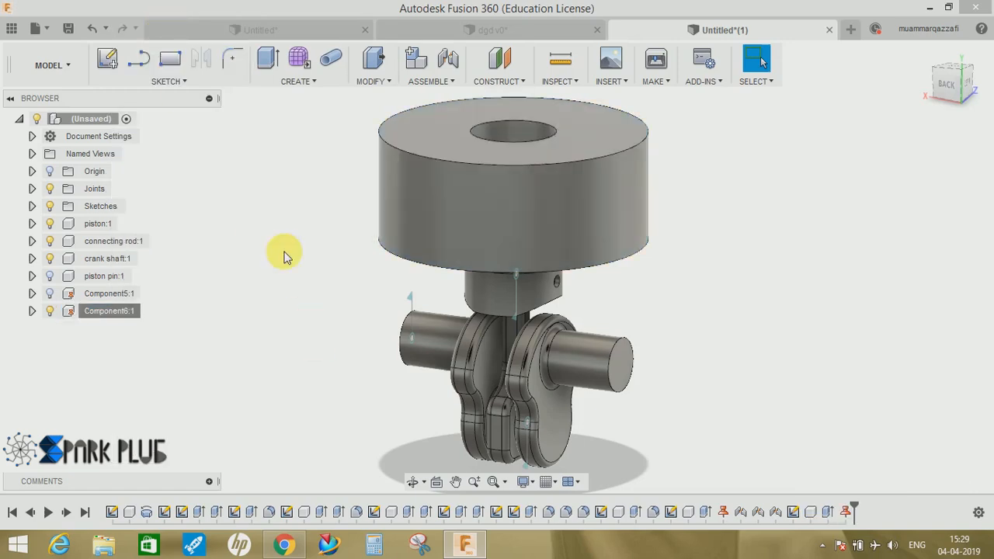
# Join the piston's top circular edge to the ring's hole with a Slider joint along the Z axis
pyautogui.click(448, 62)
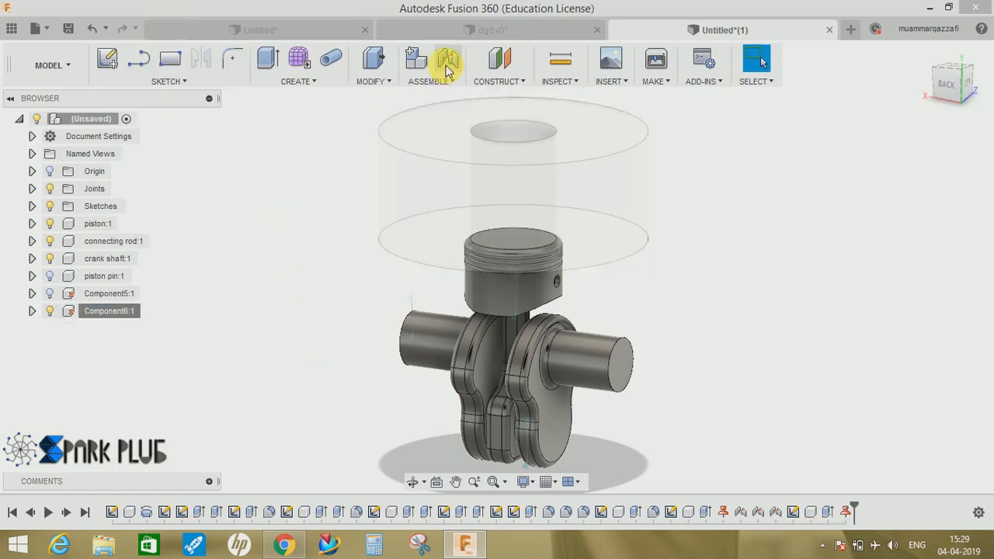
pyautogui.moveTo(498, 299); pyautogui.dragTo(473, 349, button='middle')
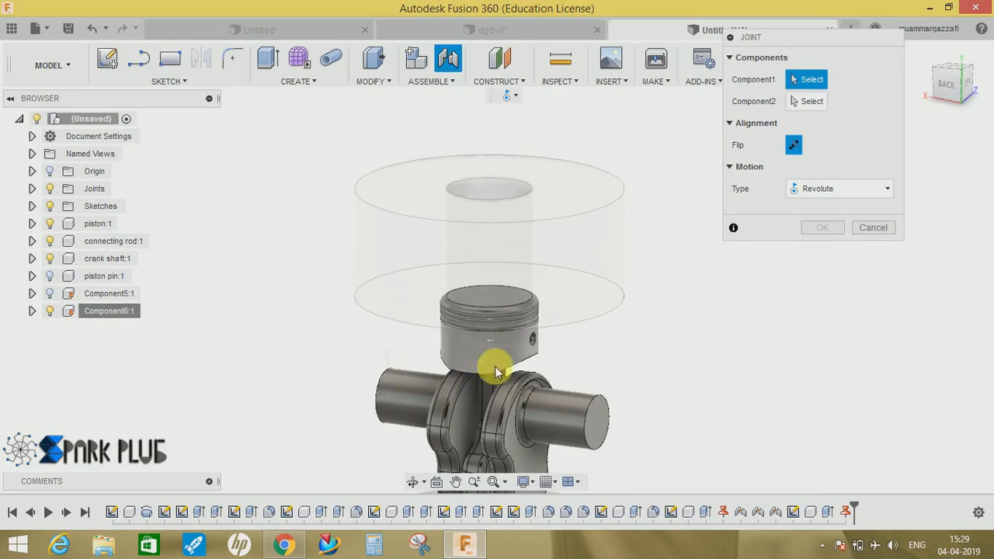
pyautogui.scroll(5, 521, 334)
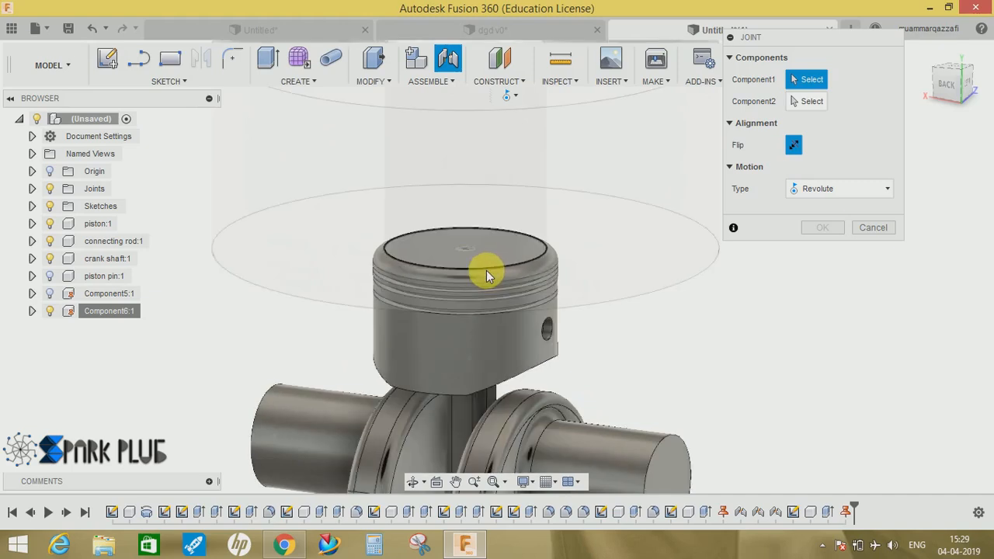
pyautogui.click(487, 270)
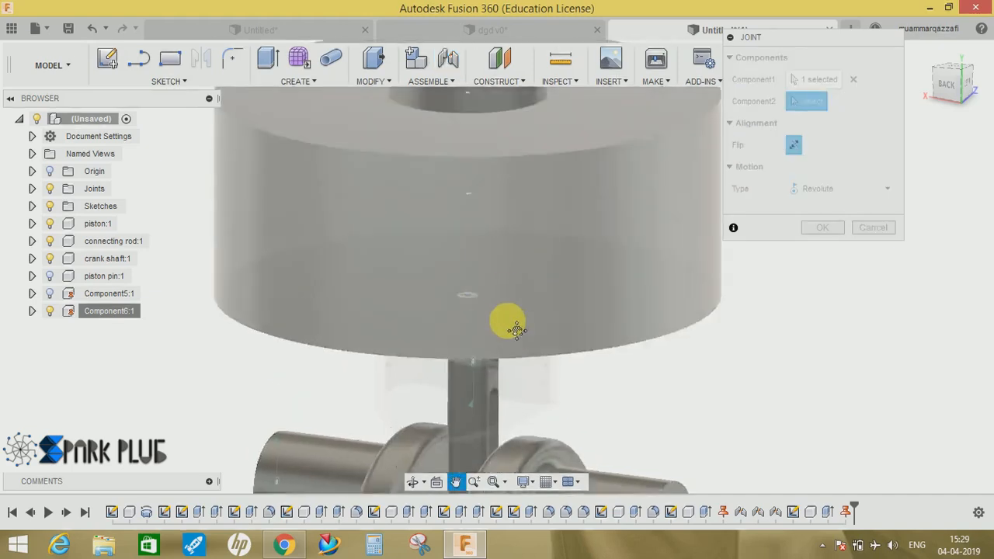
pyautogui.click(531, 216)
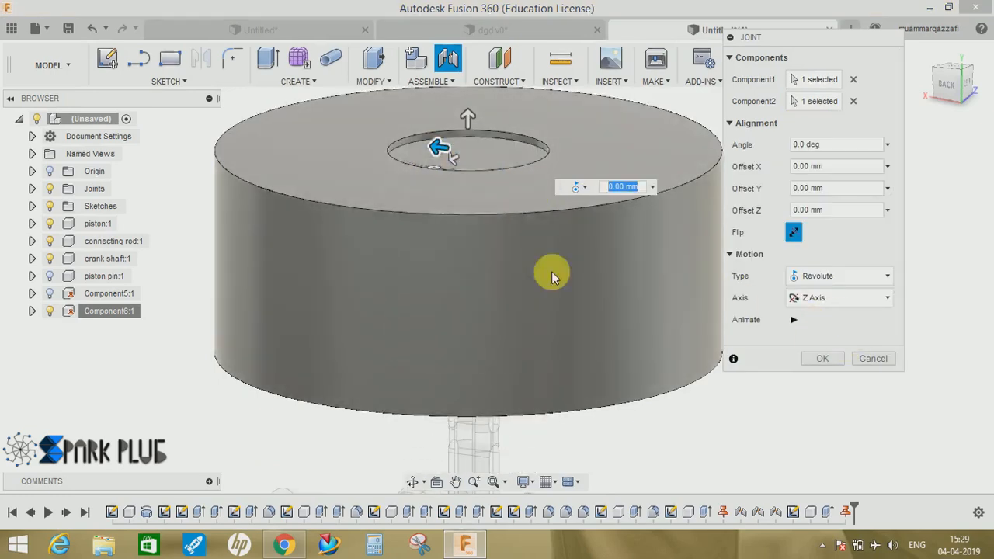
pyautogui.click(819, 277)
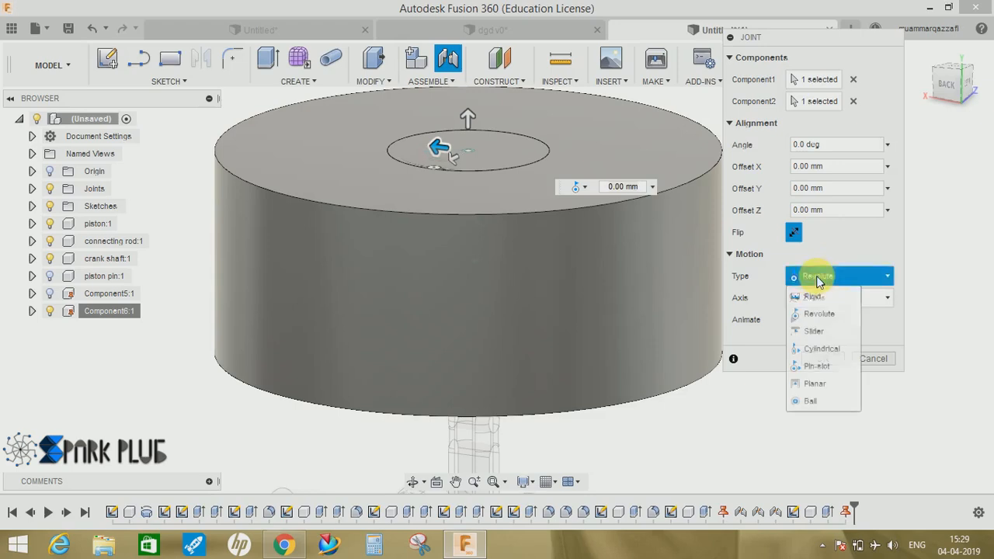
pyautogui.click(819, 333)
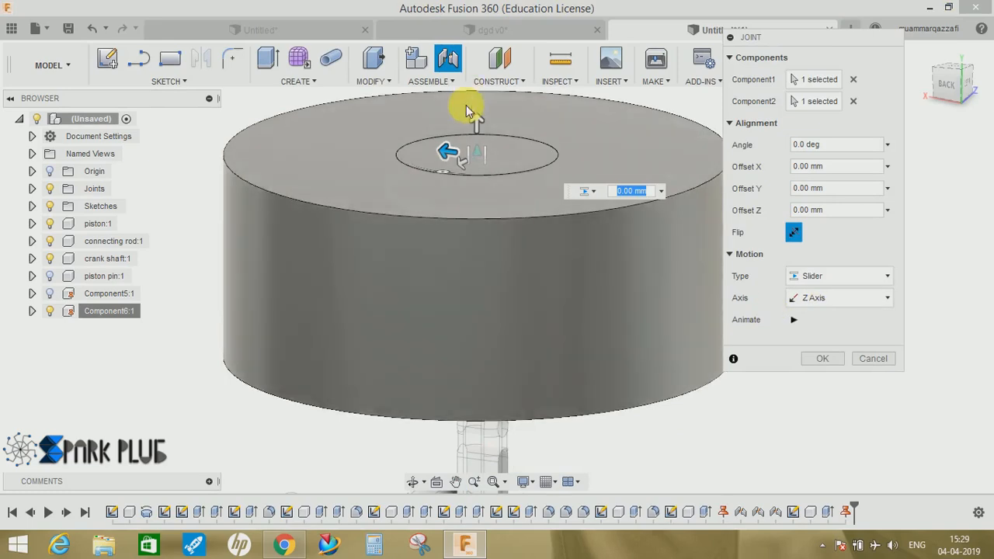
pyautogui.click(826, 358)
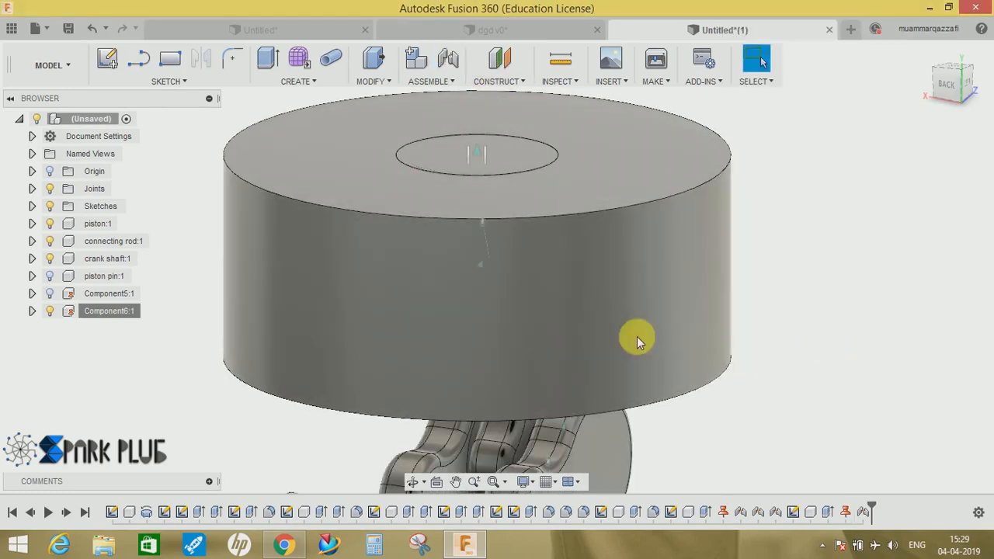
# Hide the ring above the piston and rotate the crank shaft to test the piston's sliding motion
pyautogui.click(49, 312)
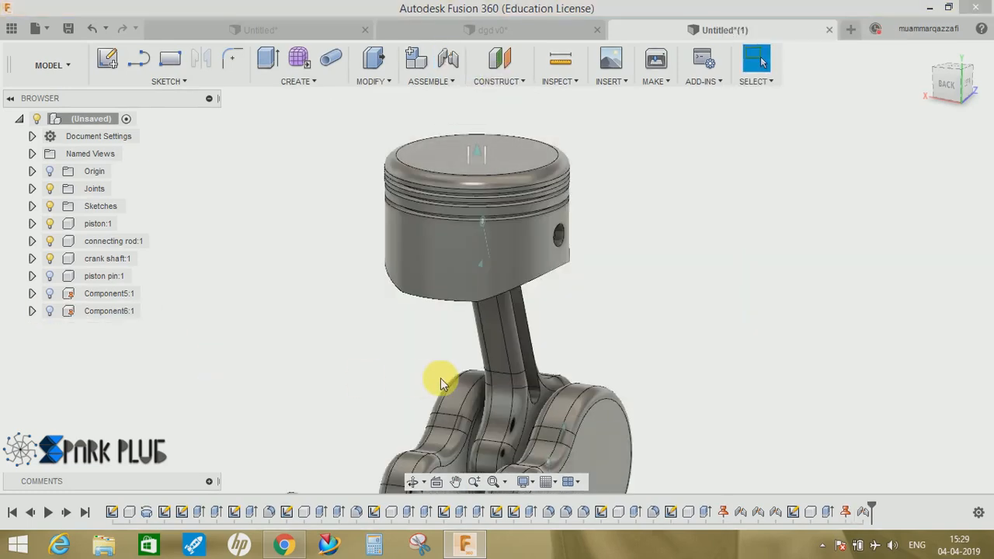
pyautogui.scroll(3, 536, 311)
pyautogui.scroll(-5, 547, 293)
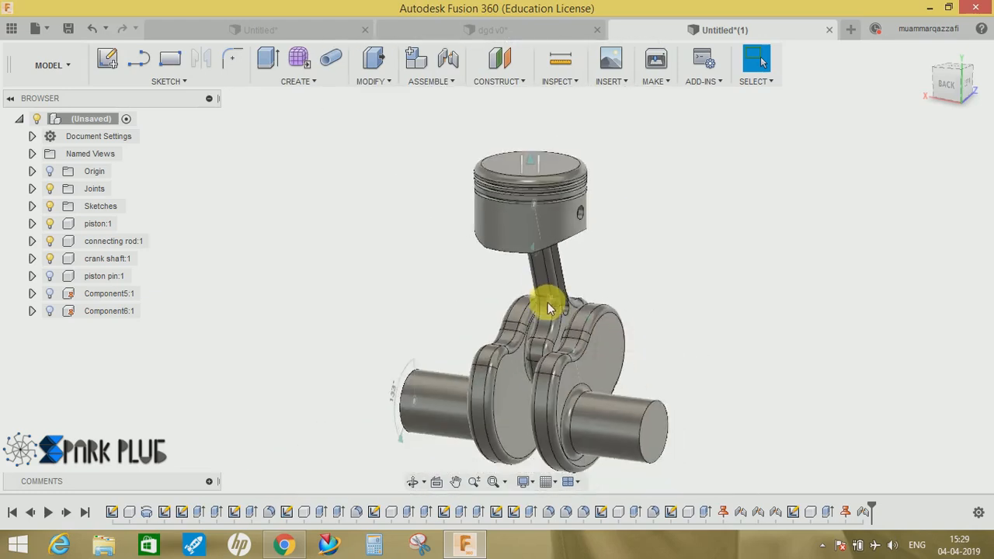
pyautogui.moveTo(550, 335); pyautogui.dragTo(541, 374)
pyautogui.keyDown('shift'); pyautogui.moveTo(541, 375); pyautogui.dragTo(509, 381, button='middle'); pyautogui.keyUp('shift')
pyautogui.moveTo(532, 349); pyautogui.dragTo(281, 333)
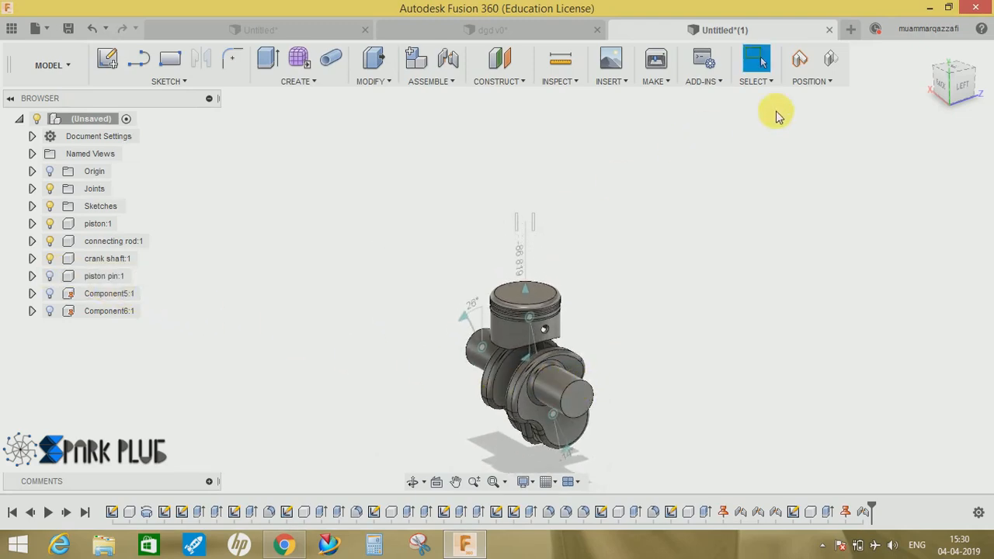
# Show the piston pin and revert the moved components to their previous positions
pyautogui.click(53, 278)
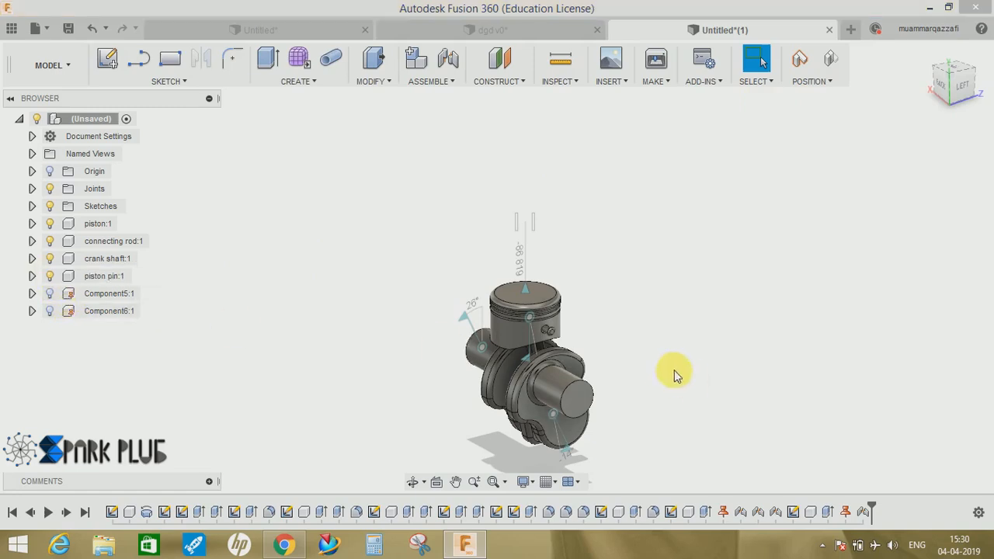
pyautogui.click(832, 62)
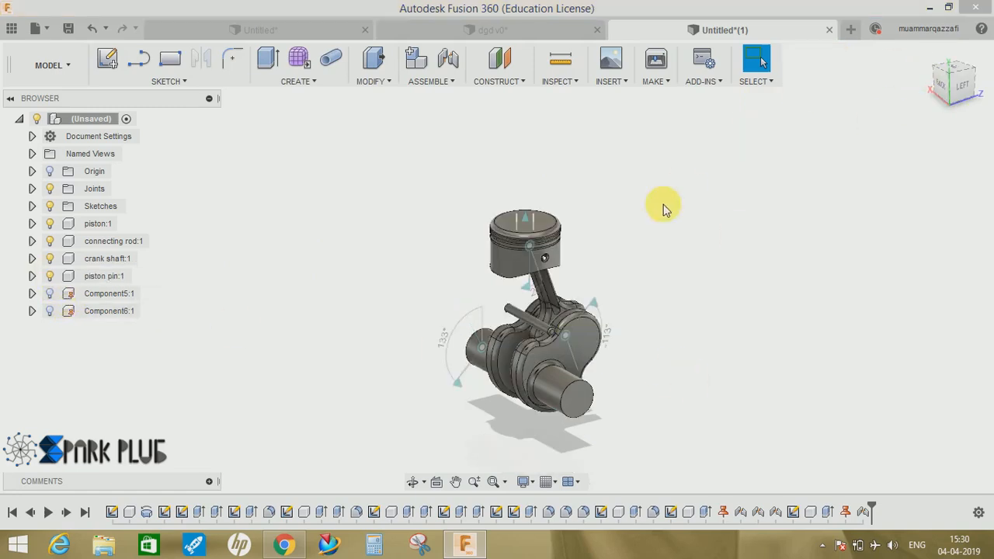
pyautogui.moveTo(583, 259); pyautogui.dragTo(567, 299, button='middle')
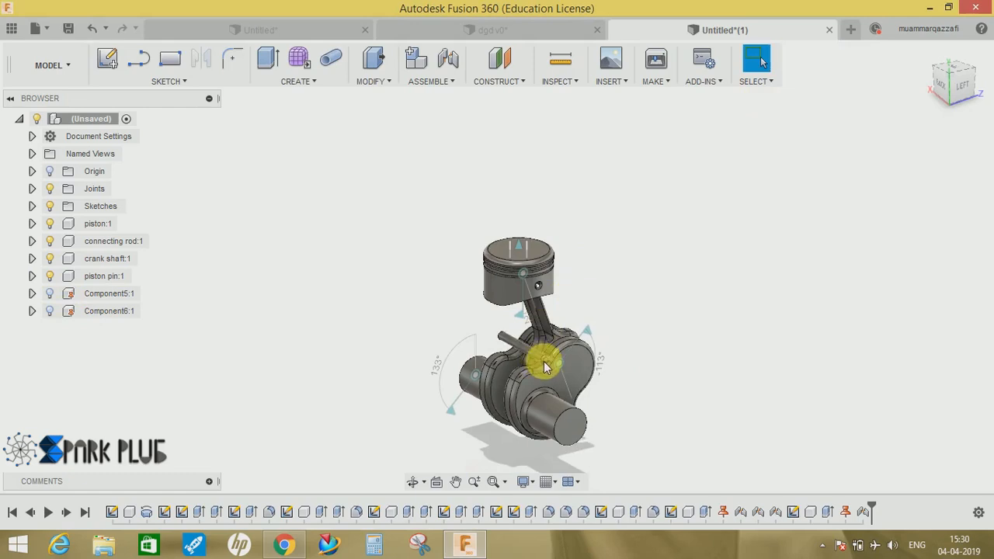
pyautogui.scroll(5, 544, 362)
pyautogui.scroll(-2, 554, 341)
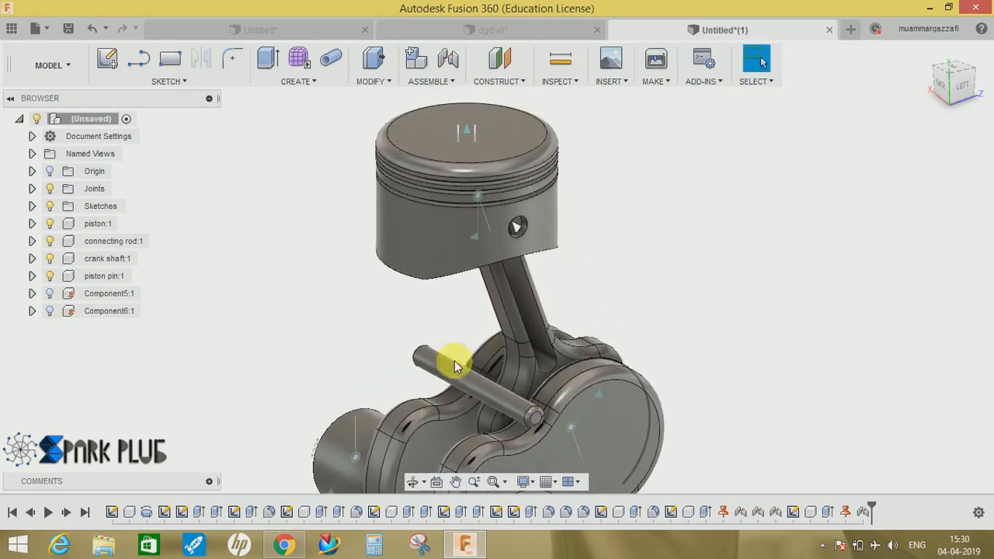
pyautogui.click(449, 59)
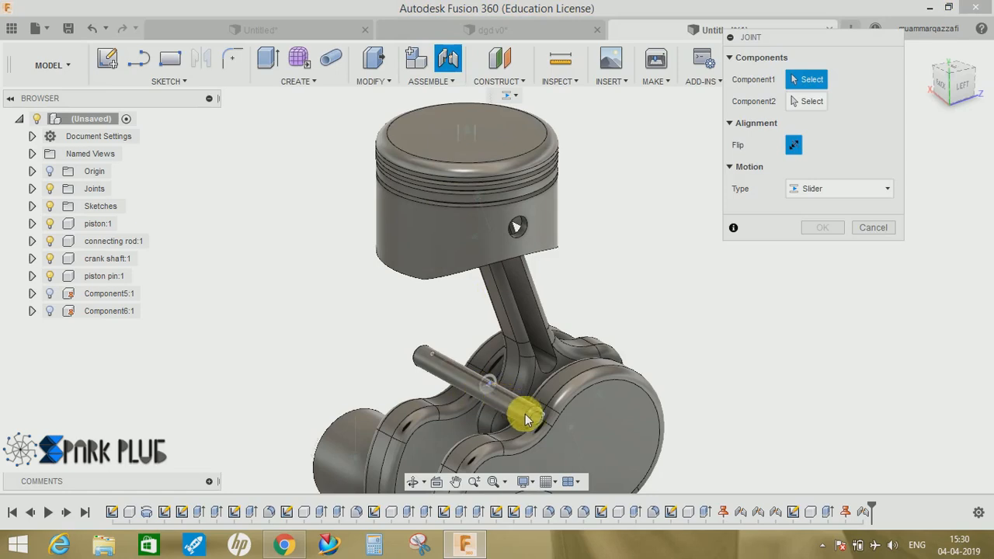
pyautogui.scroll(3, 517, 306)
pyautogui.scroll(-4, 525, 215)
pyautogui.scroll(8, 524, 284)
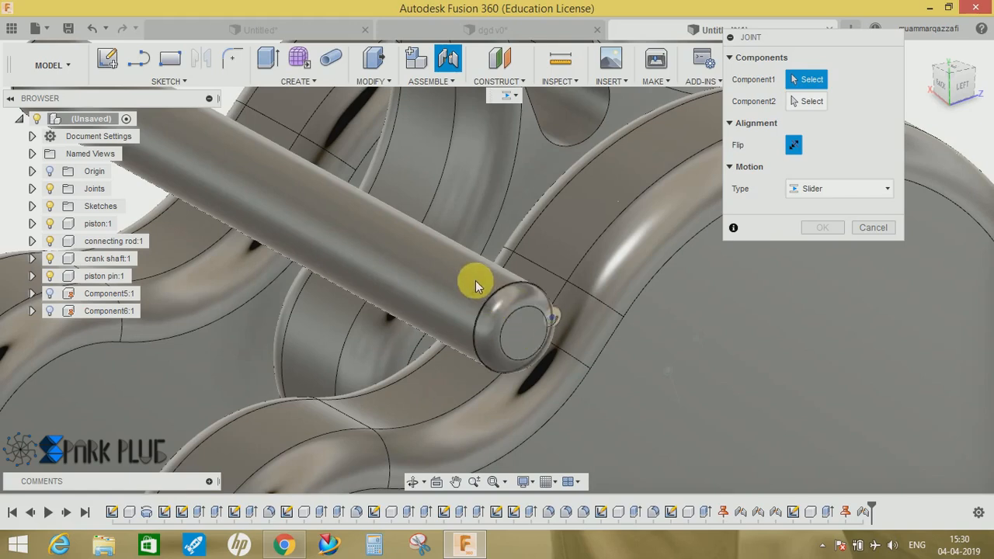
pyautogui.scroll(-5, 489, 311)
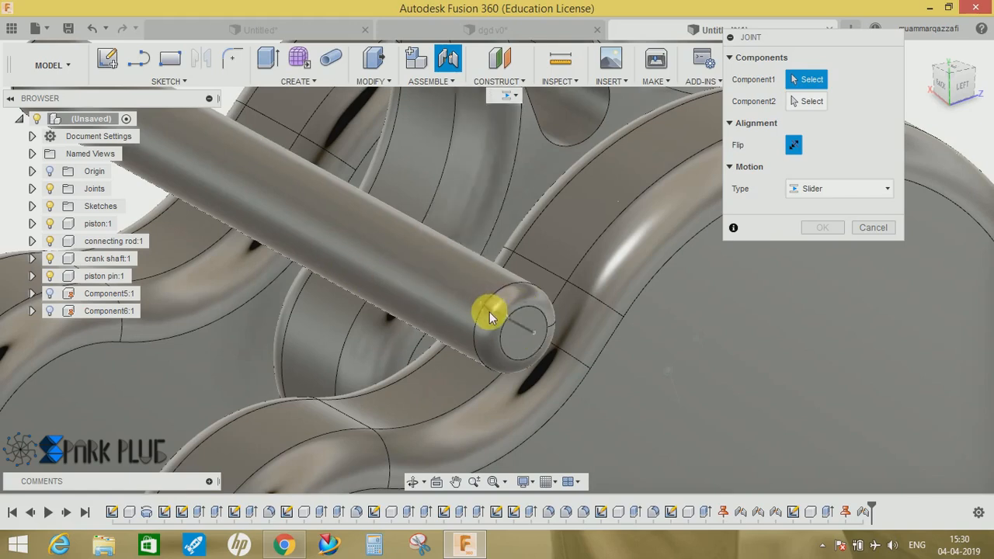
pyautogui.keyDown('shift'); pyautogui.moveTo(529, 363); pyautogui.dragTo(483, 288, button='middle'); pyautogui.keyUp('shift')
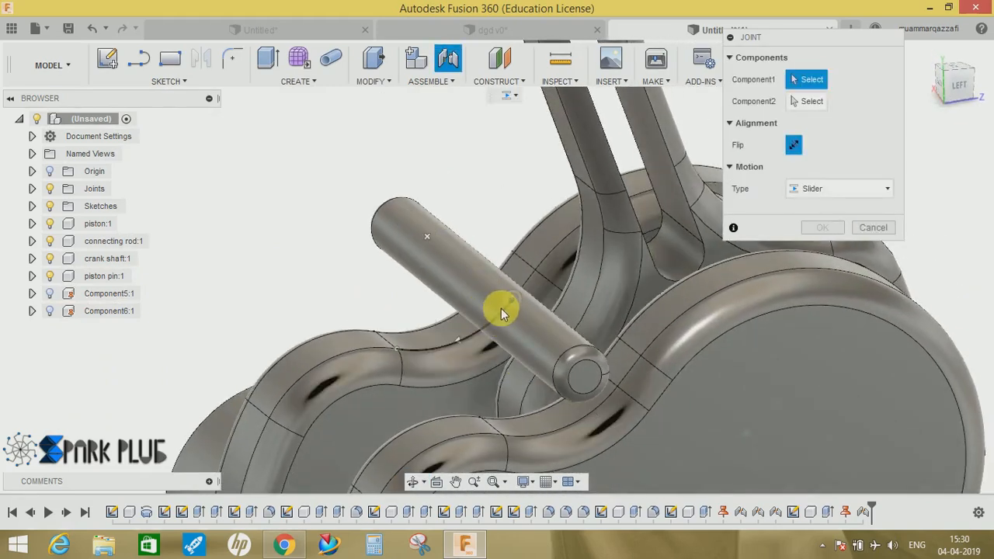
pyautogui.keyDown('shift'); pyautogui.moveTo(479, 298); pyautogui.dragTo(519, 317, button='middle'); pyautogui.keyUp('shift')
pyautogui.scroll(-5, 516, 402)
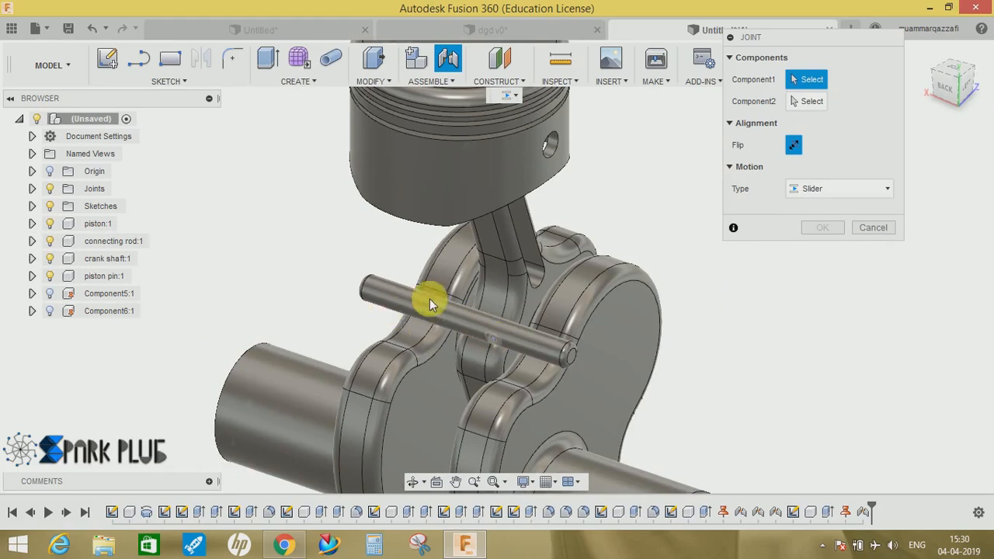
pyautogui.press('Escape')
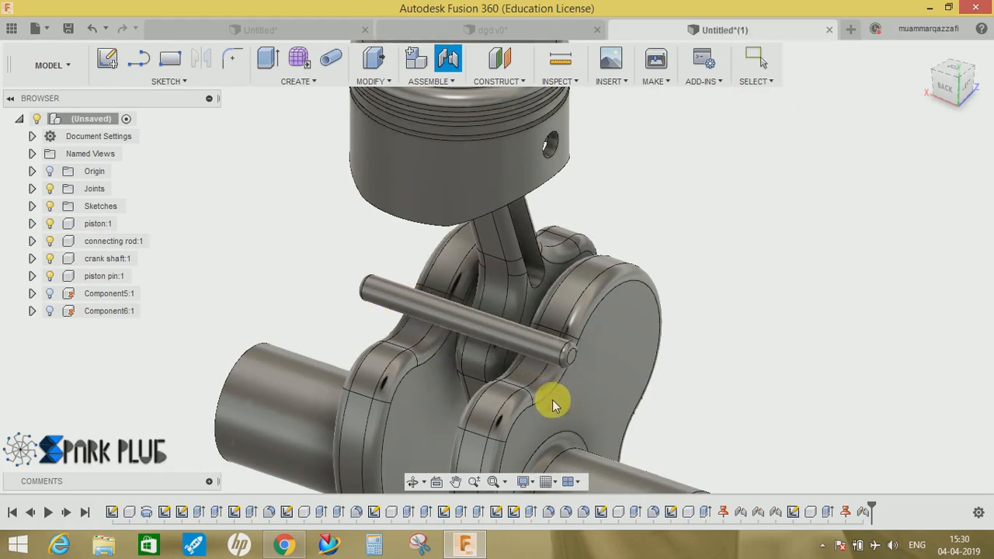
# Hide the piston pin and rotate the crank shaft again to check the mechanism's motion
pyautogui.keyDown('shift'); pyautogui.moveTo(532, 389); pyautogui.dragTo(576, 266, button='middle'); pyautogui.keyUp('shift')
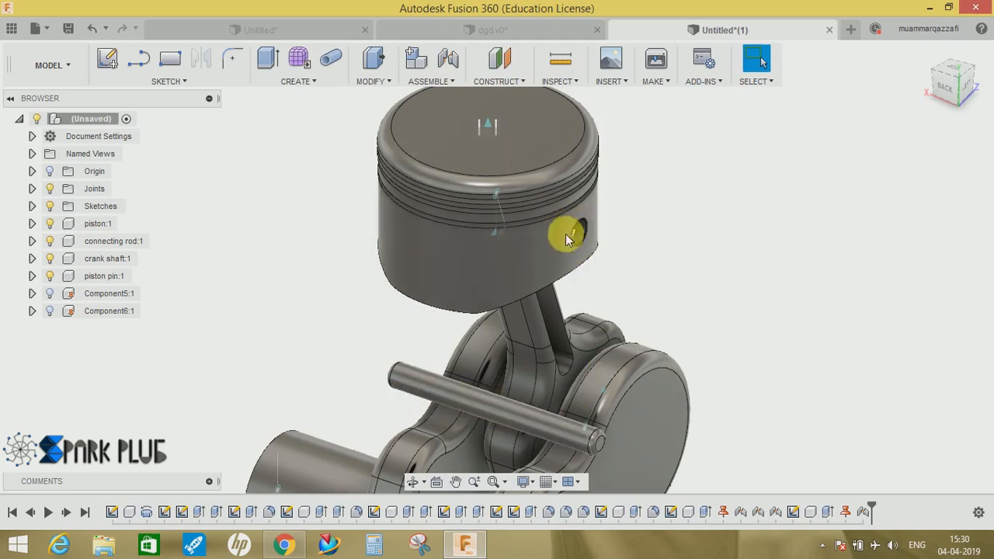
pyautogui.scroll(-5, 533, 251)
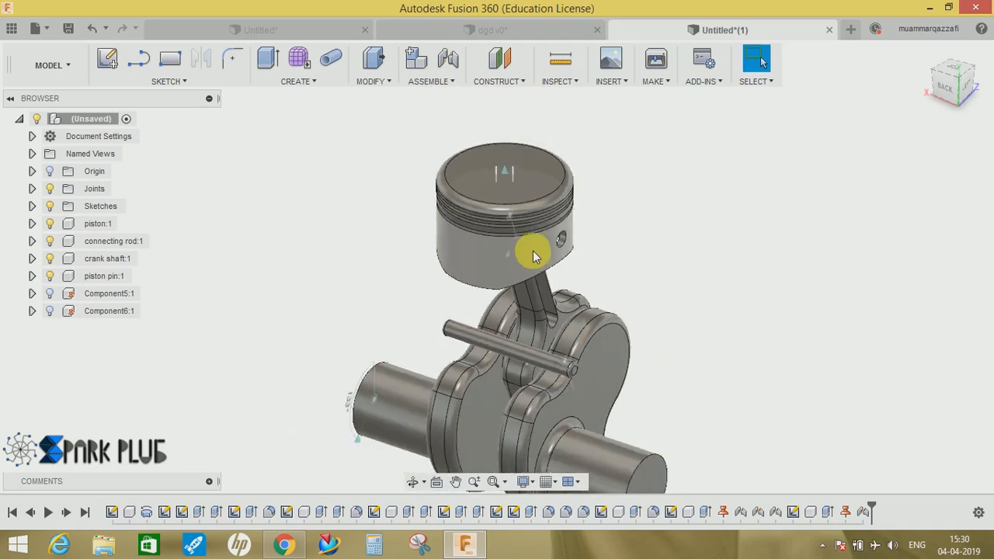
pyautogui.click(50, 276)
pyautogui.moveTo(573, 333); pyautogui.dragTo(484, 249)
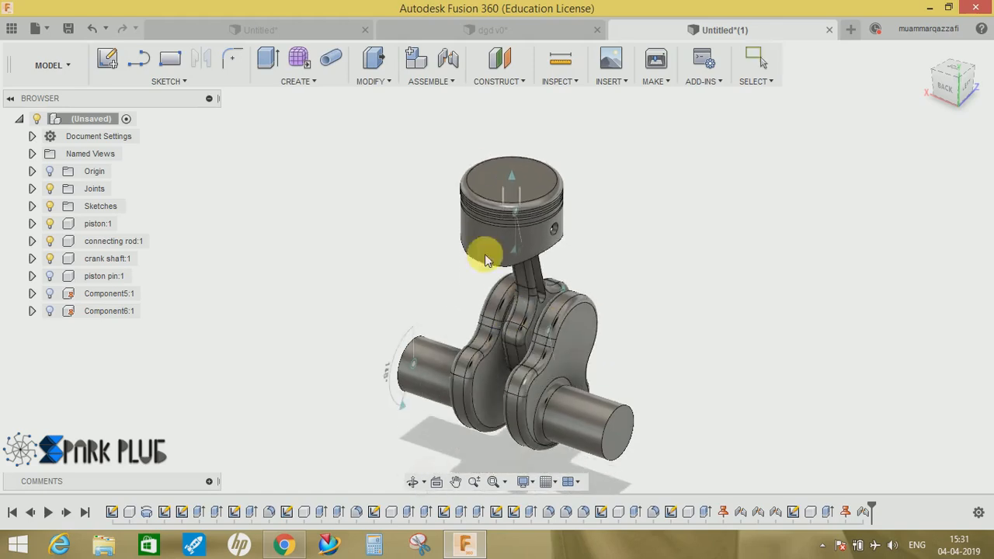
# Switch to the dgd v0 design, finish its open sketch, and rotate the coloured crank assembly
pyautogui.click(476, 31)
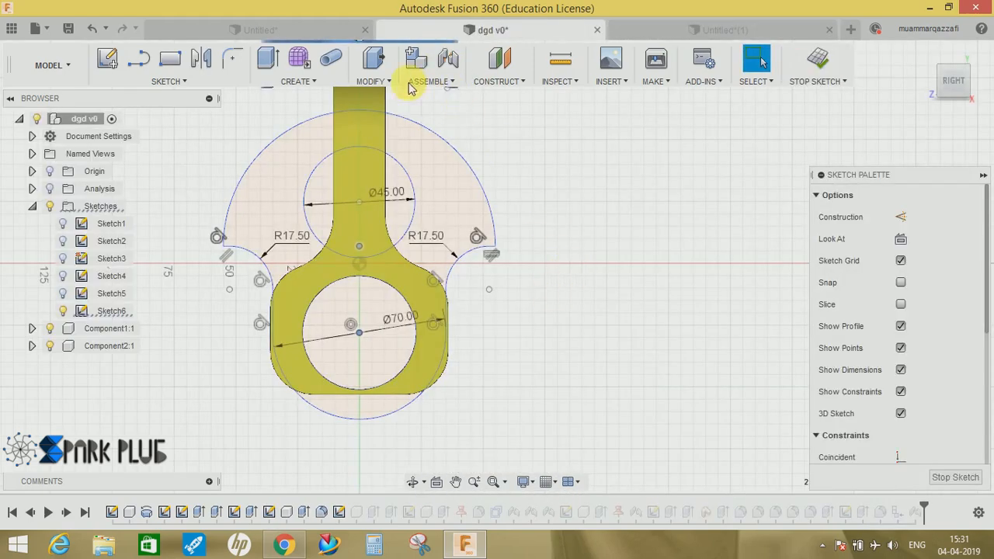
pyautogui.click(818, 59)
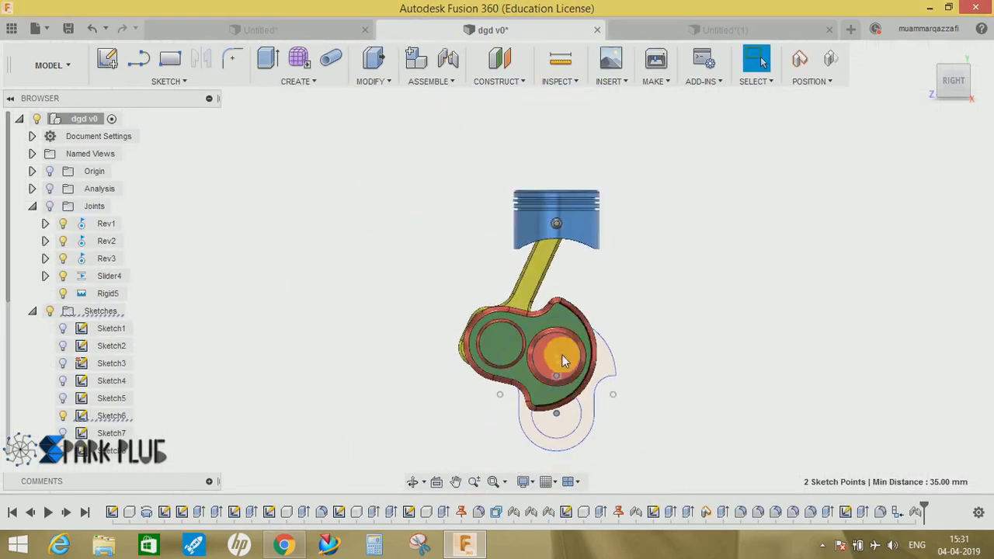
pyautogui.moveTo(556, 340); pyautogui.dragTo(599, 230)
# Animate the whole model through the Rev1 joint
pyautogui.rightClick(105, 223)
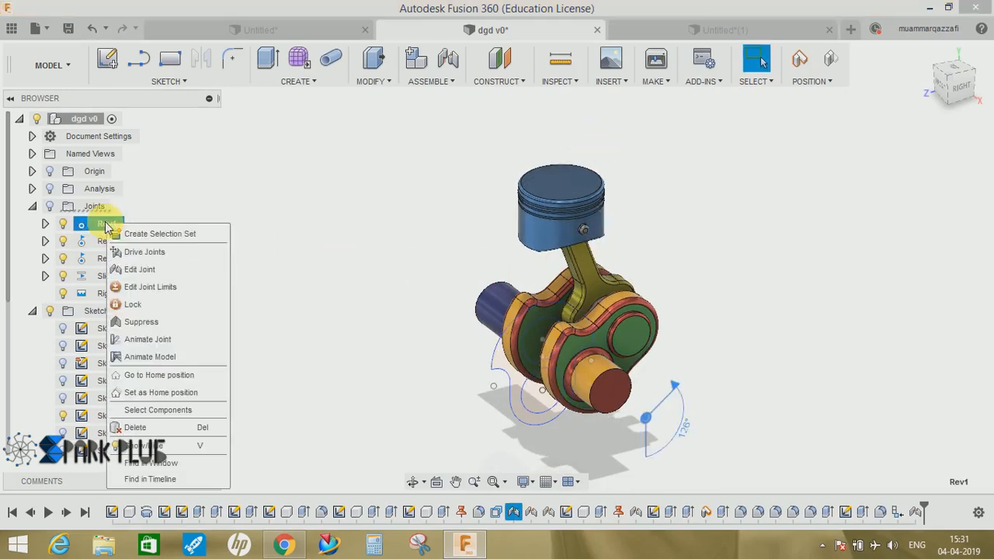
pyautogui.click(148, 359)
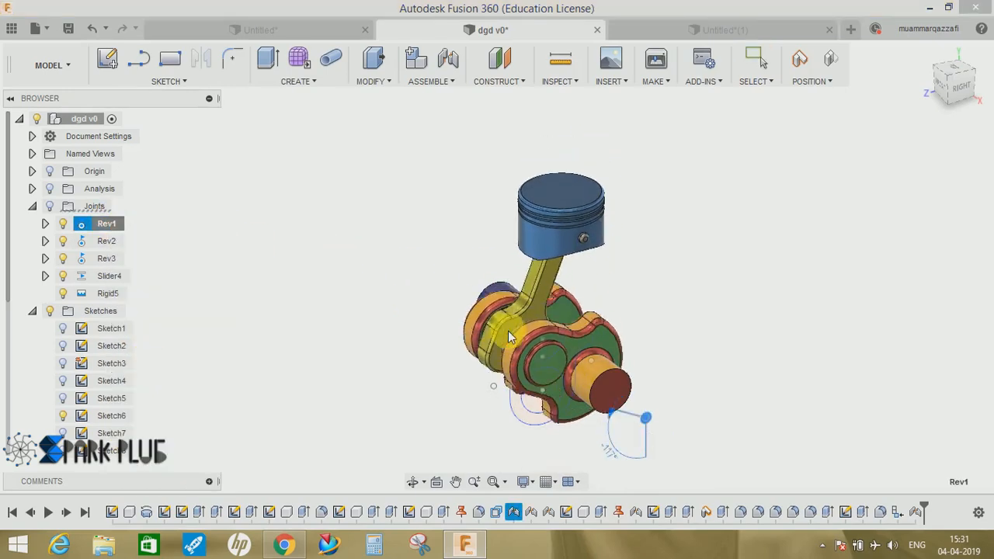